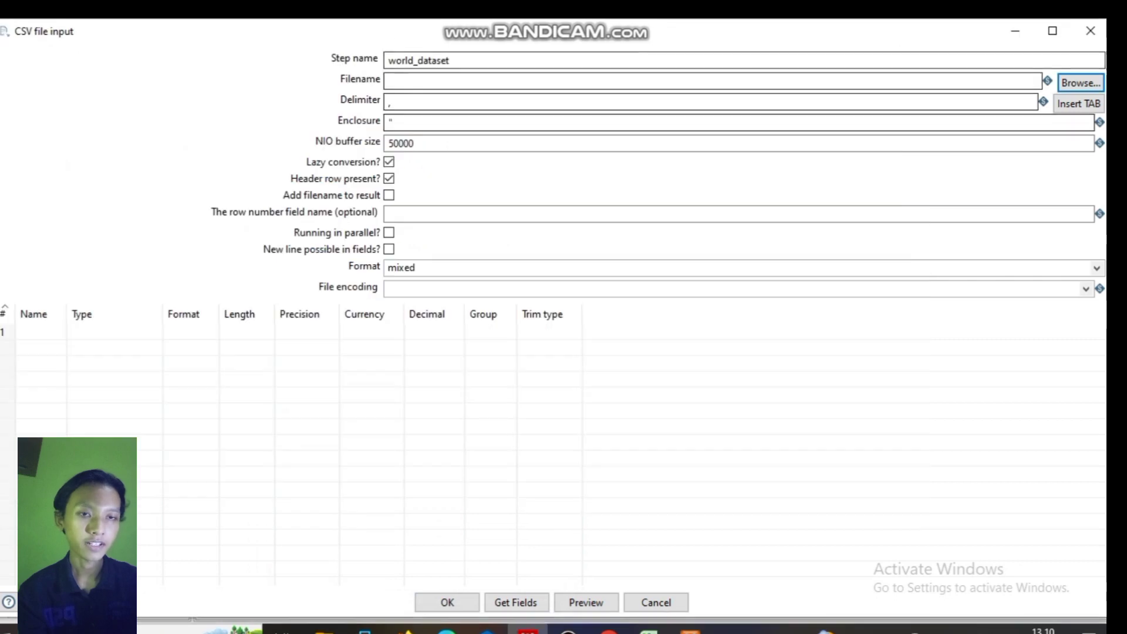
Step: Load world-data-2023.csv from the Downloads folder into the world_dataset CSV input, retrieve its fields and confirm the settings
click(389, 80)
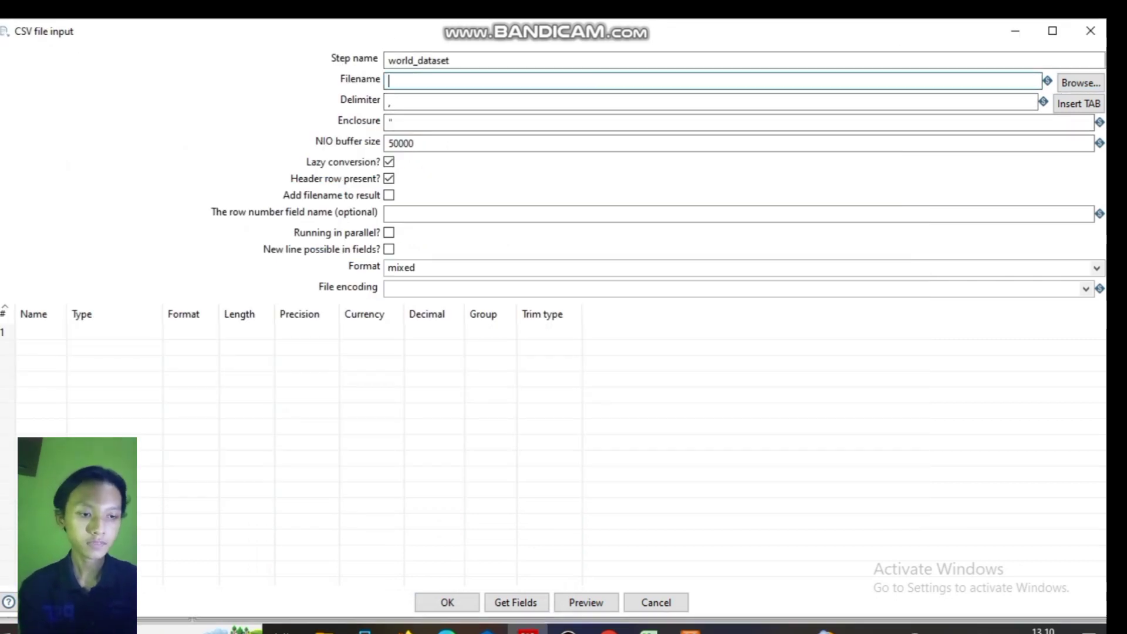
text(C:\Users\obie\Downloads\world-data-2023.csv)
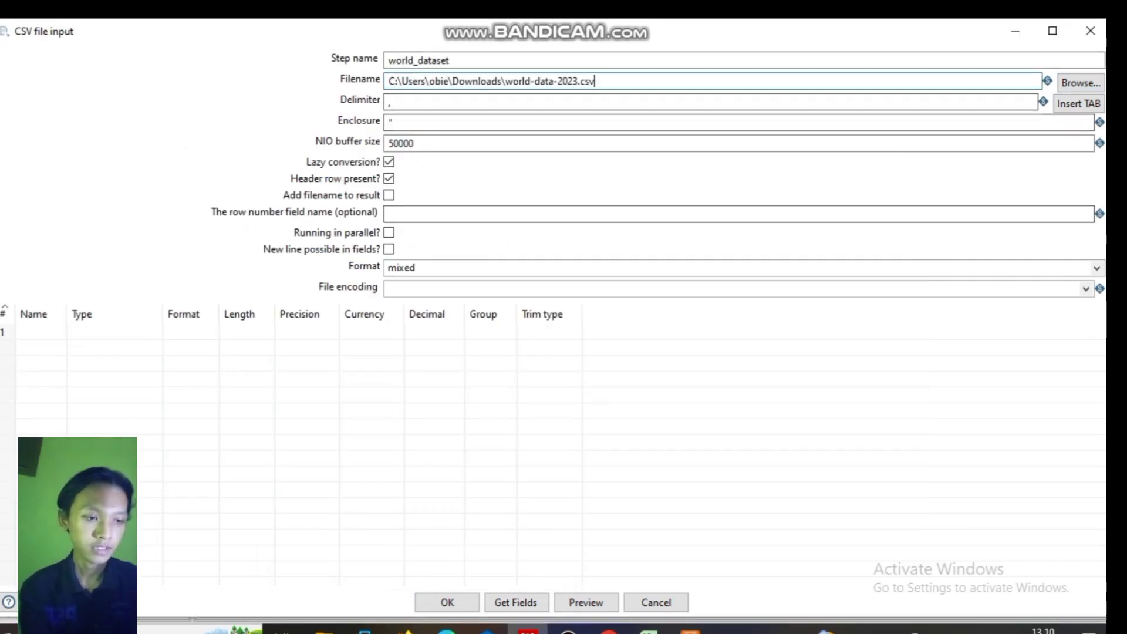
click(516, 602)
key(Return)
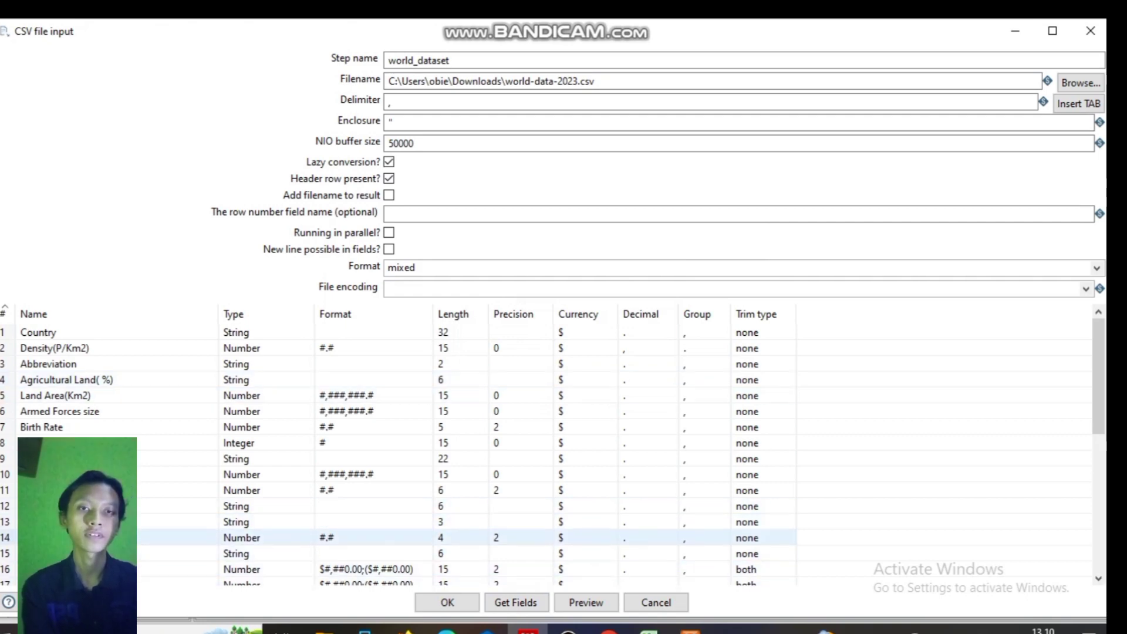
click(447, 602)
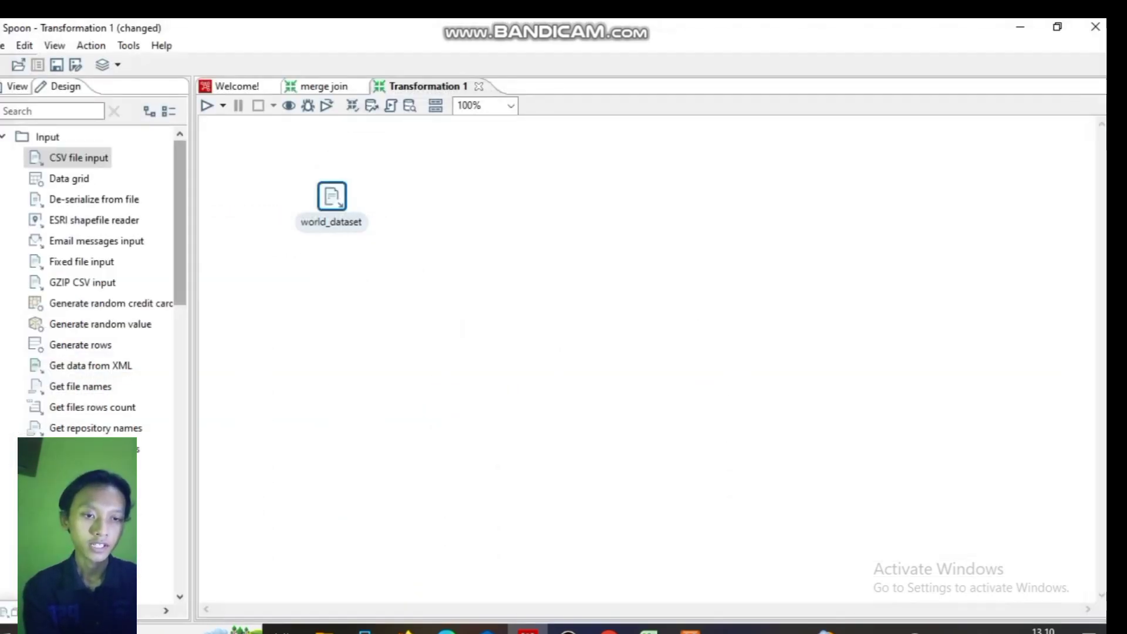
Step: Add a Microsoft Excel output step beside world_dataset and connect world_dataset to it as main output
click(52, 111)
text(out)
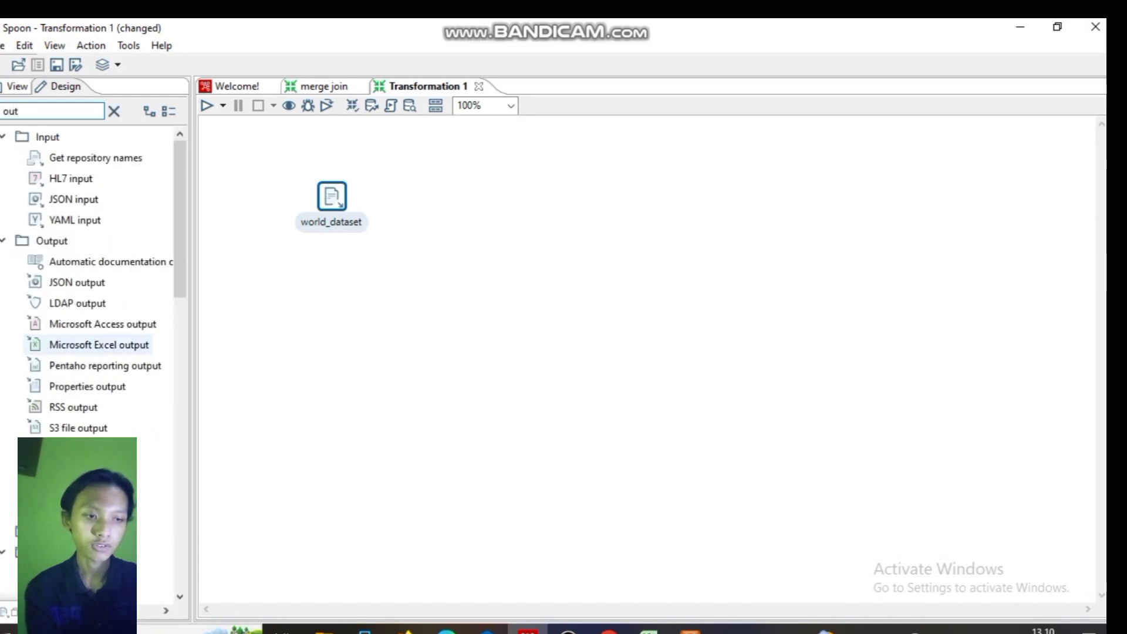
drag(99, 344, 505, 196)
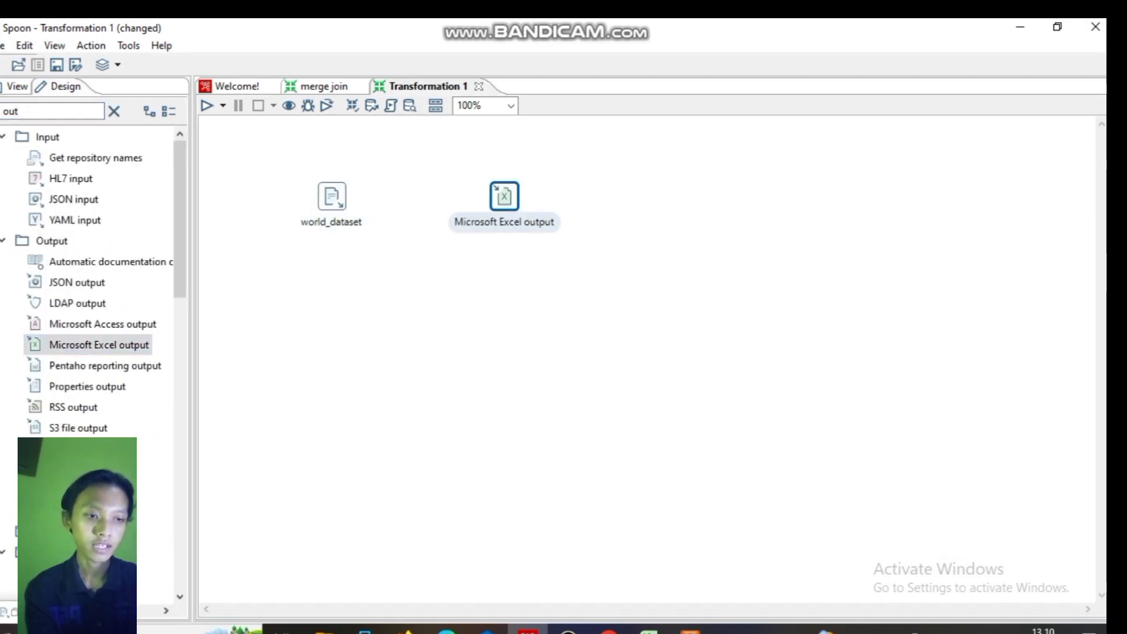
click(332, 197)
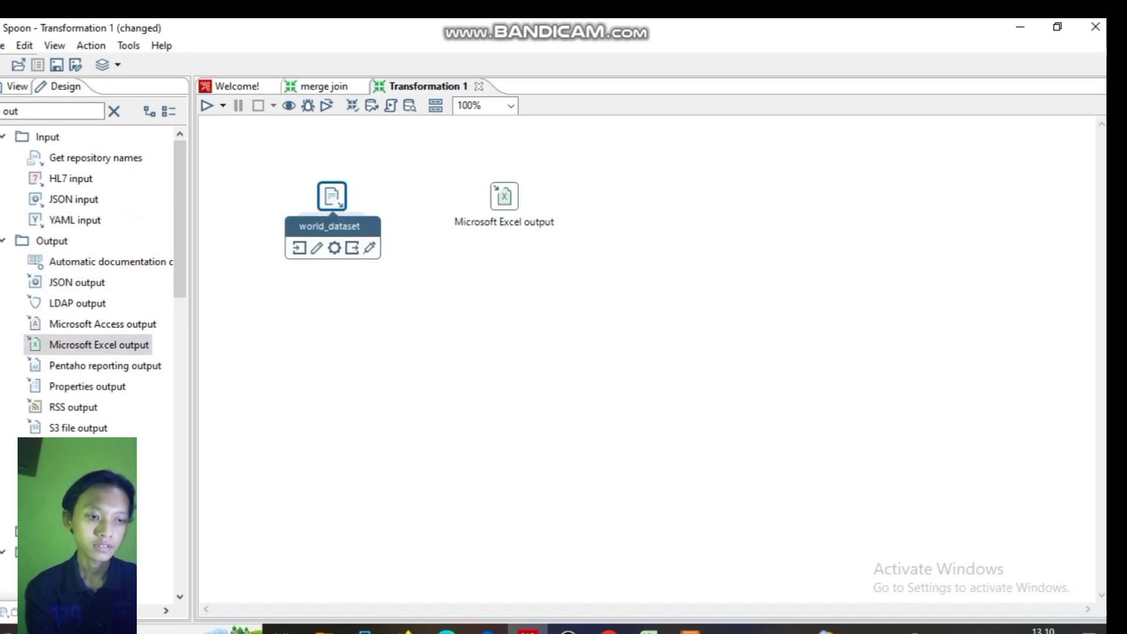
drag(332, 195, 505, 199)
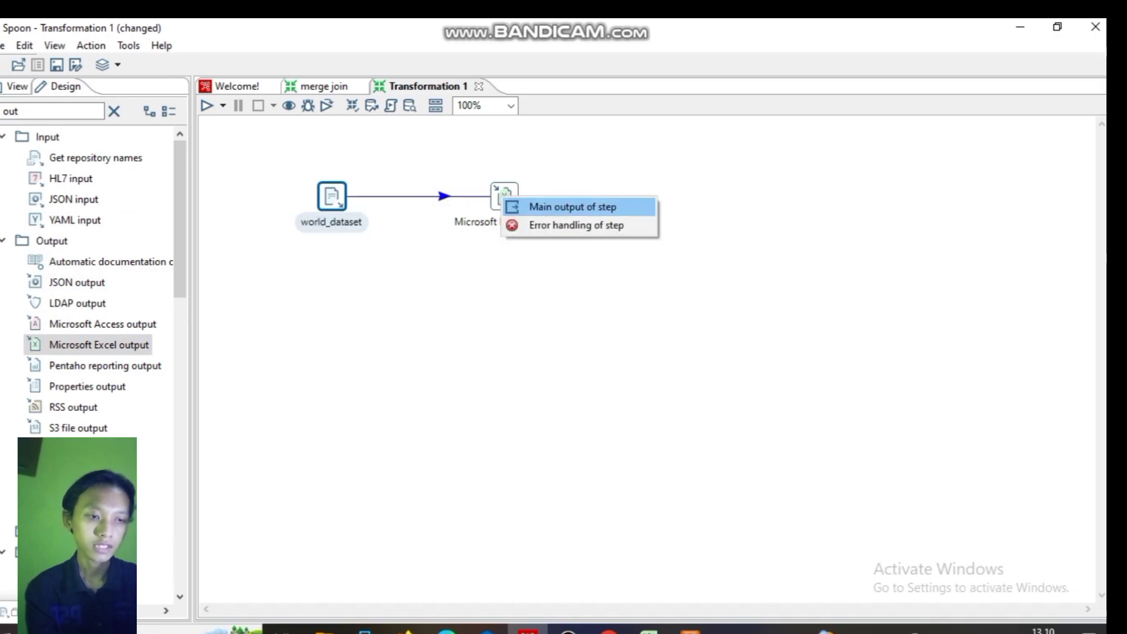
click(572, 206)
Step: Rename the Microsoft Excel output step as world_output
double_click(504, 195)
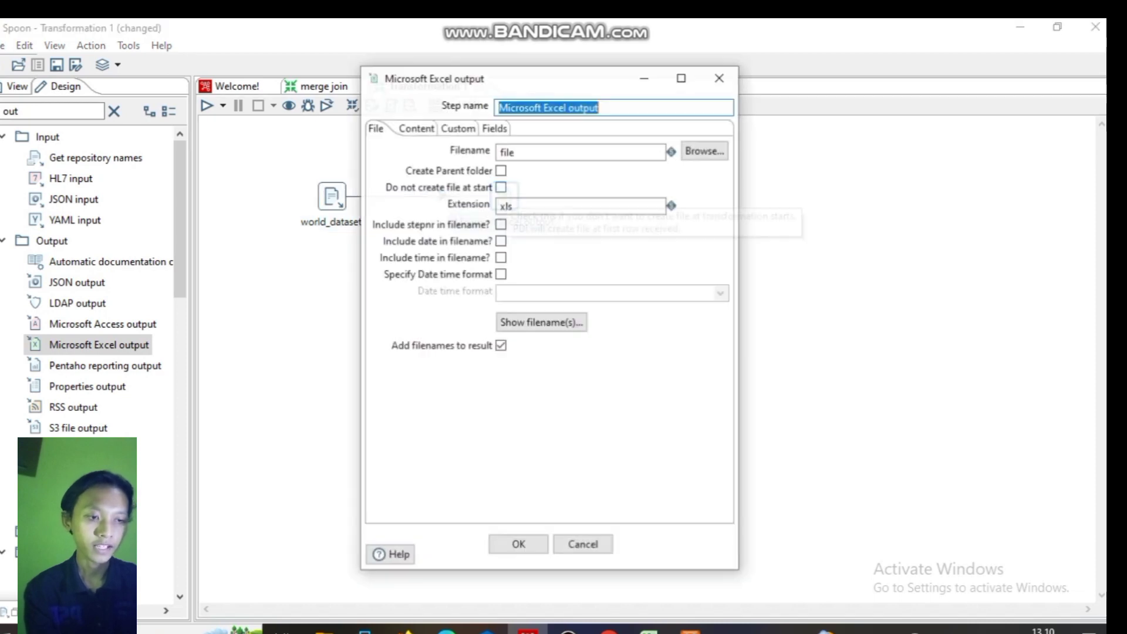
click(567, 107)
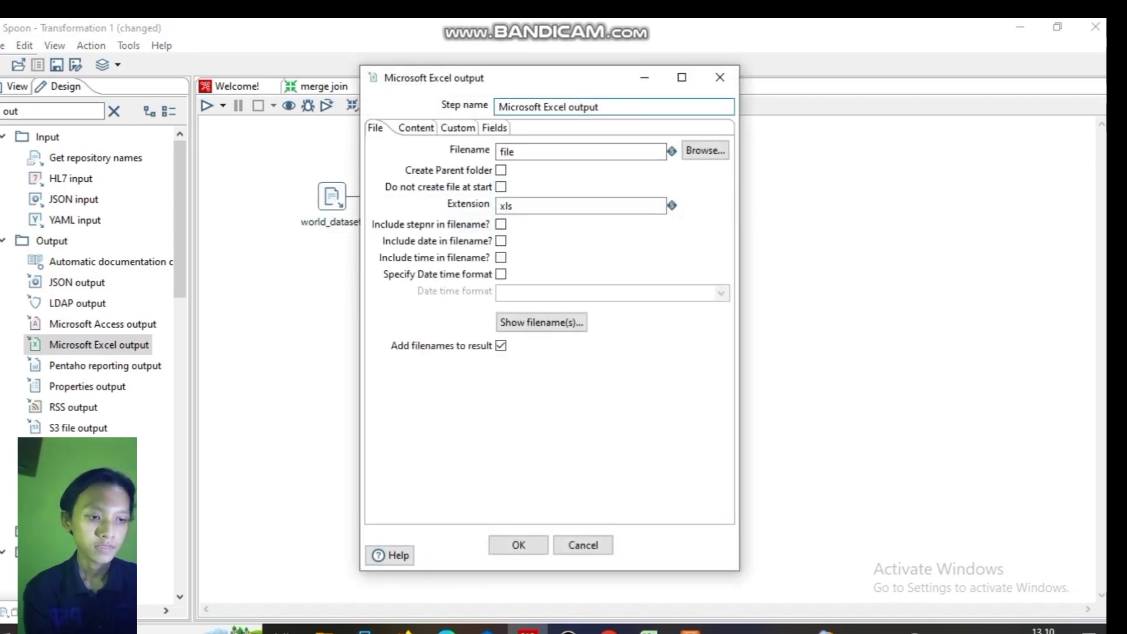
key(BackSpace)
key(BackSpace)
key(BackSpace)
key(BackSpace)
key(BackSpace)
key(BackSpace)
key(BackSpace)
key(BackSpace)
key(BackSpace)
key(BackSpace)
key(BackSpace)
key(BackSpace)
key(BackSpace)
key(BackSpace)
key(BackSpace)
key(BackSpace)
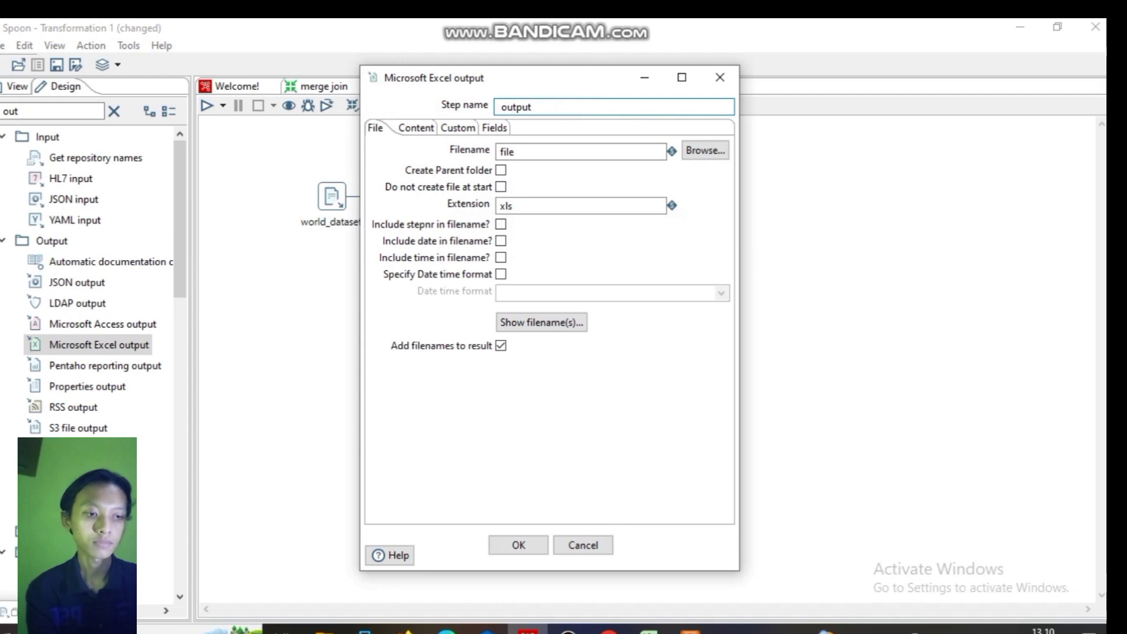
text(word)
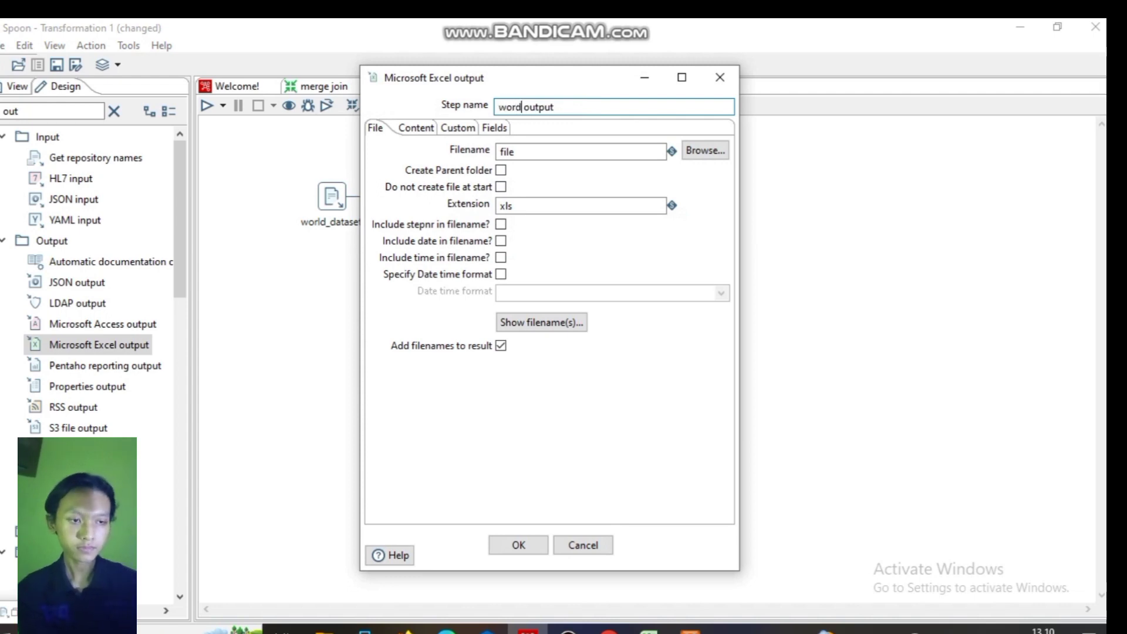
key(BackSpace)
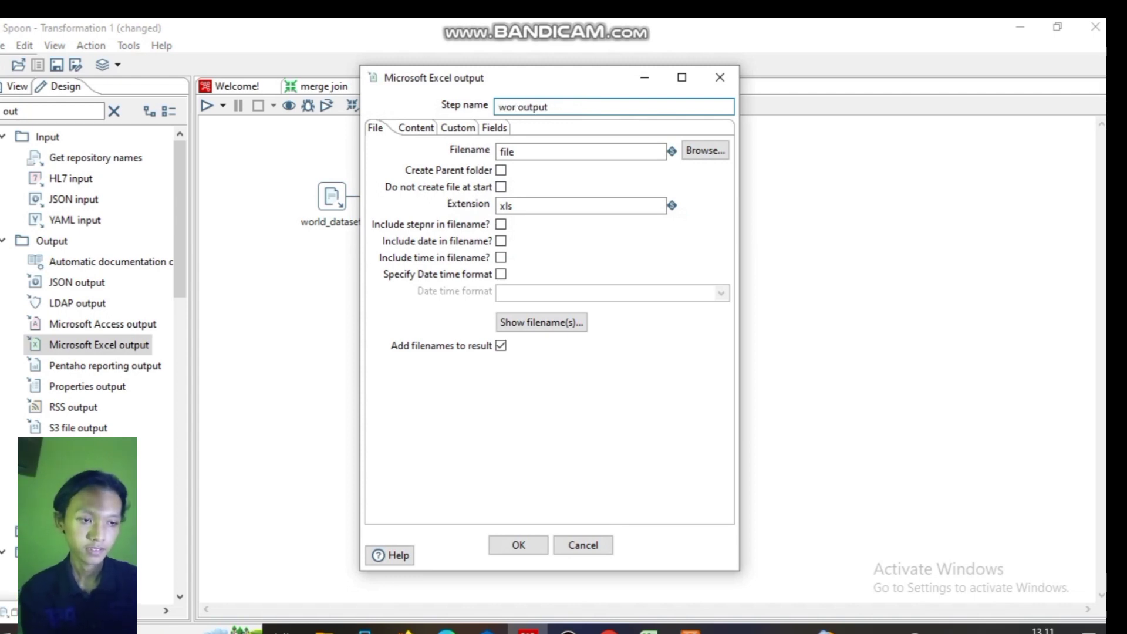
text(ld)
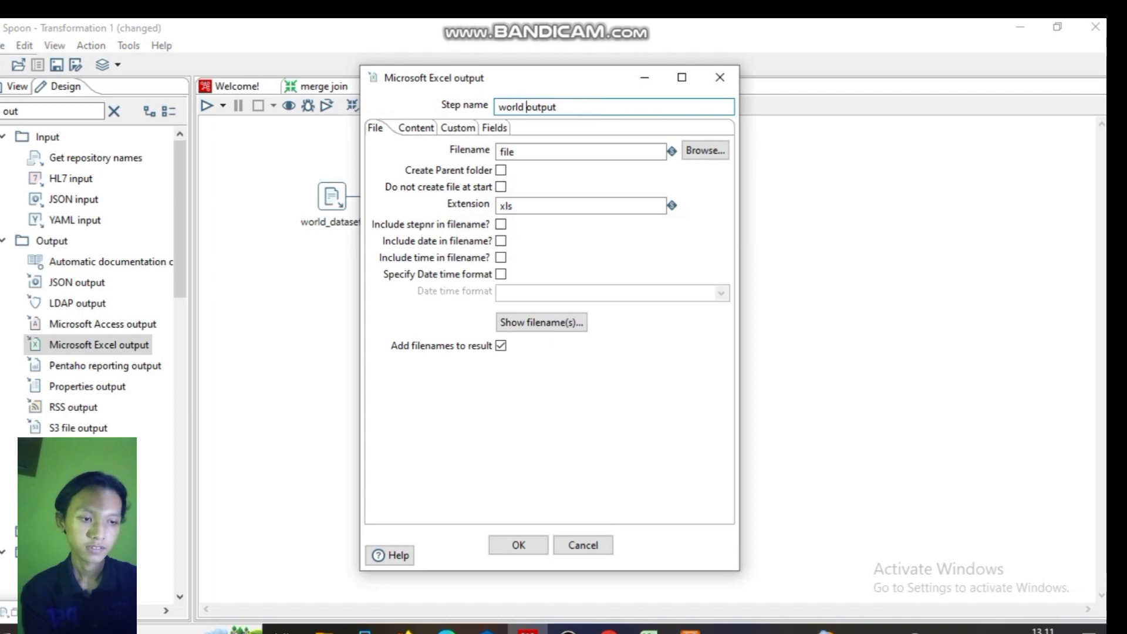
key(BackSpace)
text(_)
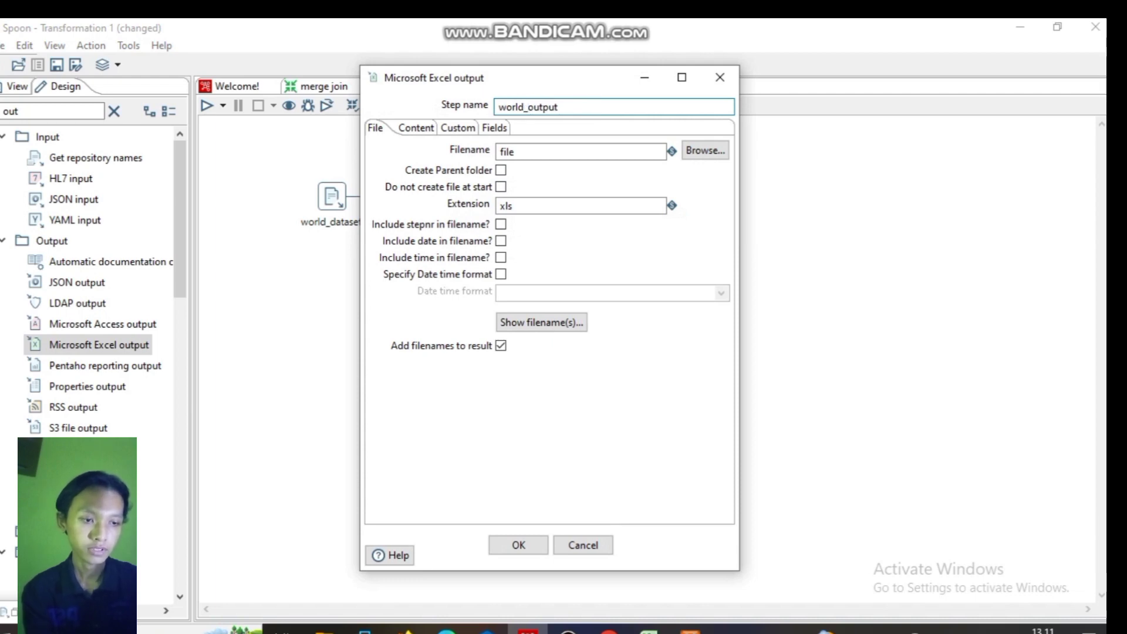
Step: Set the Excel output's target to file.xls in the Documents folder and confirm the step settings
click(705, 150)
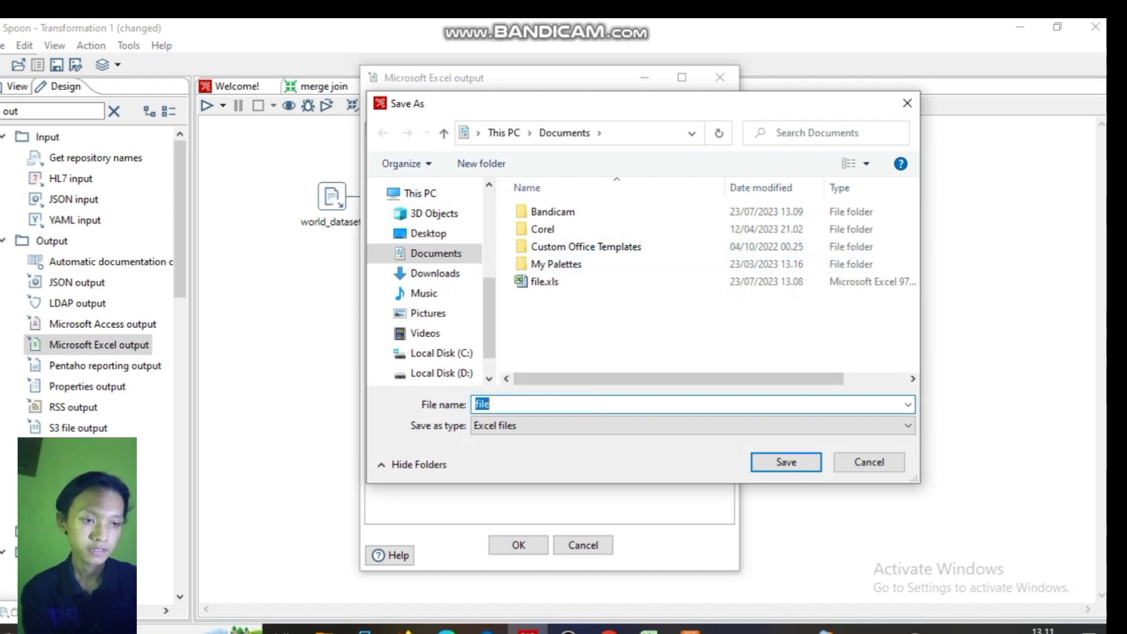
key(Return)
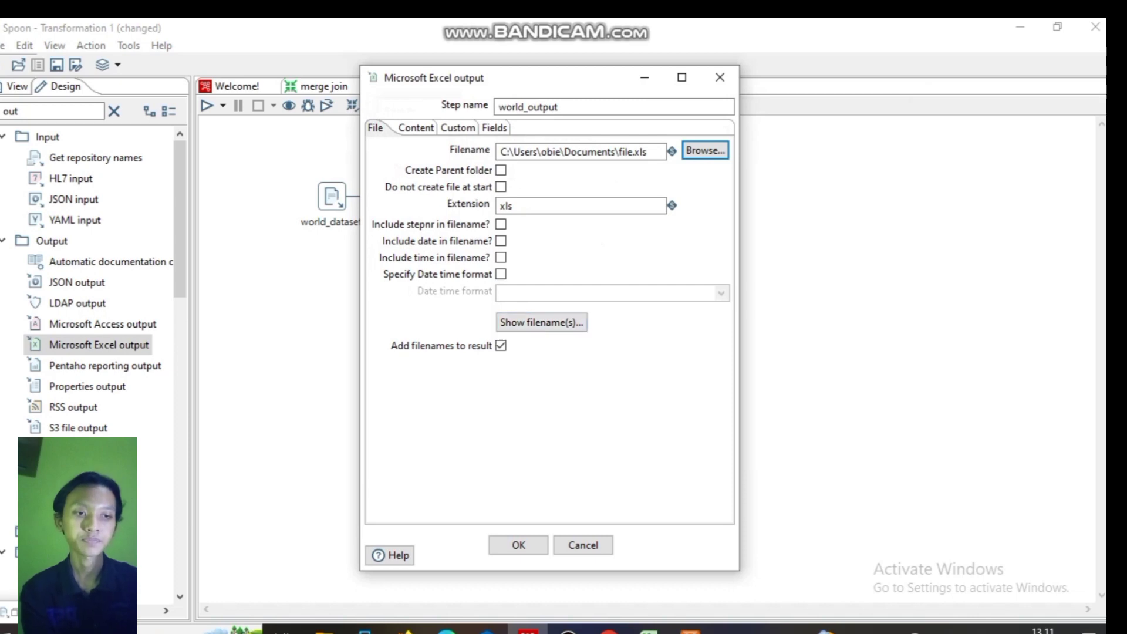
click(518, 545)
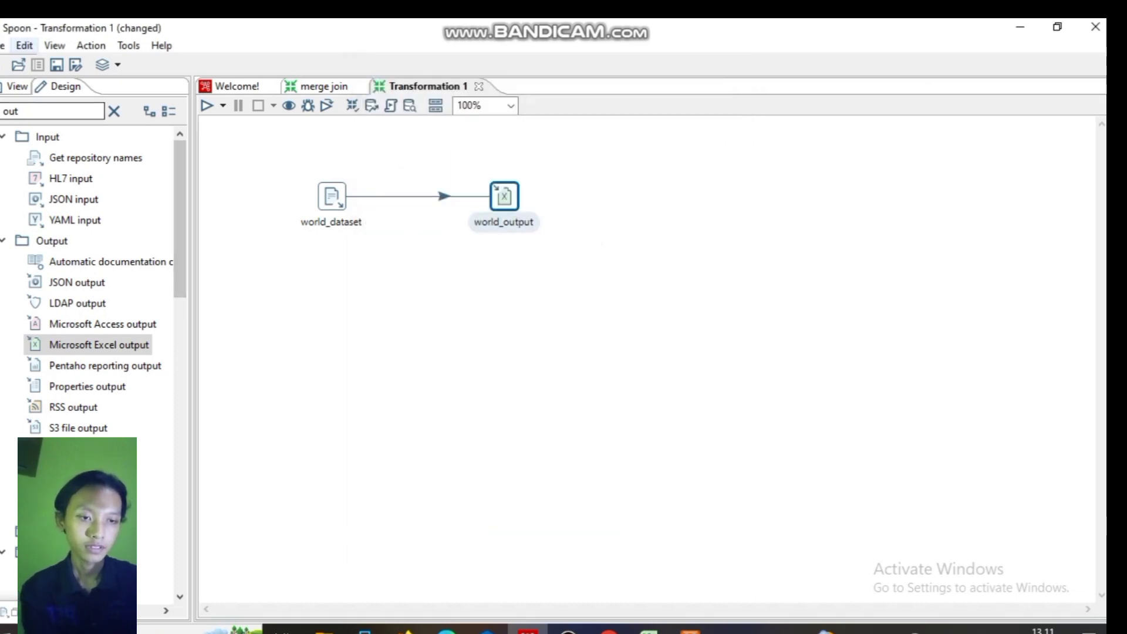
Step: Save the transformation as world_transform in the Documents folder and run it with the default options
click(5, 45)
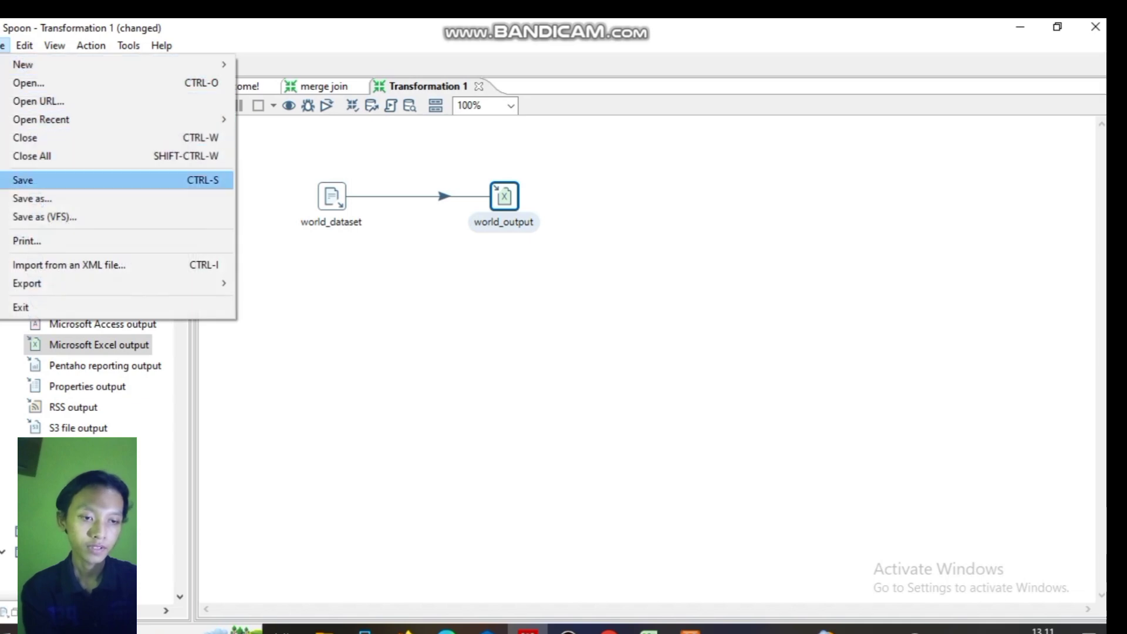
click(35, 180)
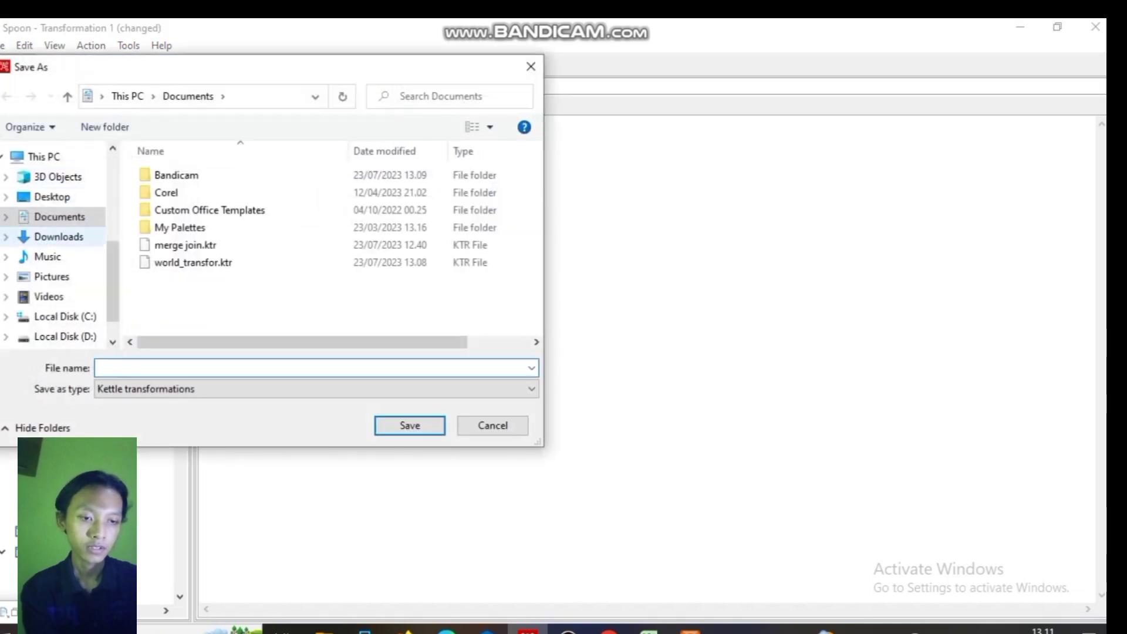
text(world)
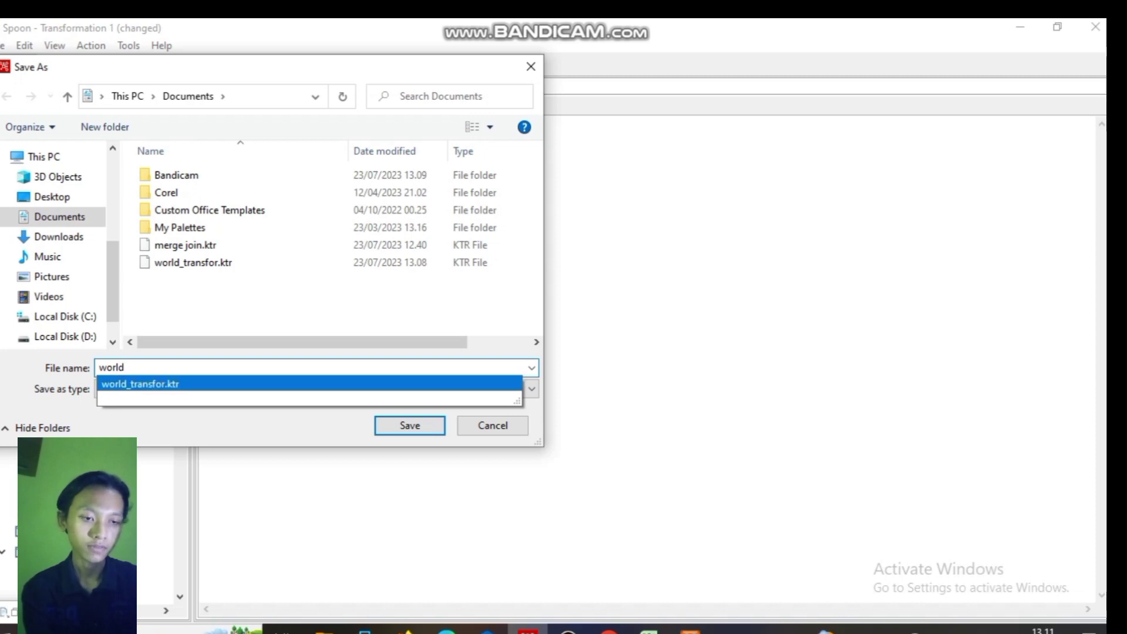
key(Return)
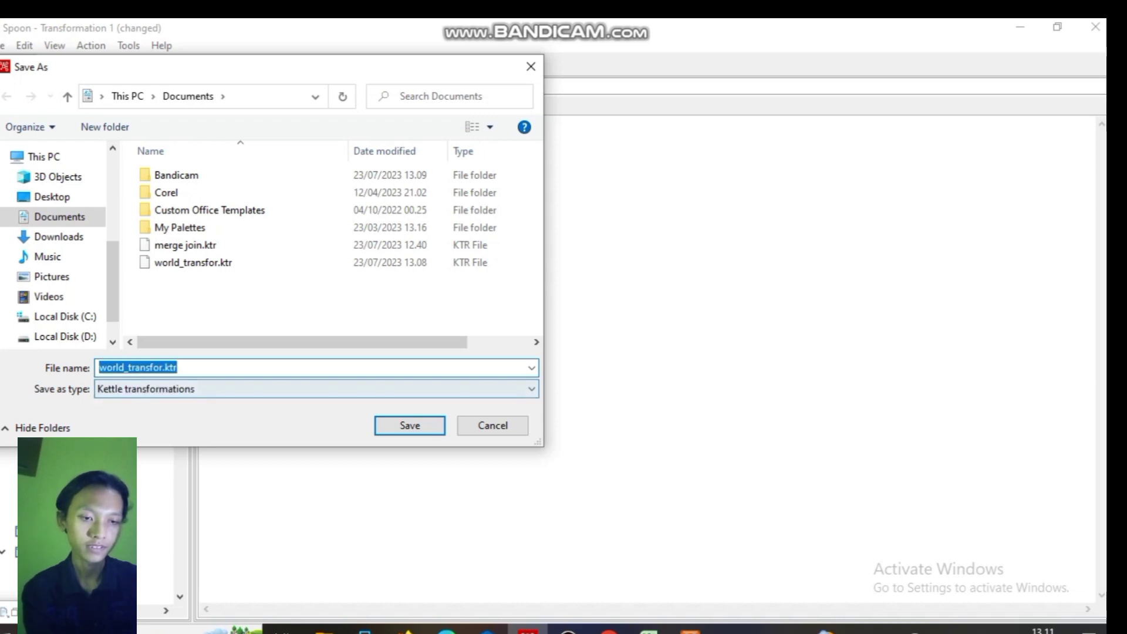
key(End)
key(BackSpace)
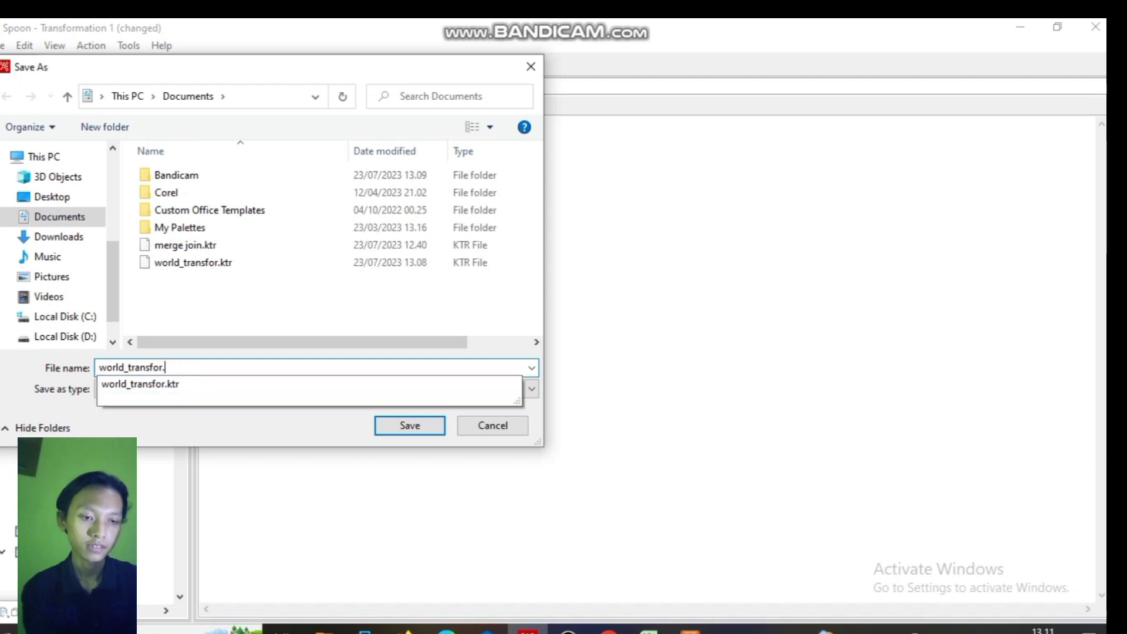
key(BackSpace)
text(m)
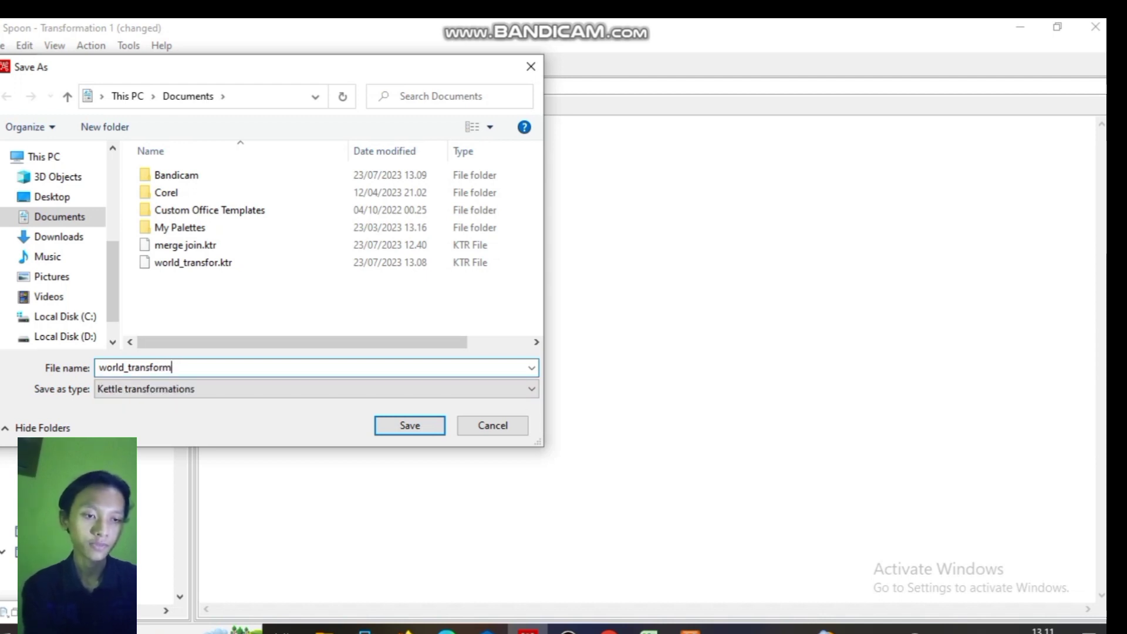
click(410, 426)
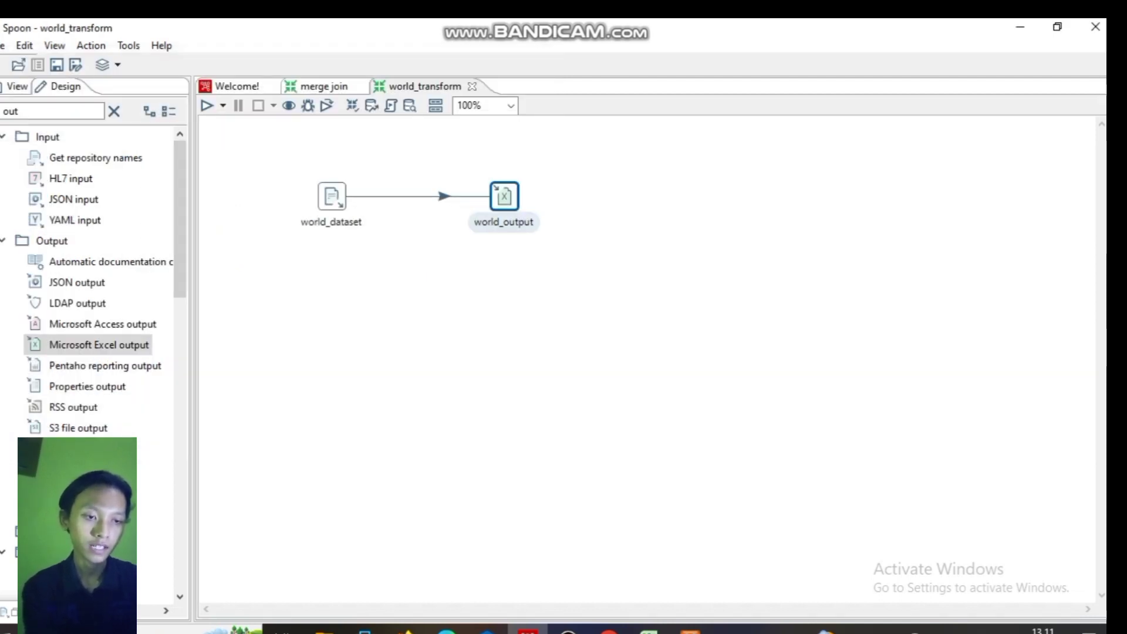
click(206, 105)
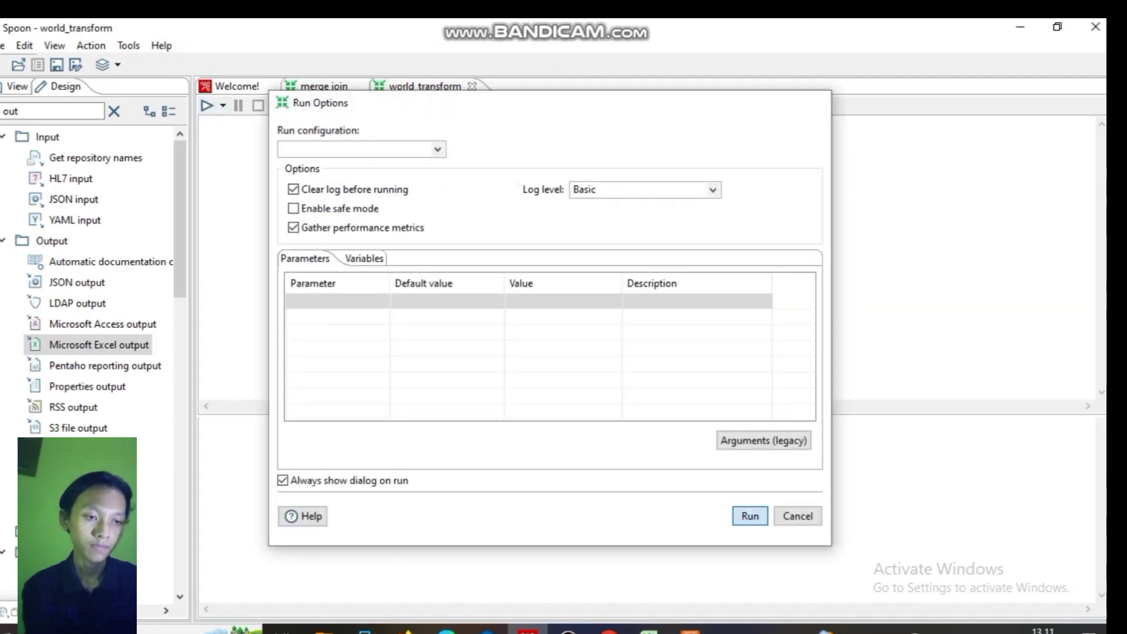
click(750, 516)
Step: Preview the first 1000 rows of the world_output step, look through the country records and close the preview
right_click(505, 192)
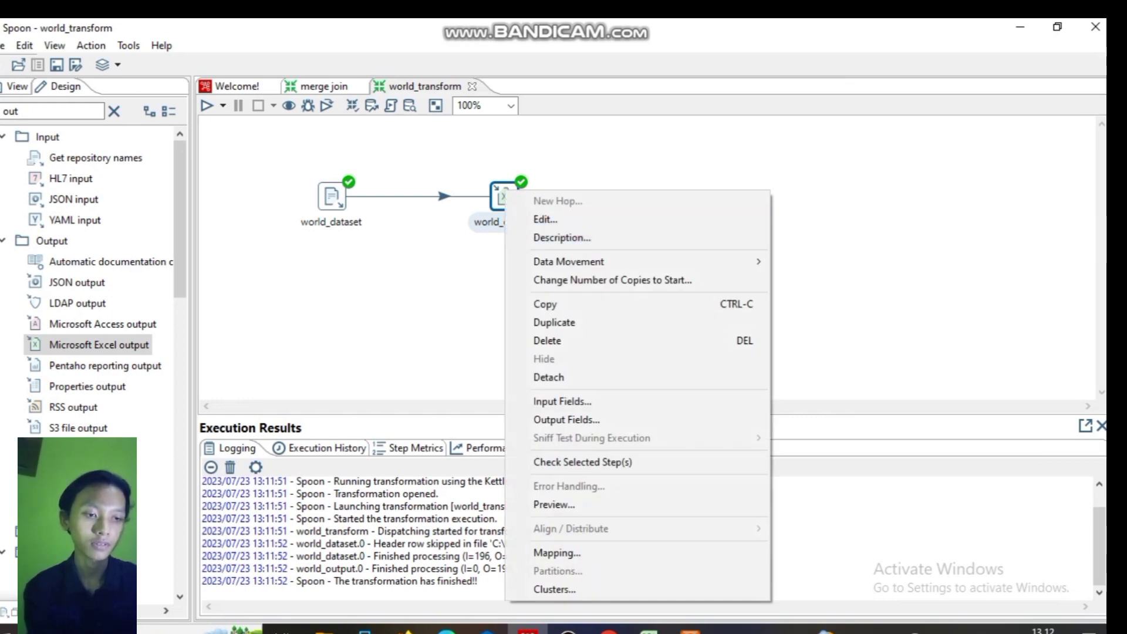
click(554, 504)
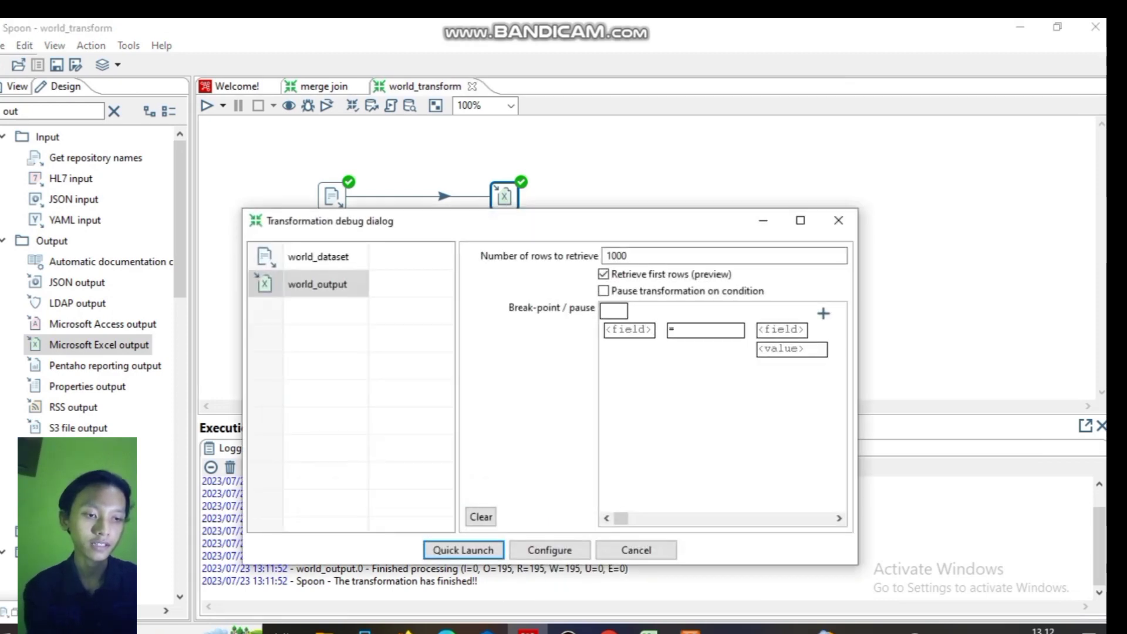
key(Return)
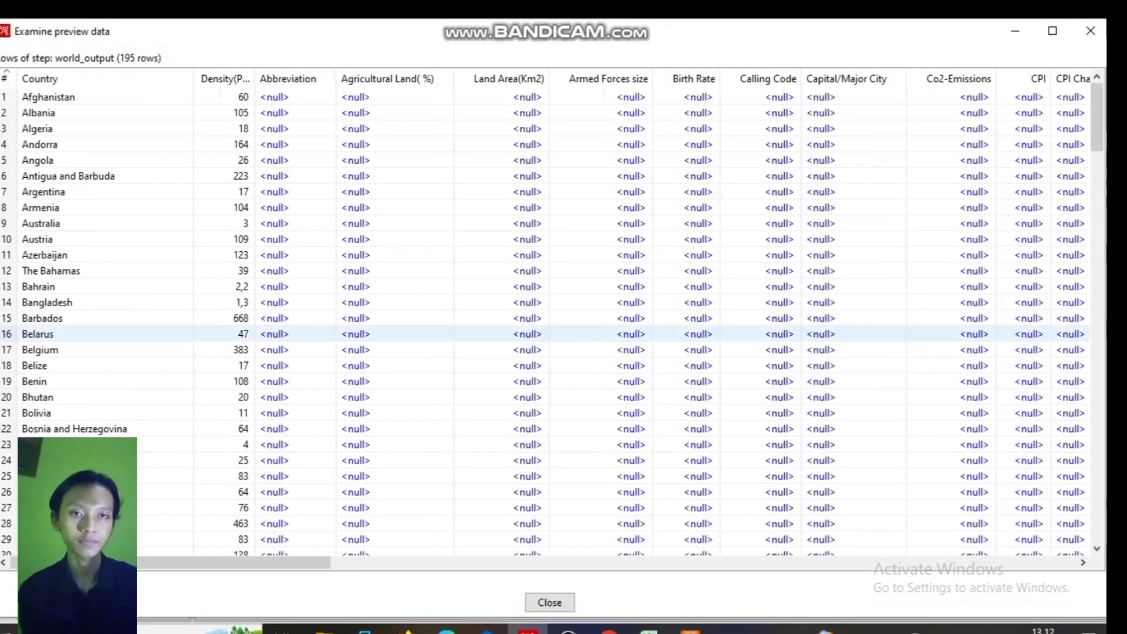
scroll(546, 333, down, 7)
scroll(546, 317, down, 20)
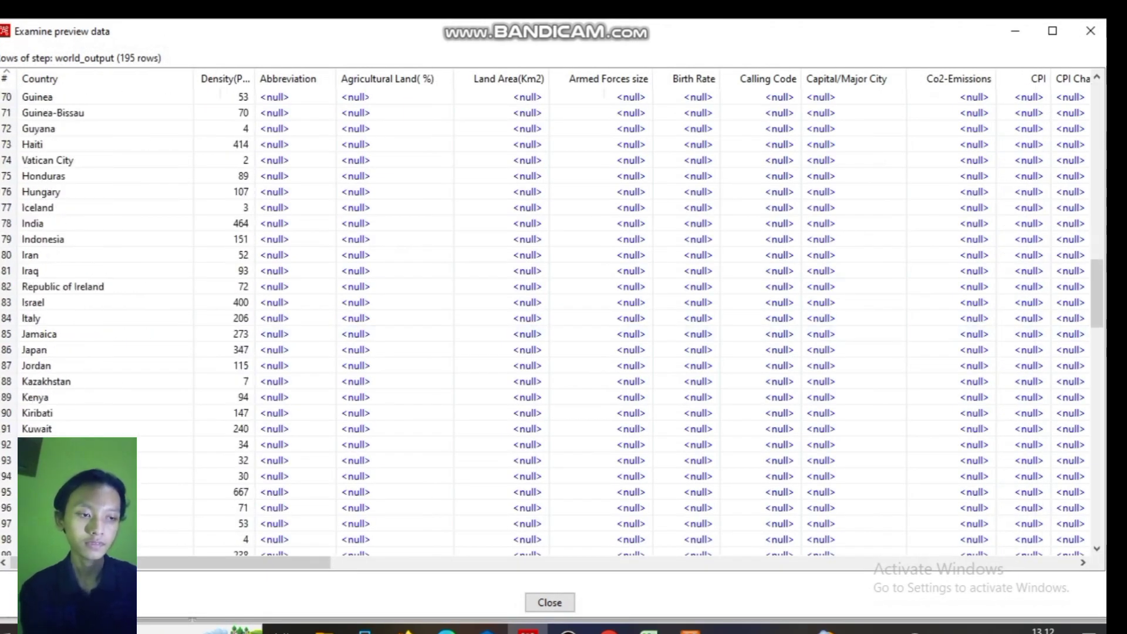
scroll(546, 317, down, 4)
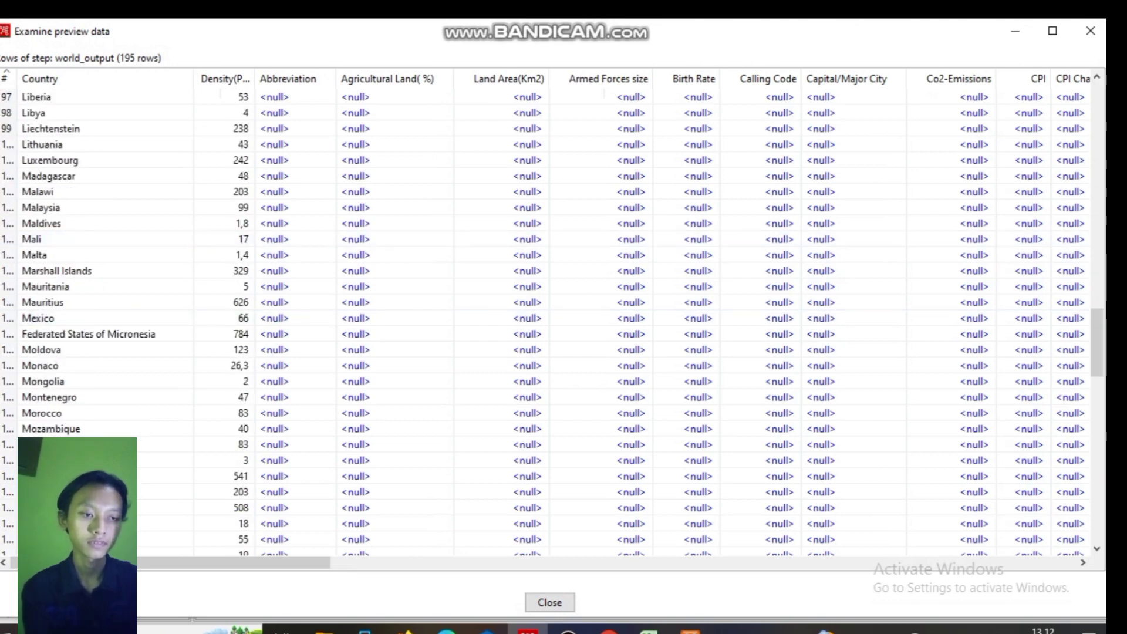
click(1091, 31)
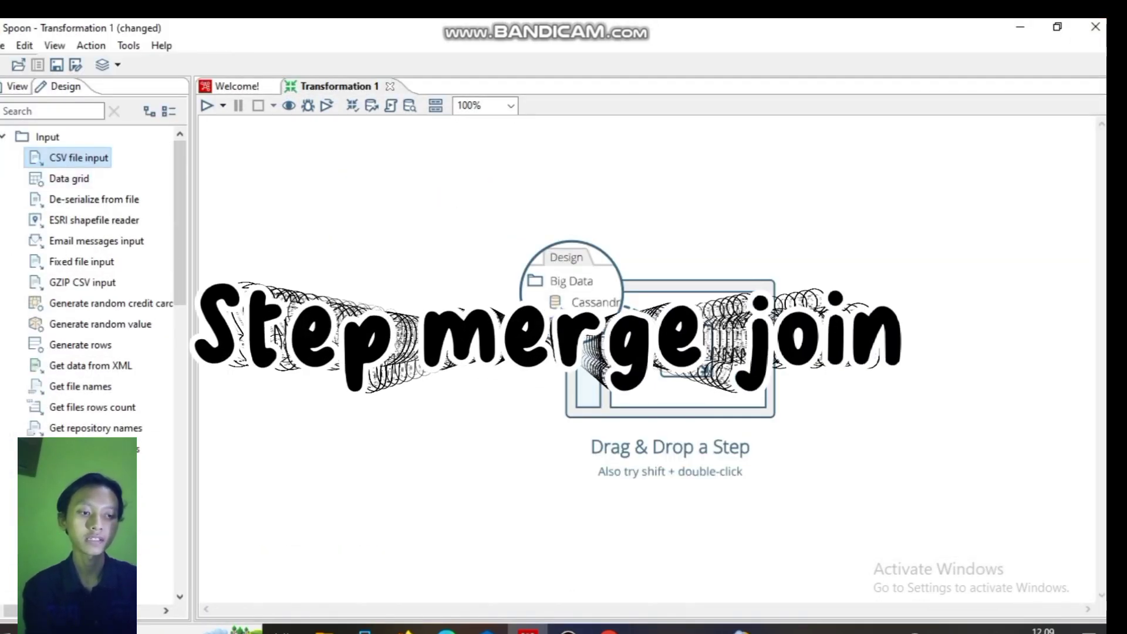
Step: Add a Microsoft Excel input step to the empty Transformation 1 canvas
scroll(88, 240, down, 8)
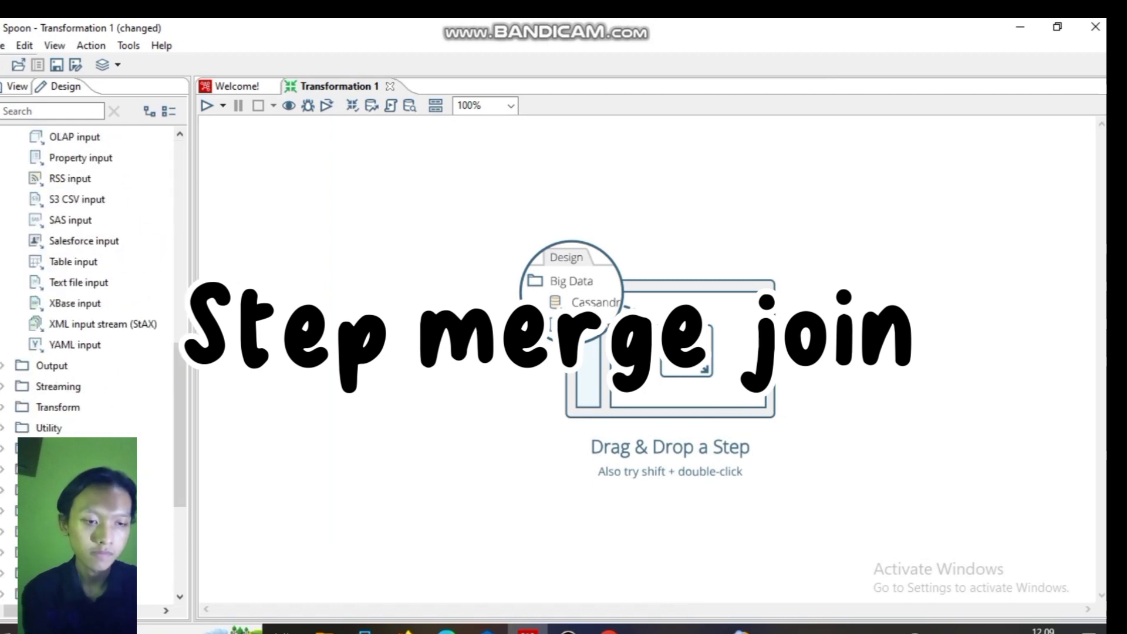
scroll(70, 320, down, 1)
scroll(71, 305, up, 2)
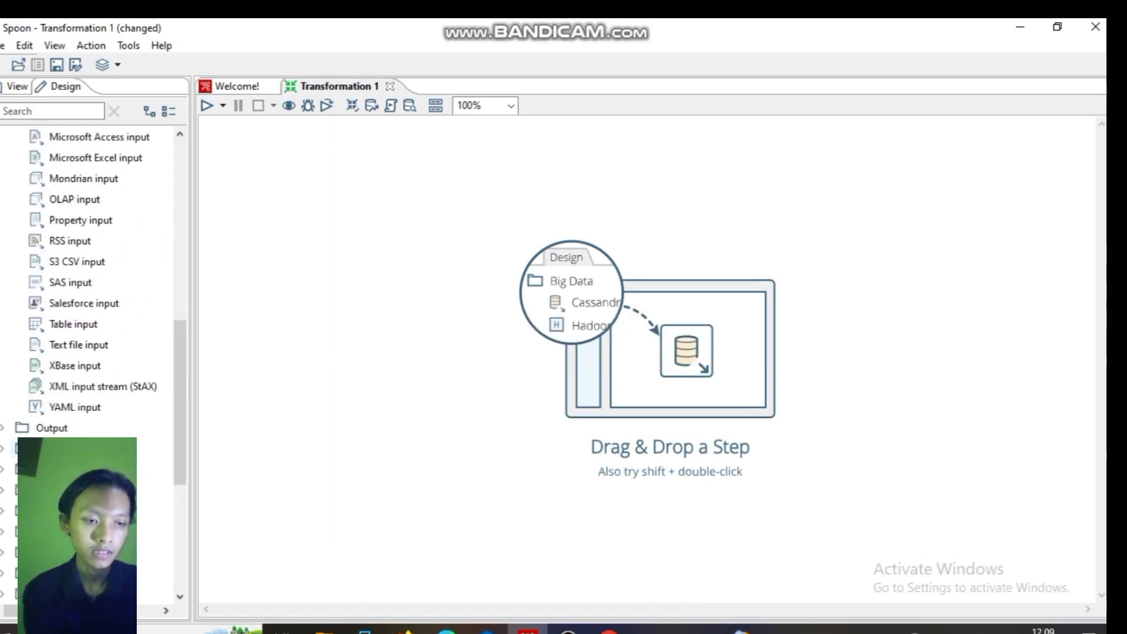
scroll(88, 292, up, 2)
drag(94, 282, 319, 196)
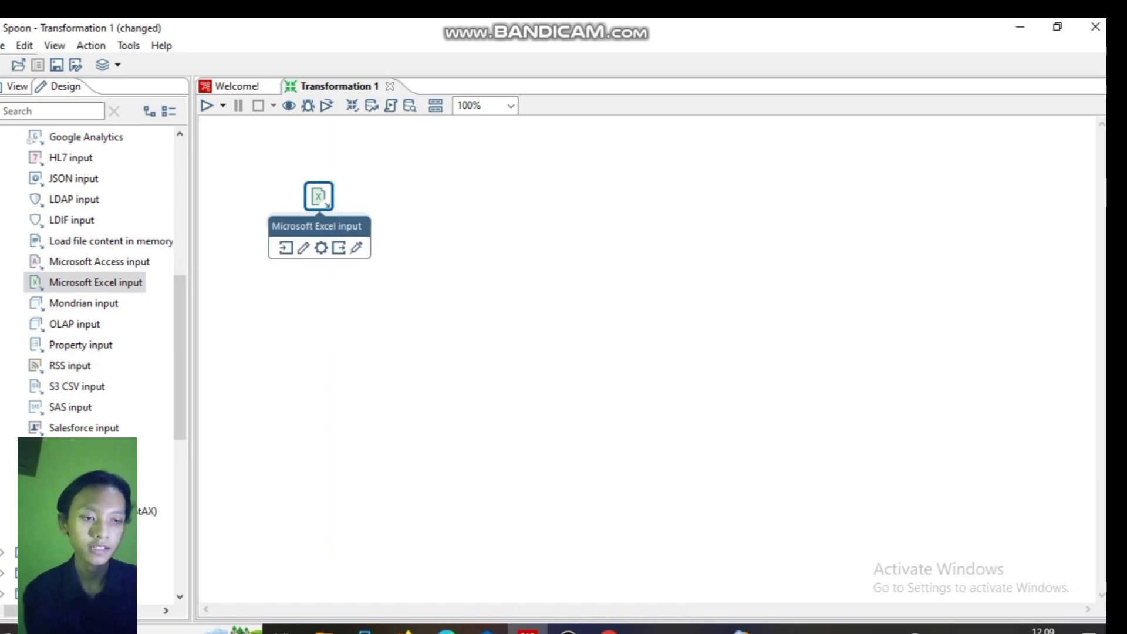
Step: Name the Excel input step Tabel_Pegawai and set its spreadsheet type to Excel 2007 XLSX (Apache POI)
double_click(318, 197)
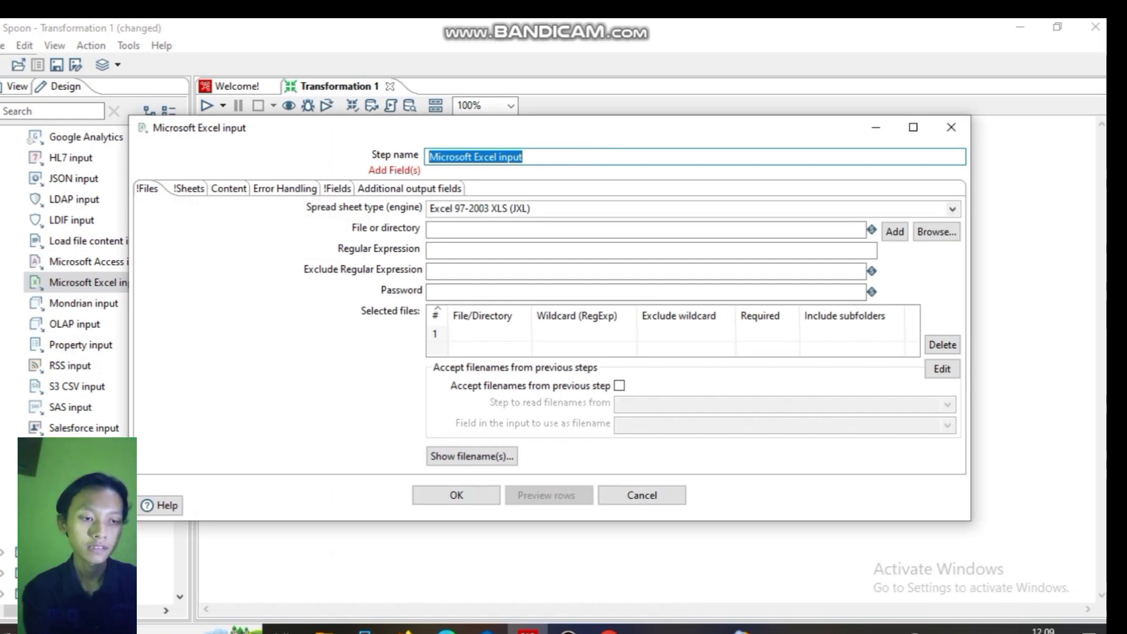
key(BackSpace)
text(Tabel-)
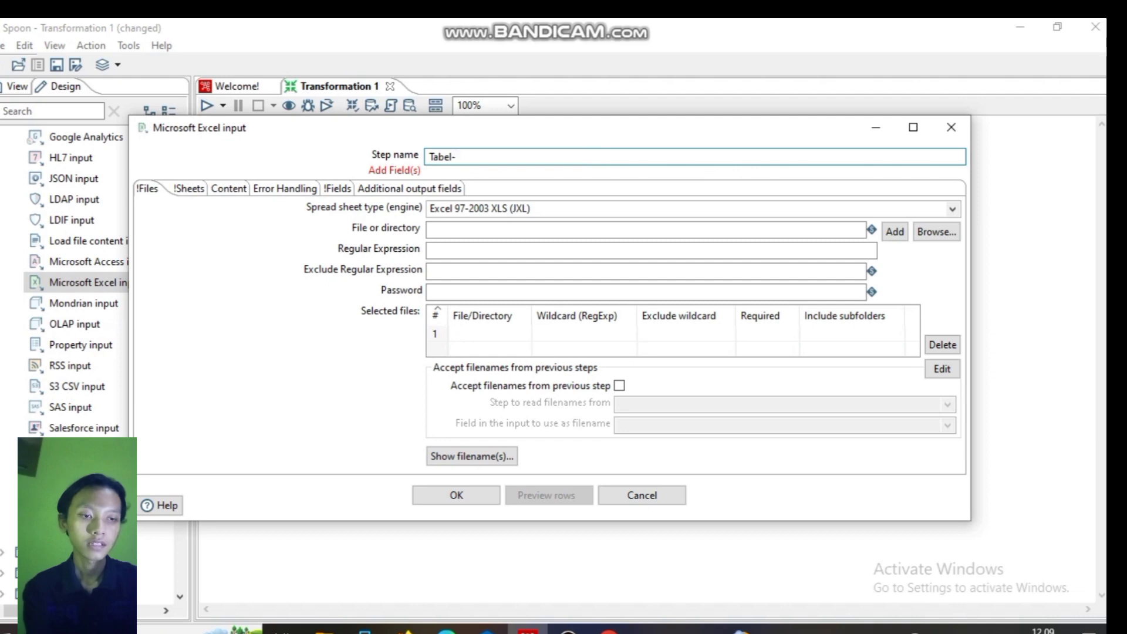
key(BackSpace)
text(_P)
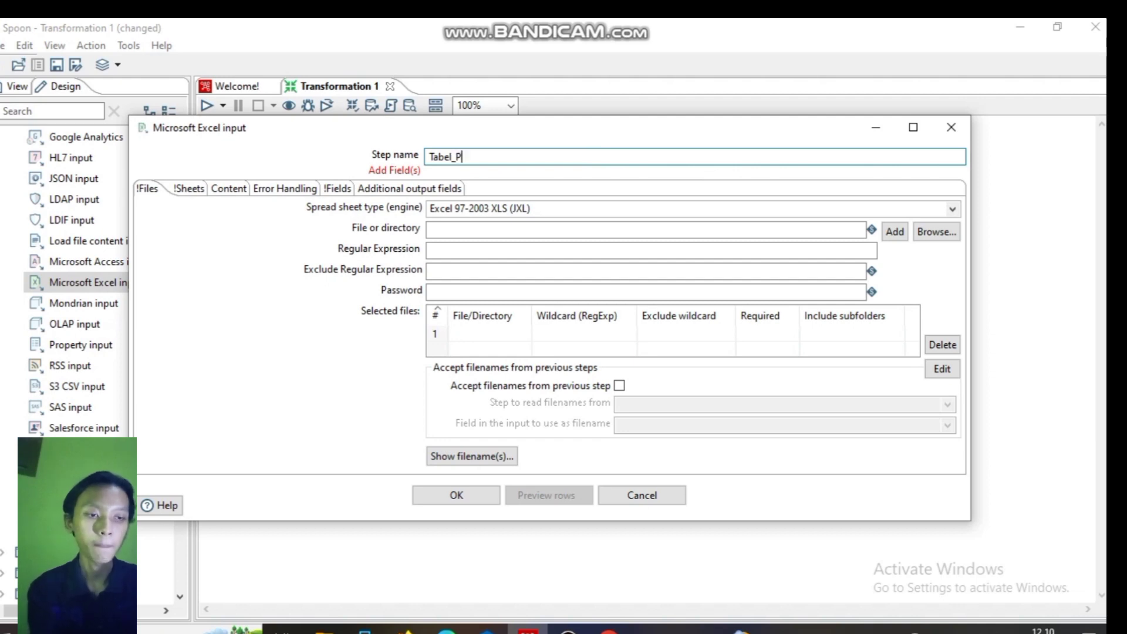
text(egawai)
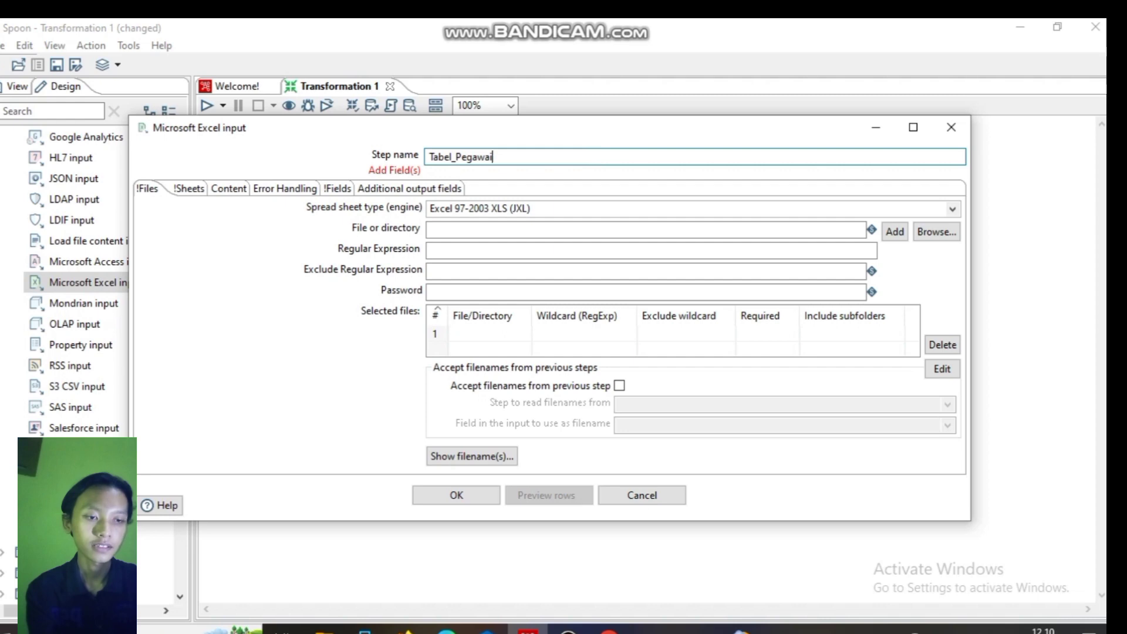
key(Tab)
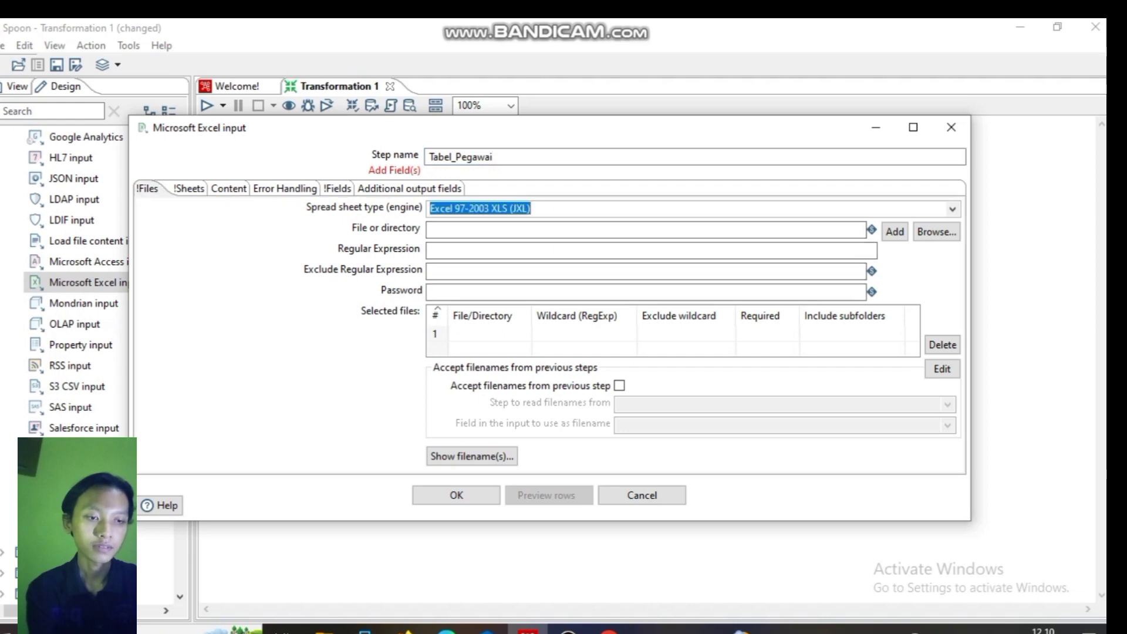
key(alt+Down)
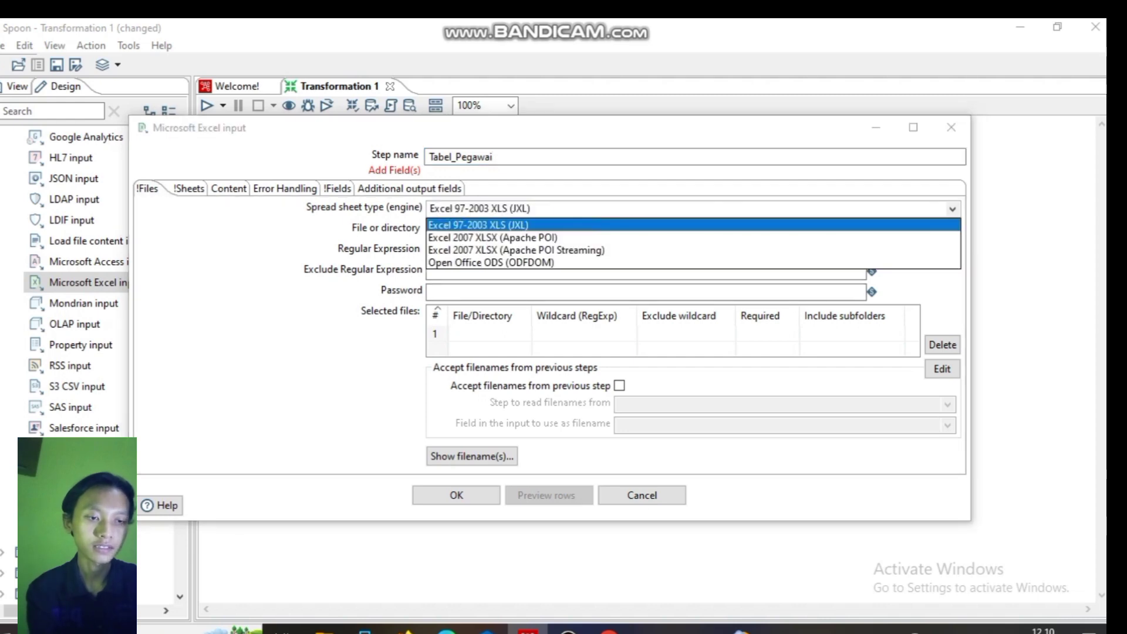
key(Down)
key(Return)
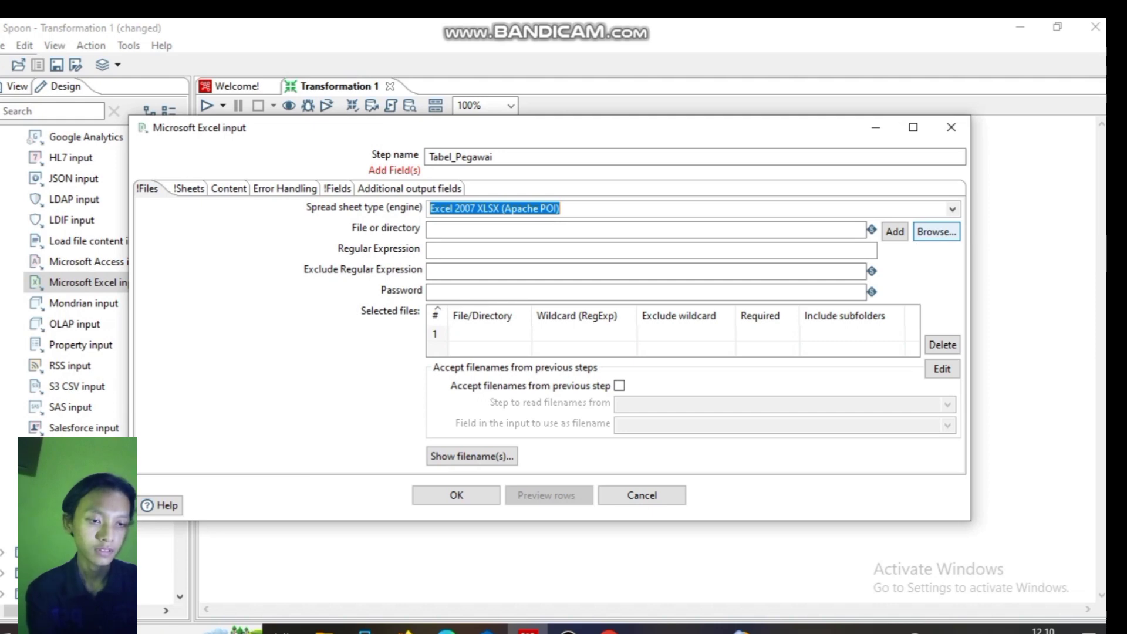
Step: Add the Departemen workbook from the Documents folder to the selected files of Tabel_Pegawai
click(936, 232)
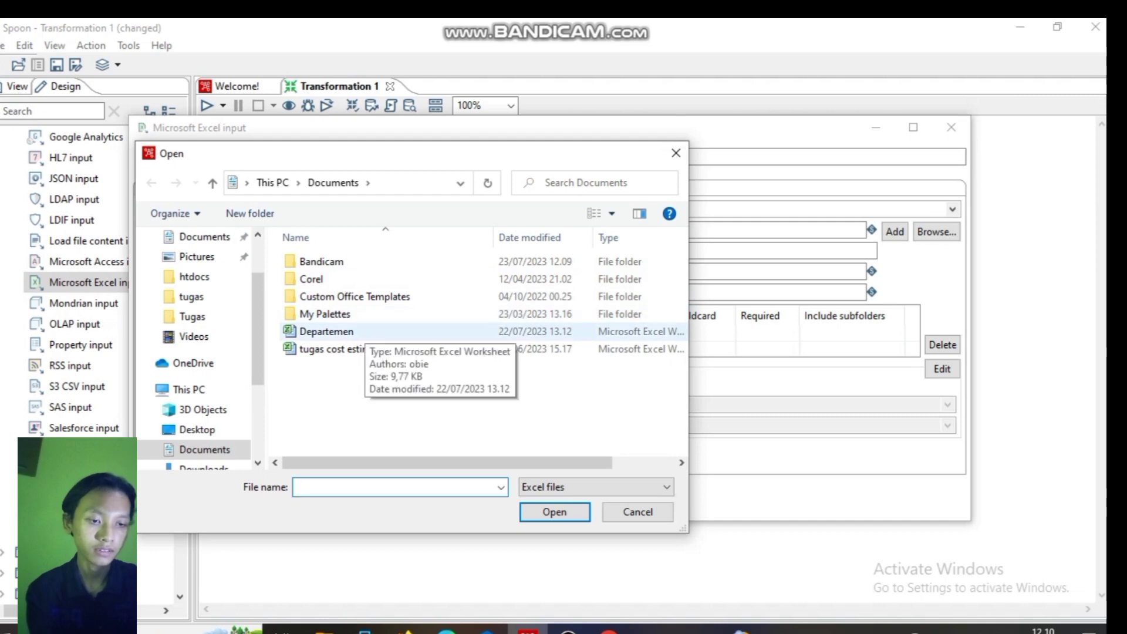
click(362, 332)
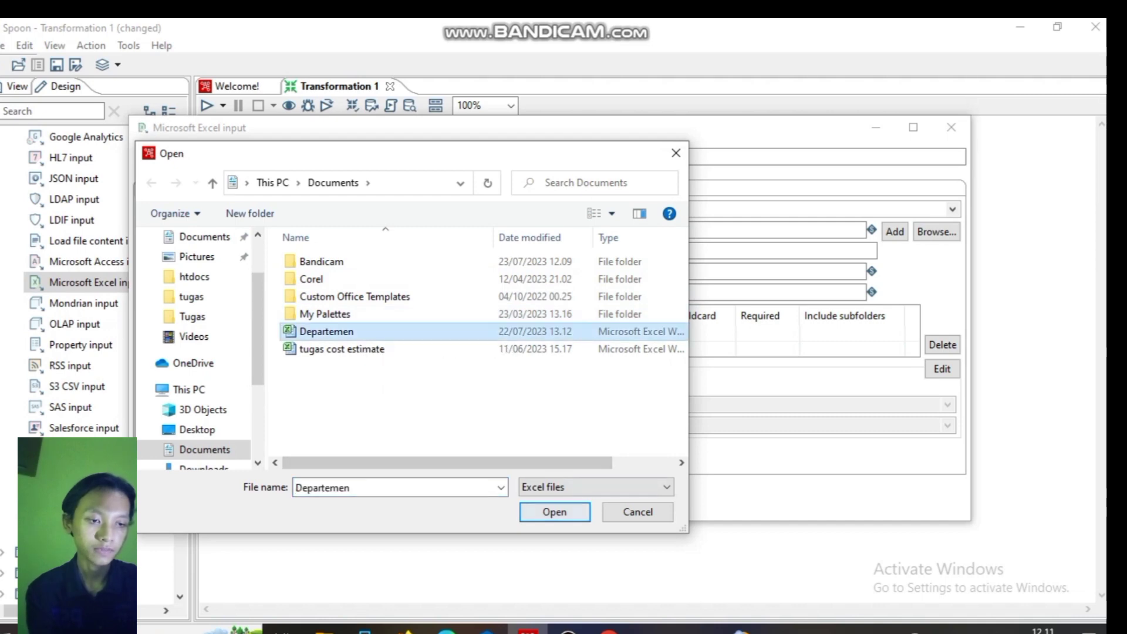
key(Return)
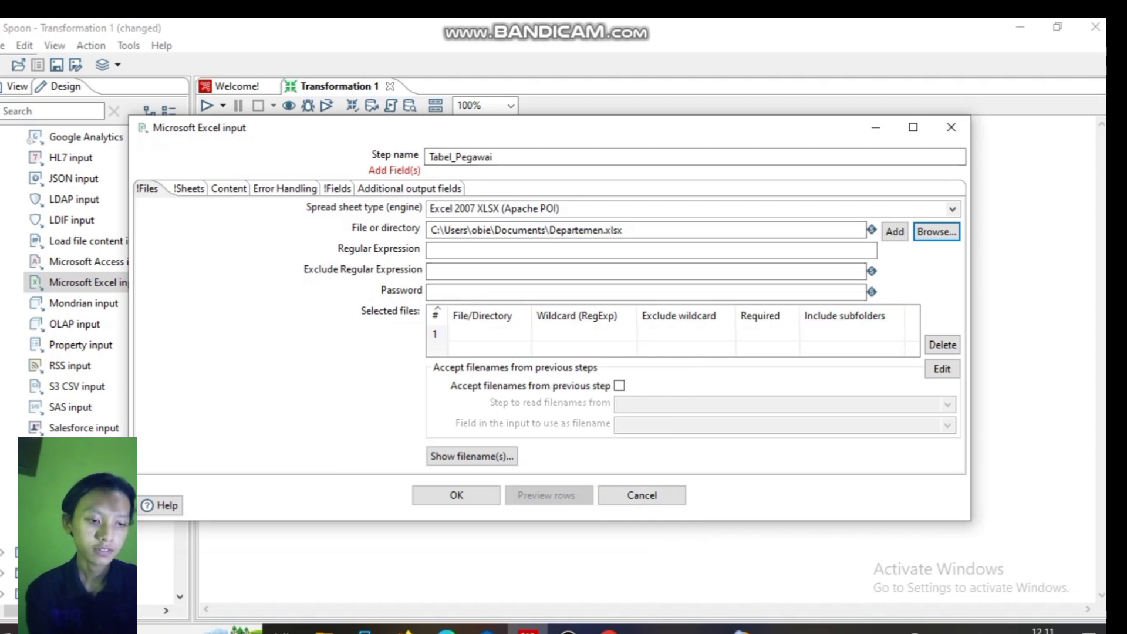
click(895, 231)
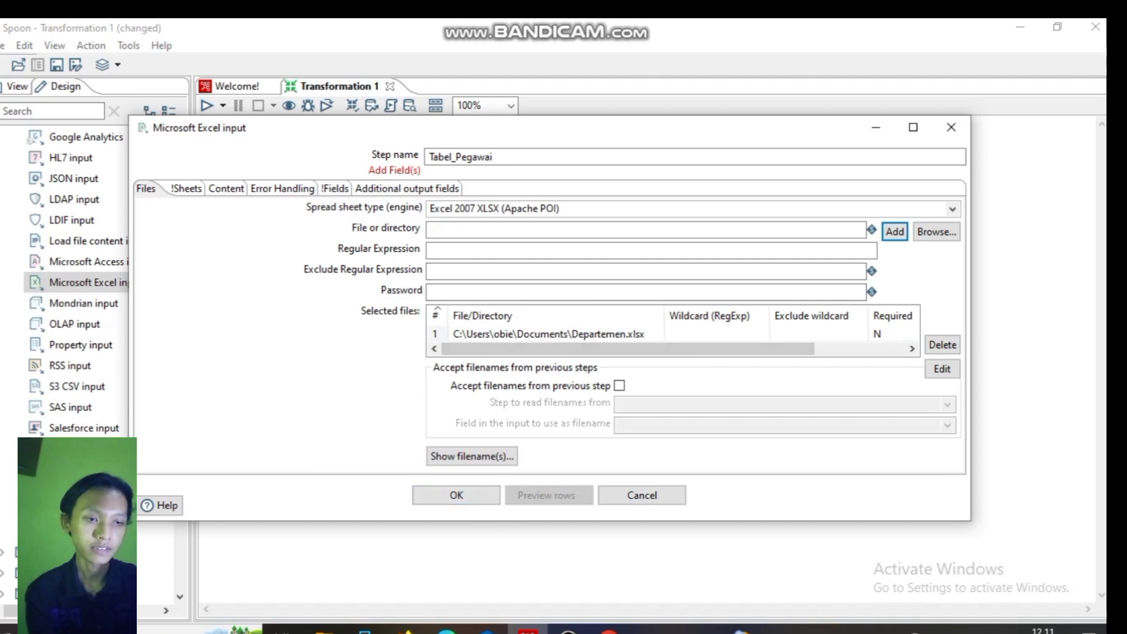
Step: Choose Sheet1 as the sheet to read for Tabel_Pegawai, with start row 3 and start column 1
click(185, 189)
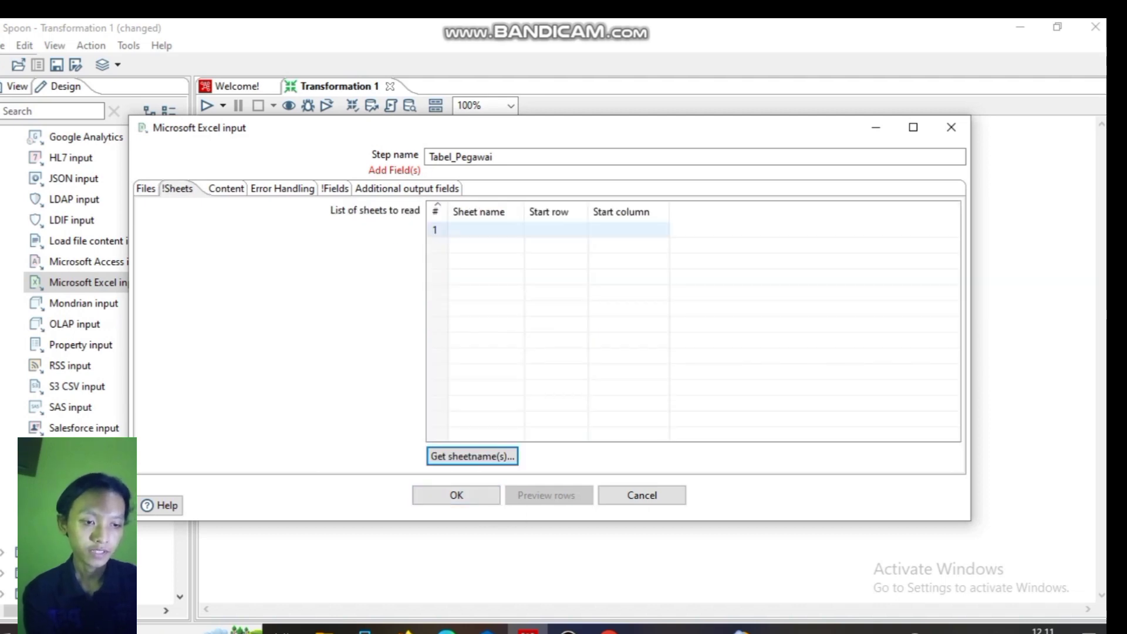
click(473, 456)
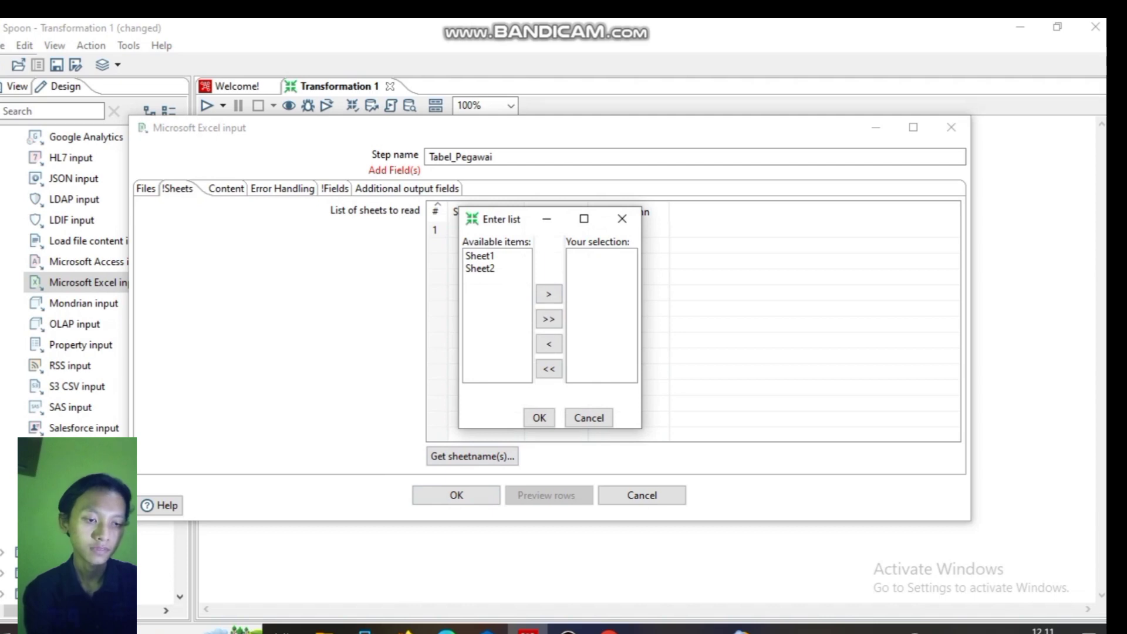
click(479, 256)
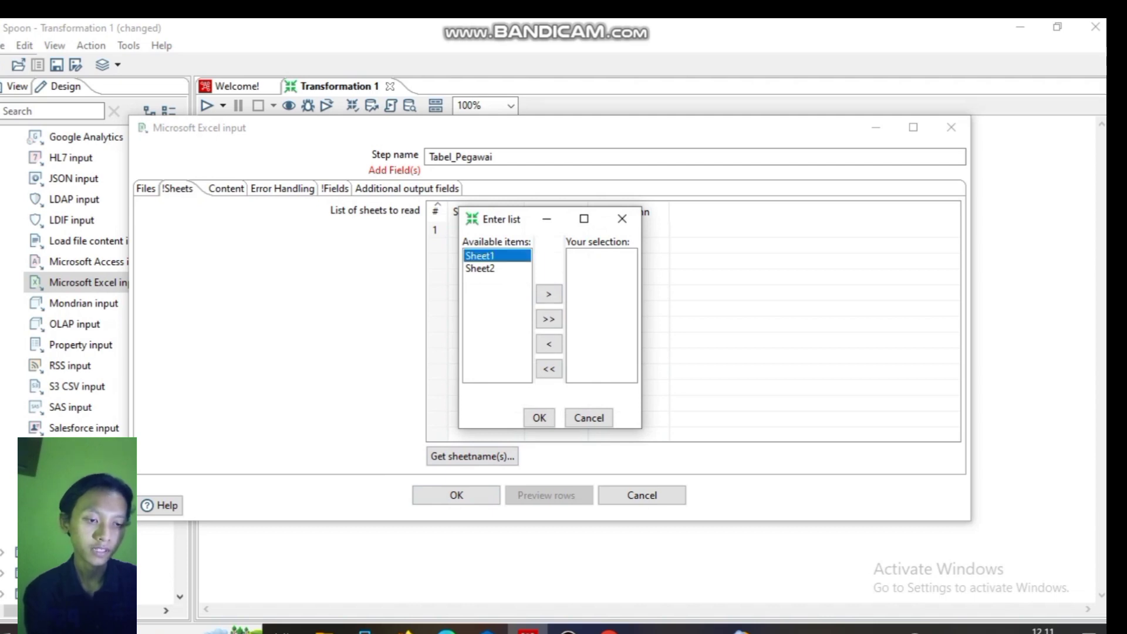
click(549, 293)
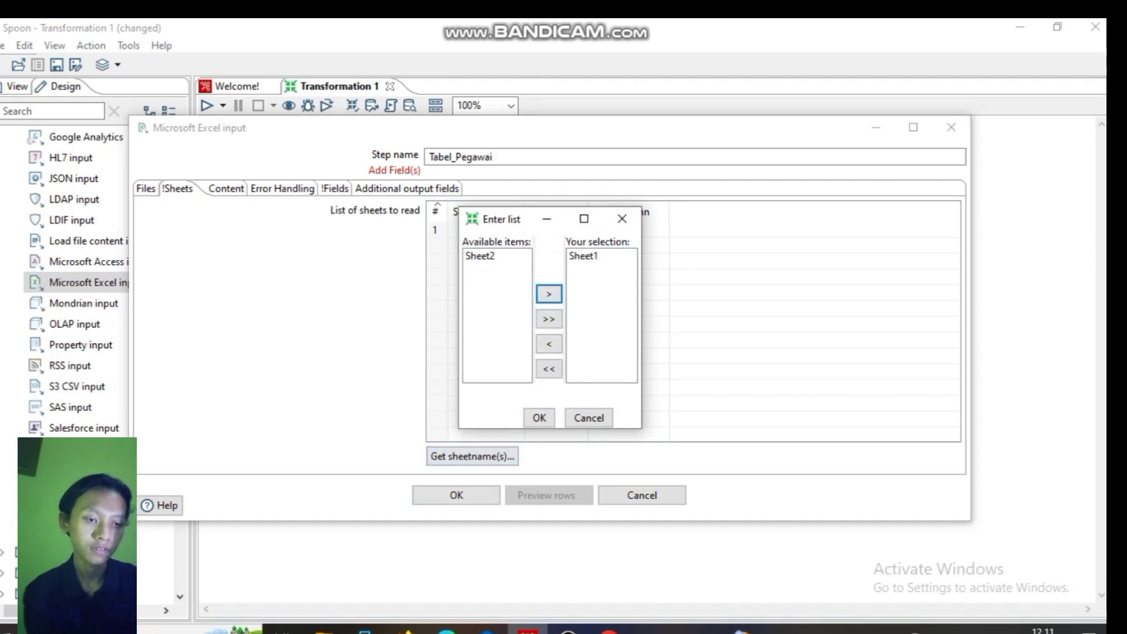
click(538, 418)
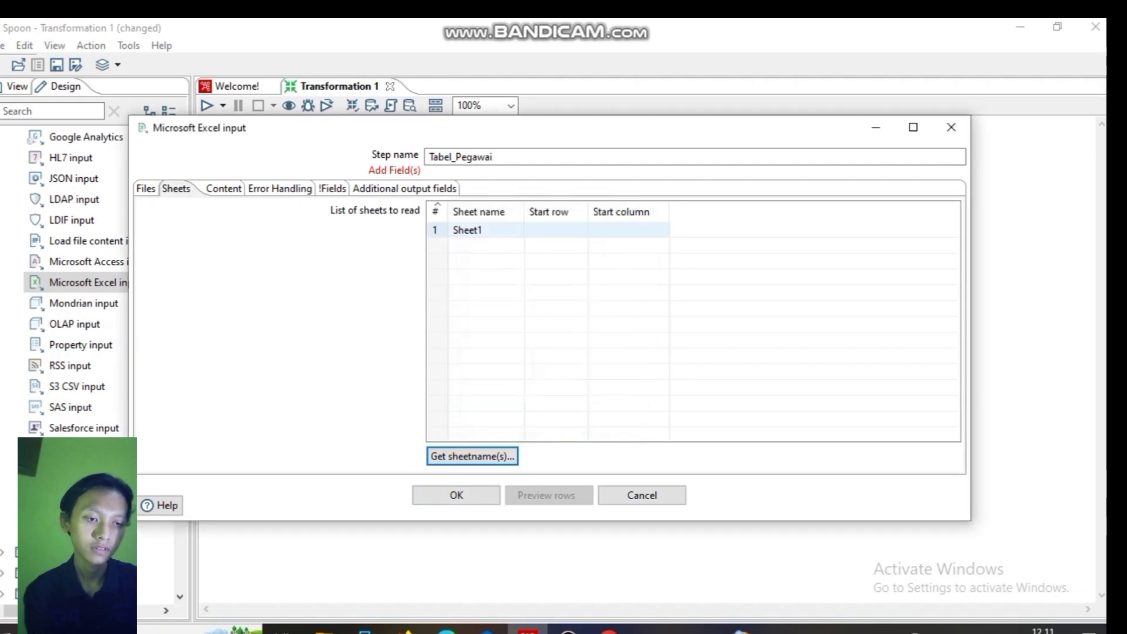
click(555, 230)
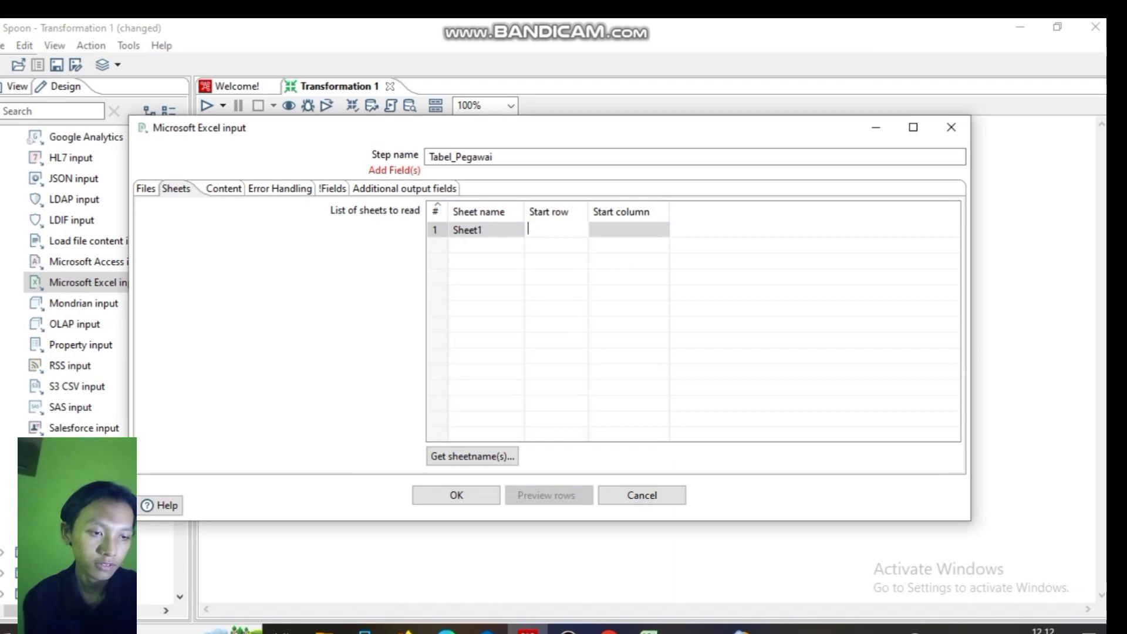
text(3)
click(628, 229)
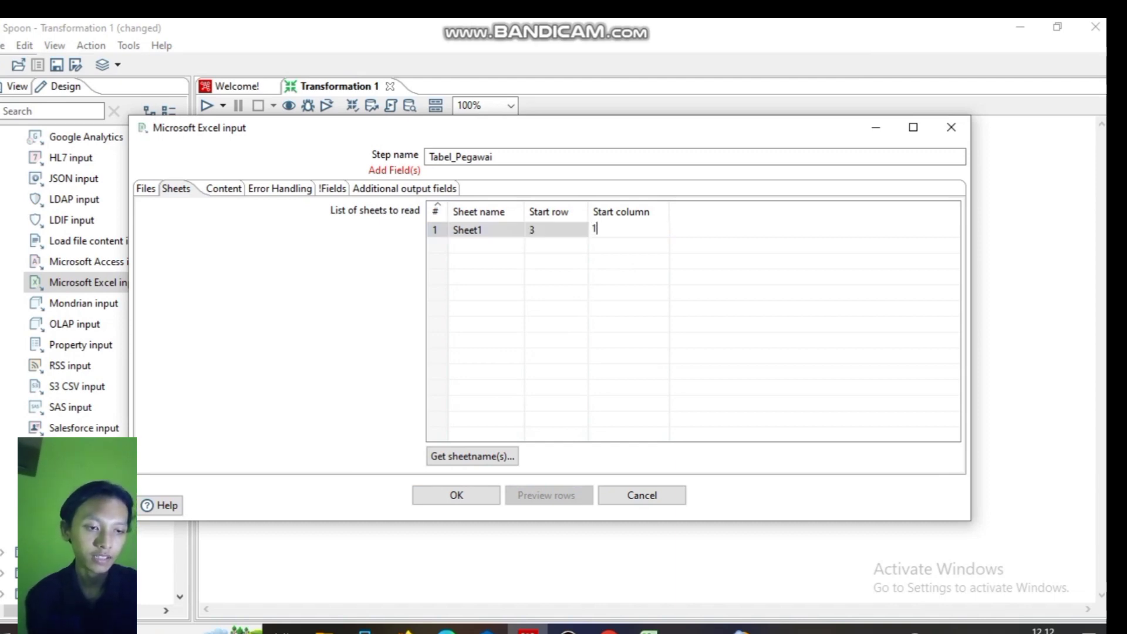
Step: Get the Tabel_Pegawai fields from the sheet's header row and confirm the step settings
click(332, 188)
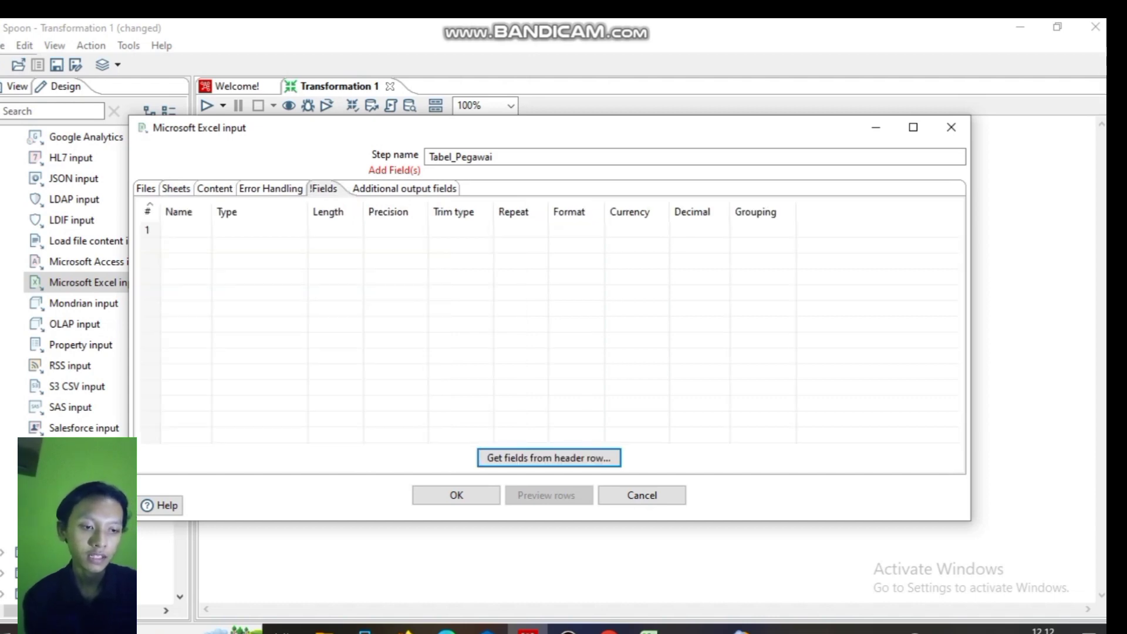
click(549, 458)
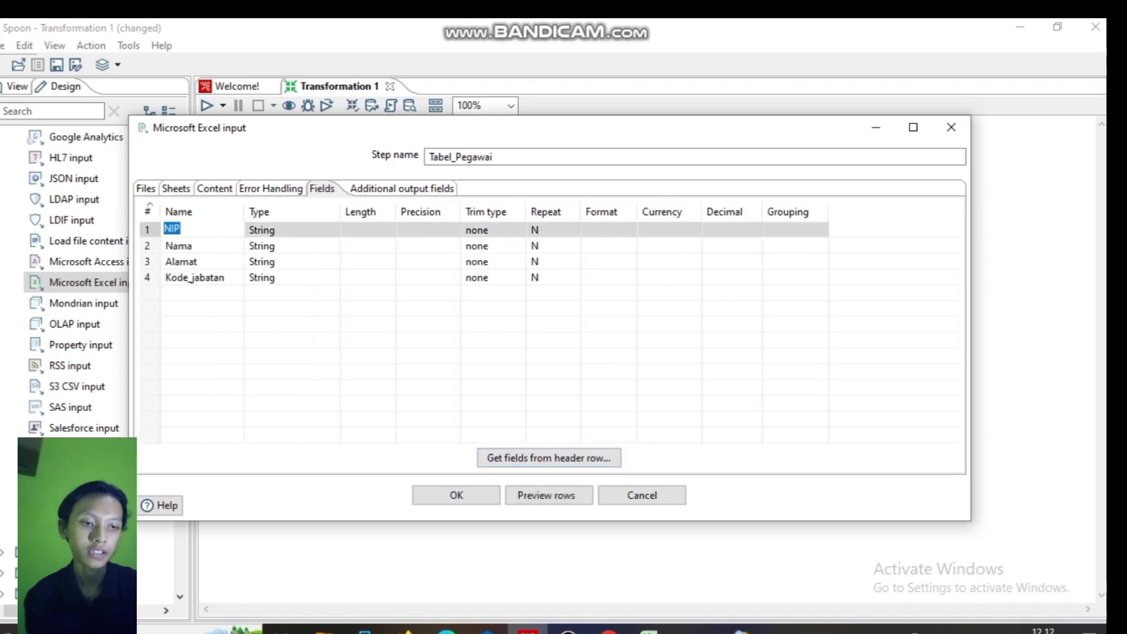
click(455, 495)
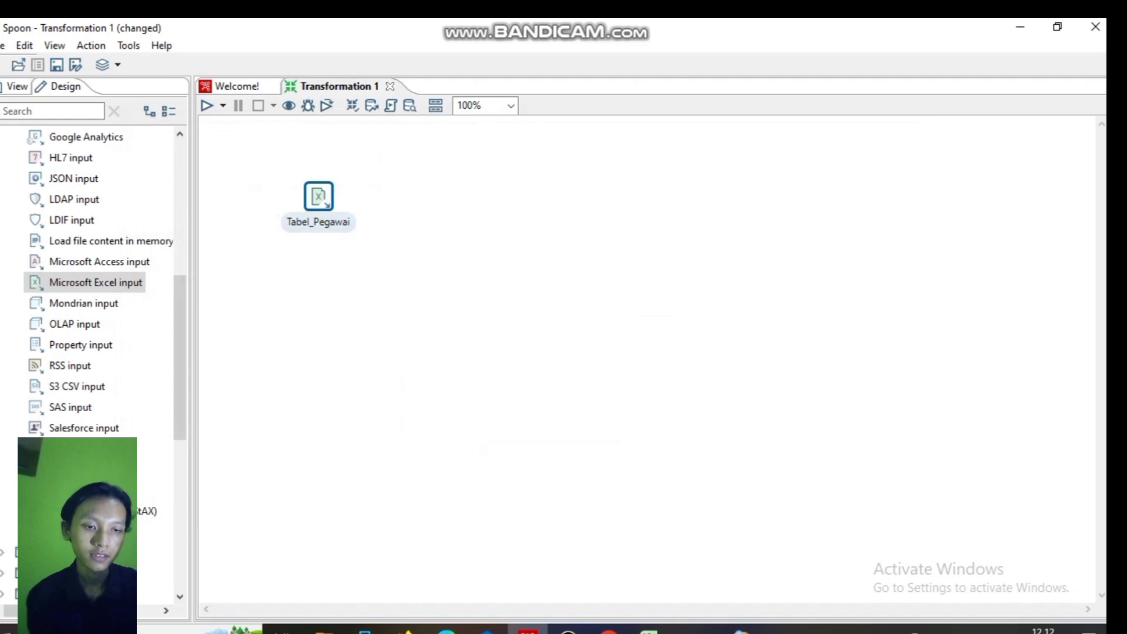
Step: Add a second Microsoft Excel input step to the canvas below Tabel_Pegawai
scroll(100, 282, down, 2)
scroll(94, 281, up, 3)
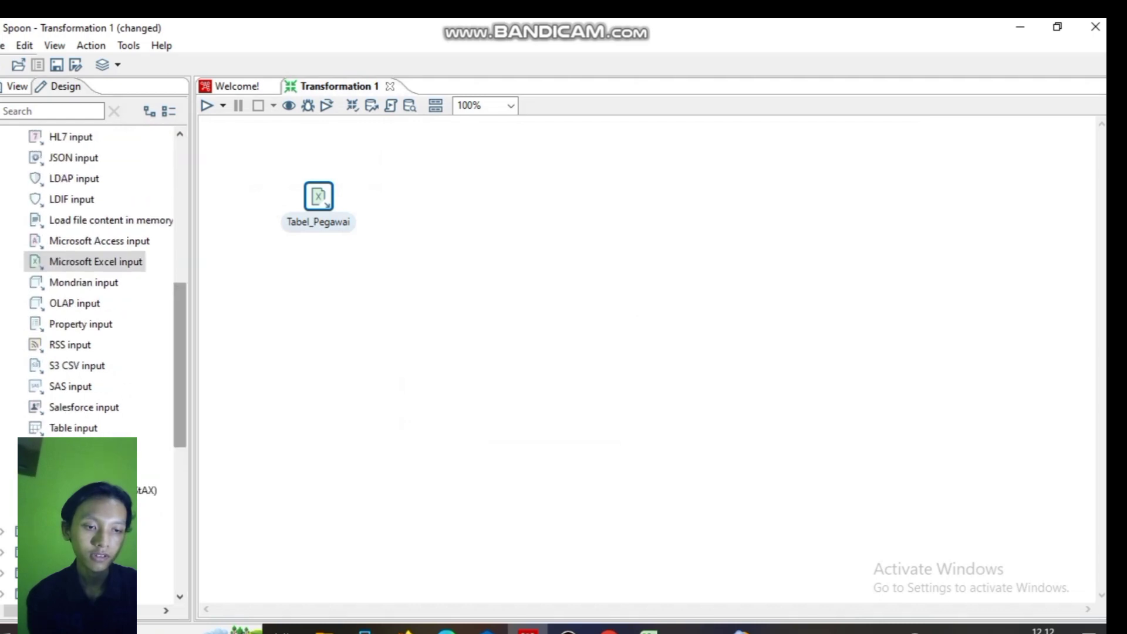
drag(94, 262, 319, 329)
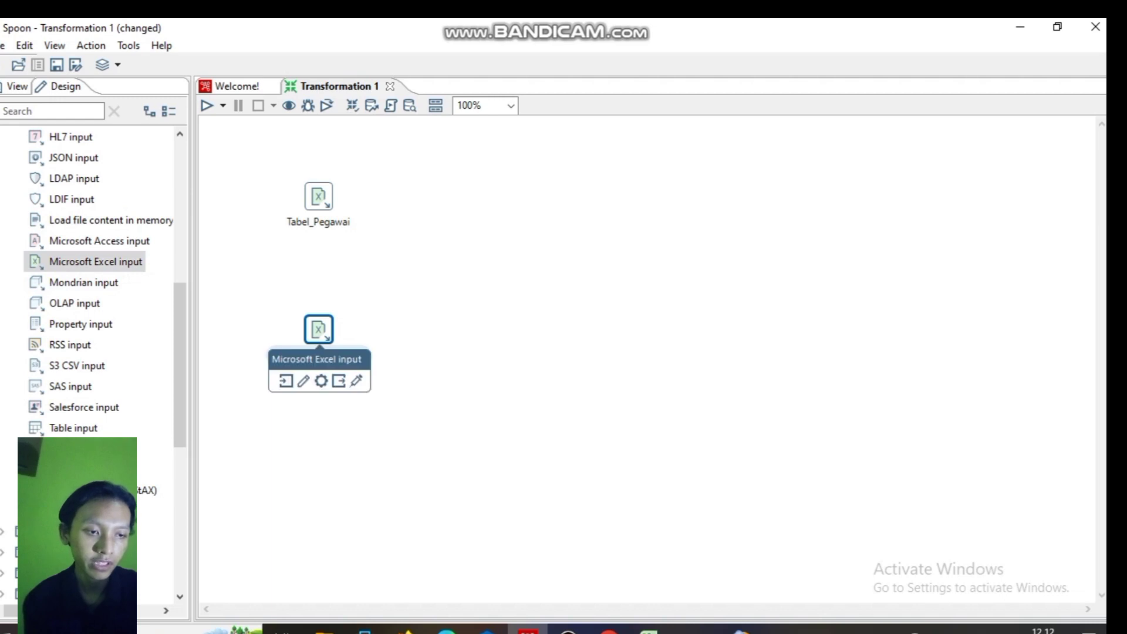
Step: Name the second Excel input step Tabel_jabatan and set its spreadsheet type to Excel 2007 XLSX (Apache POI)
double_click(319, 329)
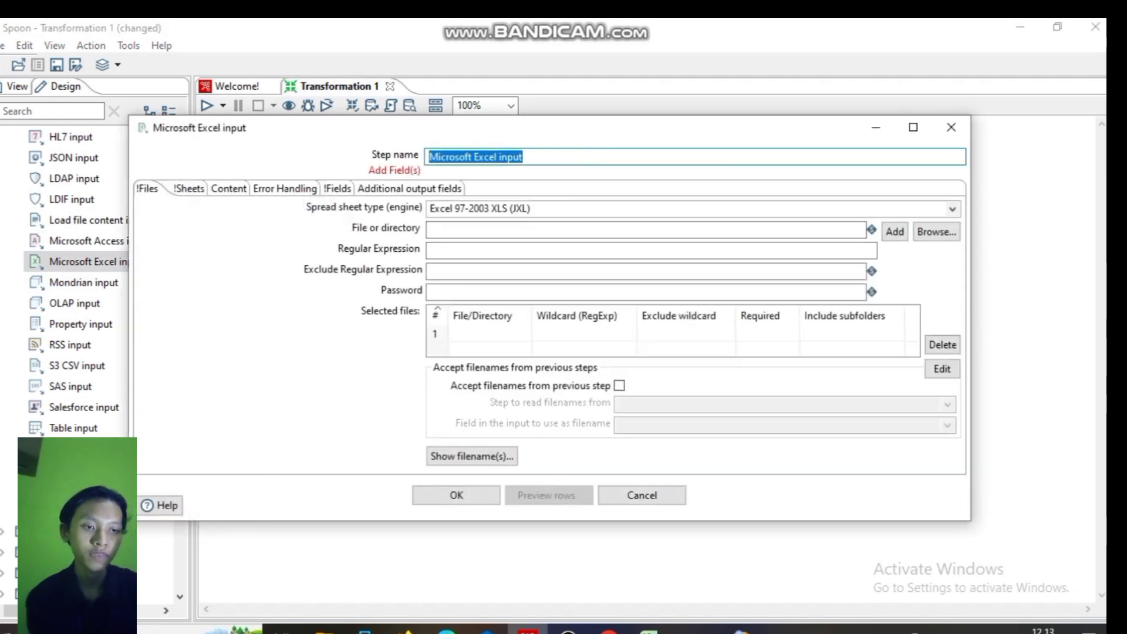
key(BackSpace)
text(Tab)
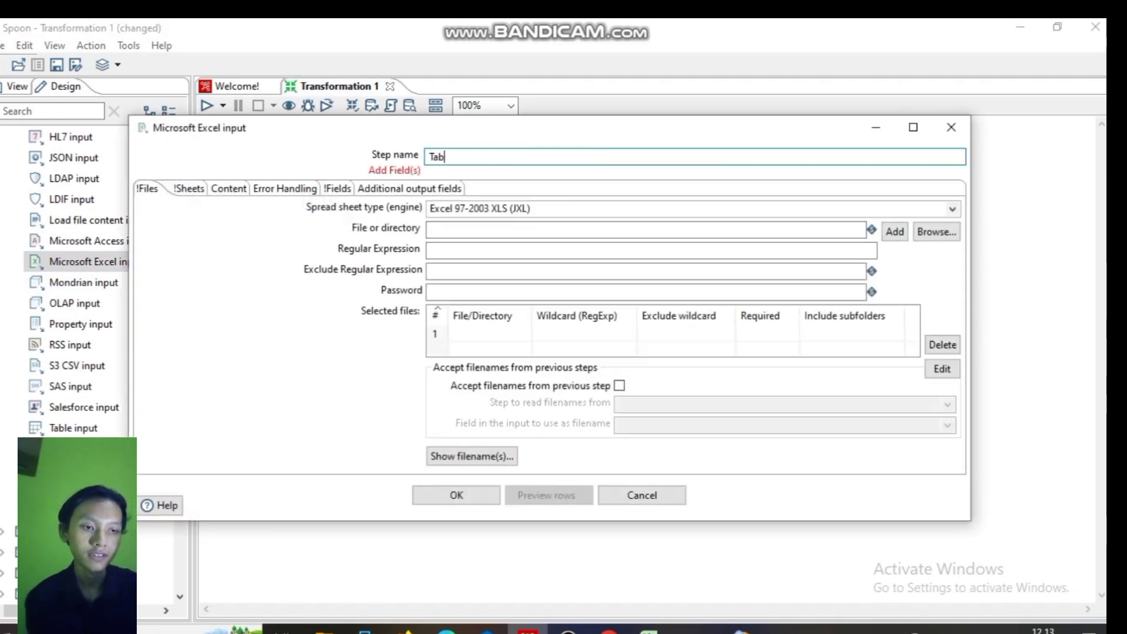
text(el_j)
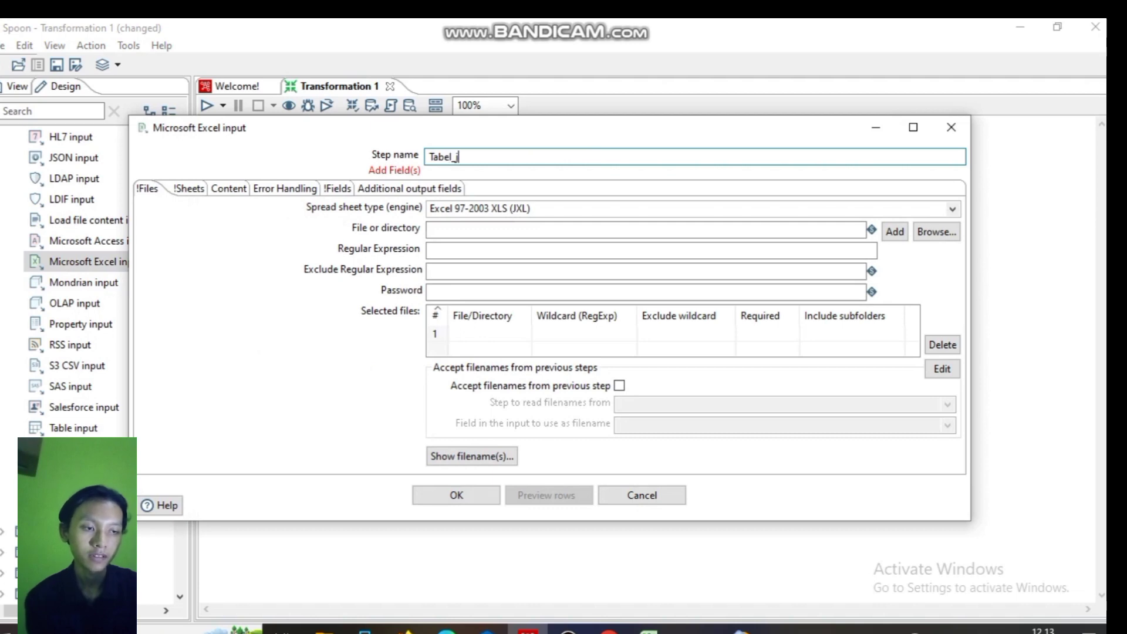
text(abatan)
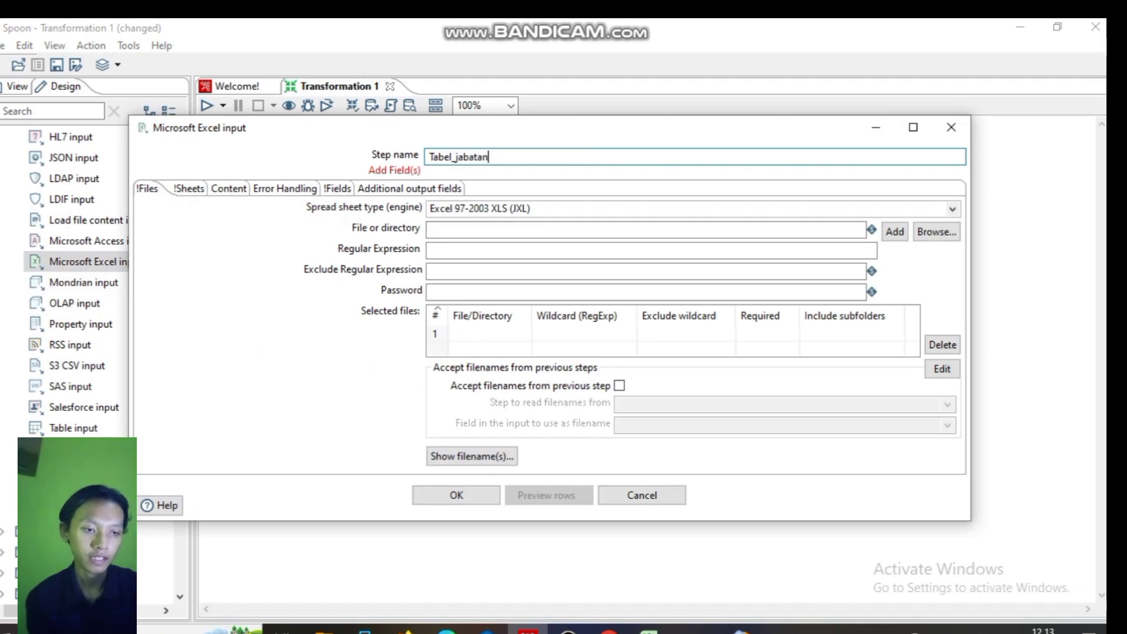
key(Tab)
click(952, 209)
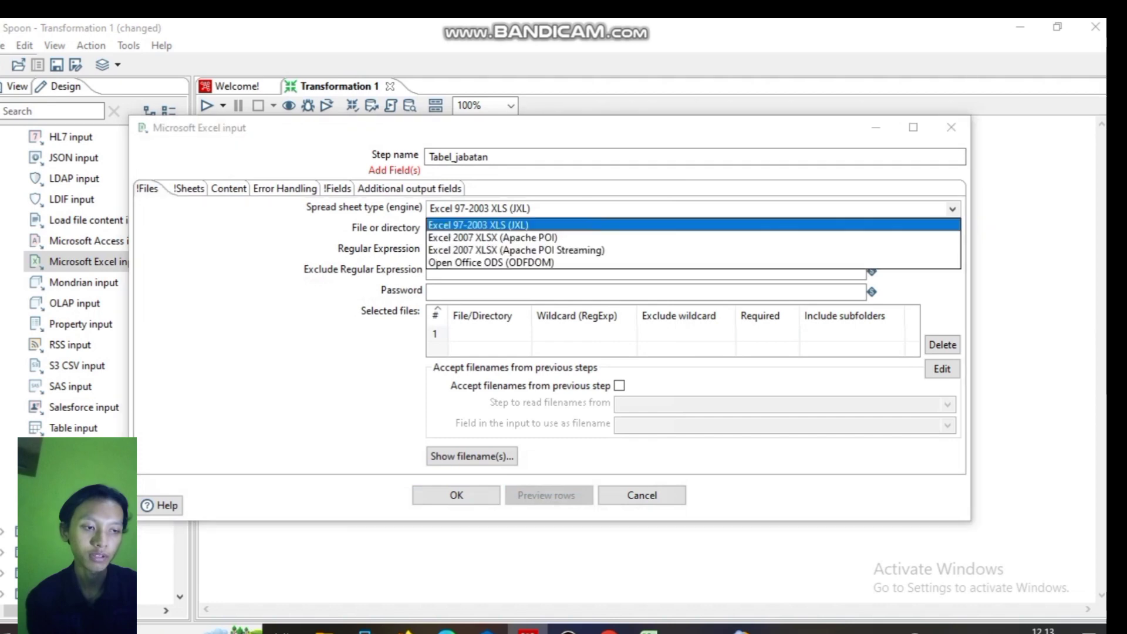
click(492, 238)
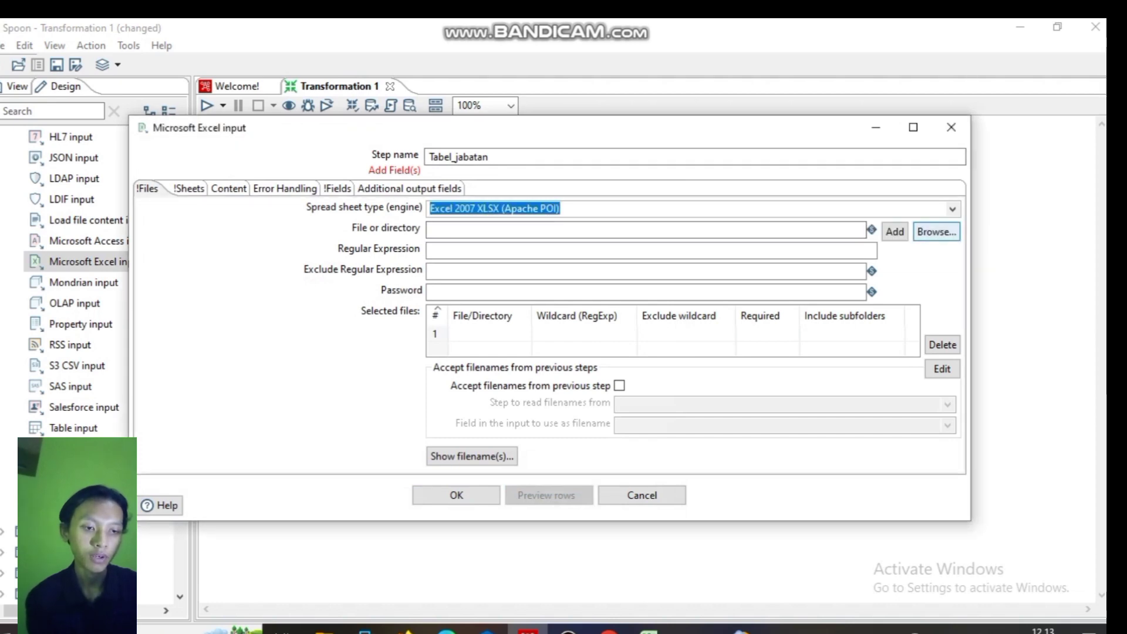
Step: Add the Departemen workbook from the Documents folder to the selected files of Tabel_jabatan
click(936, 231)
click(327, 331)
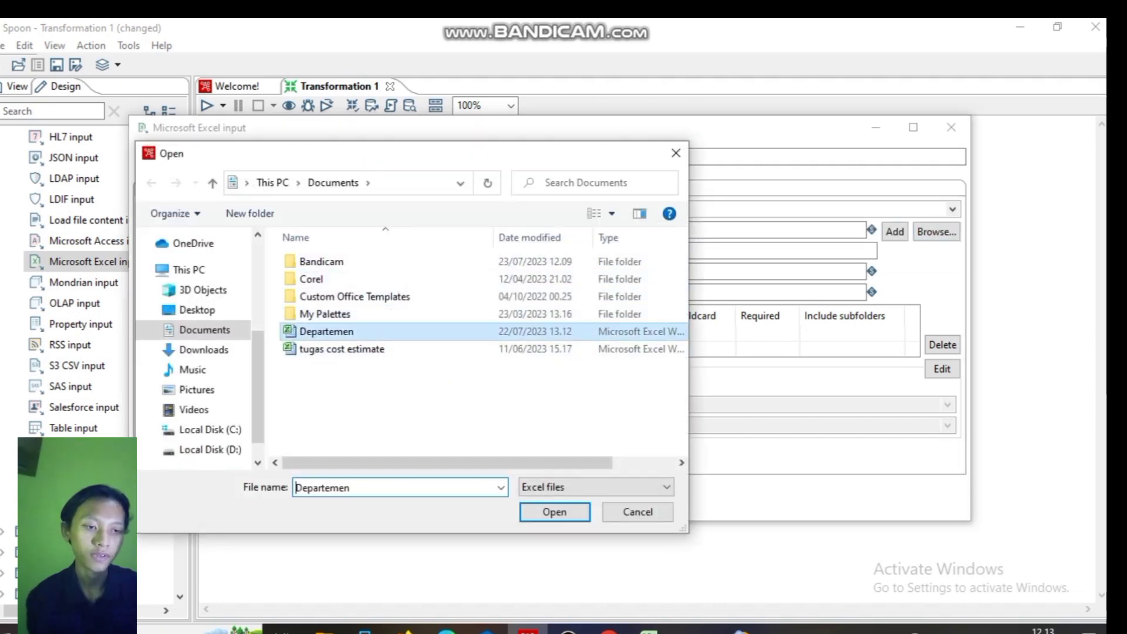
key(Return)
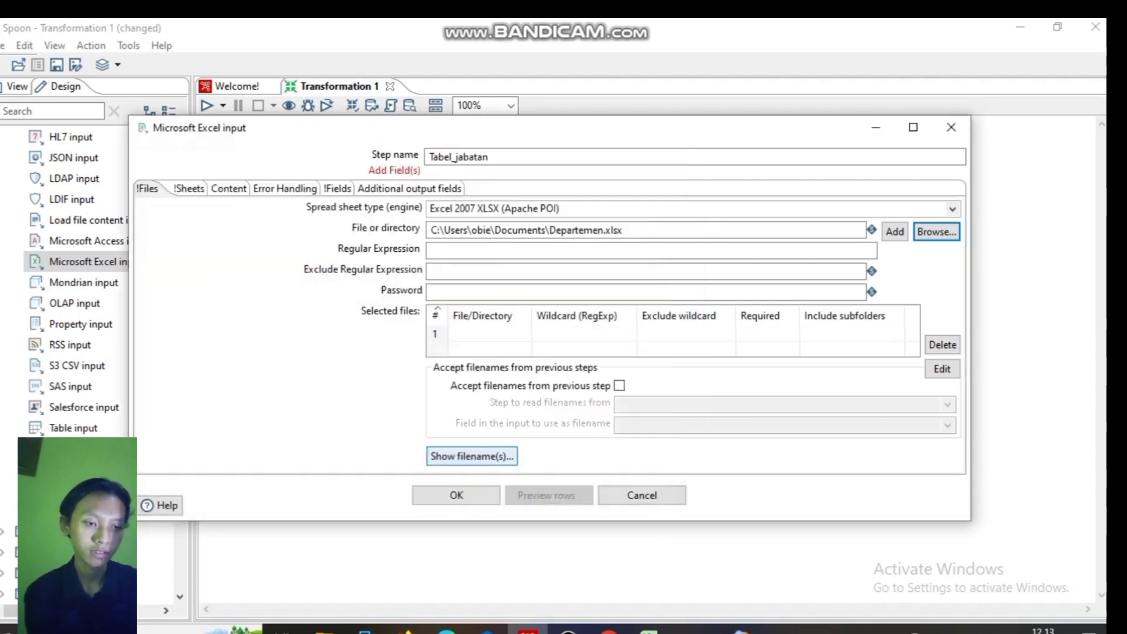
click(895, 232)
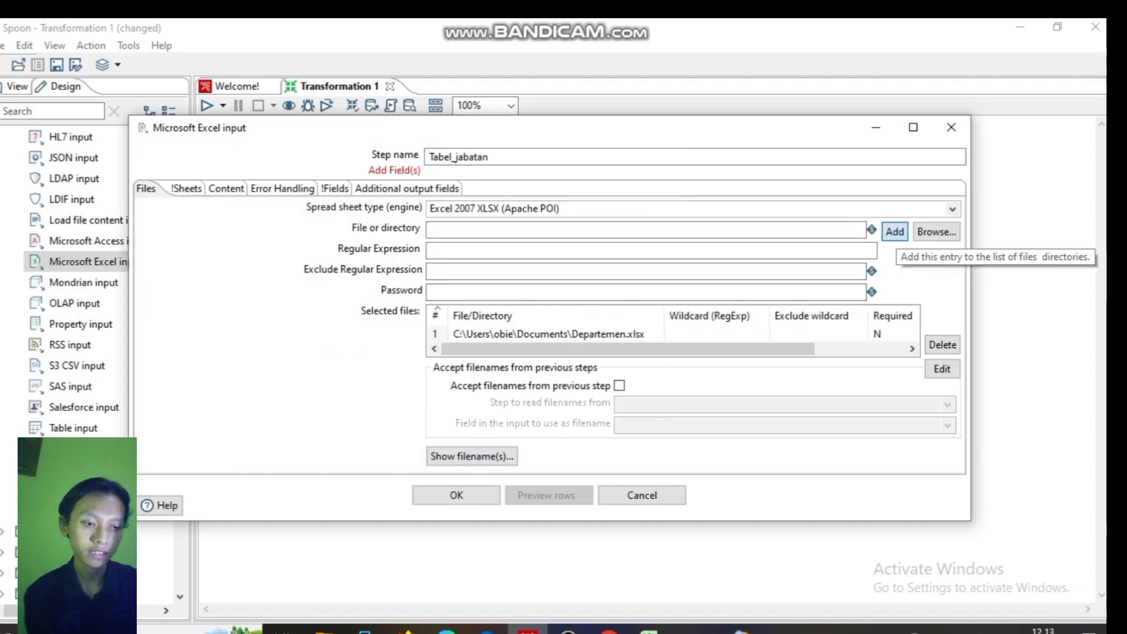
Step: Choose Sheet2 of the Departemen workbook as the sheet to read for Tabel_jabatan
click(185, 189)
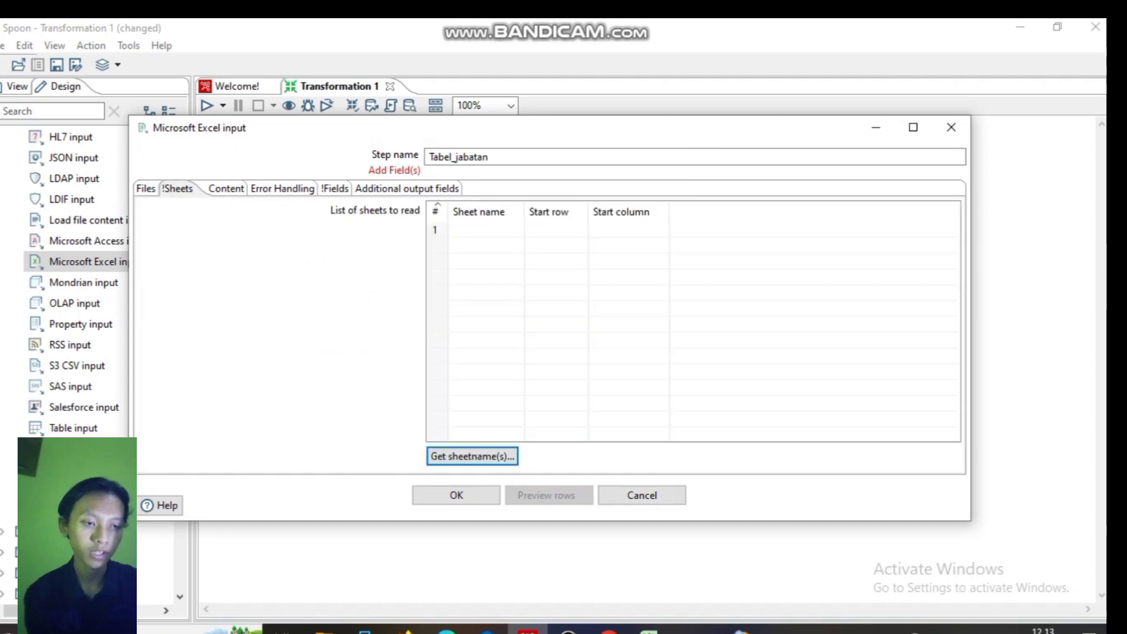
click(472, 456)
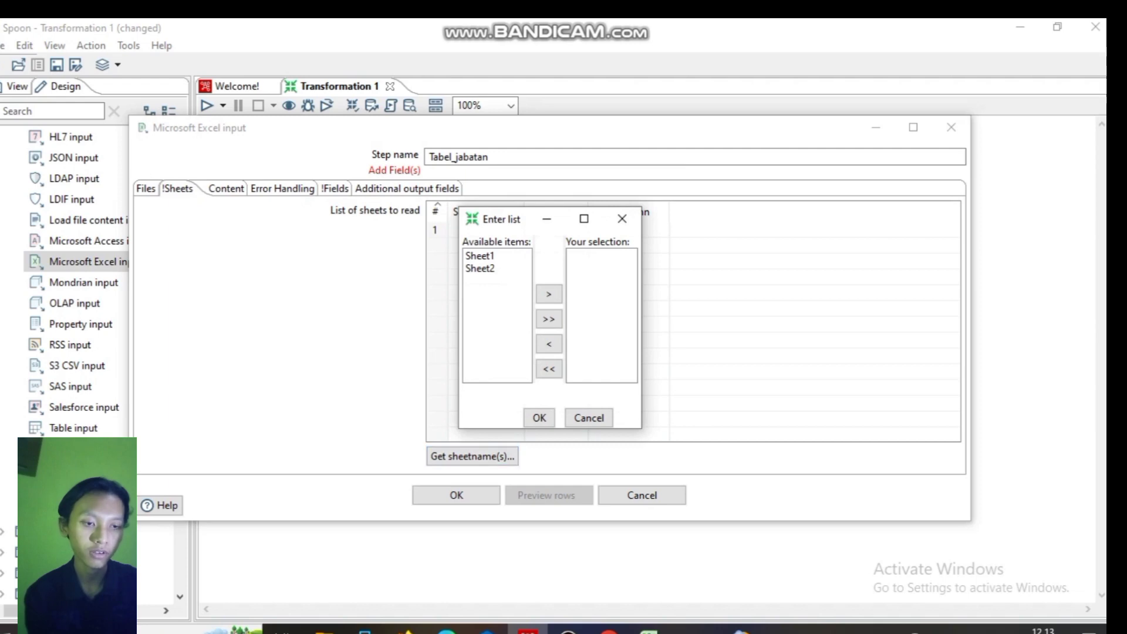
click(480, 268)
click(549, 294)
click(539, 418)
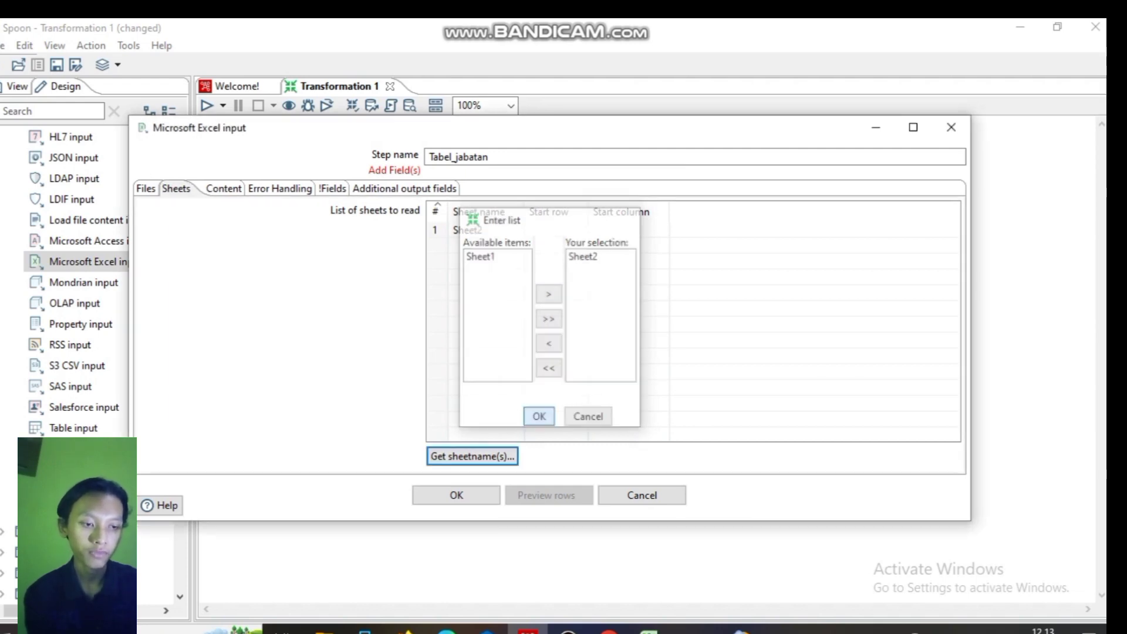
Step: Try to load the fields of Tabel_jabatan from the sheet's header row
click(332, 188)
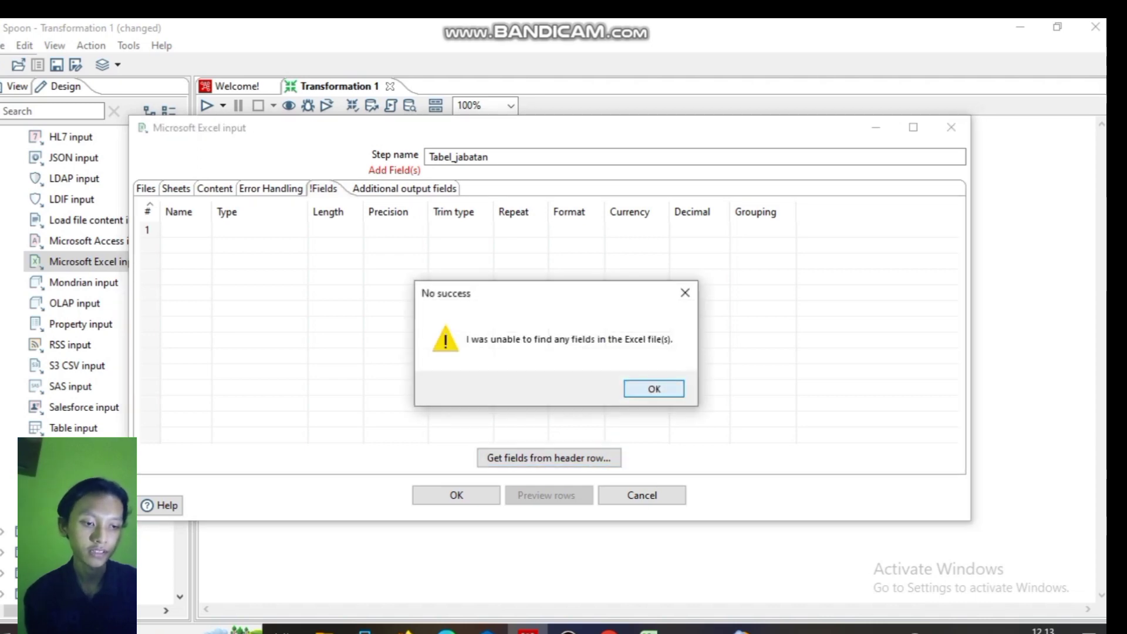
key(Return)
Step: Set the start row to 3 and the start column to 4 for Sheet2 in Tabel_jabatan
click(176, 189)
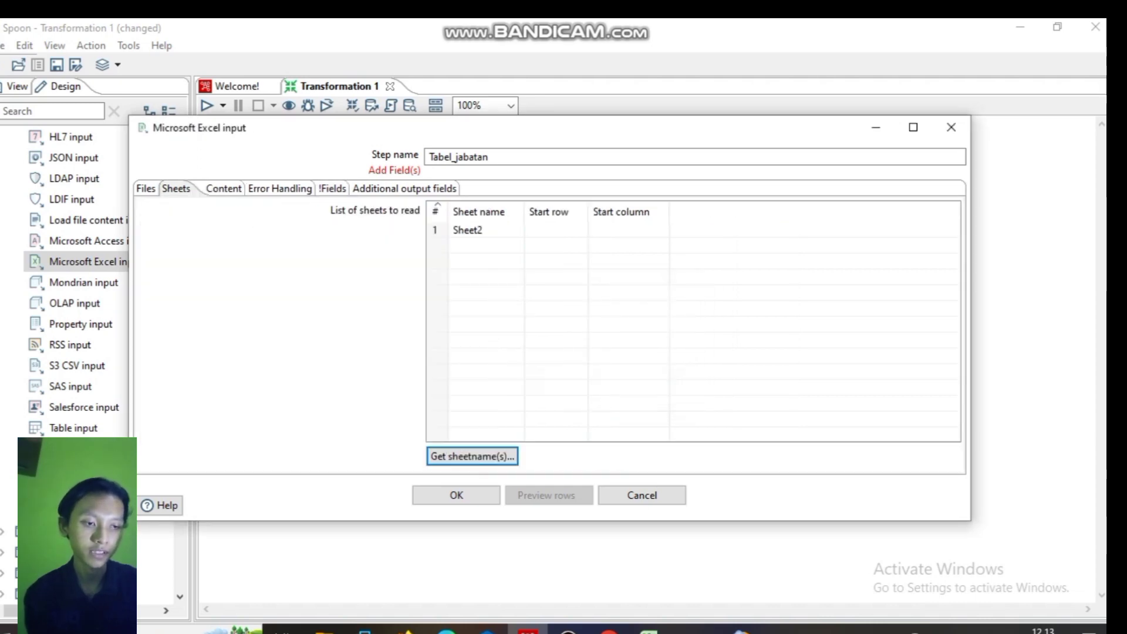
click(555, 230)
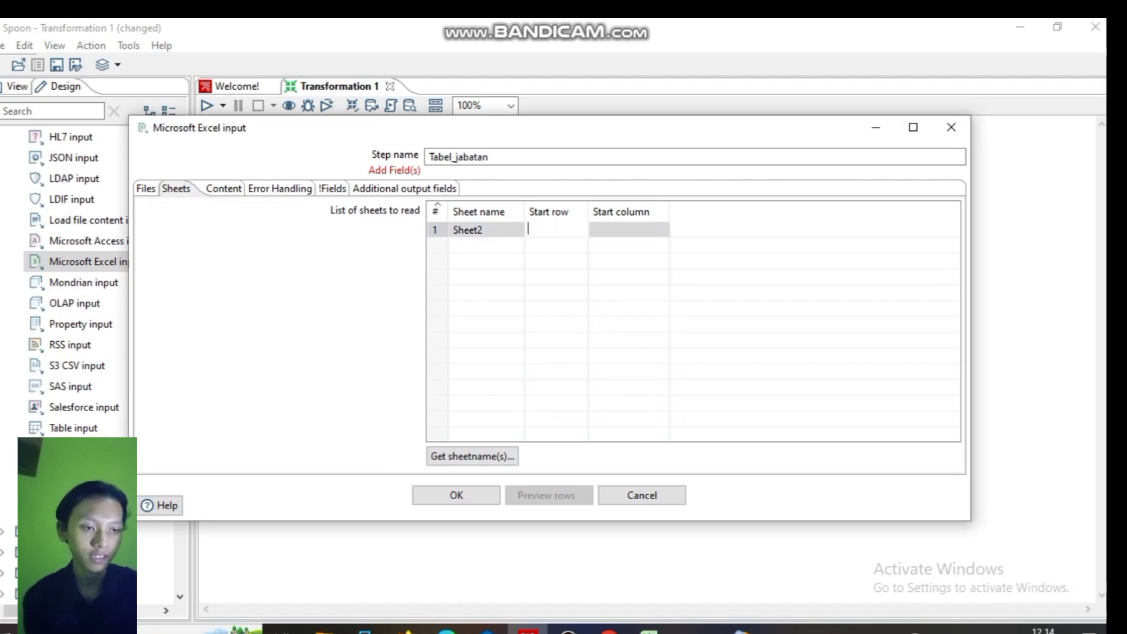
text(3)
click(628, 230)
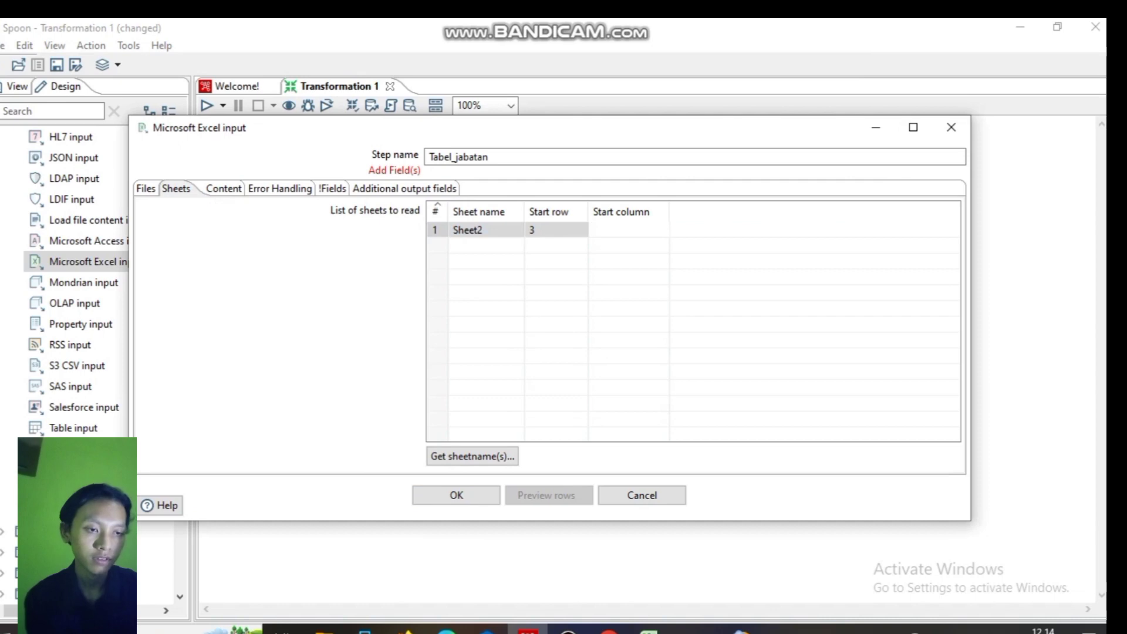
text(4)
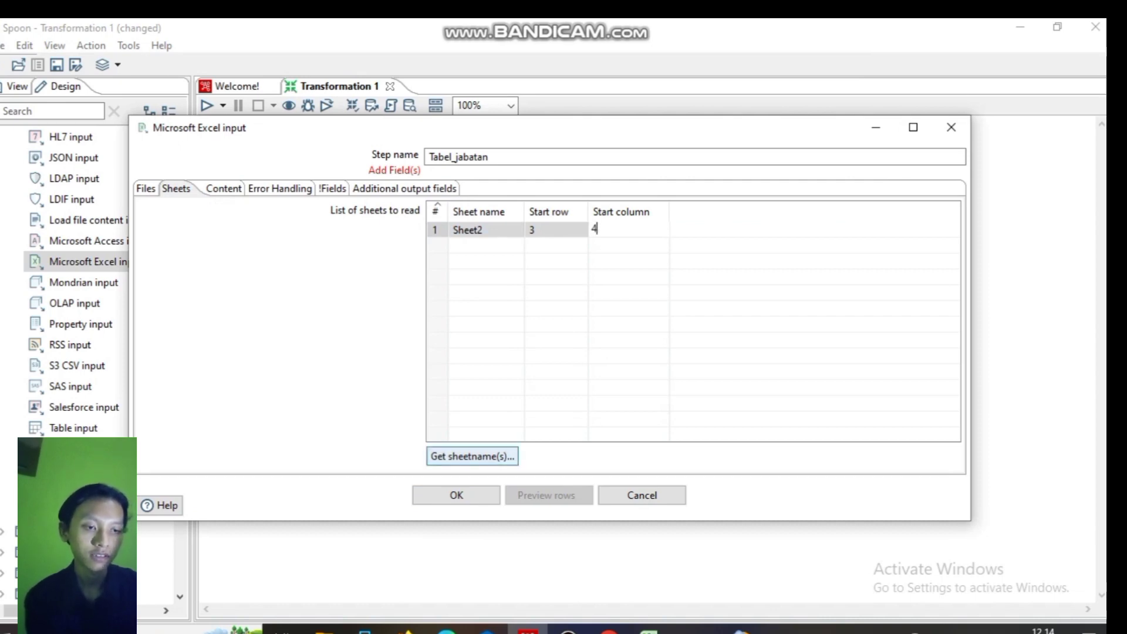
click(472, 456)
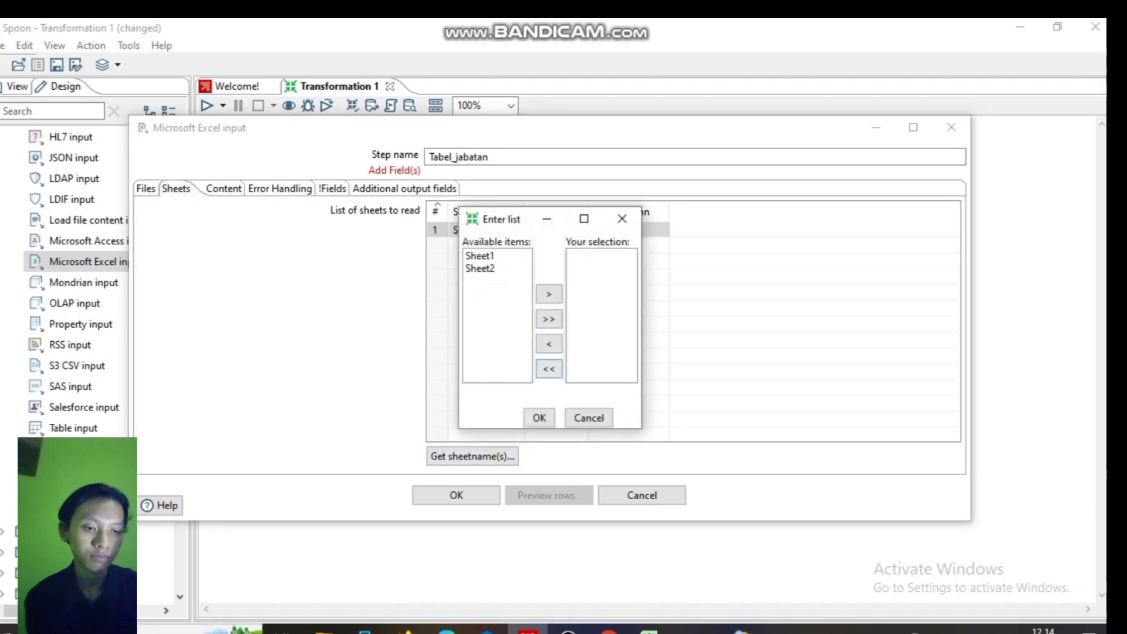
click(623, 219)
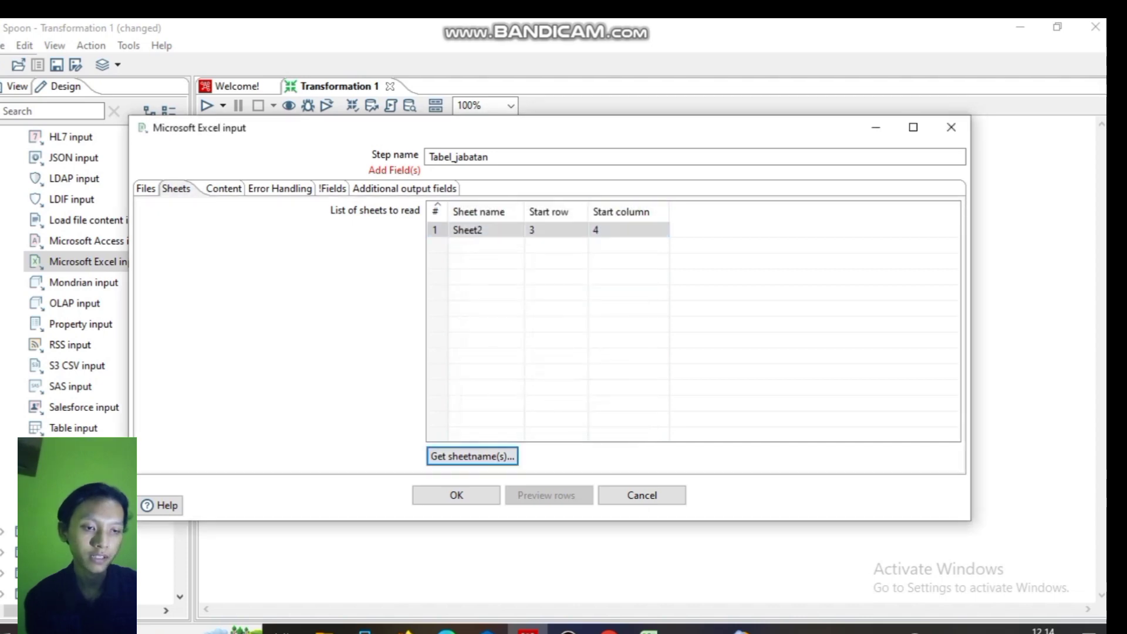
Step: Load the fields of Tabel_jabatan from the header row and confirm the step's settings
click(327, 188)
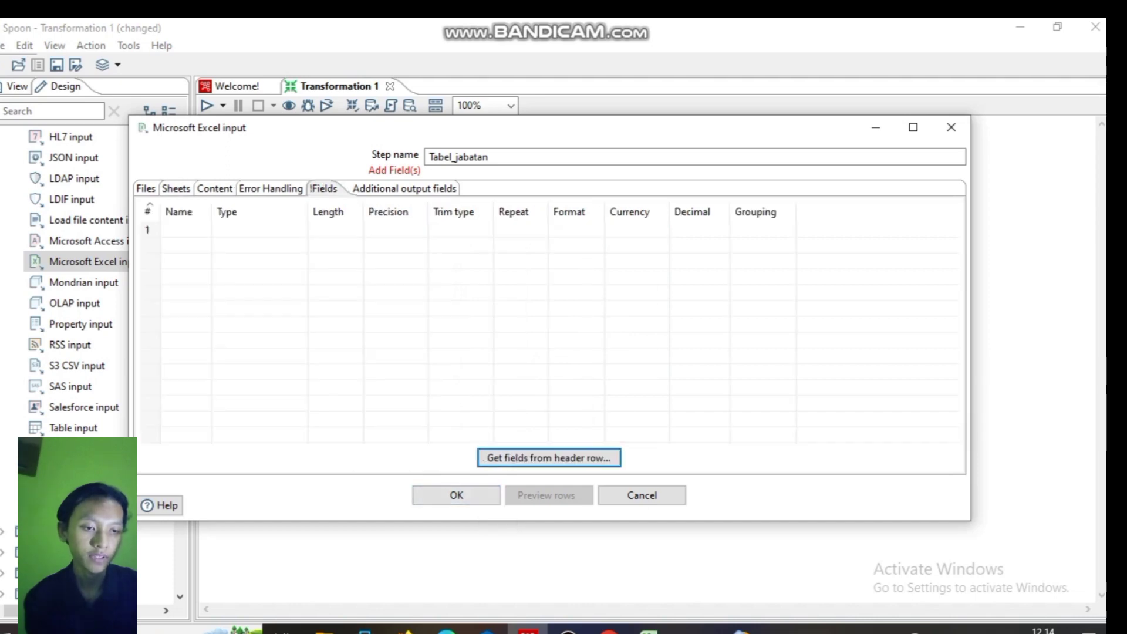
click(549, 457)
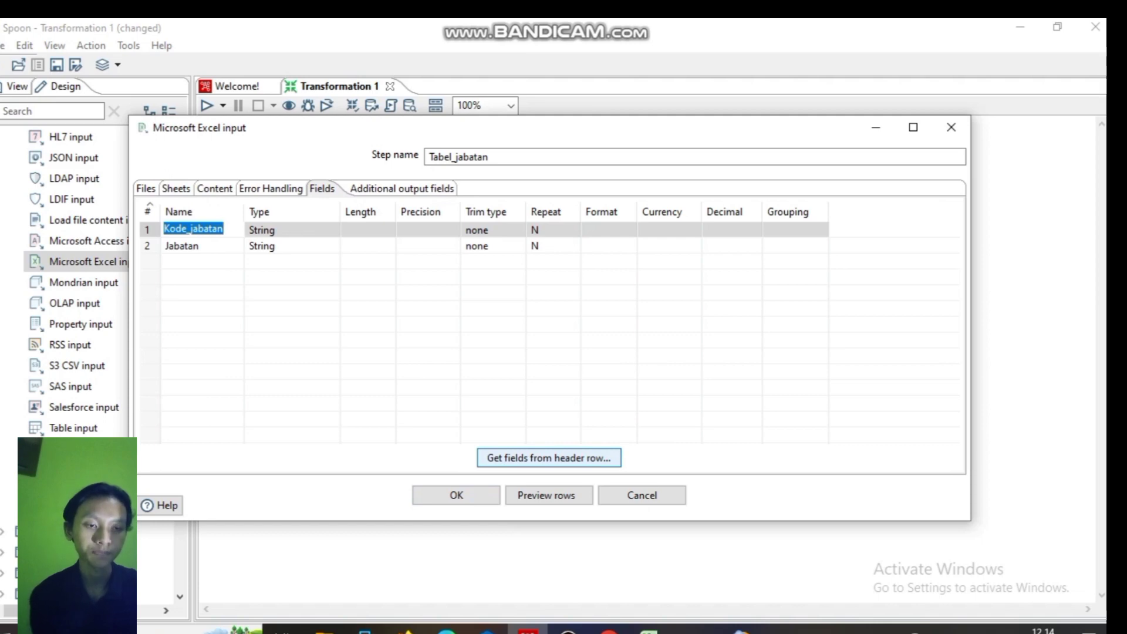
click(456, 495)
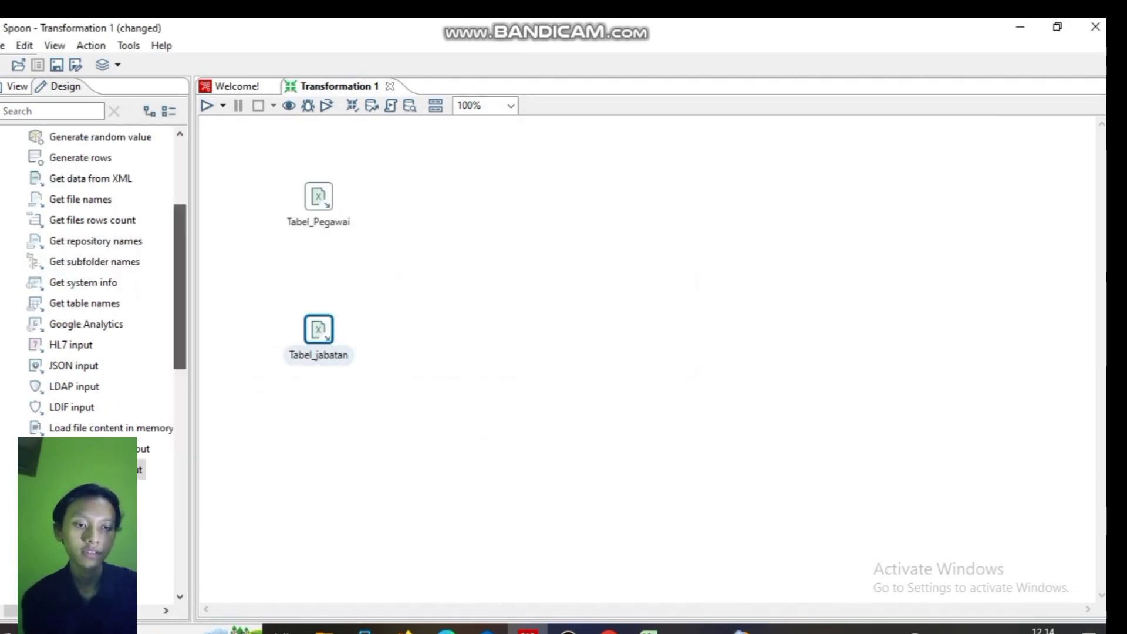
Step: Find the Merge join step by searching for "merge" and add it to the canvas beside Tabel_Pegawai
scroll(65, 138, up, 2)
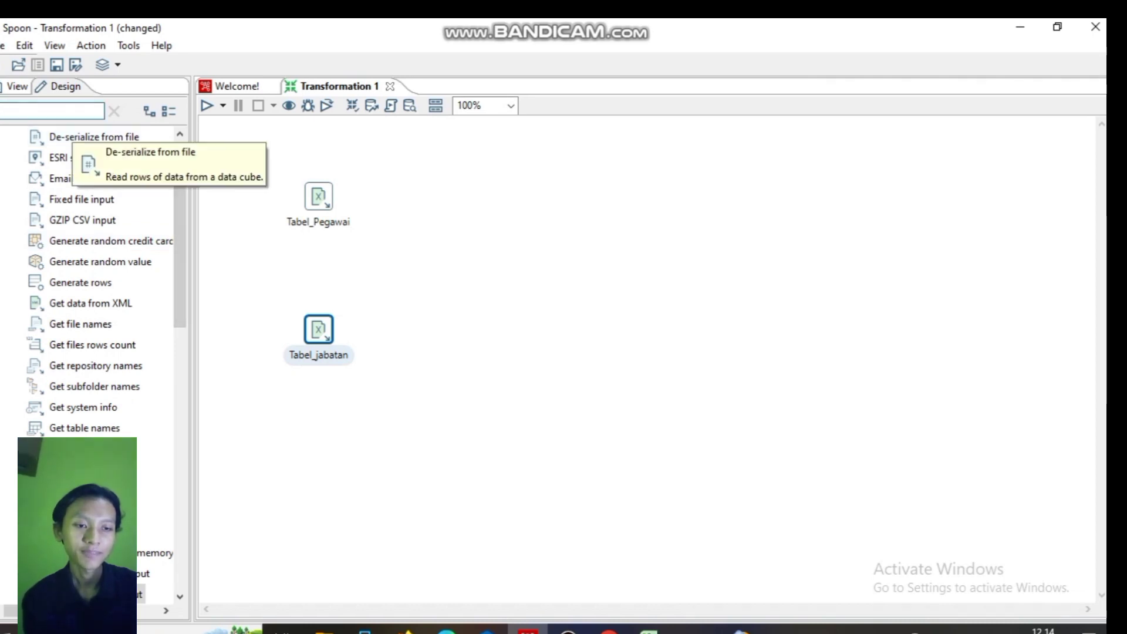
text(mer)
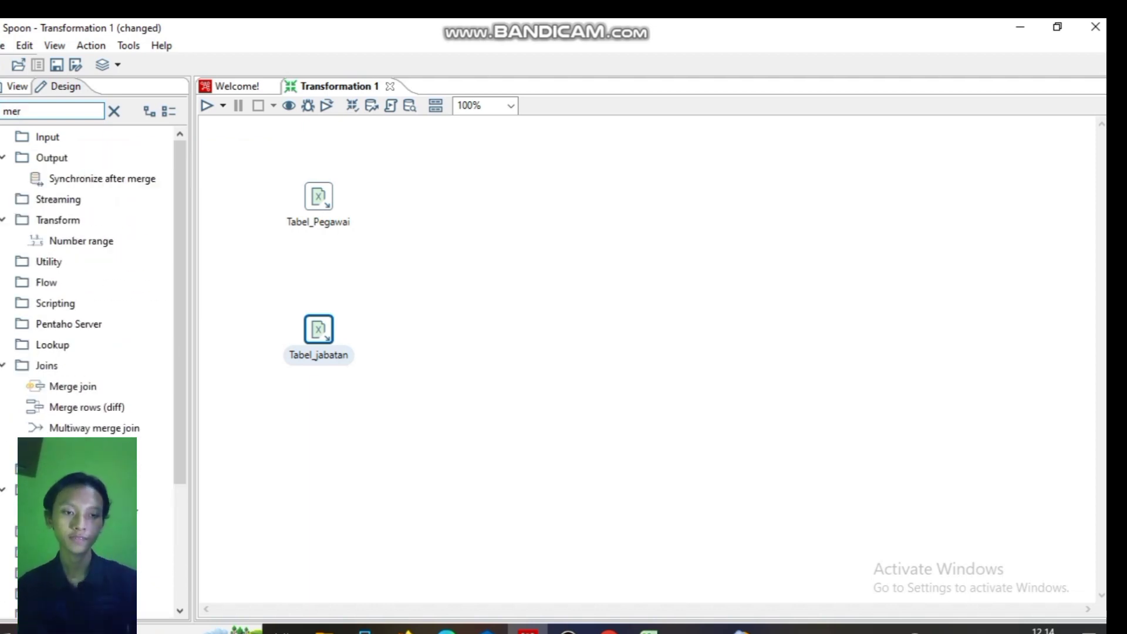
text(ge)
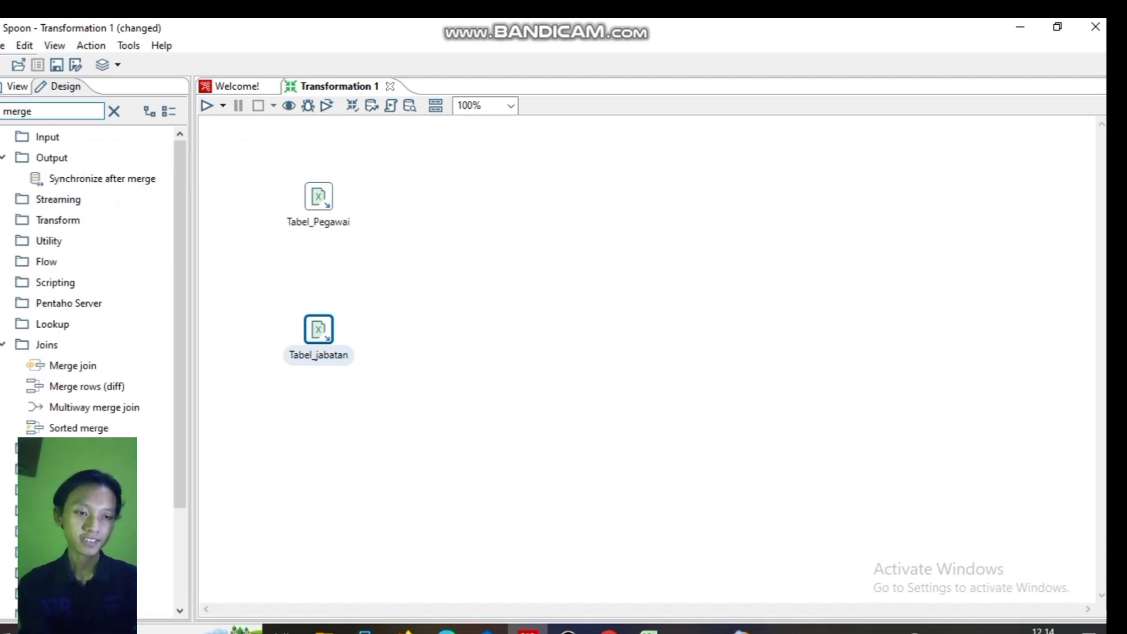
drag(64, 365, 491, 209)
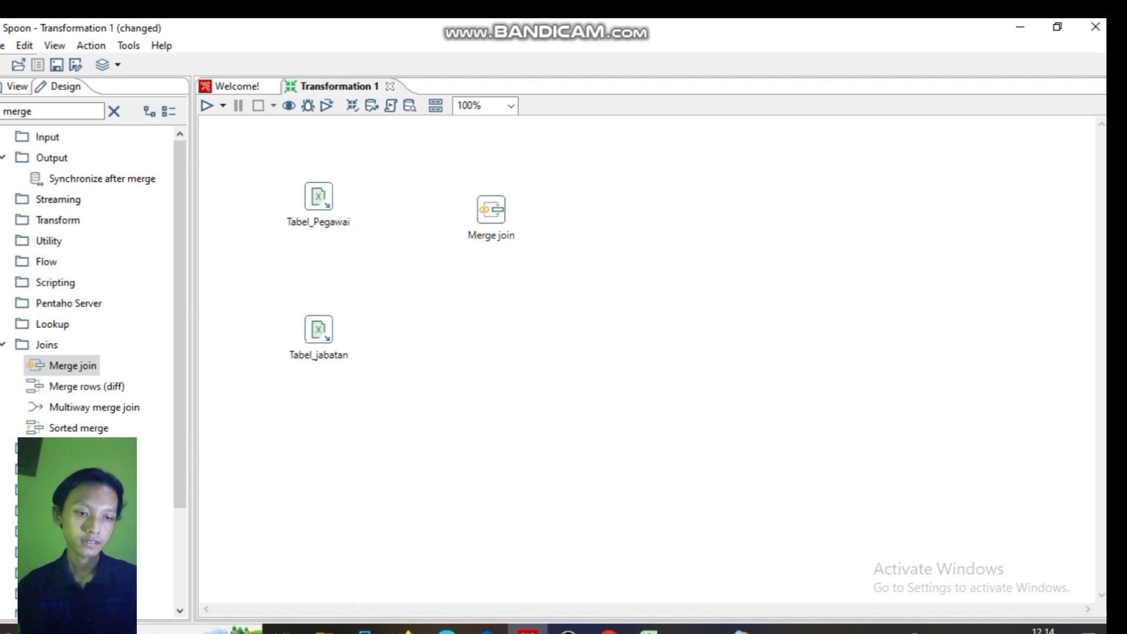
Step: Search for "sort", place a Sort rows step beside each Excel input, aligned vertically, and move Merge join beyond them
click(34, 111)
key(ctrl+a)
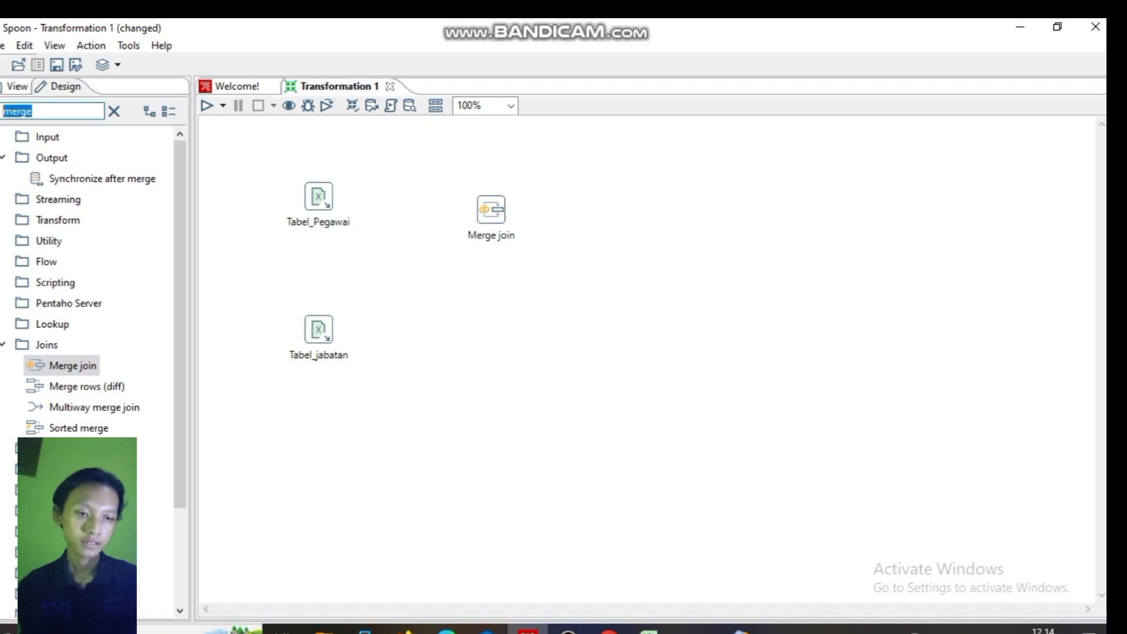
key(BackSpace)
text(ro)
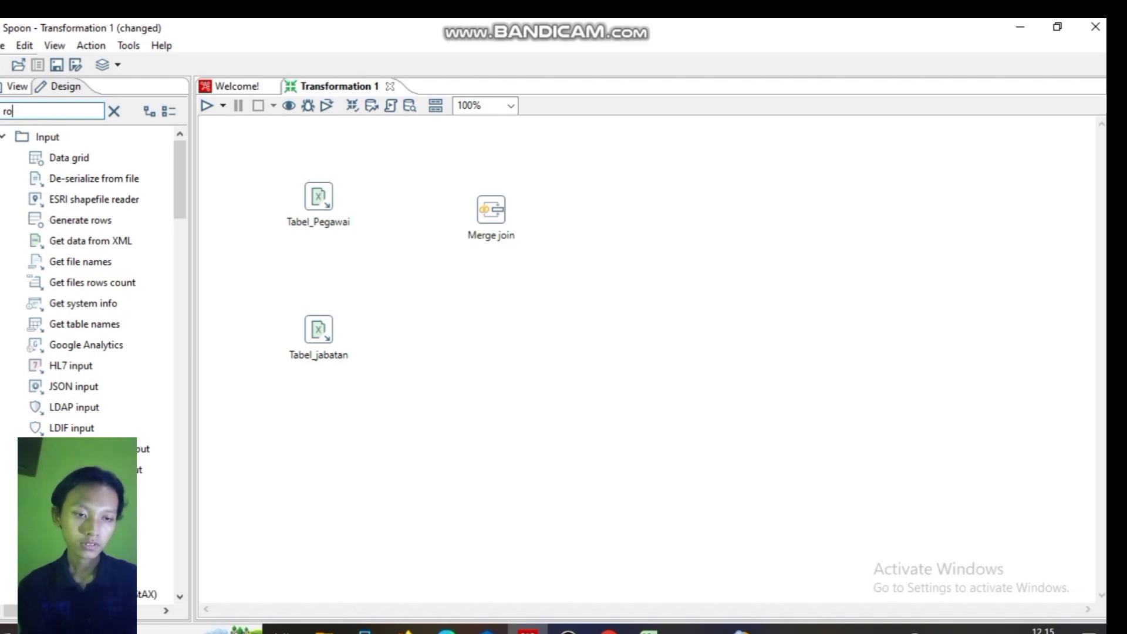
key(BackSpace)
key(BackSpace)
text(s)
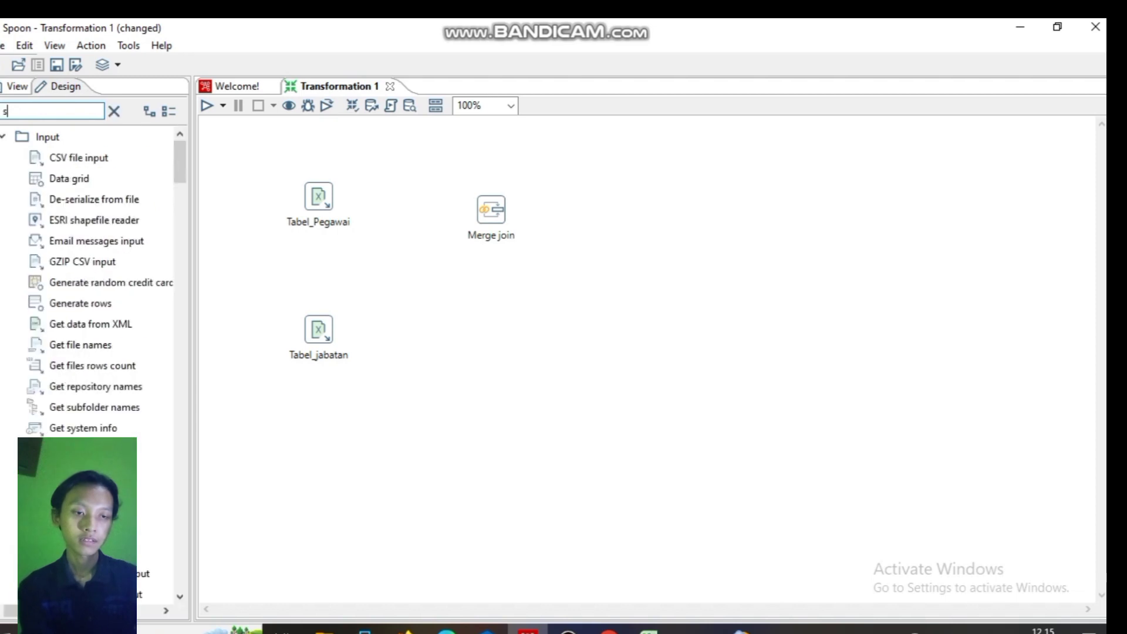
text(ort)
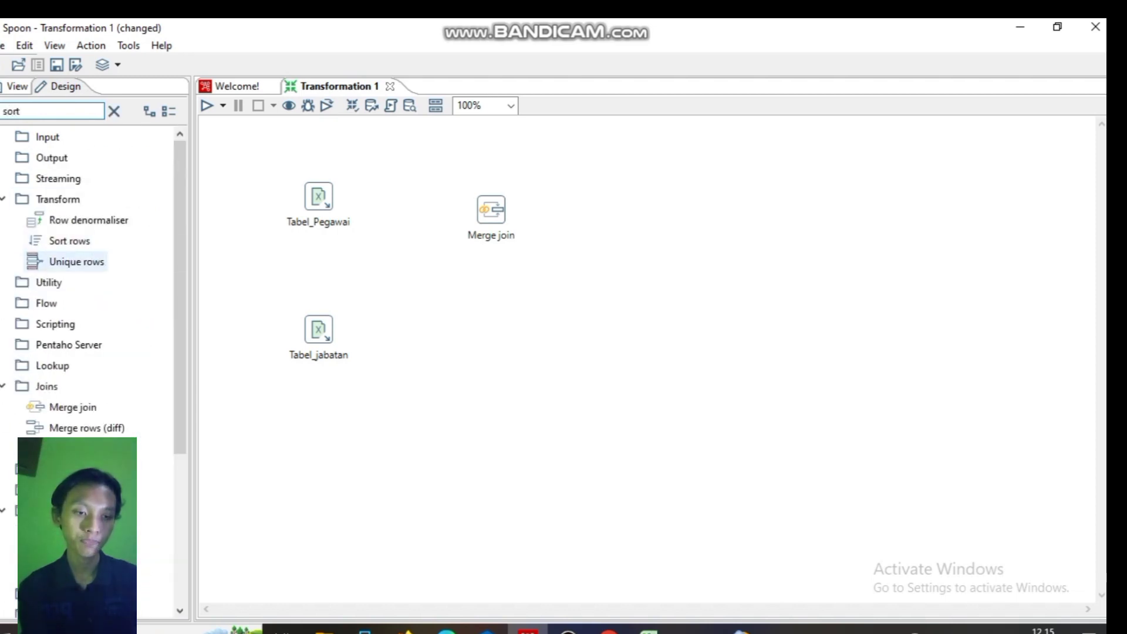
drag(64, 241, 424, 196)
drag(73, 407, 637, 262)
drag(64, 241, 463, 330)
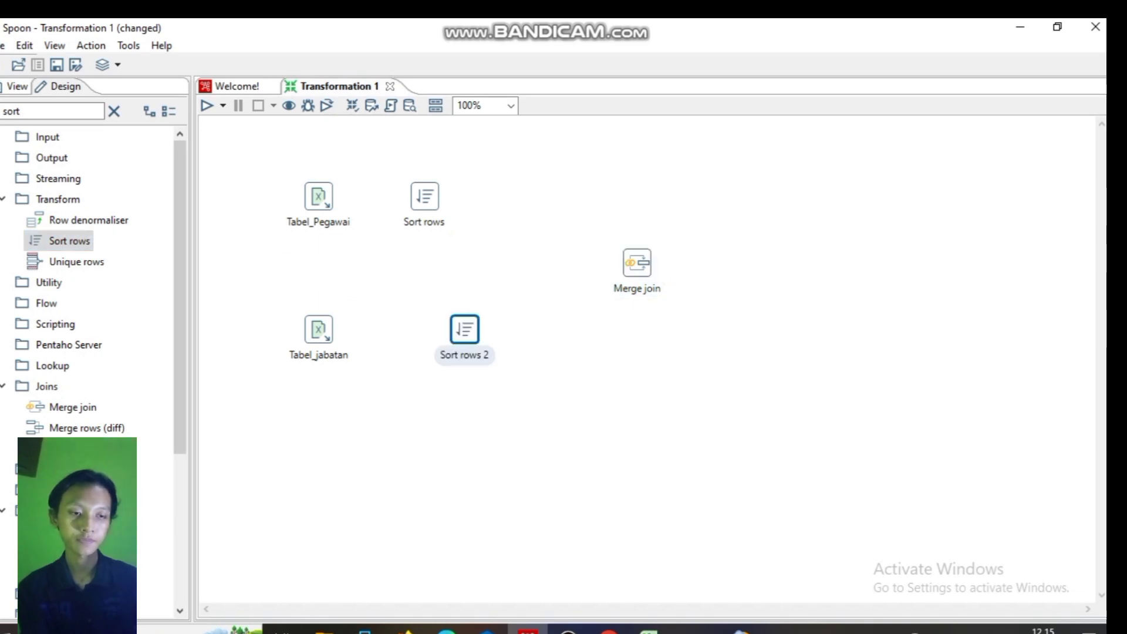
drag(425, 196, 465, 196)
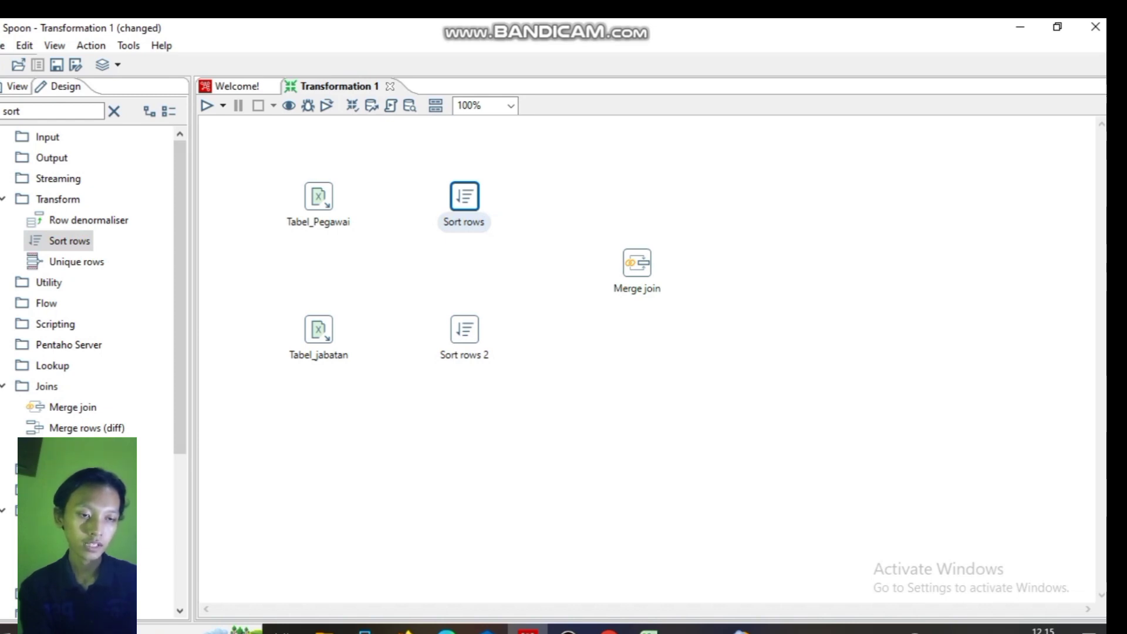
Step: Connect the main output of Tabel_Pegawai to the Sort rows step beside it
click(318, 196)
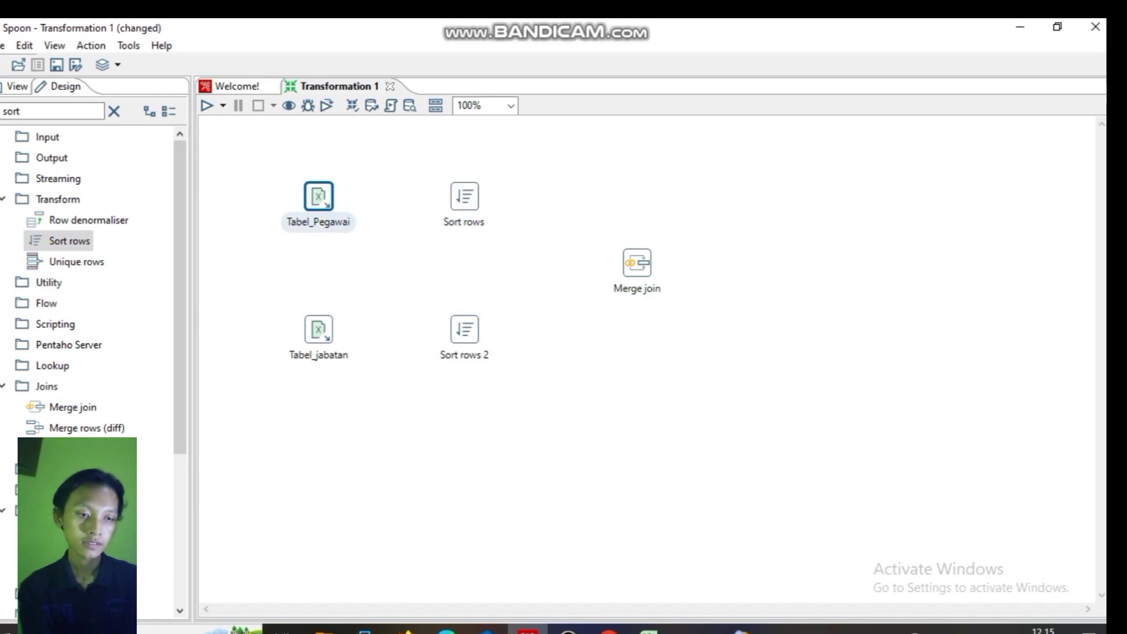
mouse_move(319, 196)
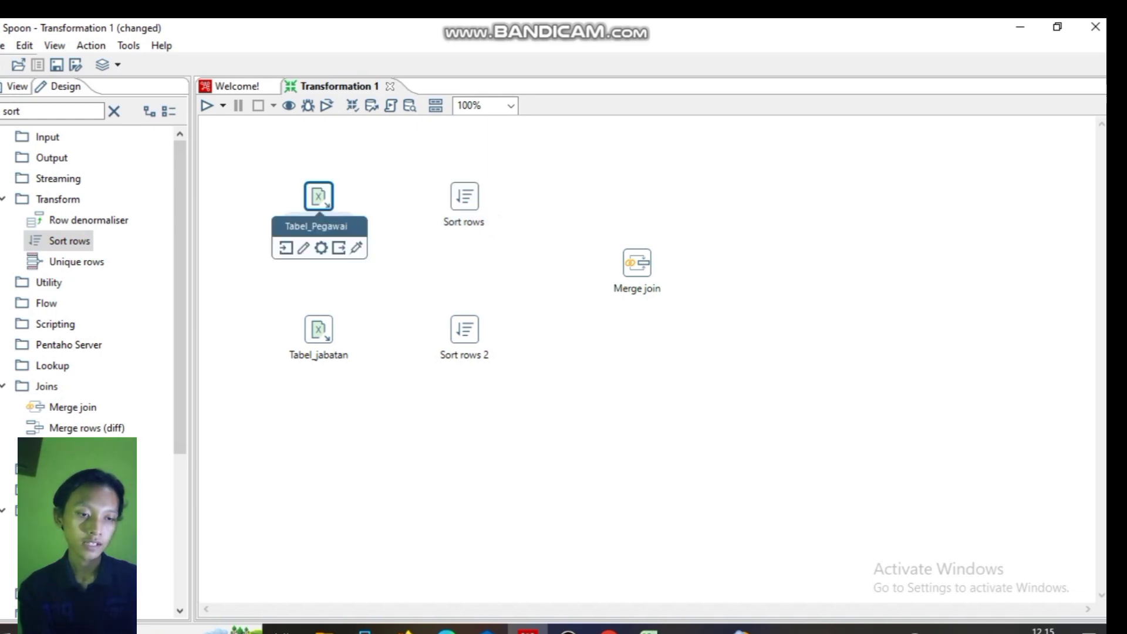
click(339, 248)
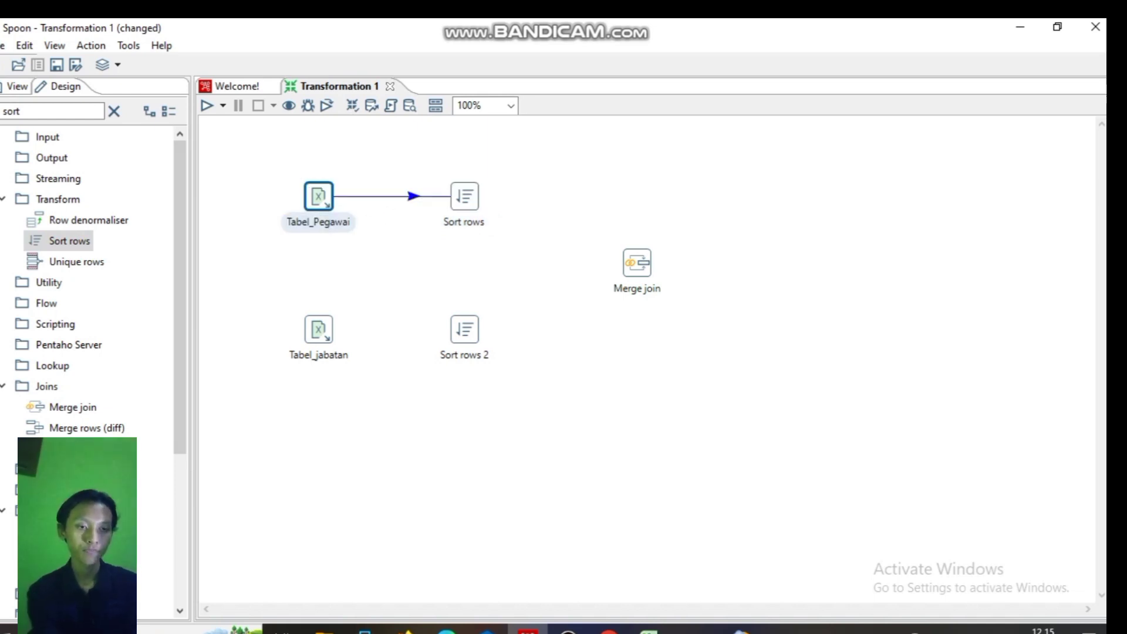
click(465, 196)
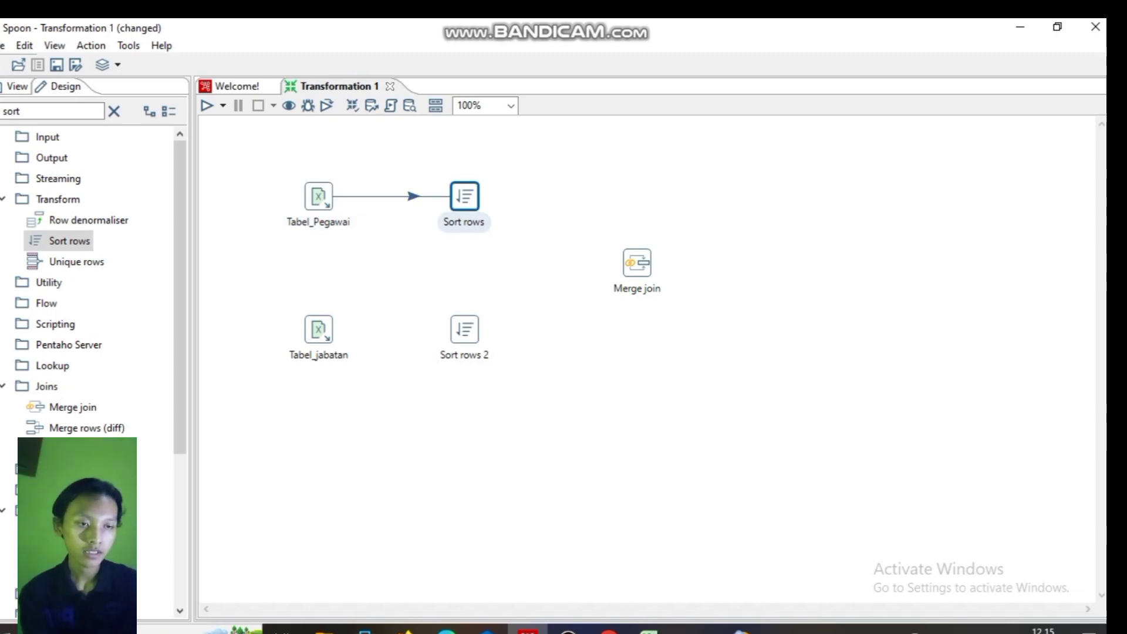
Step: Rename the Sort rows step connected to Tabel_Pegawai as "sort row pegawai"
double_click(464, 196)
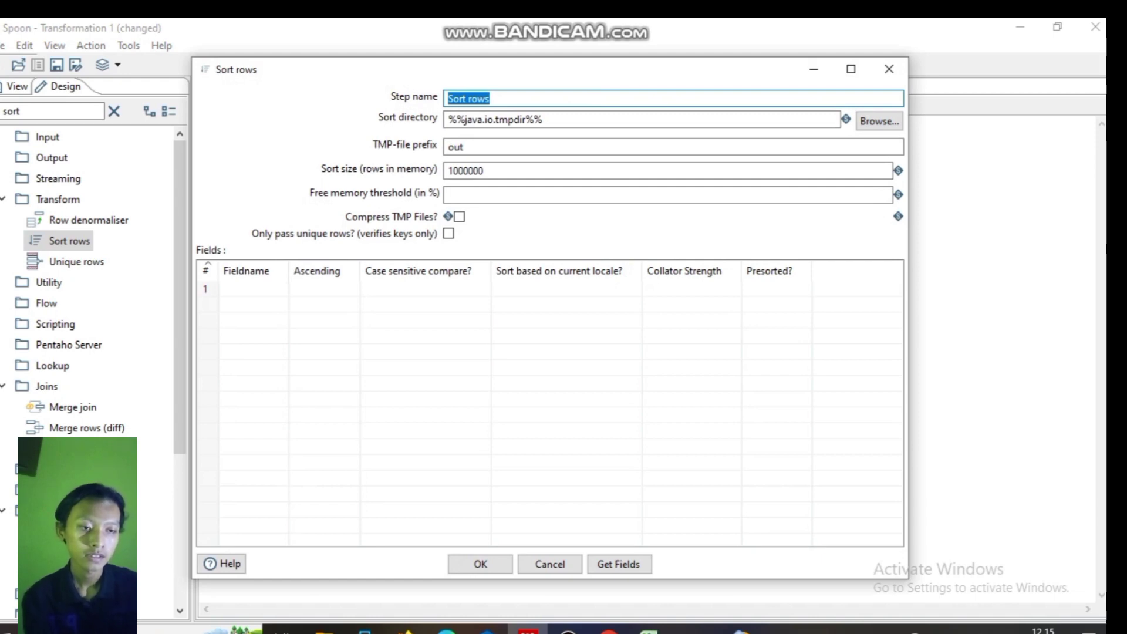
key(BackSpace)
text(so)
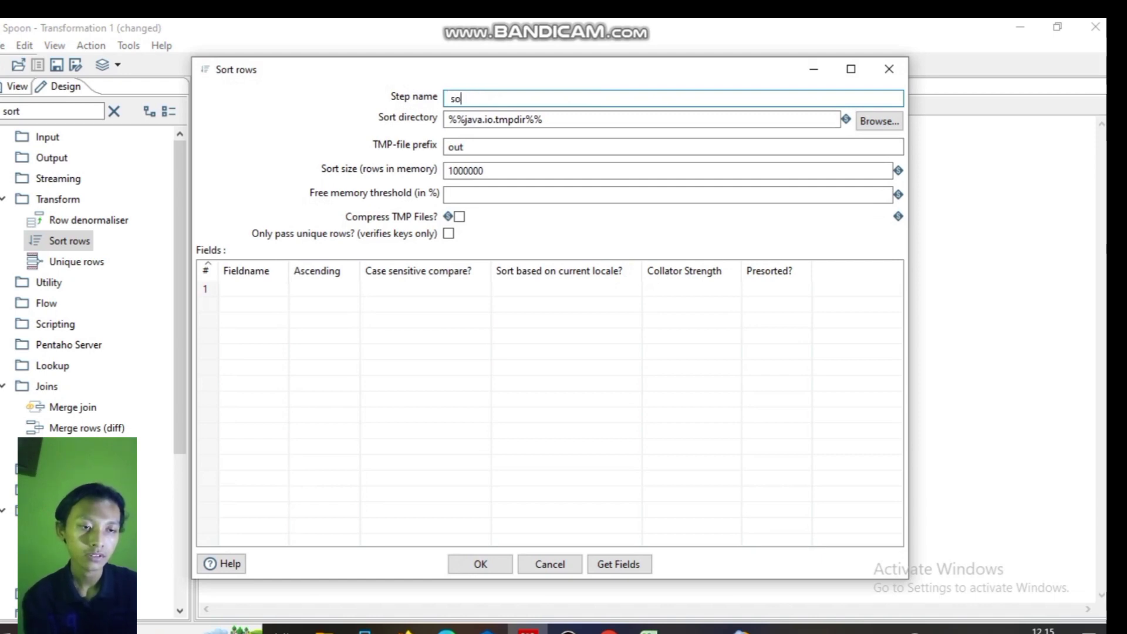
text(rt r)
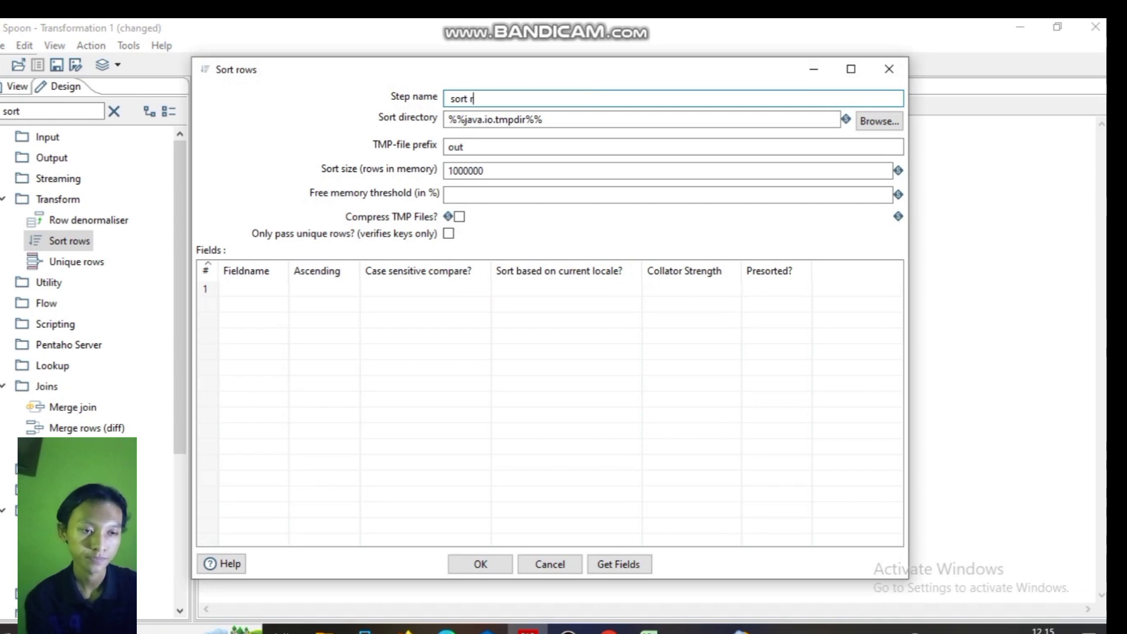
text(ow pegawai)
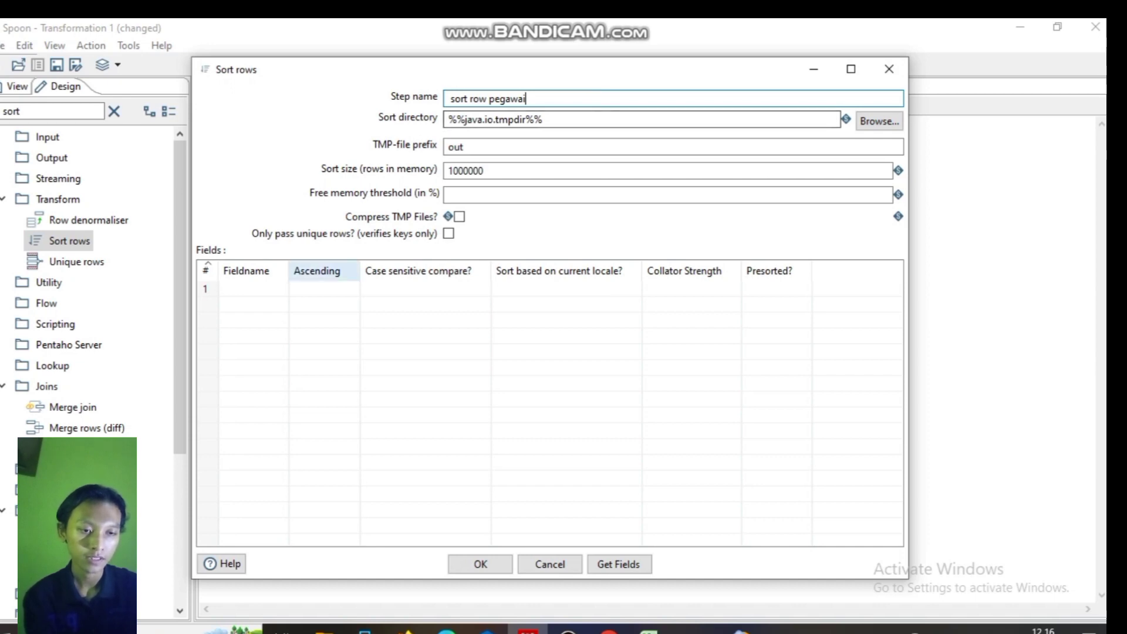
Step: Sort the employee rows by the field Kode_jabatan with Ascending set to Y, and confirm the sort settings
click(249, 288)
click(282, 288)
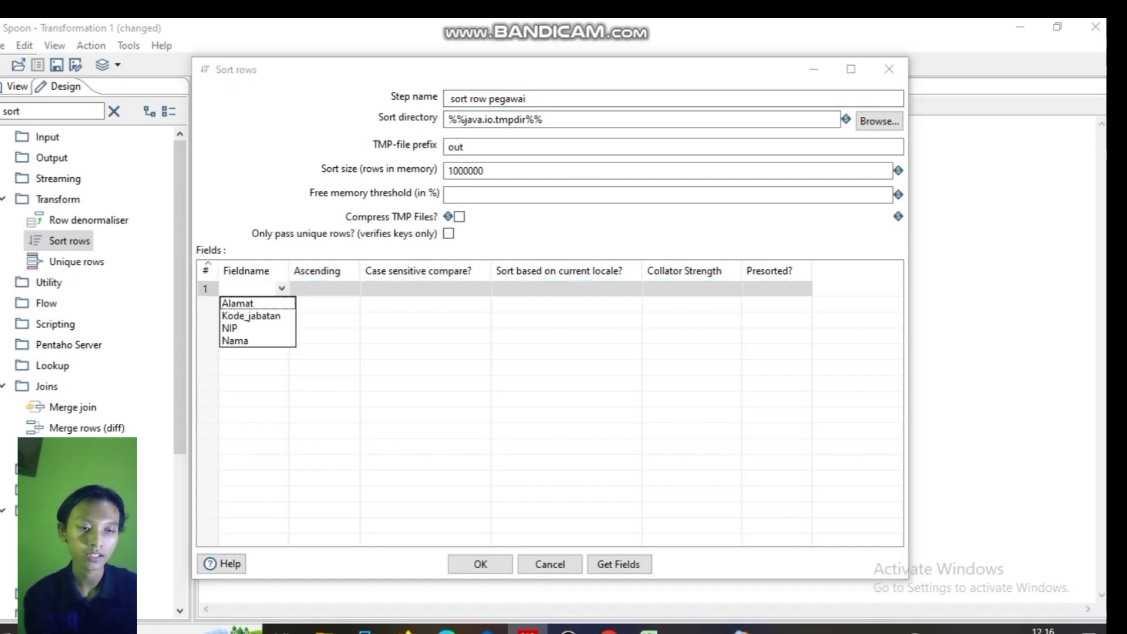
click(250, 312)
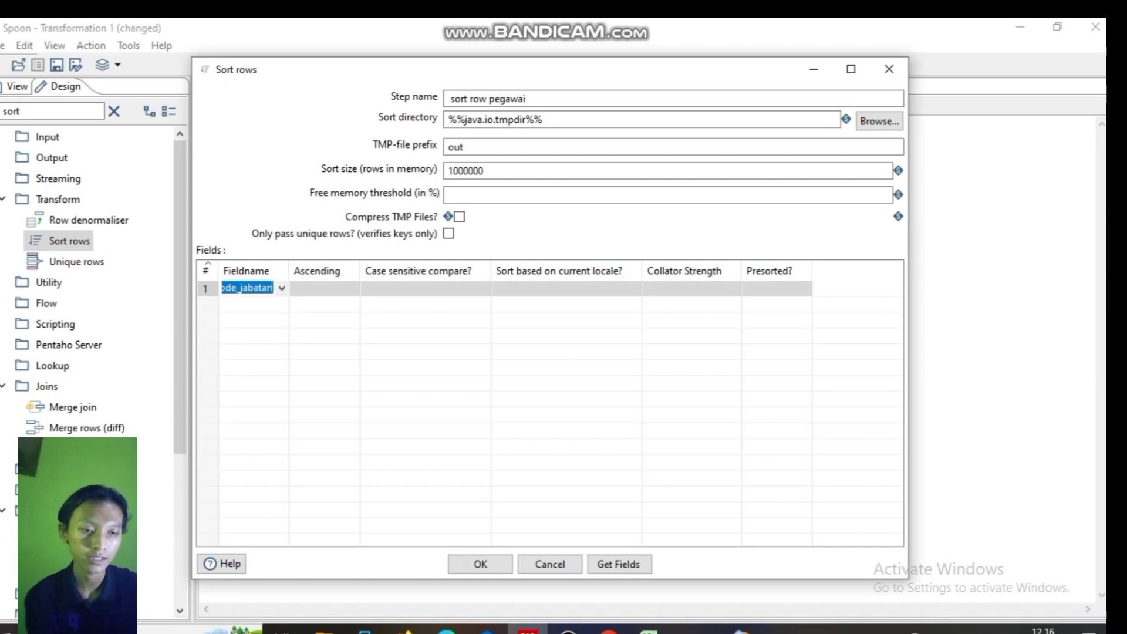
click(317, 288)
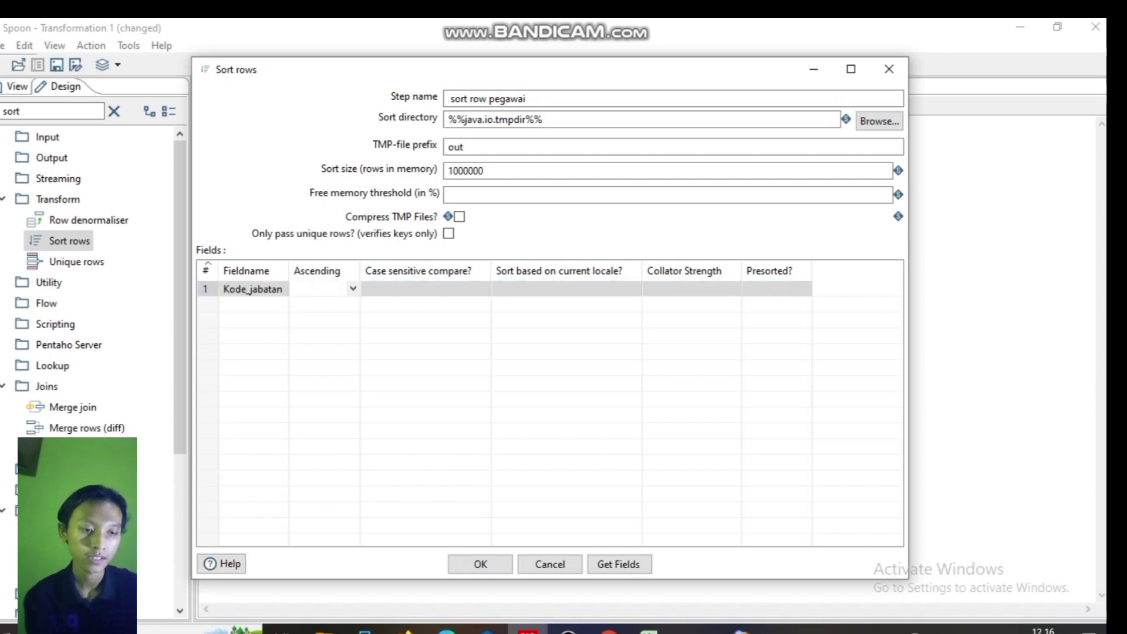
click(353, 289)
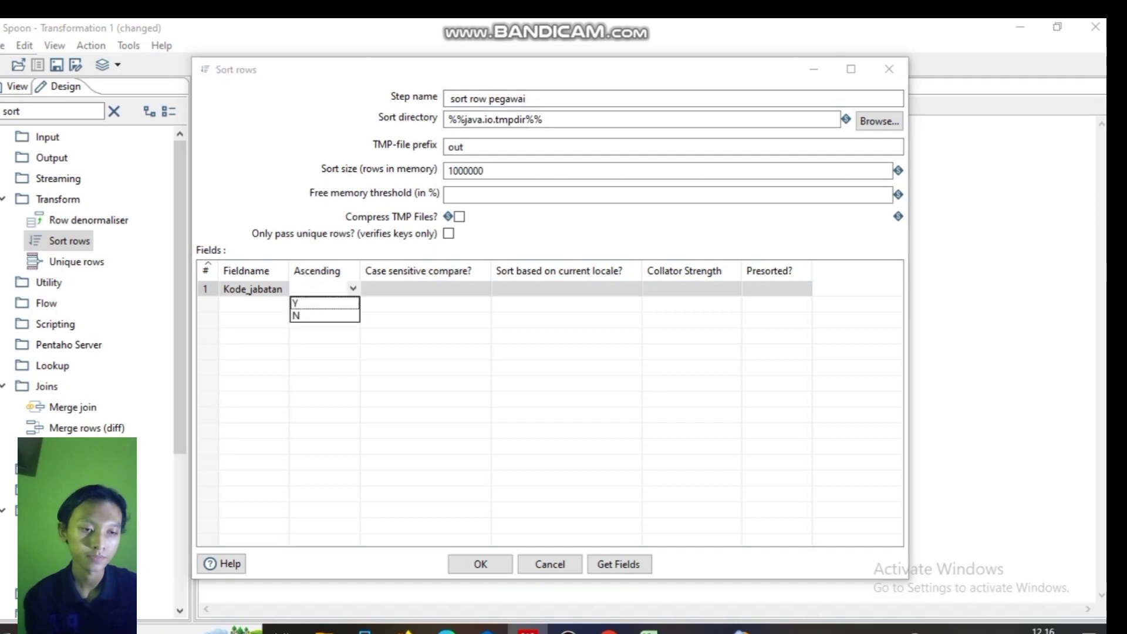
key(Return)
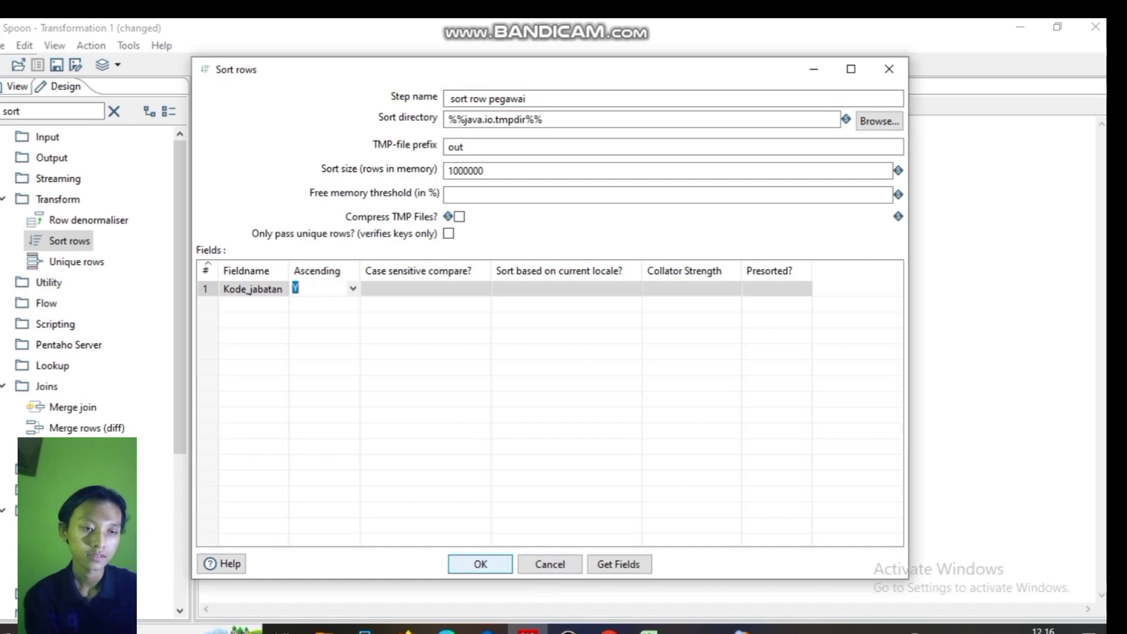
click(498, 567)
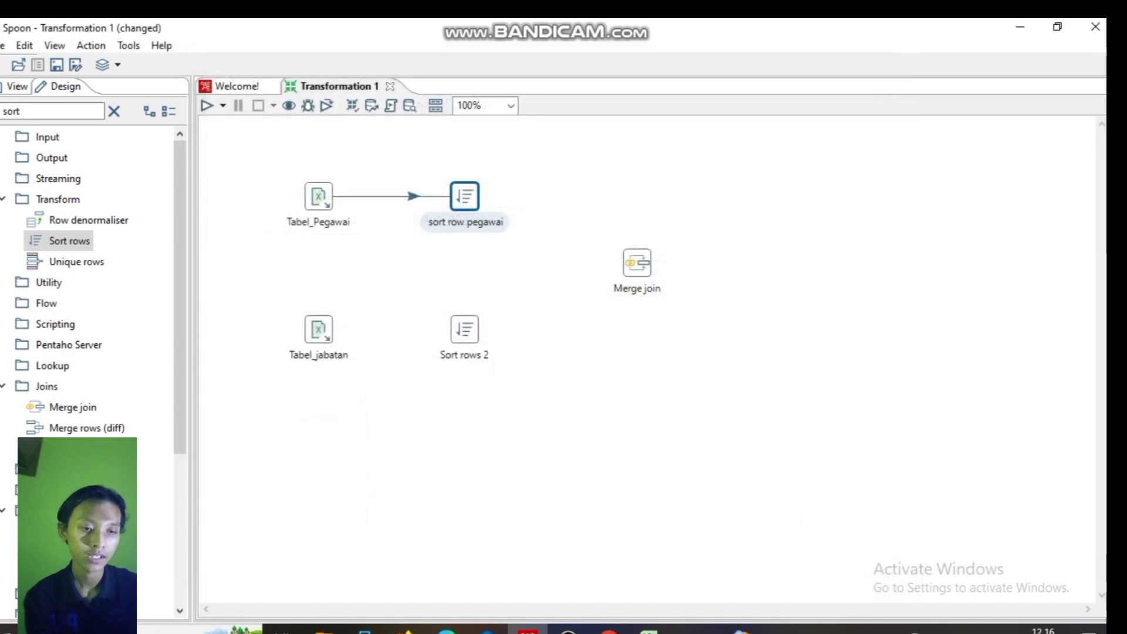
Step: Connect the output of Tabel_jabatan to the Sort rows 2 step beside it
click(318, 329)
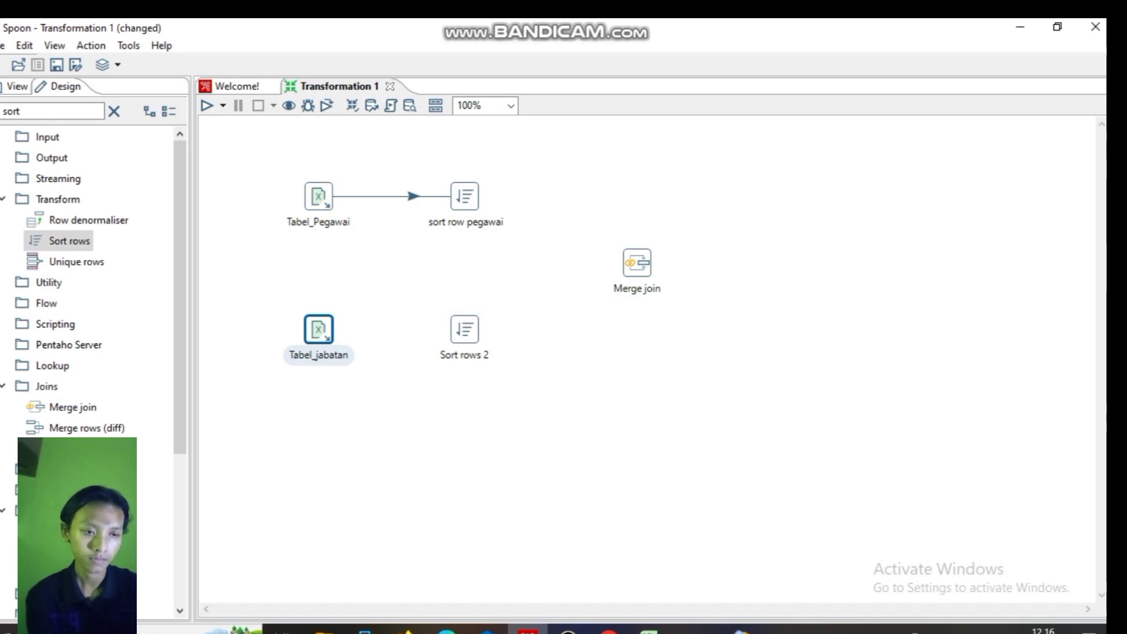
mouse_move(319, 329)
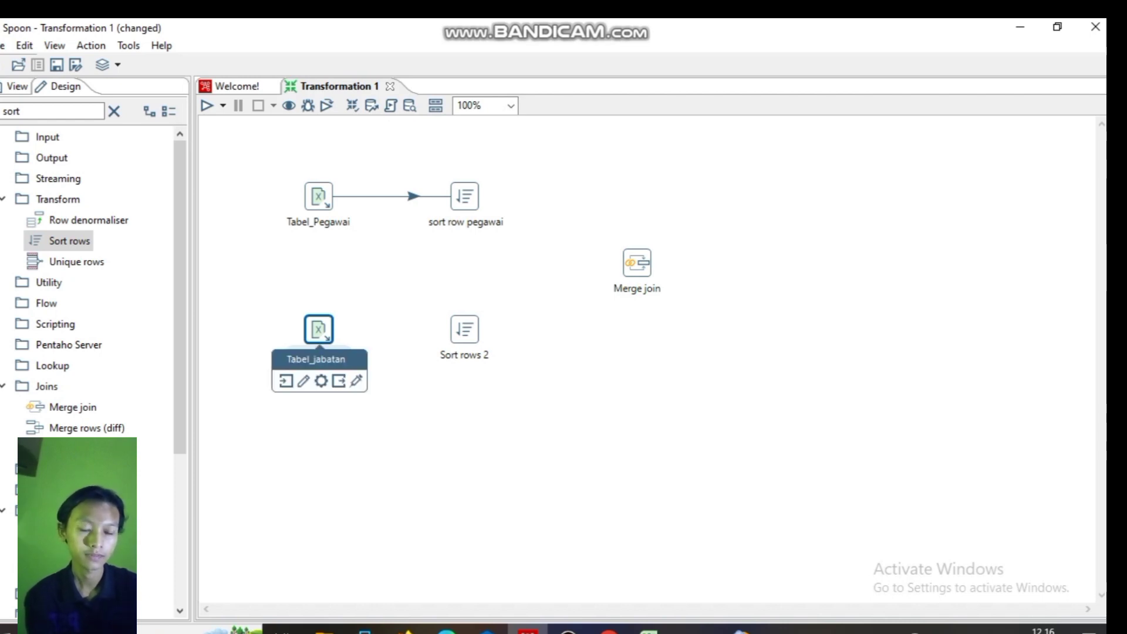
click(339, 381)
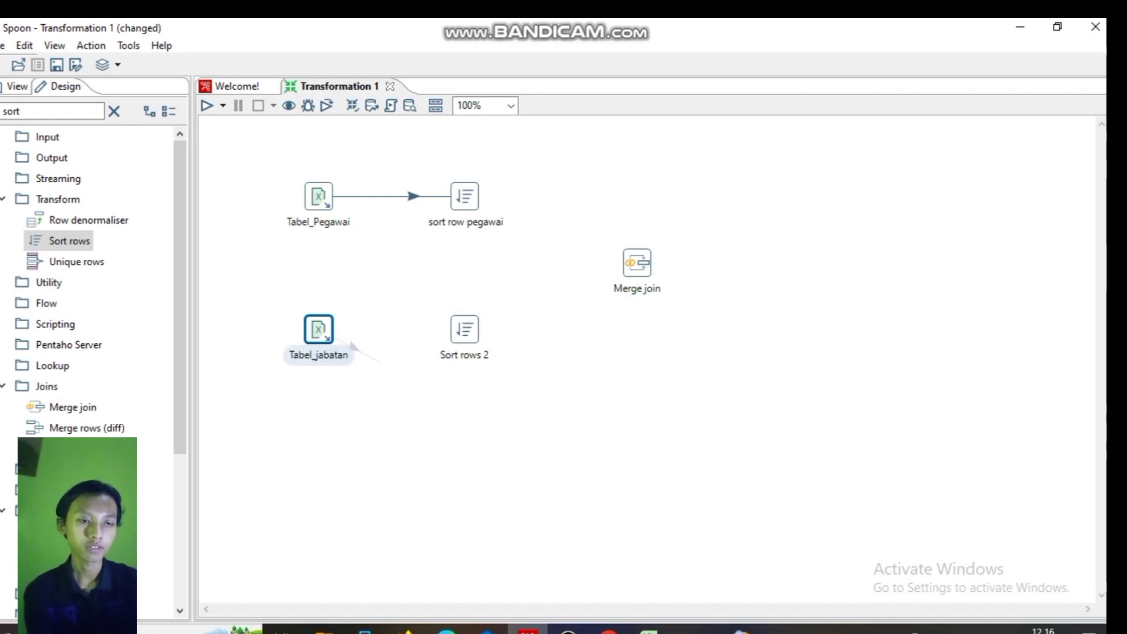
drag(380, 362, 464, 330)
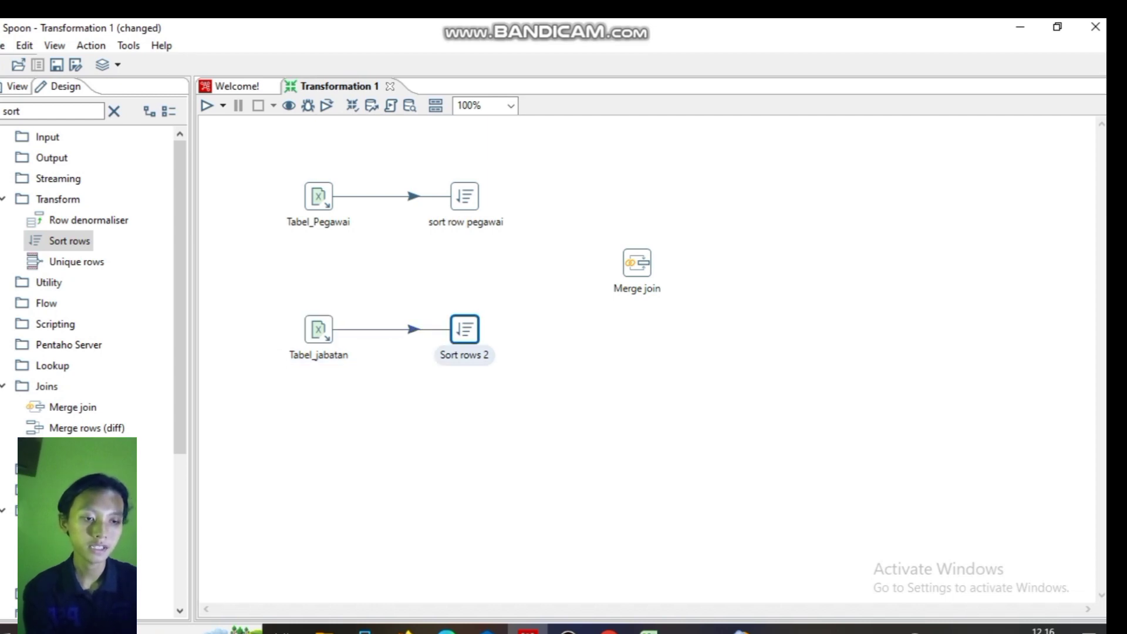
Step: Rename the Sort rows 2 step connected to Tabel_jabatan as "Sort rows jabatan"
double_click(465, 329)
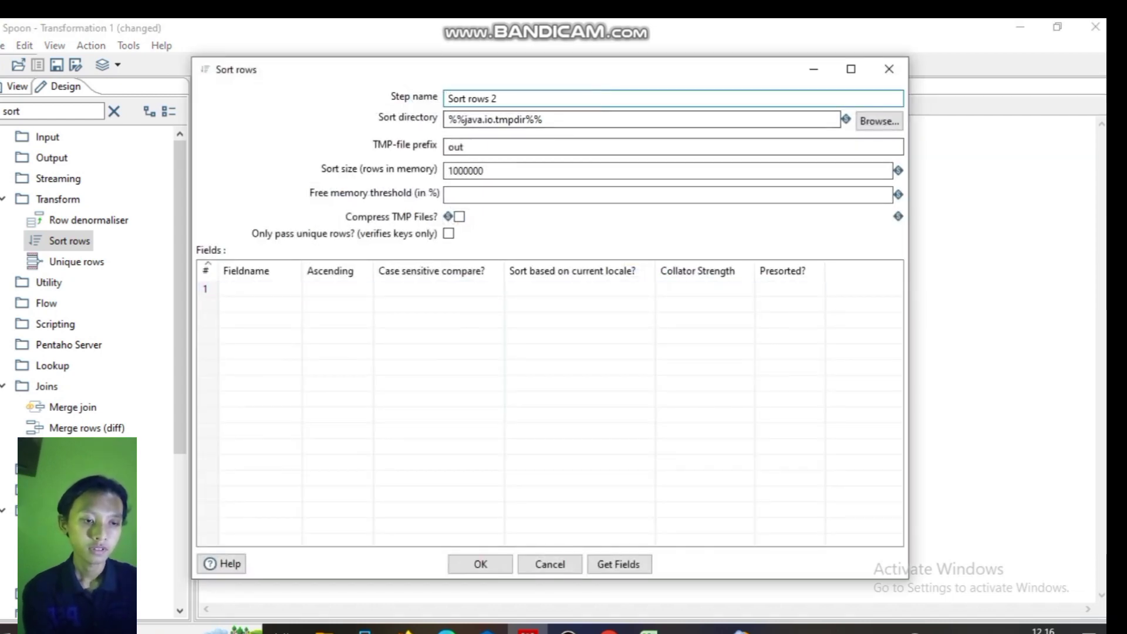
key(BackSpace)
text(j)
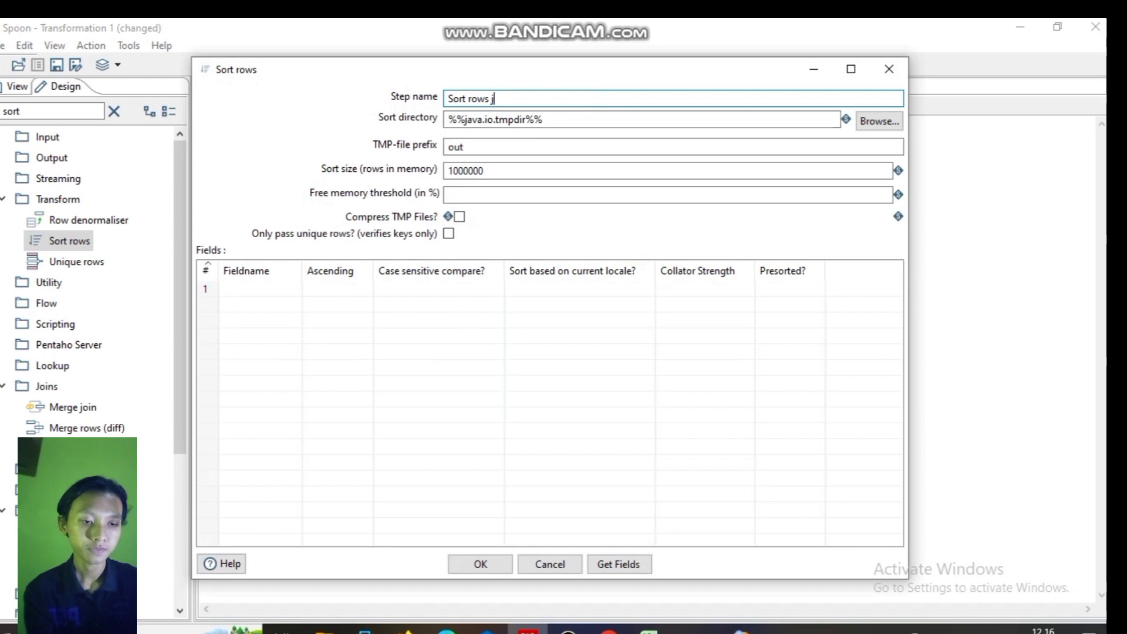
text(abar)
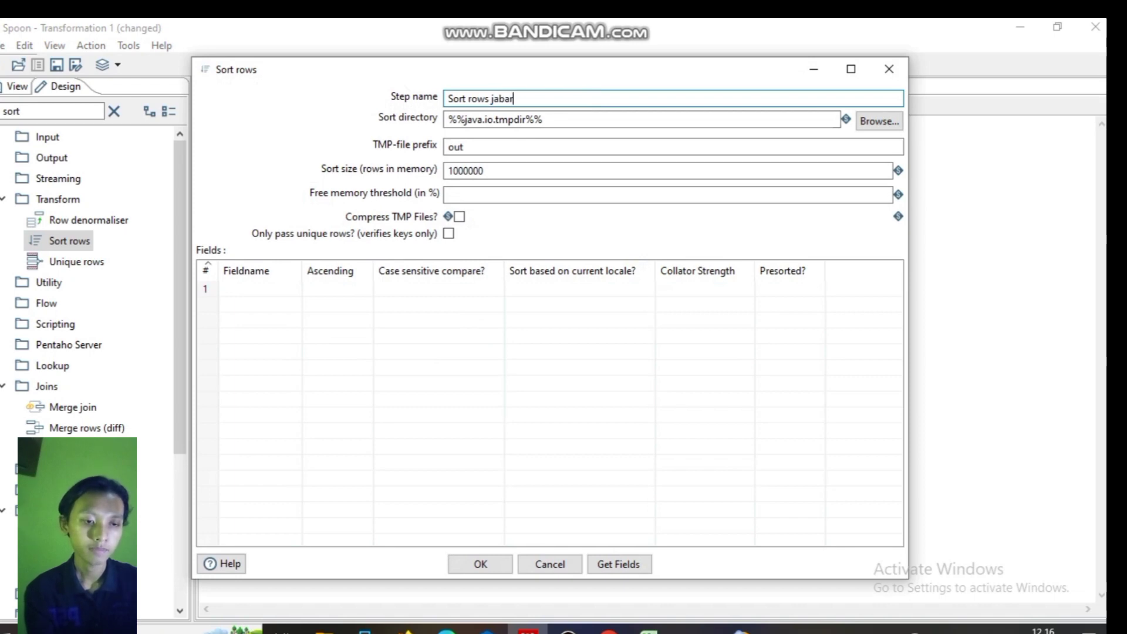
key(BackSpace)
text(tan)
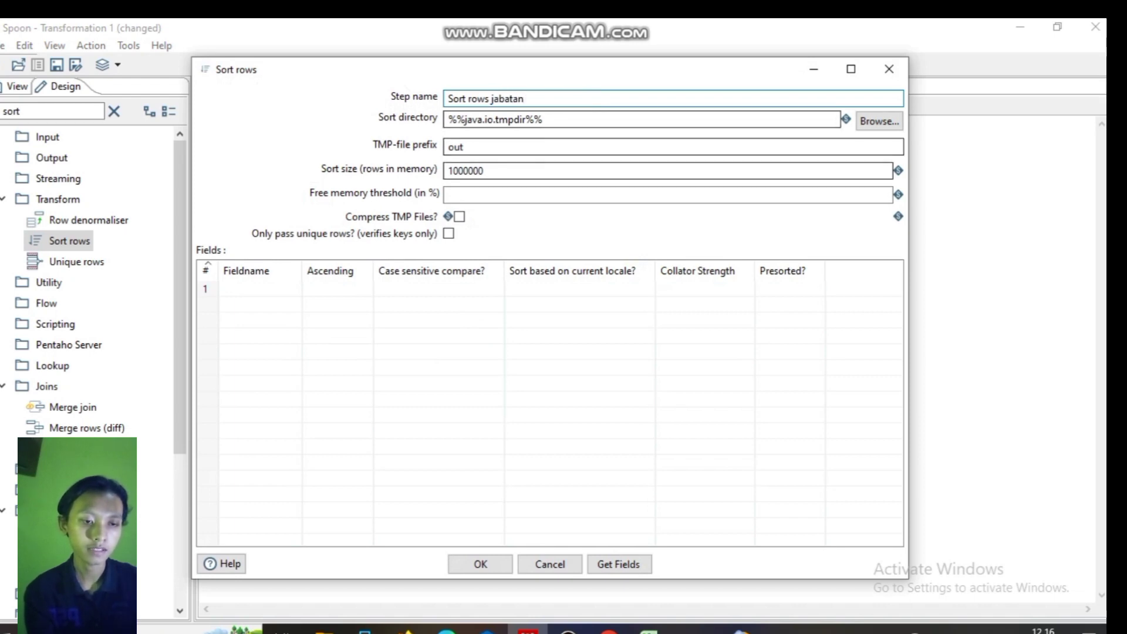
Step: Sort the position rows by the field Kode_jabatan with Ascending set to Y, and confirm the sort settings
click(256, 288)
click(295, 289)
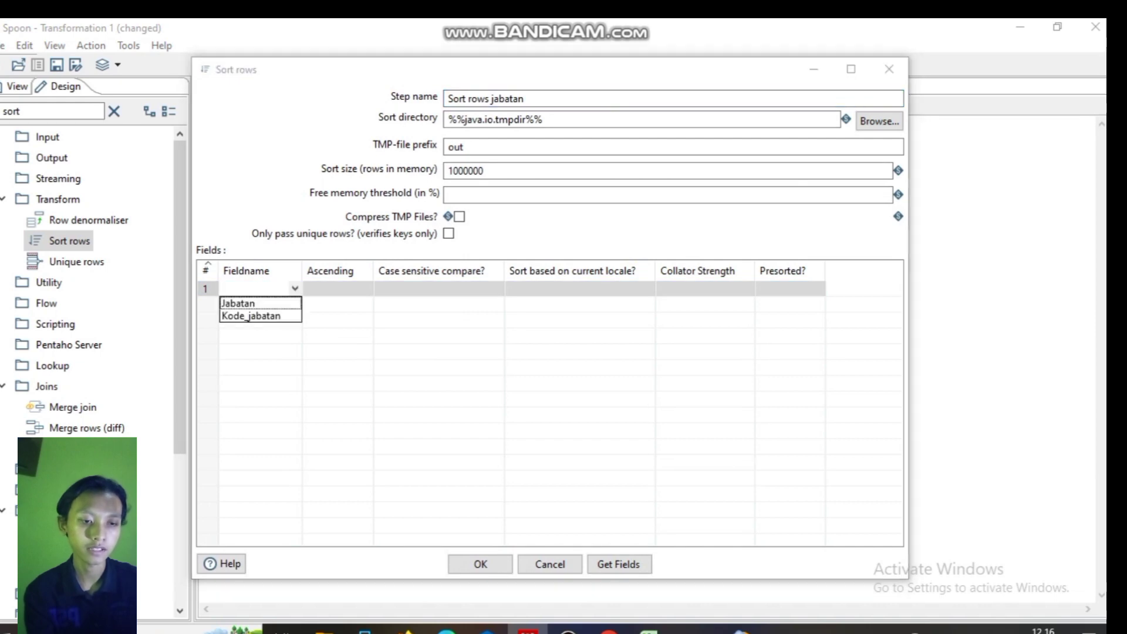
click(247, 316)
key(Tab)
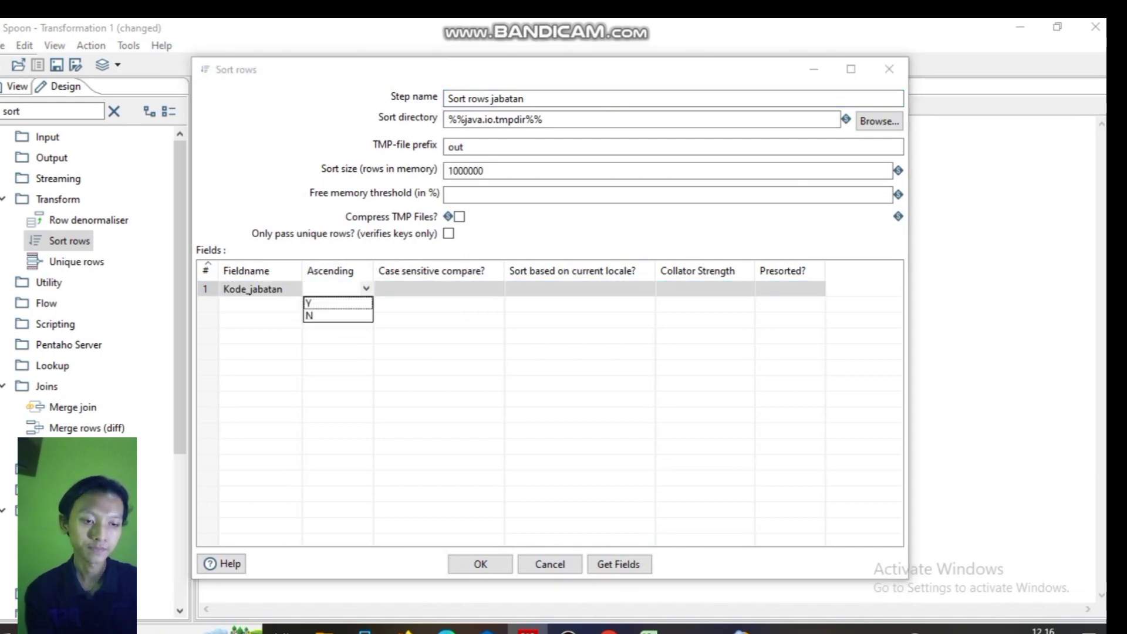
click(337, 303)
click(480, 564)
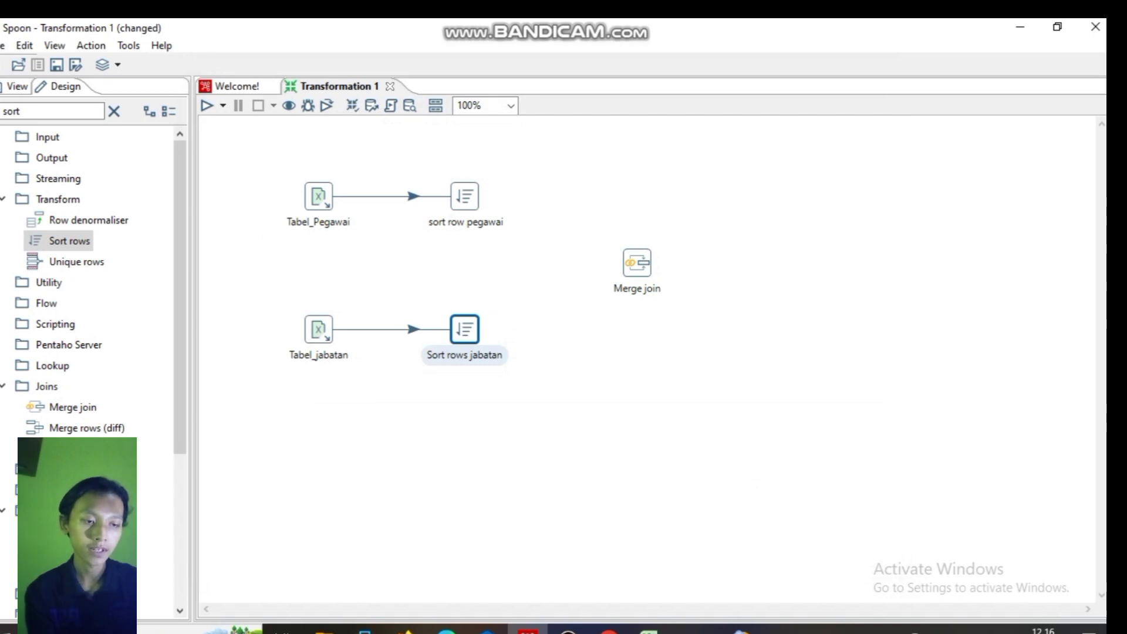
Step: Connect the outputs of both sort steps, sort row pegawai and Sort rows jabatan, to the Merge join step
click(465, 196)
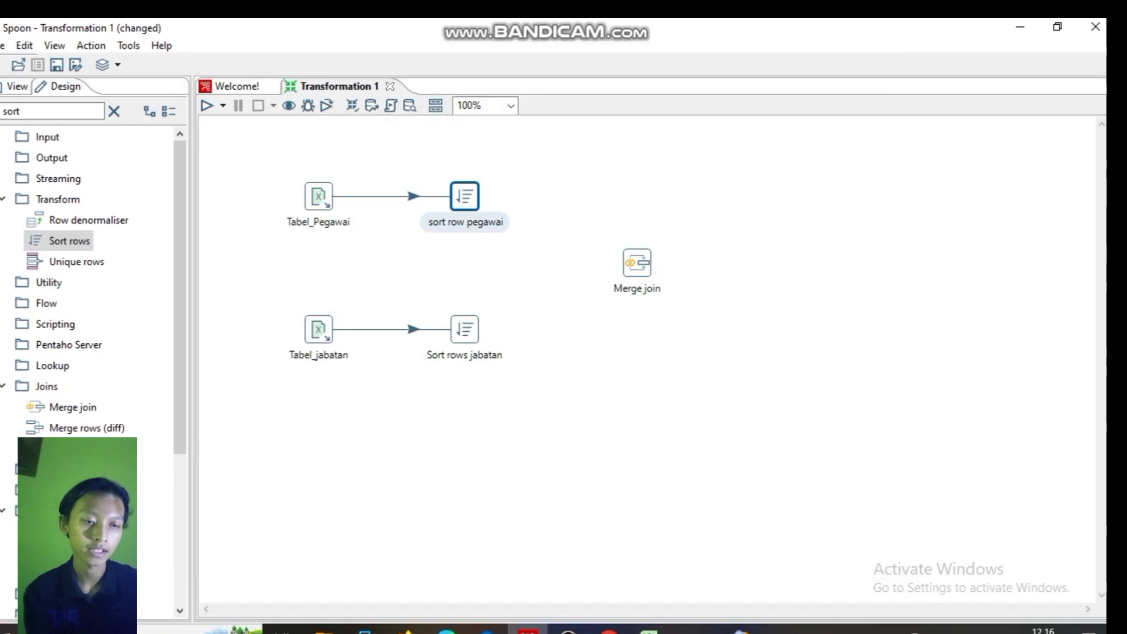
mouse_move(464, 196)
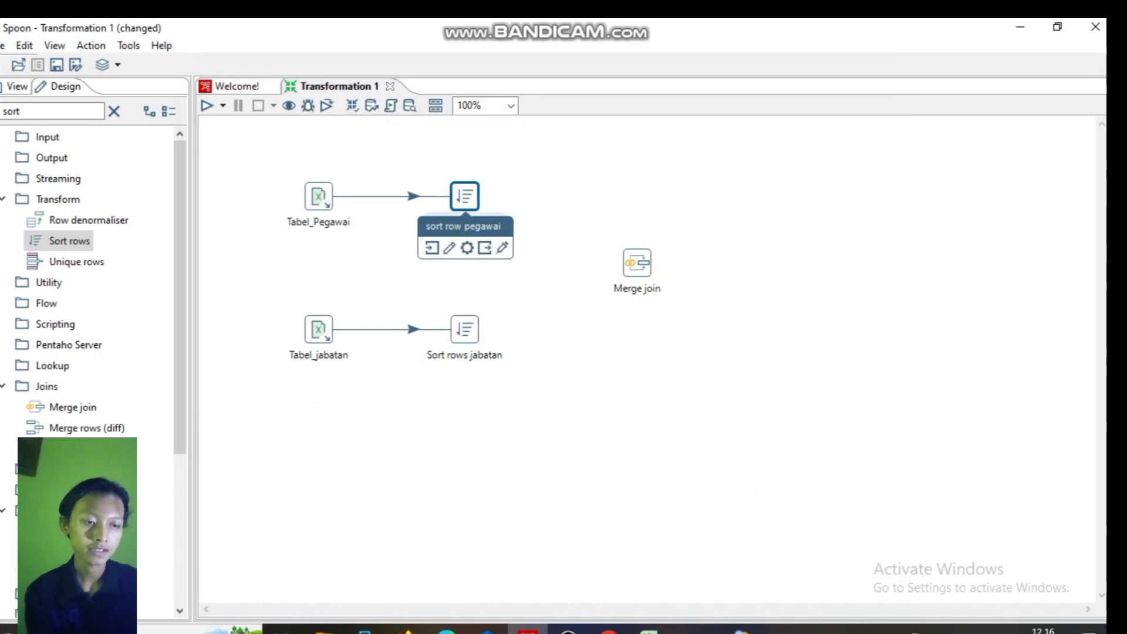
drag(484, 247, 637, 262)
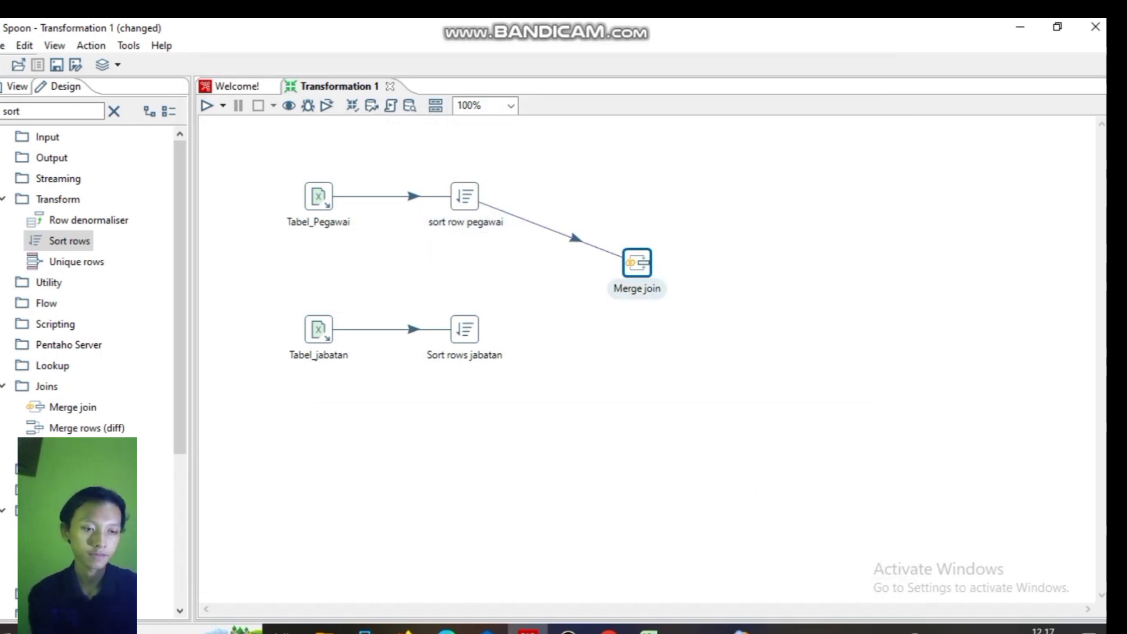
click(465, 330)
mouse_move(464, 330)
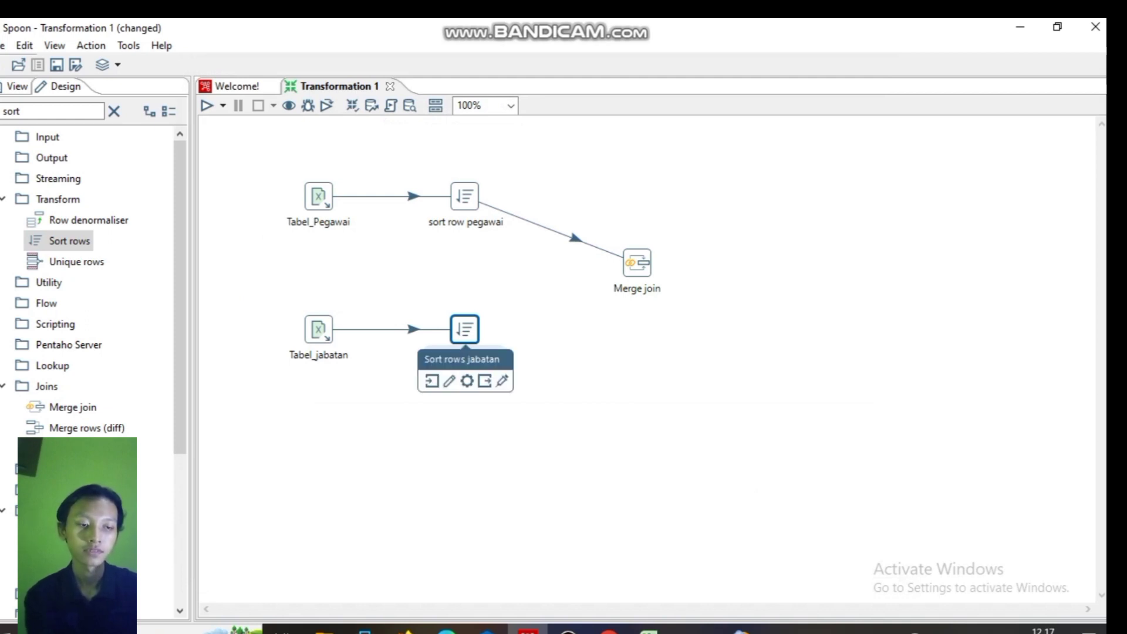
click(465, 329)
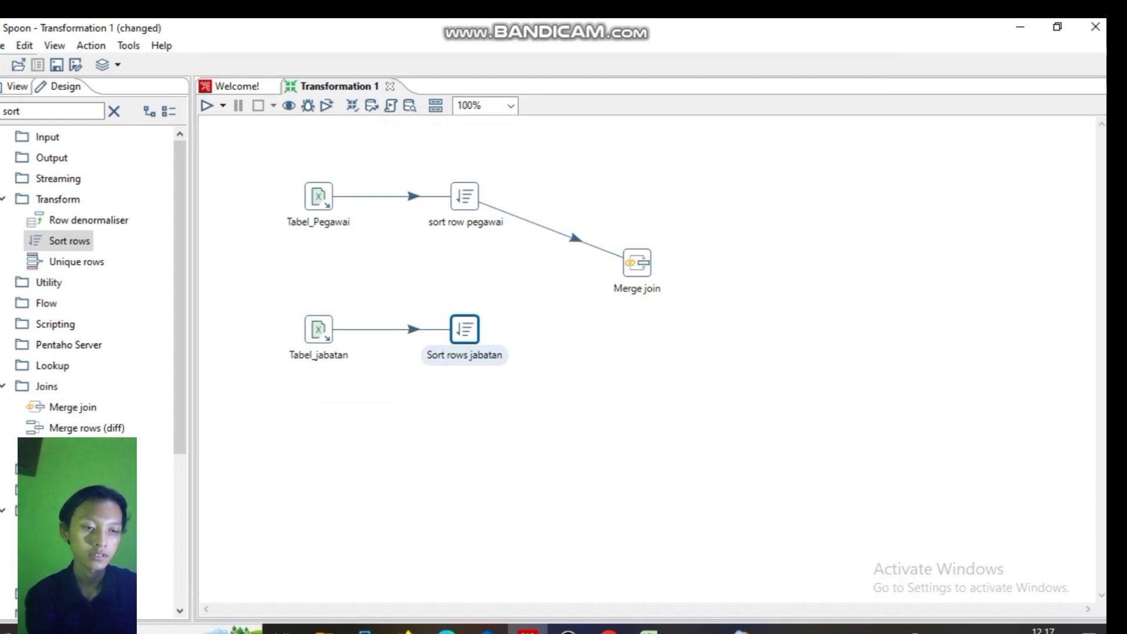
mouse_move(464, 330)
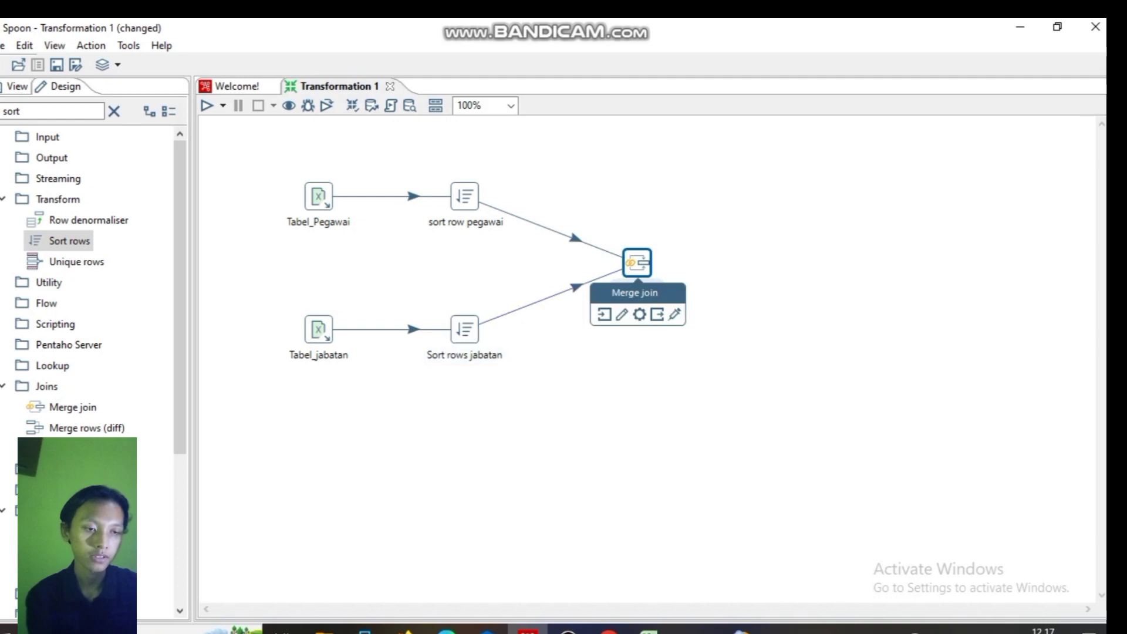
Step: Open the Merge join settings in a maximized window and rename the step as "join pegawai dan jabatan"
double_click(637, 262)
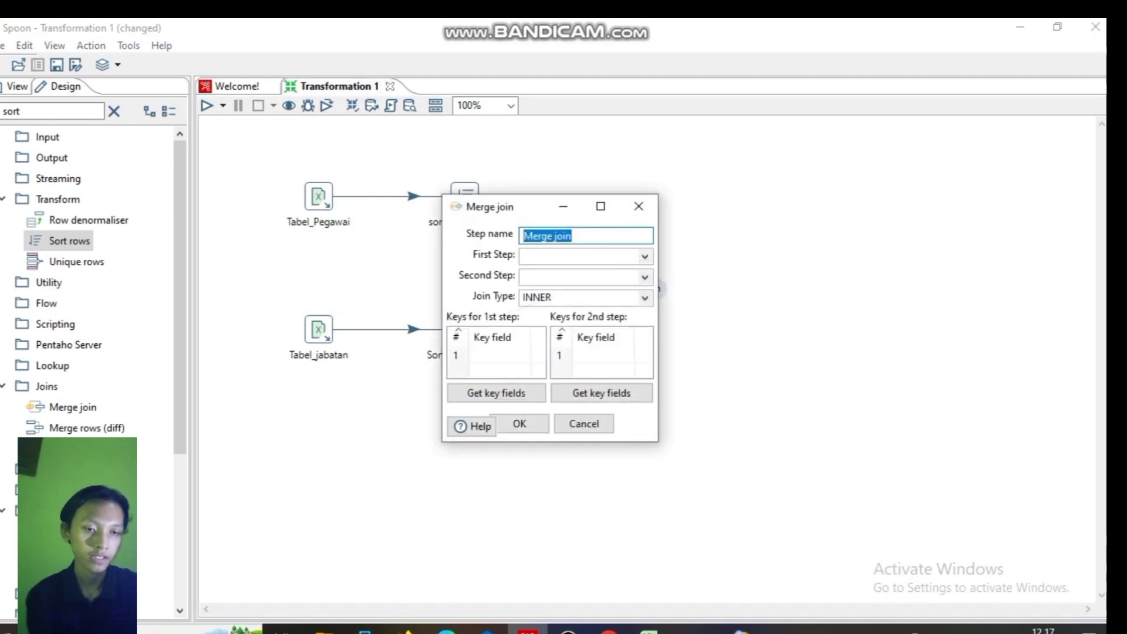
click(600, 207)
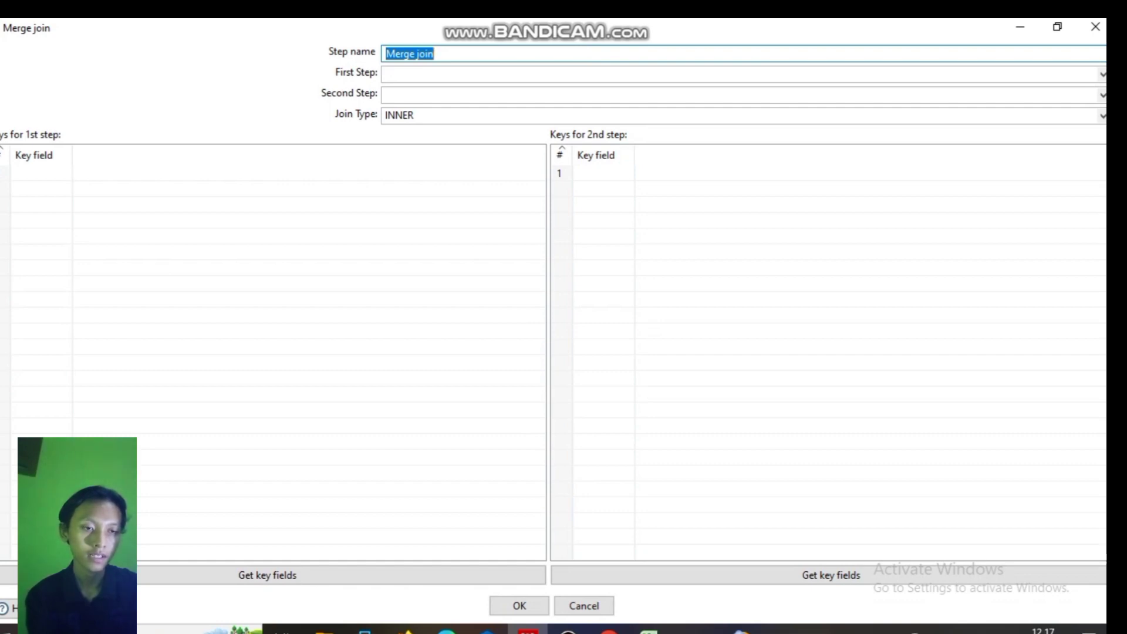
key(BackSpace)
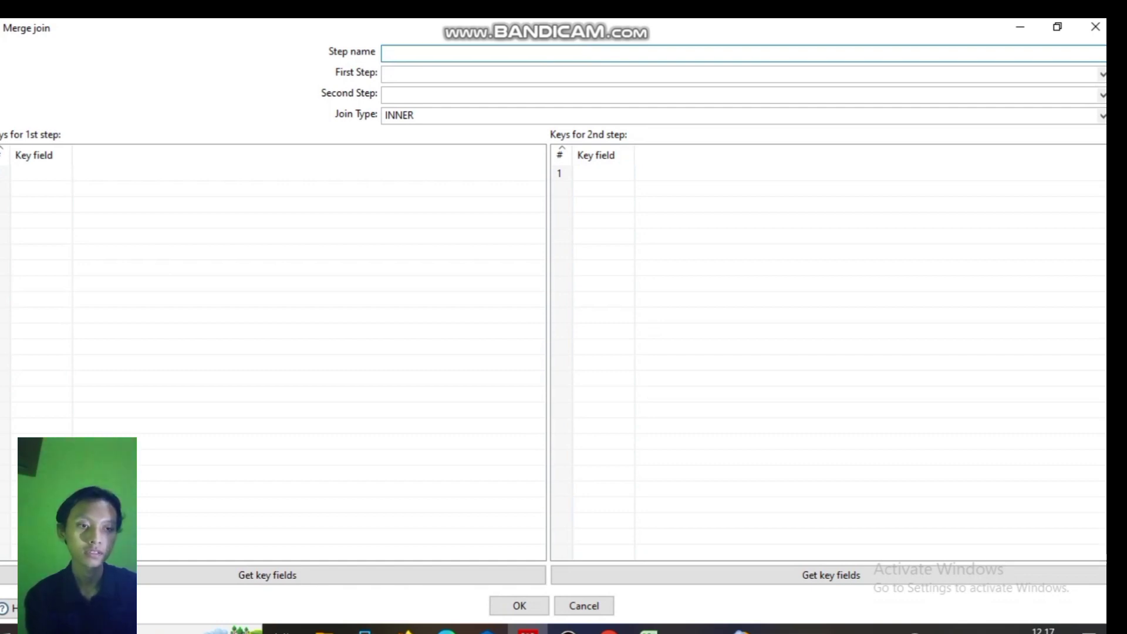
text(join)
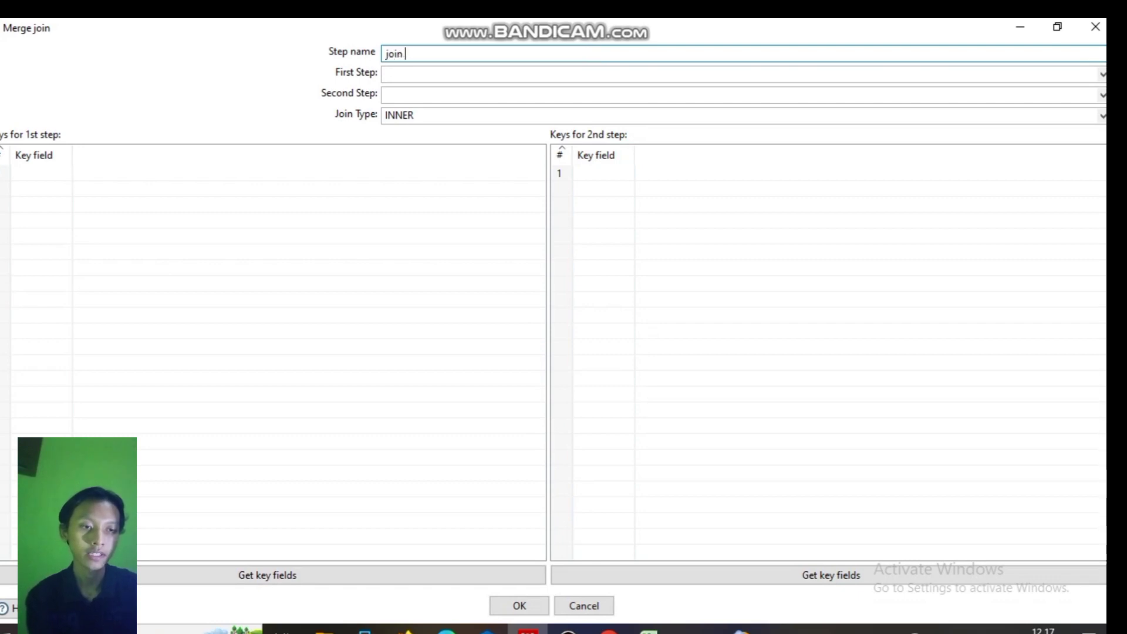
text( pegaw)
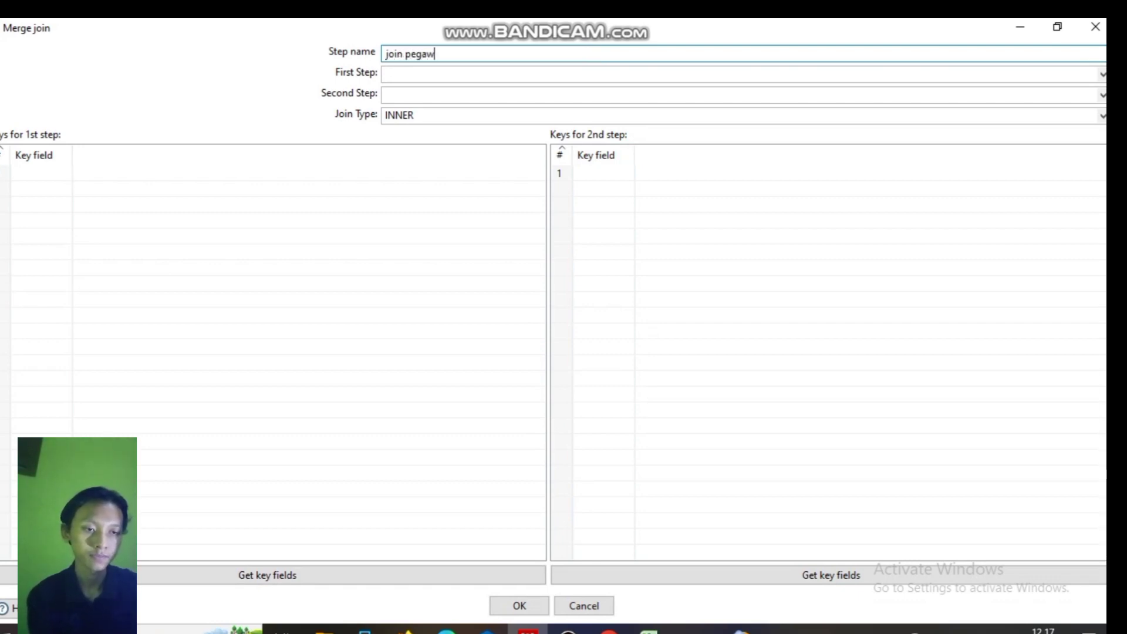
text(ai dan jab)
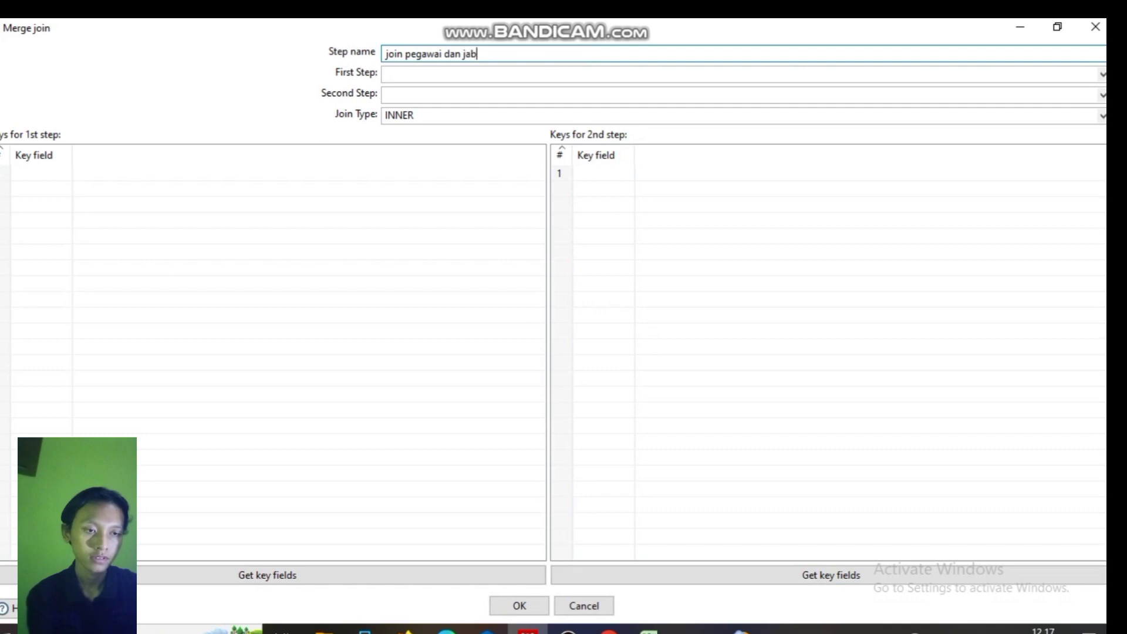
text(atam)
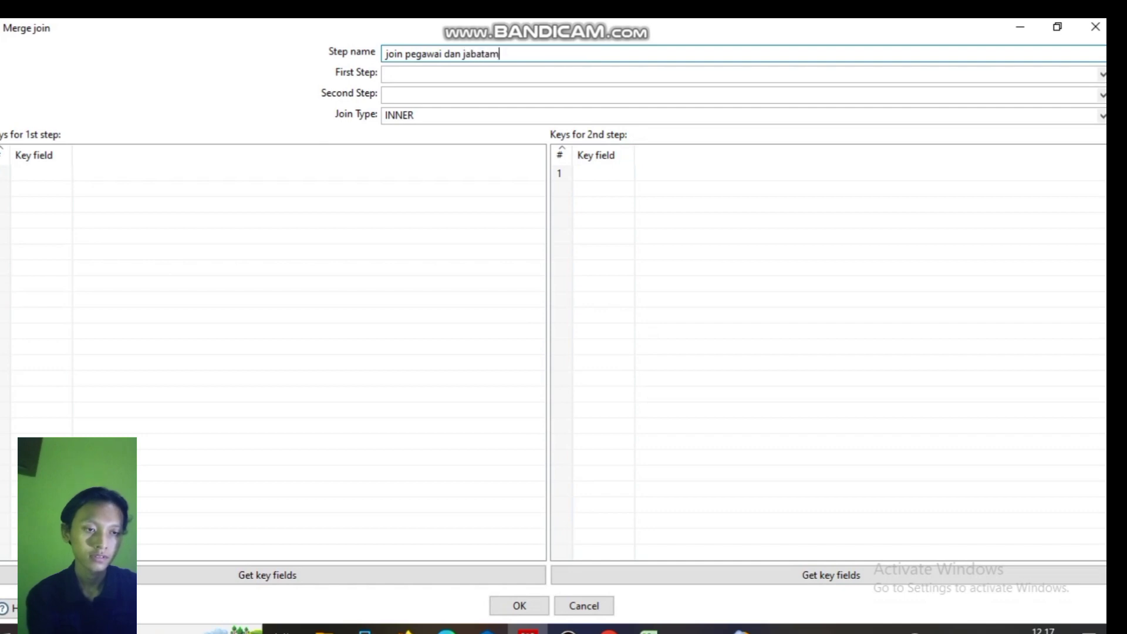
key(BackSpace)
text(n)
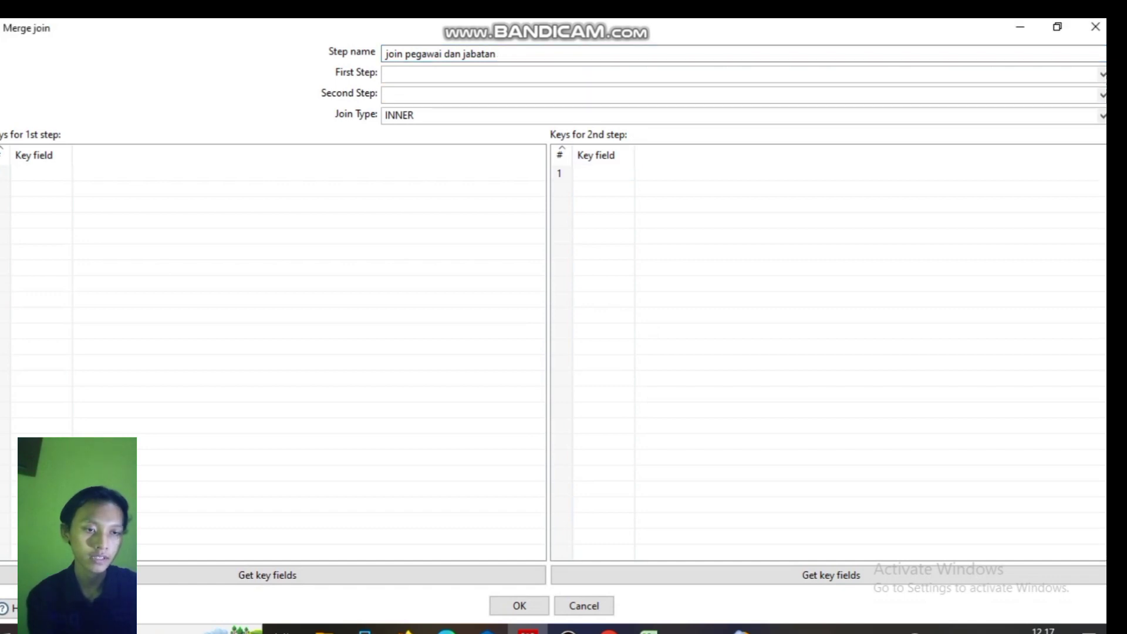
Step: Set the join's first step to sort row pegawai and its second step to Sort rows jabatan
click(424, 74)
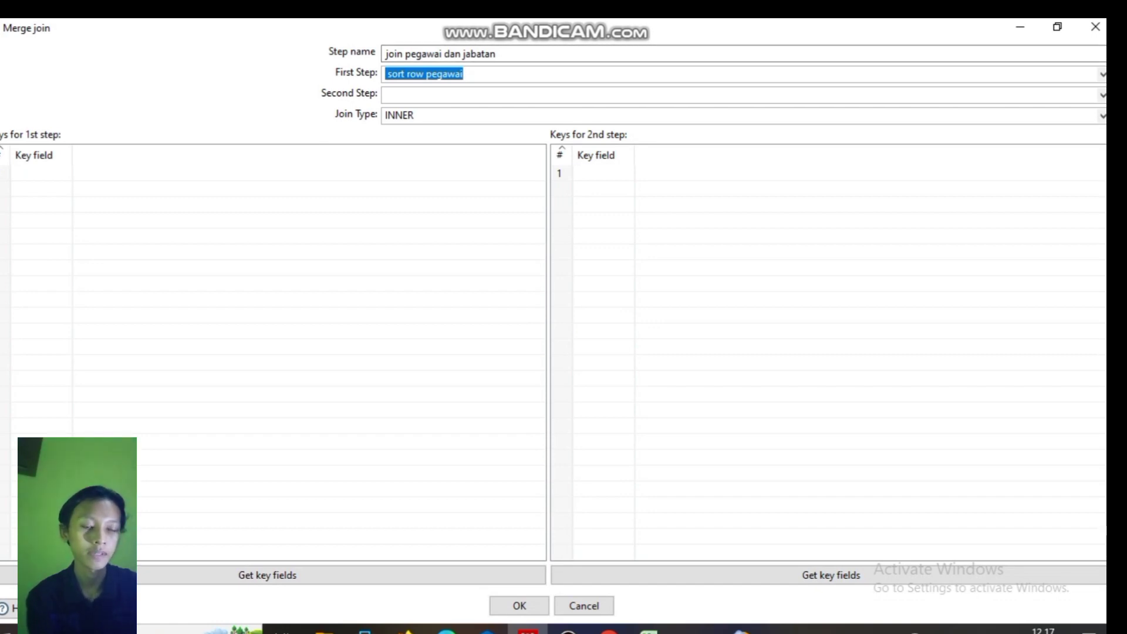
click(1102, 94)
click(421, 123)
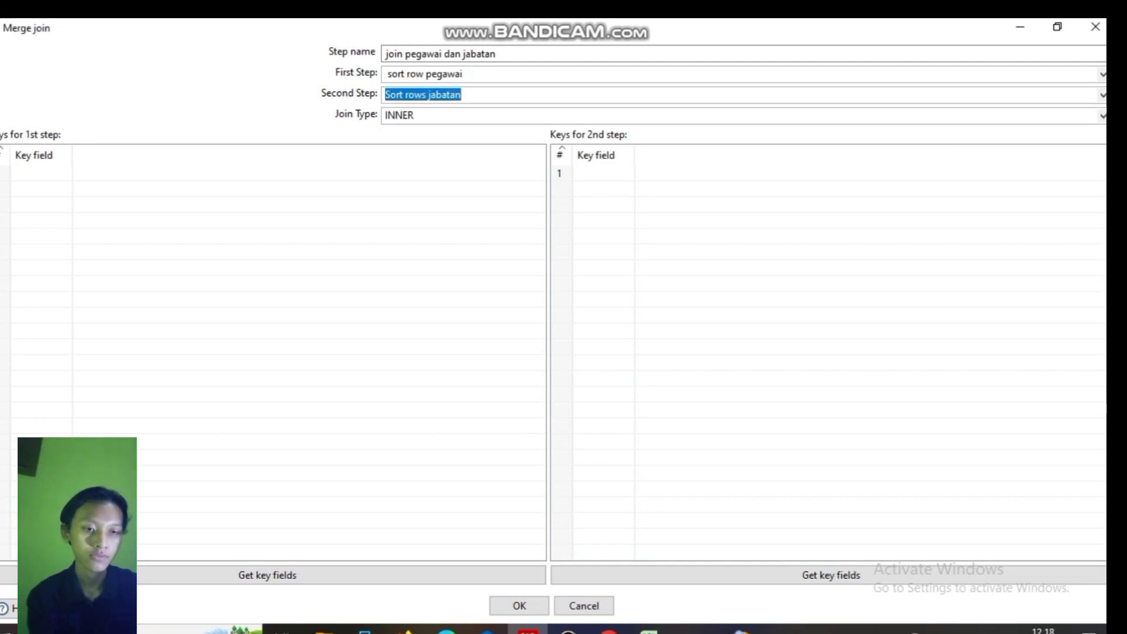
Step: Load the key fields for the first step and delete NIP, Nama and Alamat, keeping only Kode_jabatan
click(76, 576)
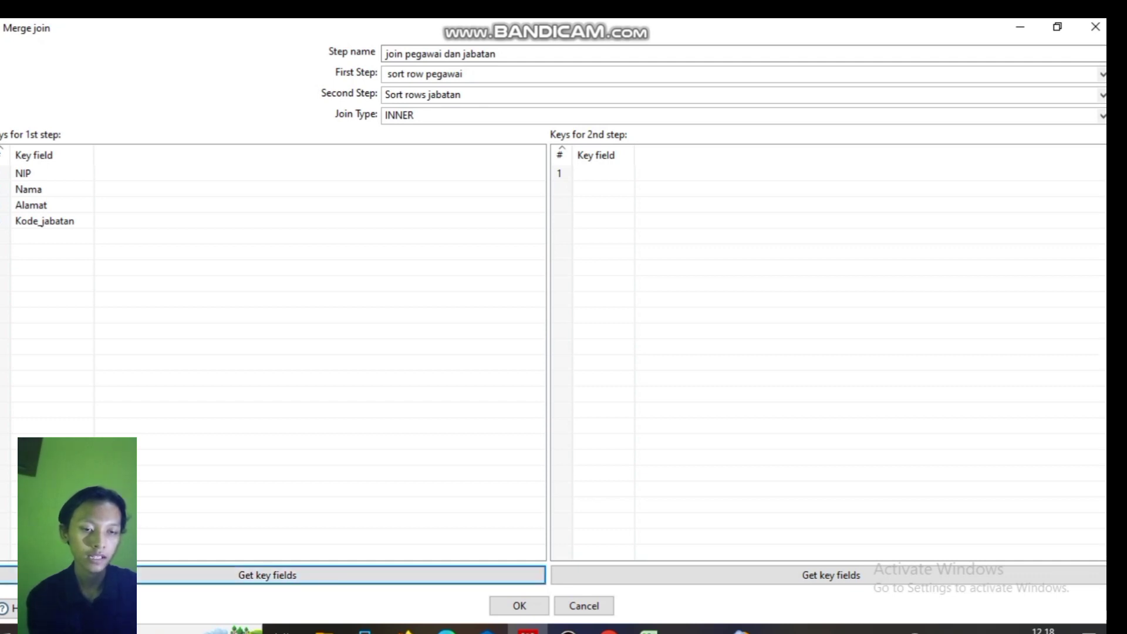
click(47, 173)
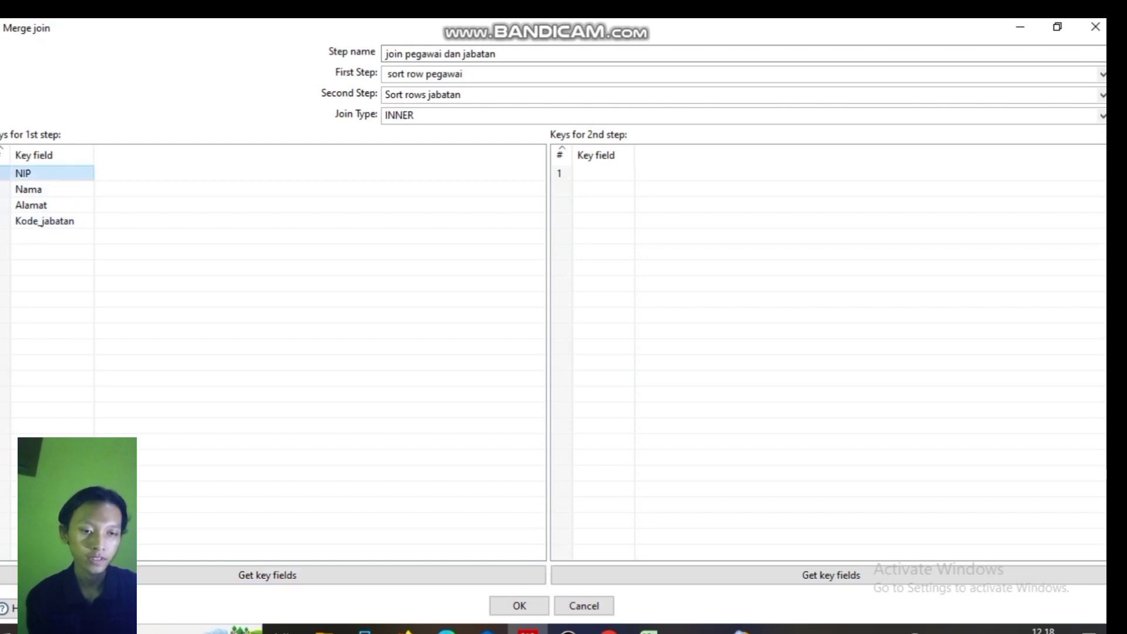
key(Delete)
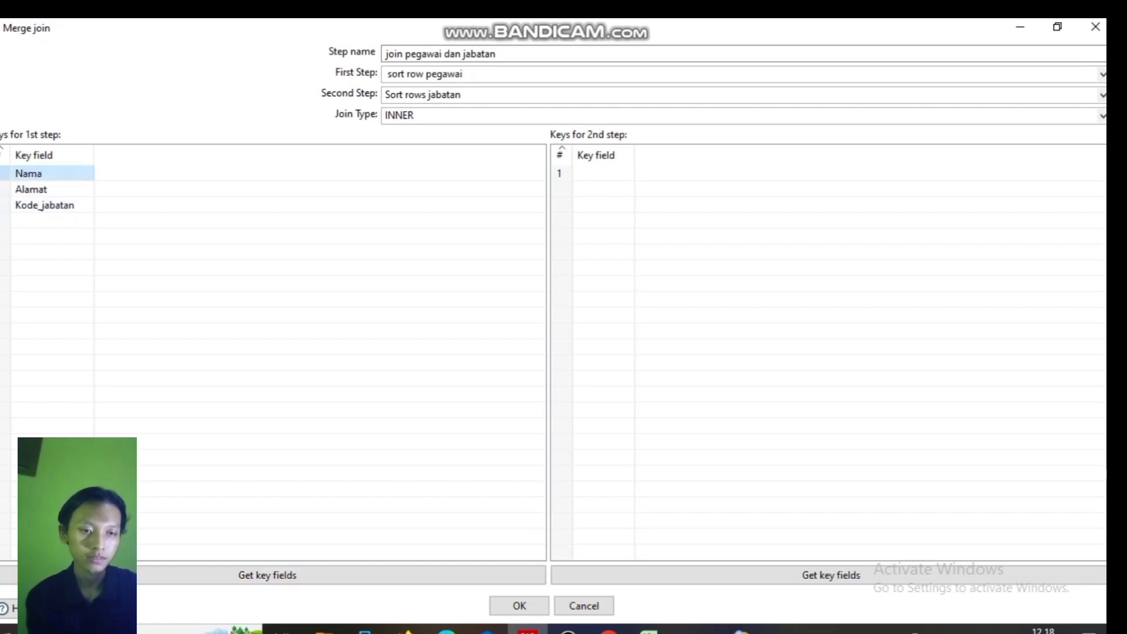
key(Delete)
key(Delete)
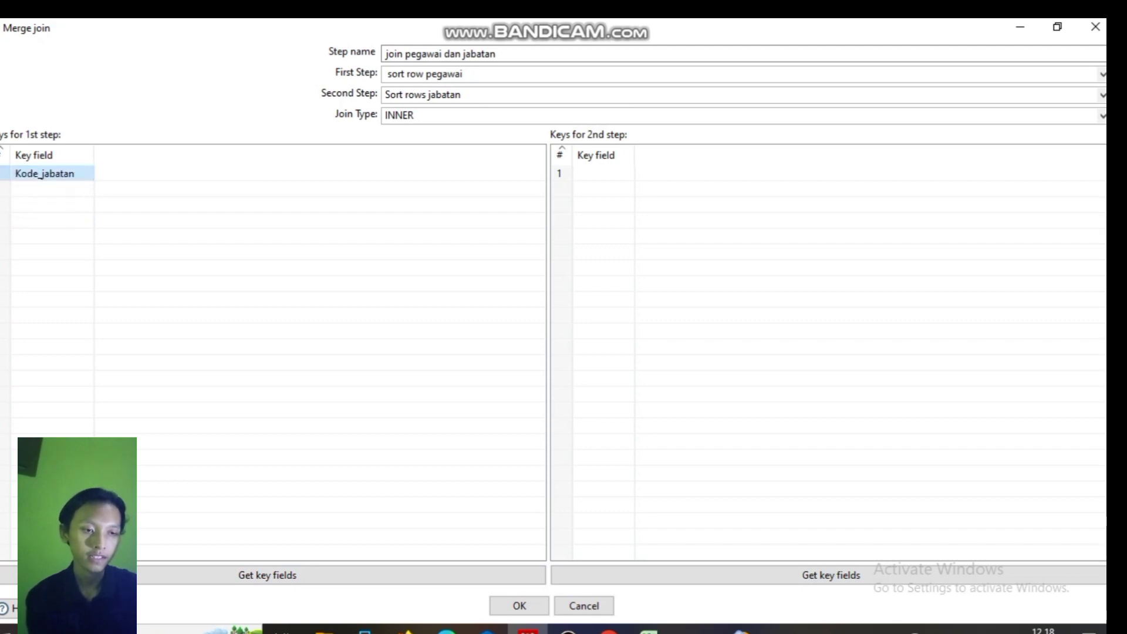
Step: Load the second step's key fields, delete Jabatan to keep only Kode_jabatan, and confirm the join settings and the sorting notice
click(830, 575)
click(593, 189)
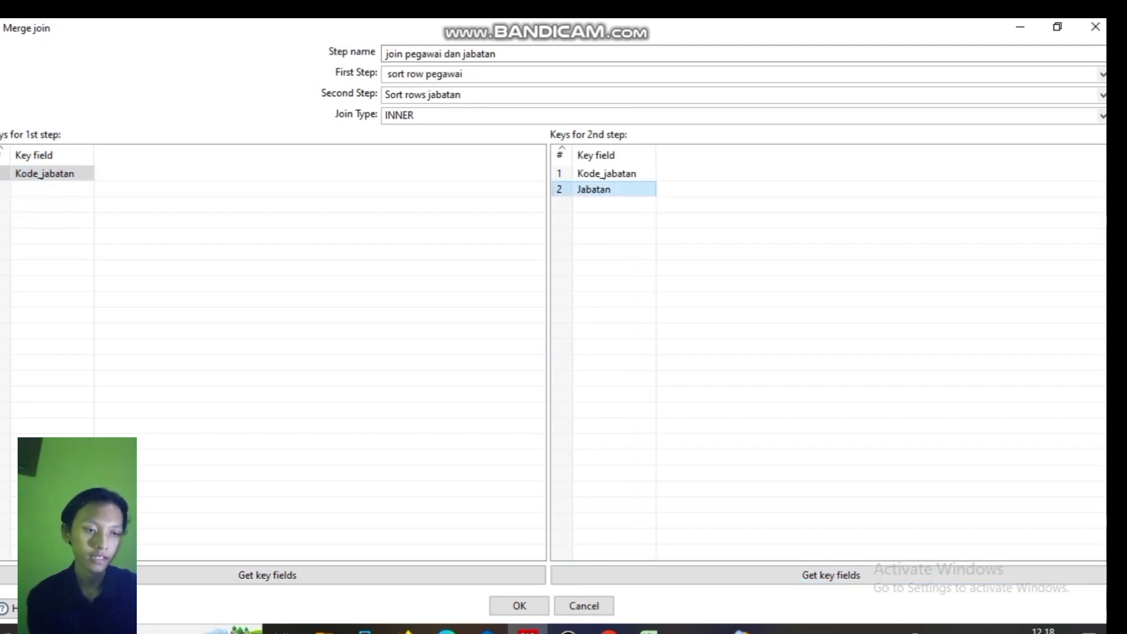
key(Delete)
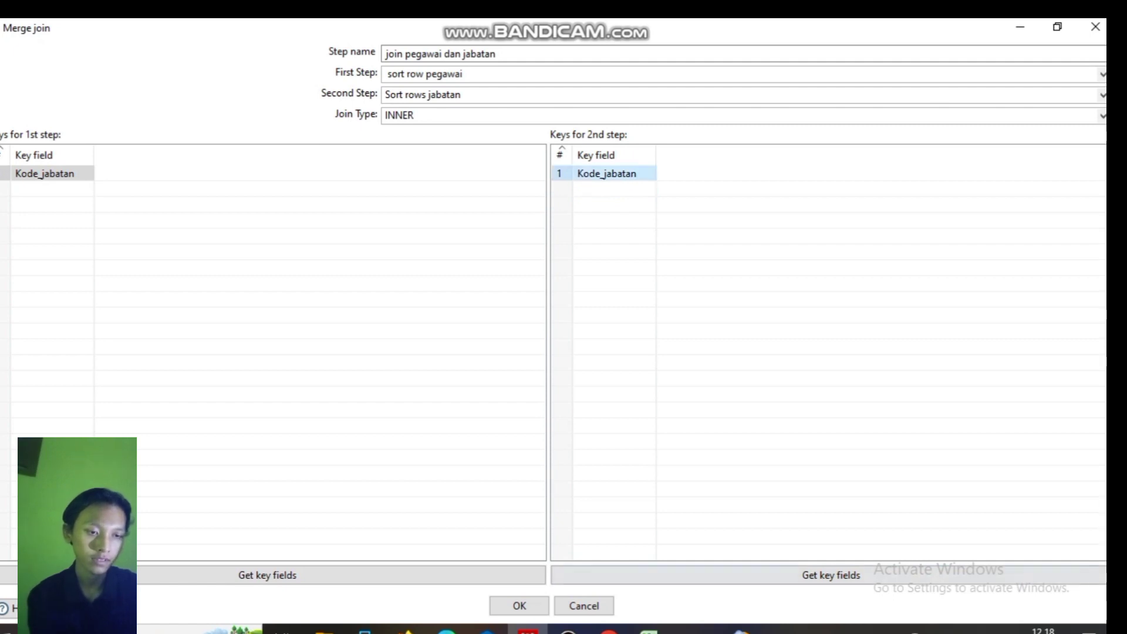
click(519, 606)
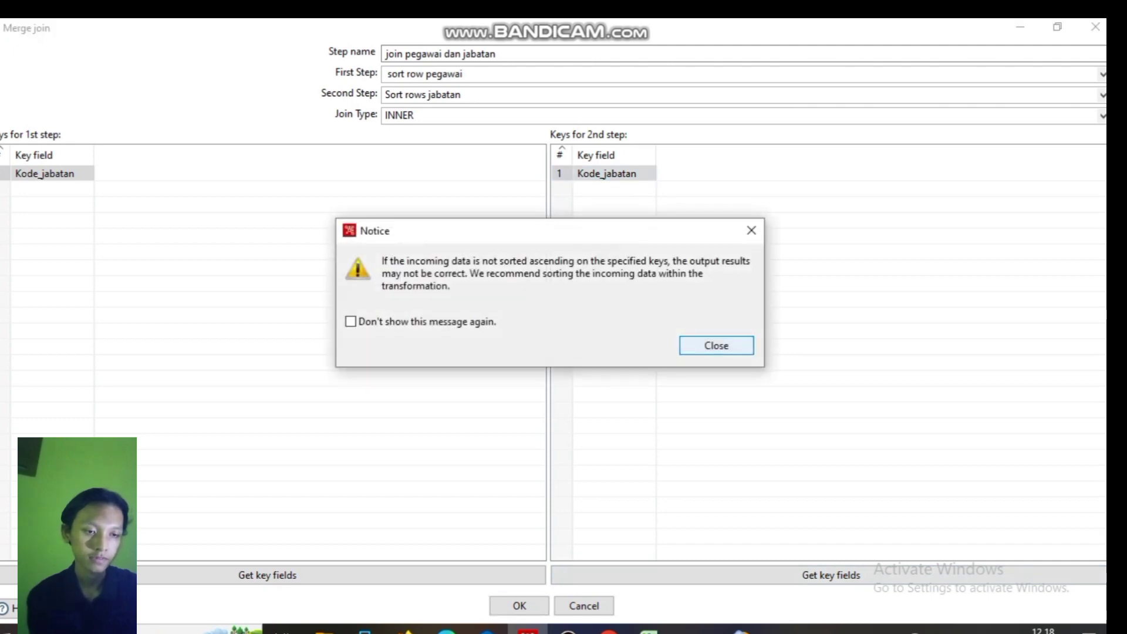
key(Return)
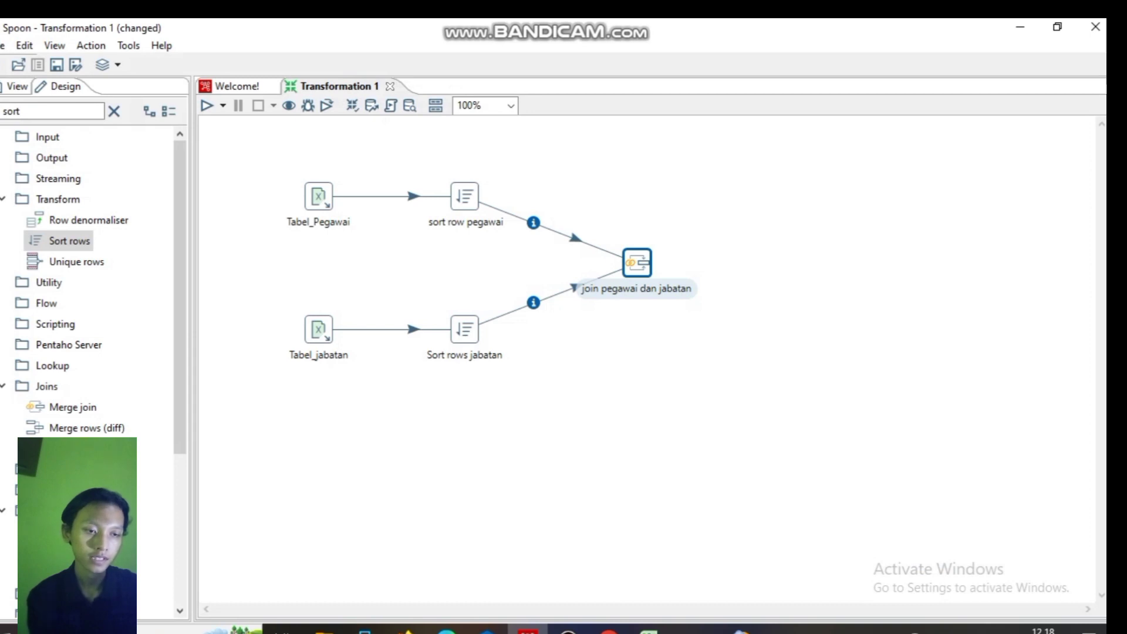
Step: Move the join pegawai dan jabatan step slightly closer to the sort steps and preview its first 1000 rows
drag(638, 262, 610, 263)
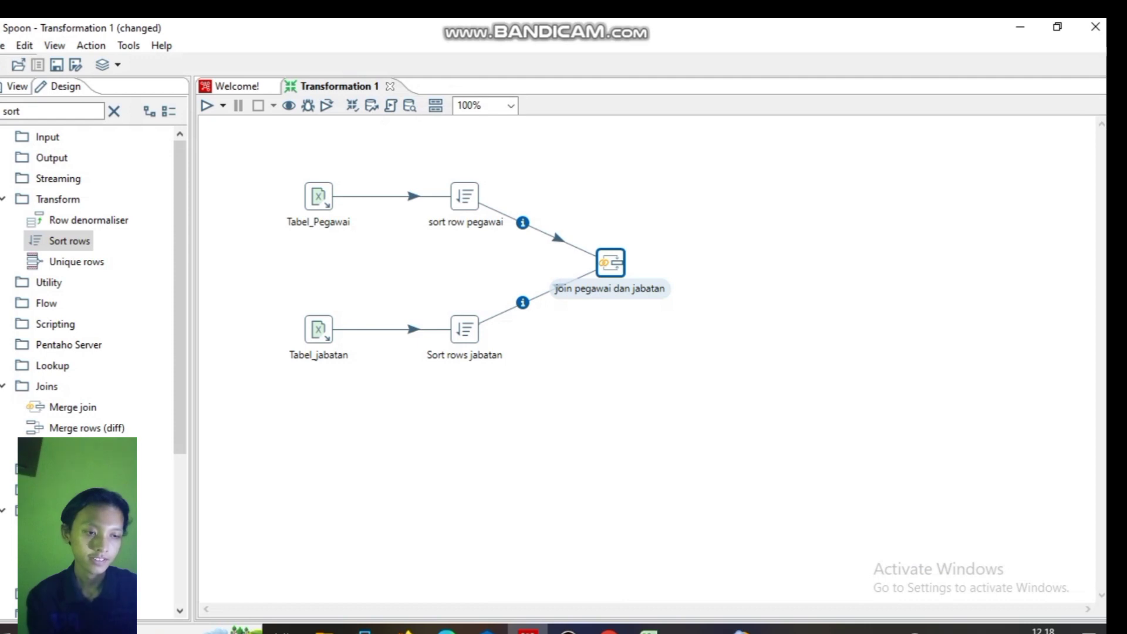
right_click(600, 264)
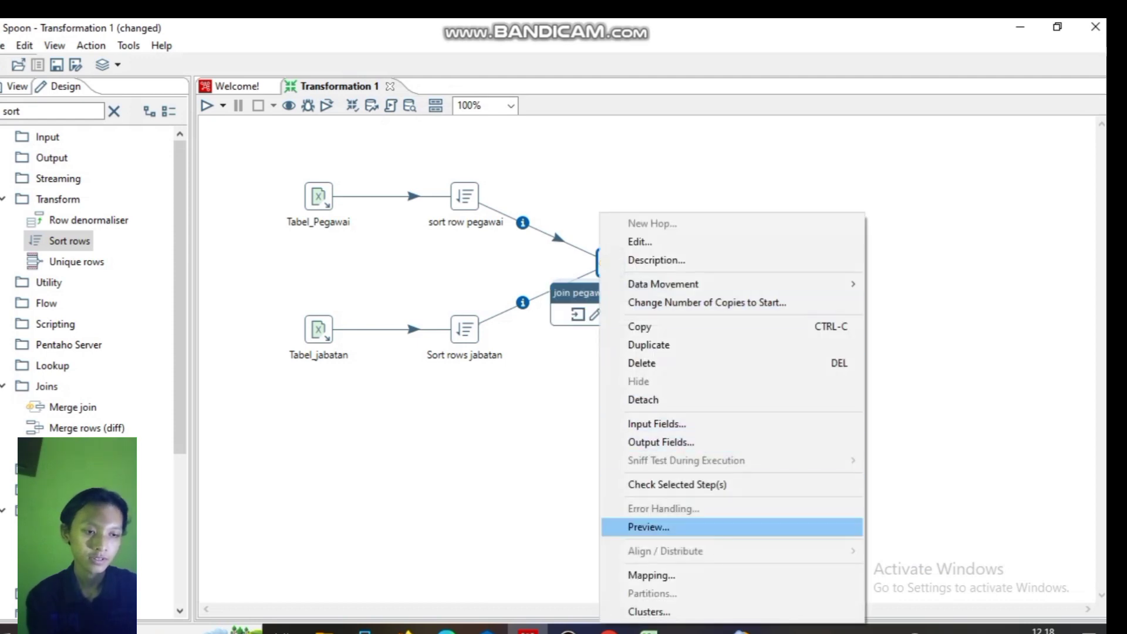
click(649, 527)
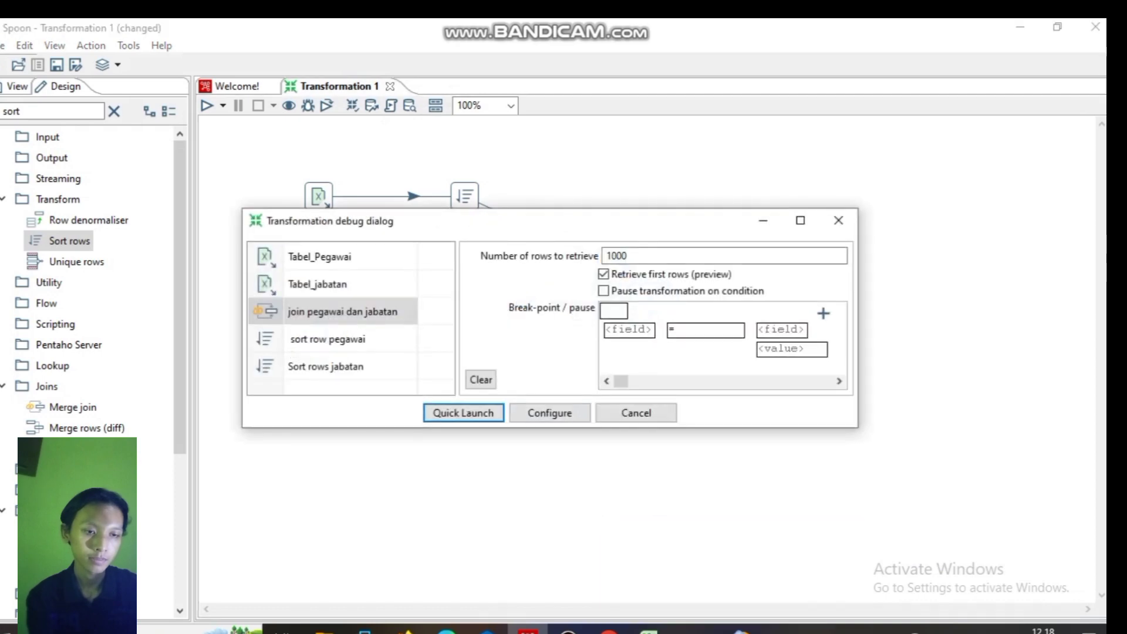
click(463, 413)
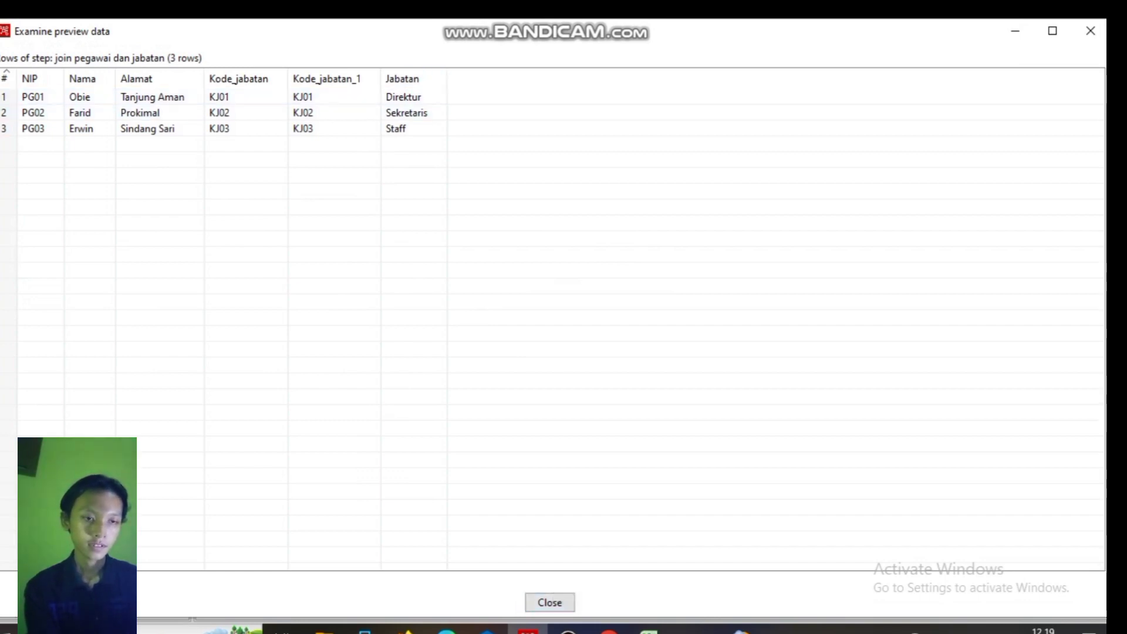
click(550, 603)
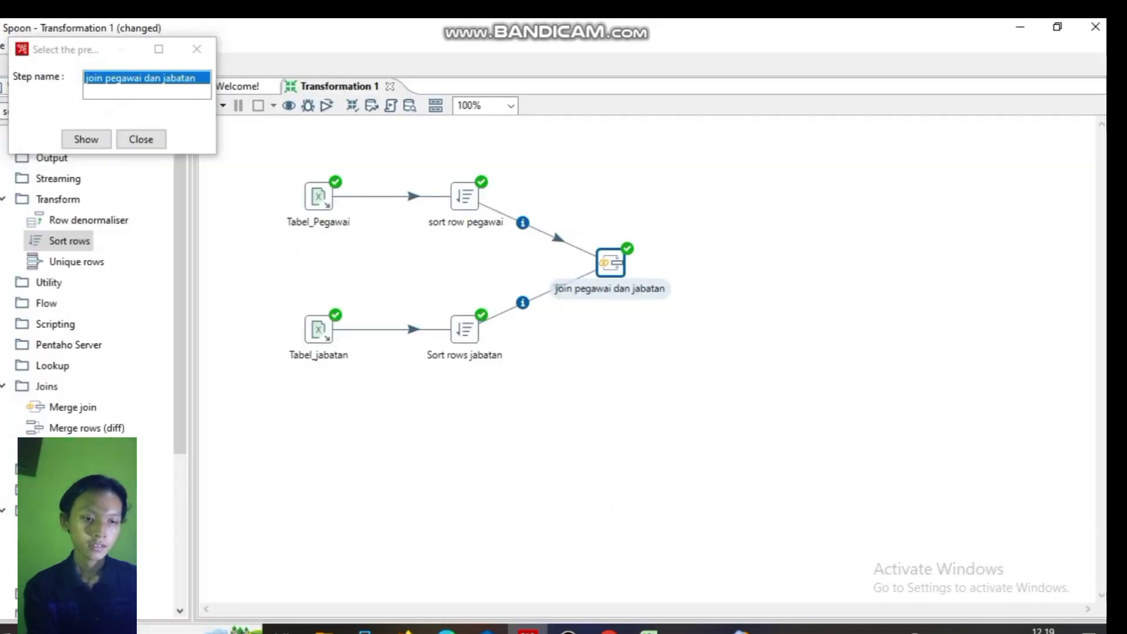
click(197, 49)
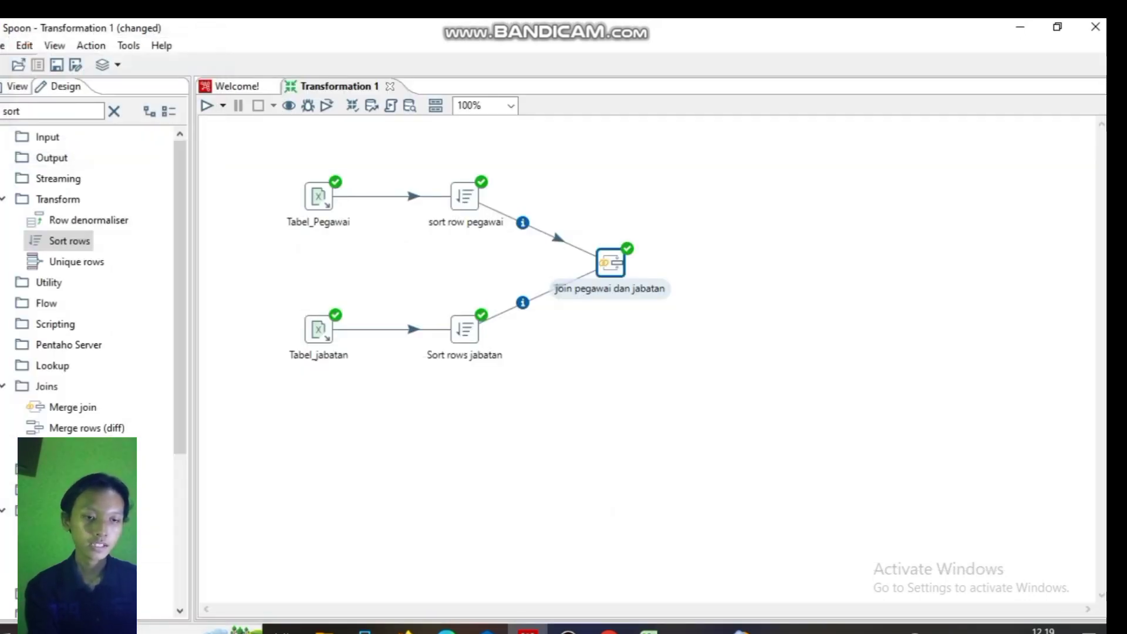
Step: Add a CSV file input below Tabel_jabatan and name it "Tabel_gaji"
drag(80, 158, 317, 450)
double_click(318, 449)
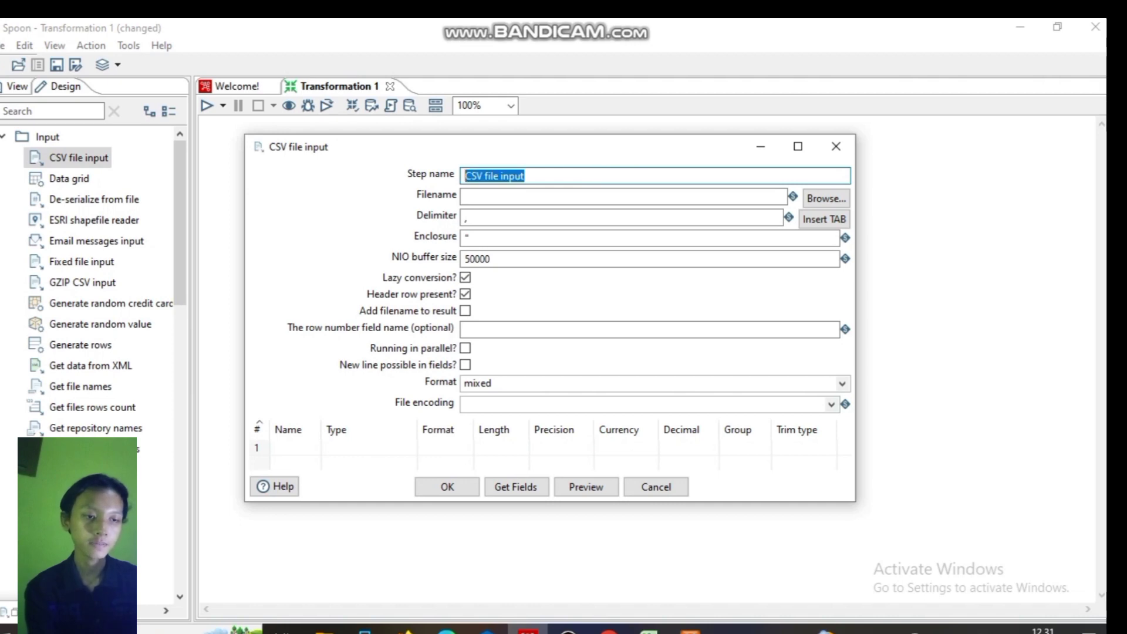
key(BackSpace)
text(T)
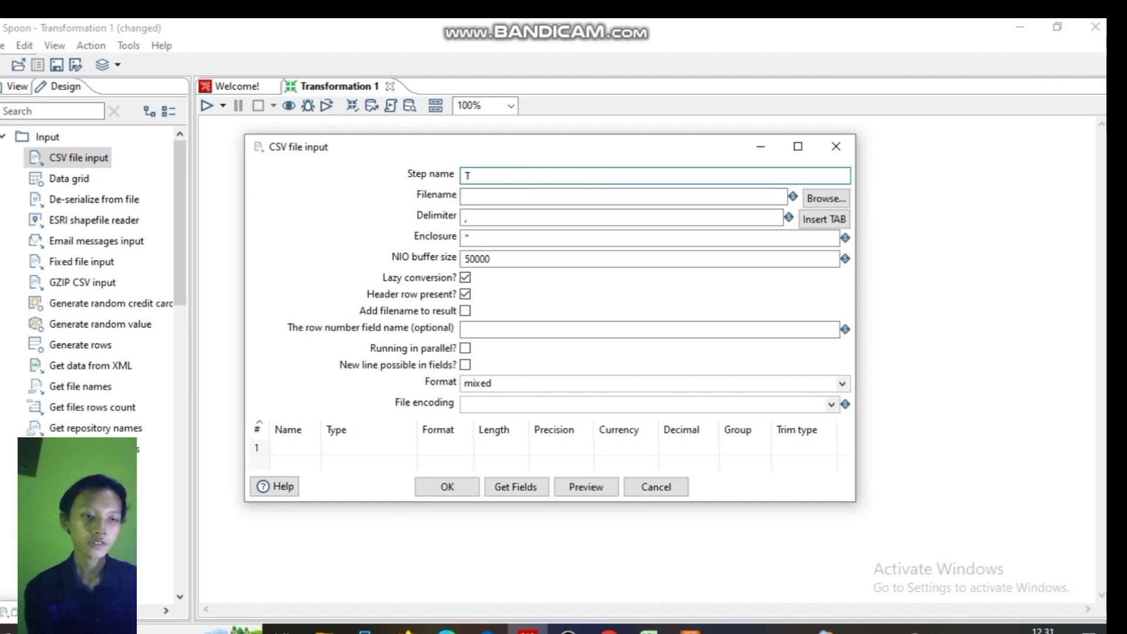
text(abel_)
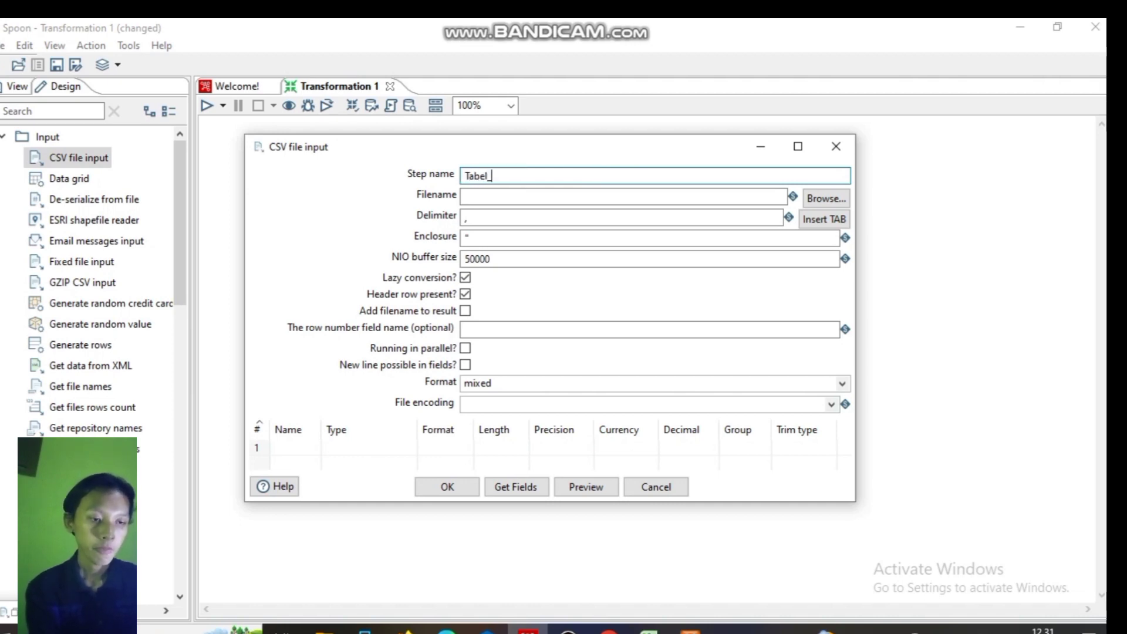
text(gaji)
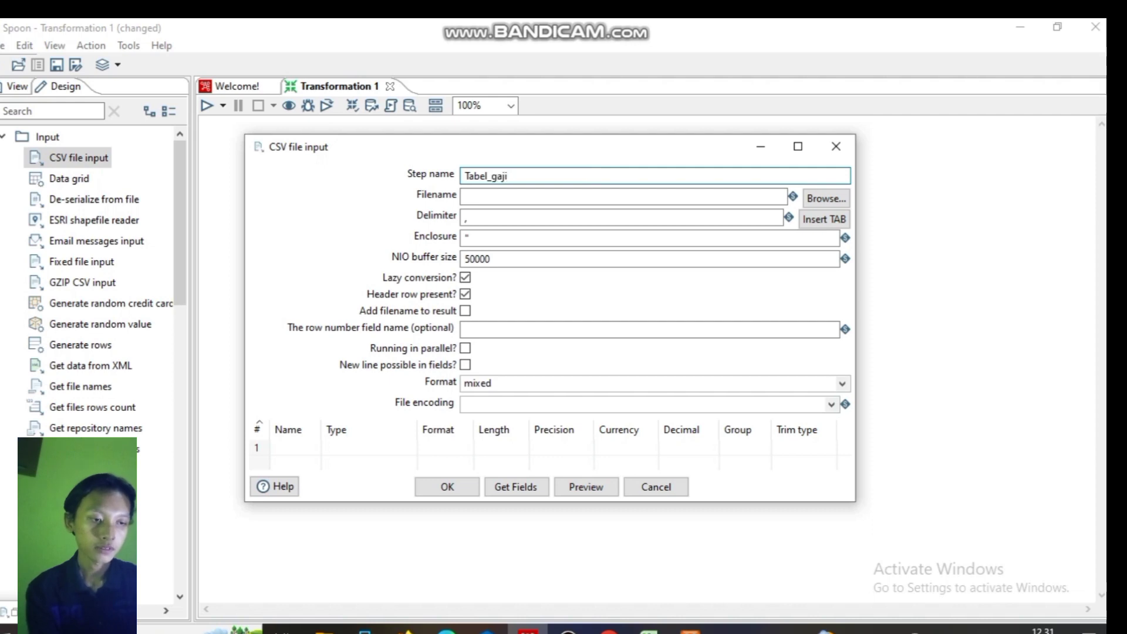
Step: Copy the full path of gaji.csv from its properties in File Explorer and paste it as Tabel_gaji's filename in Spoon
click(826, 199)
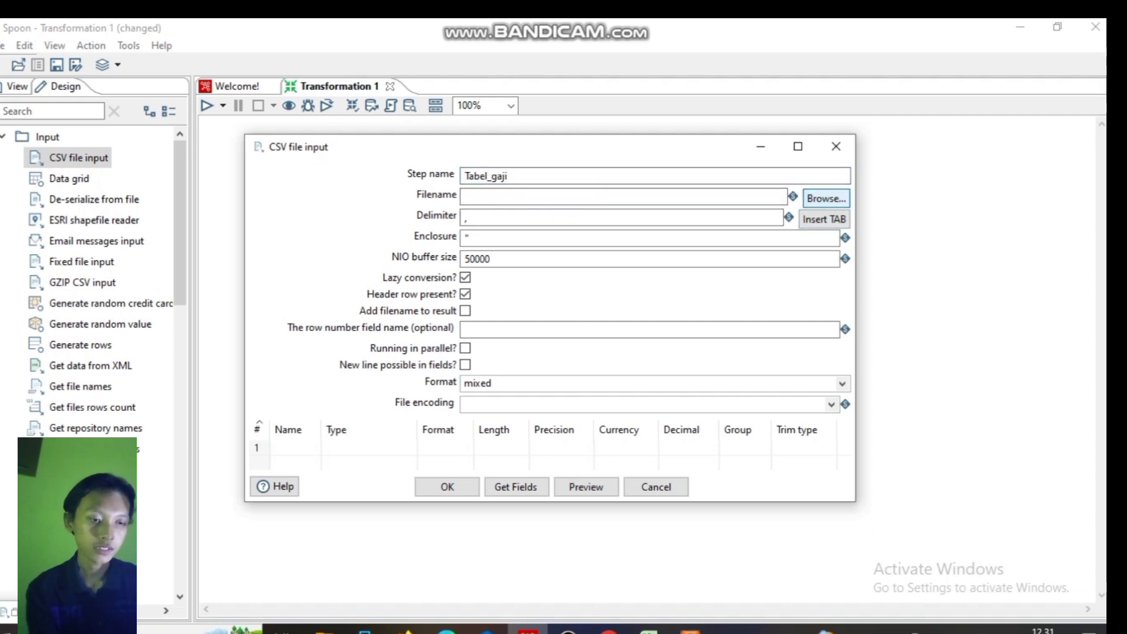
click(624, 197)
click(325, 631)
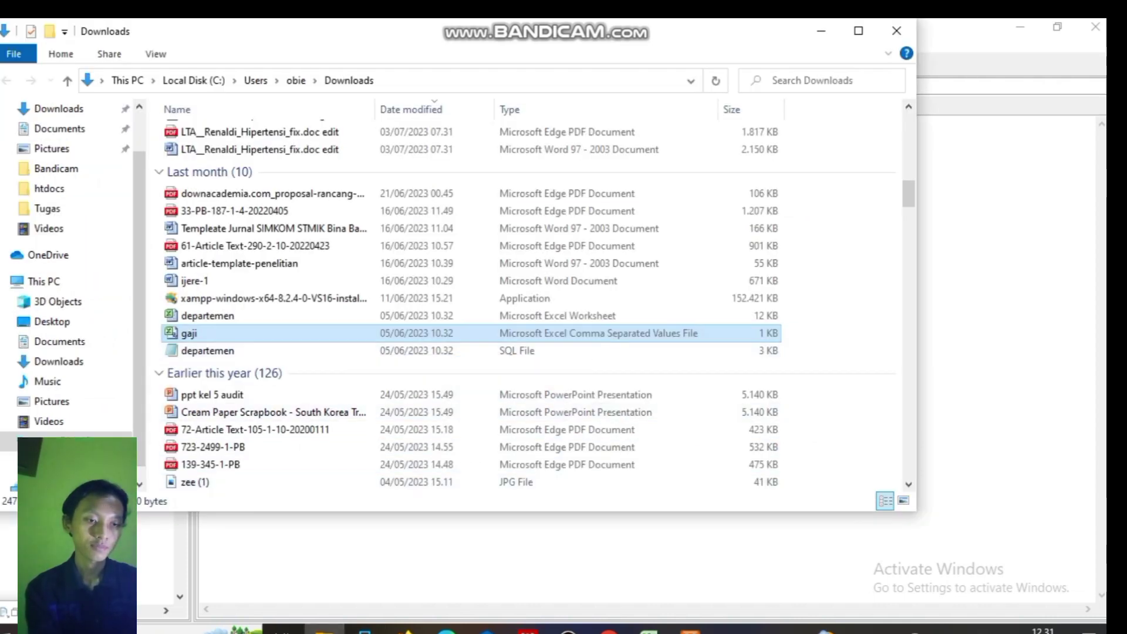
right_click(367, 333)
click(418, 610)
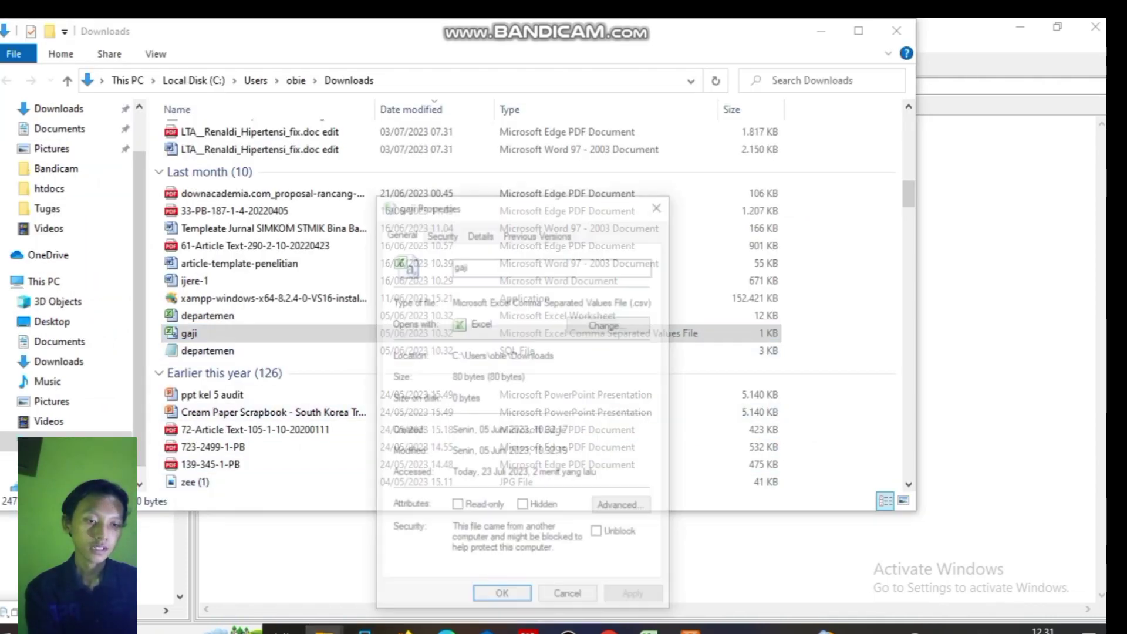
click(441, 232)
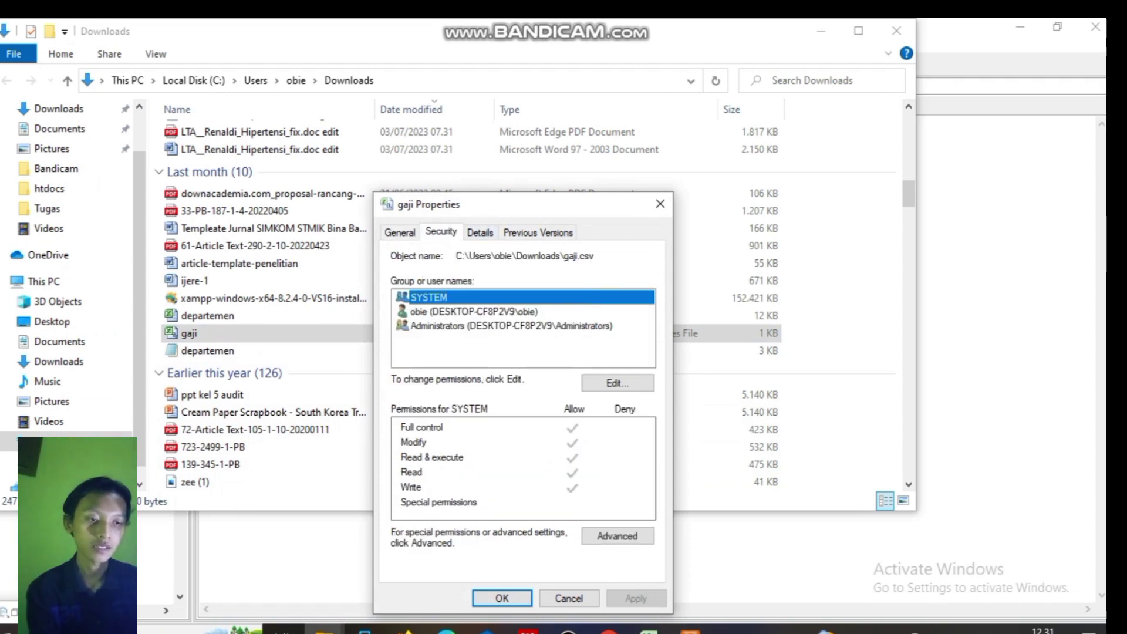
drag(456, 256, 595, 256)
key(ctrl+c)
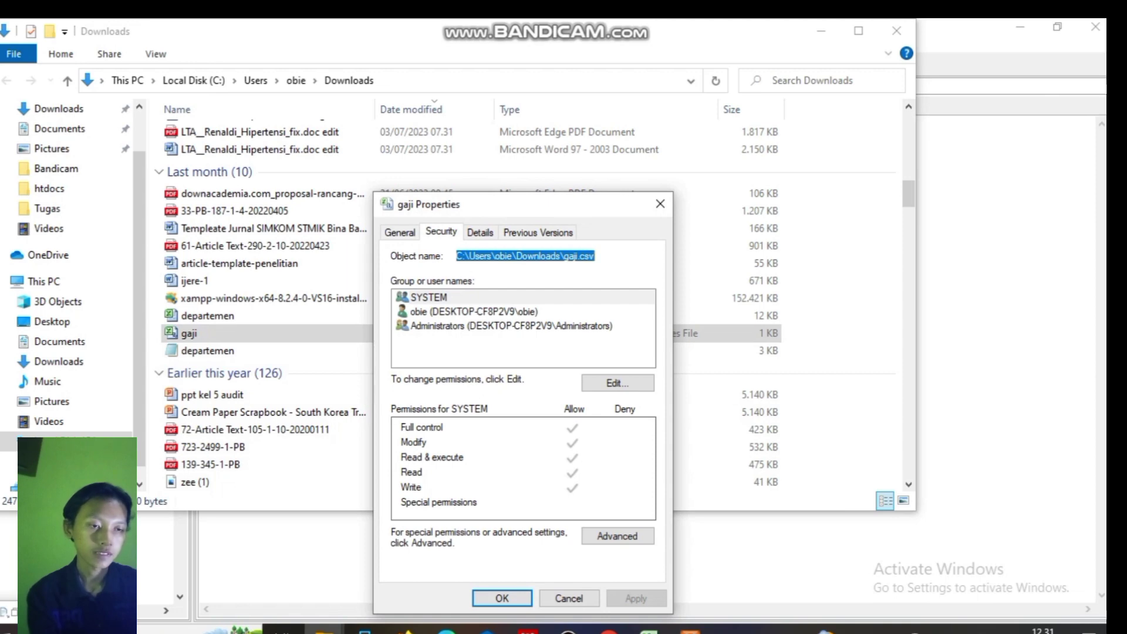
click(528, 630)
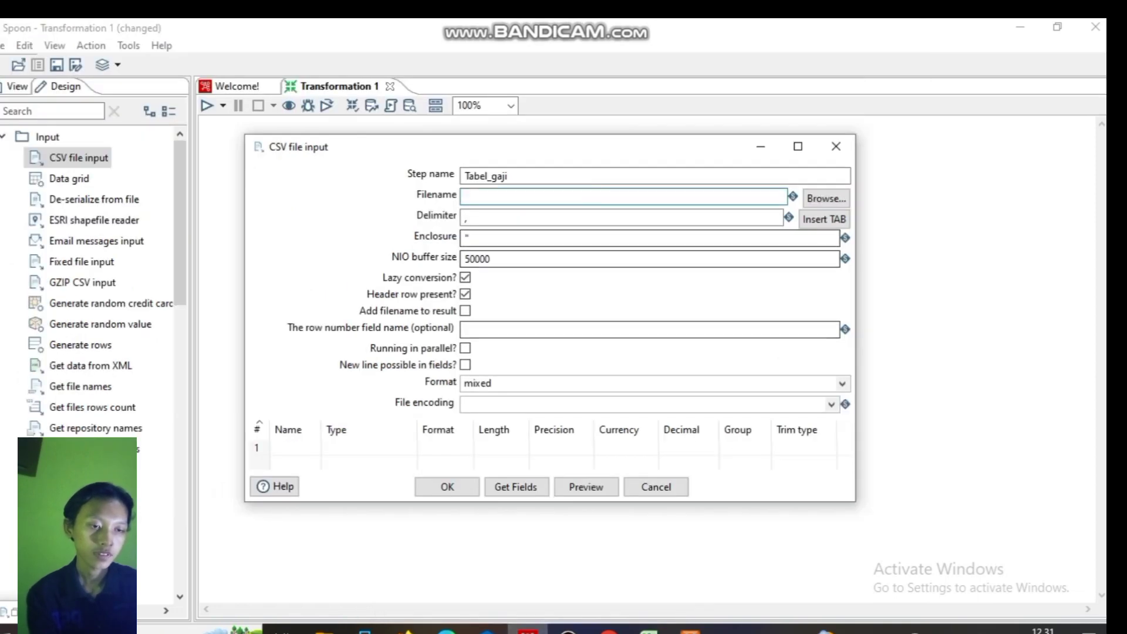
key(ctrl+v)
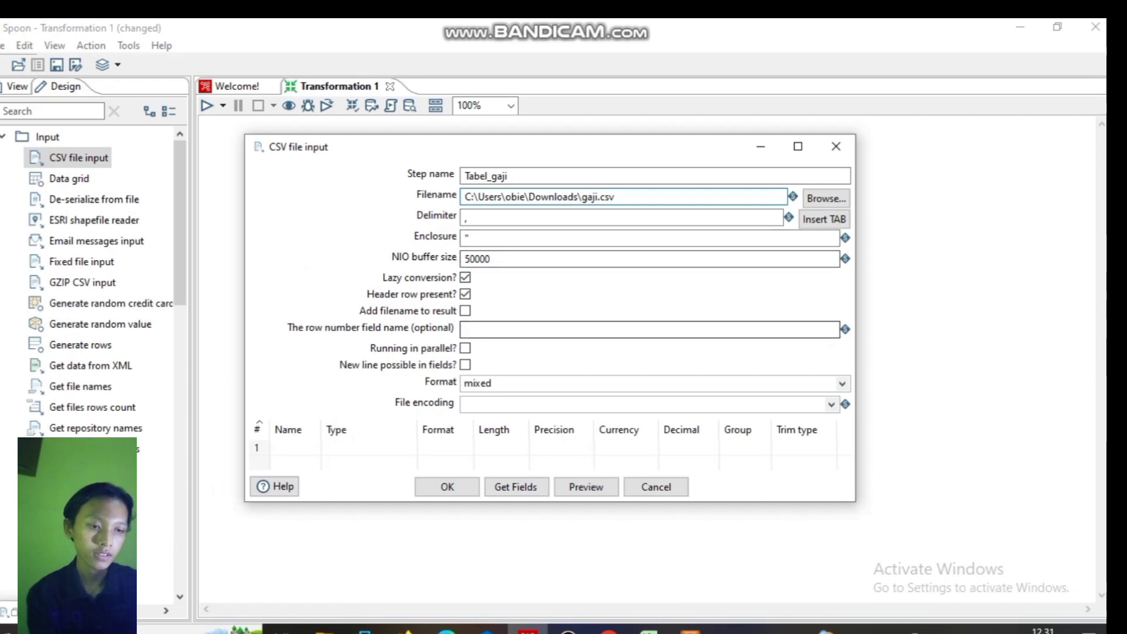
Step: Load the fields of gaji.csv from a 100-line sample, check them in a maximized window and confirm the CSV input
click(516, 487)
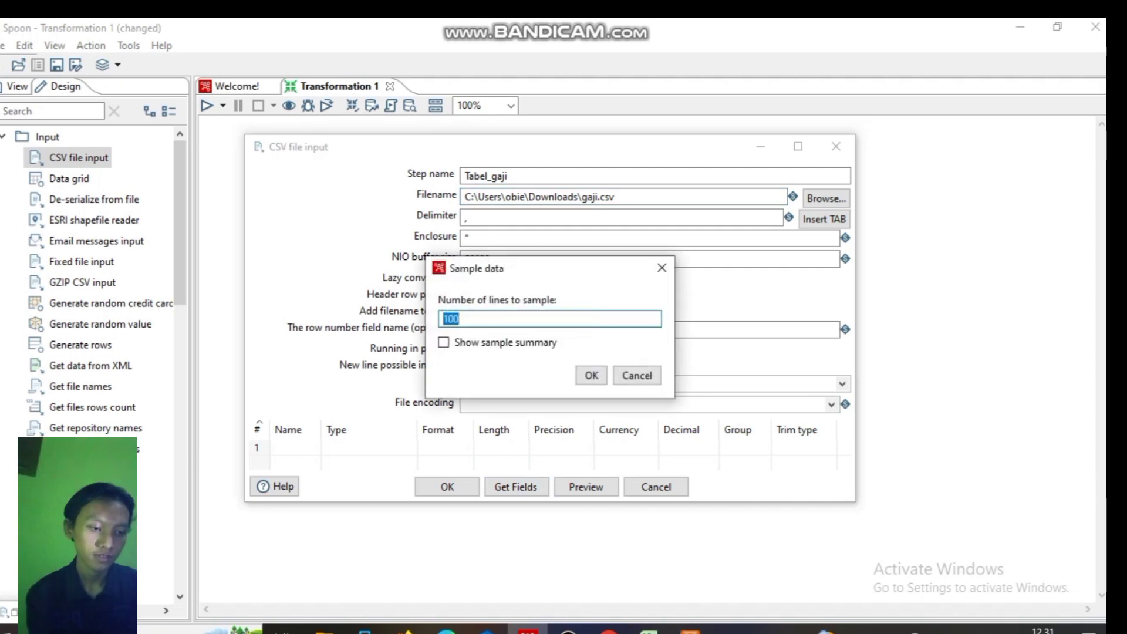
key(Return)
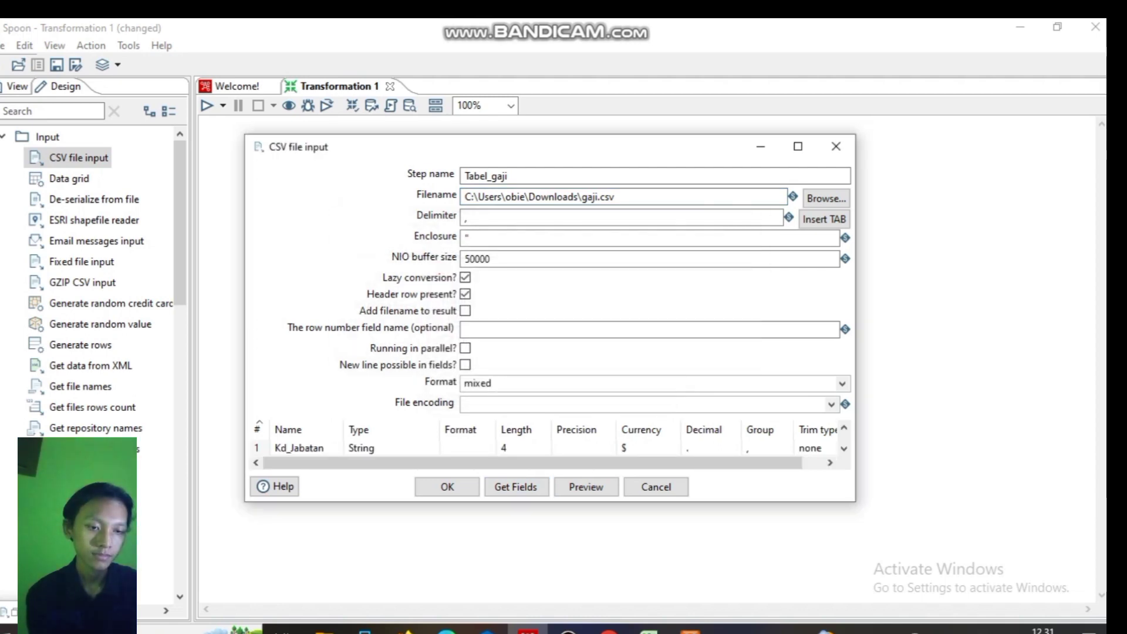
click(798, 147)
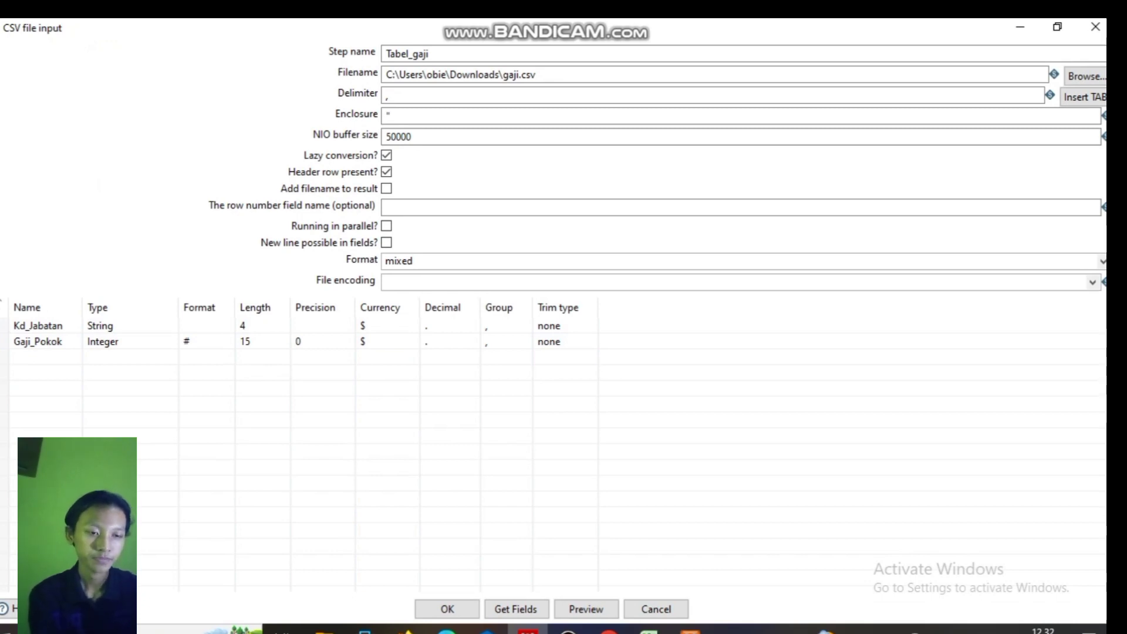
click(447, 609)
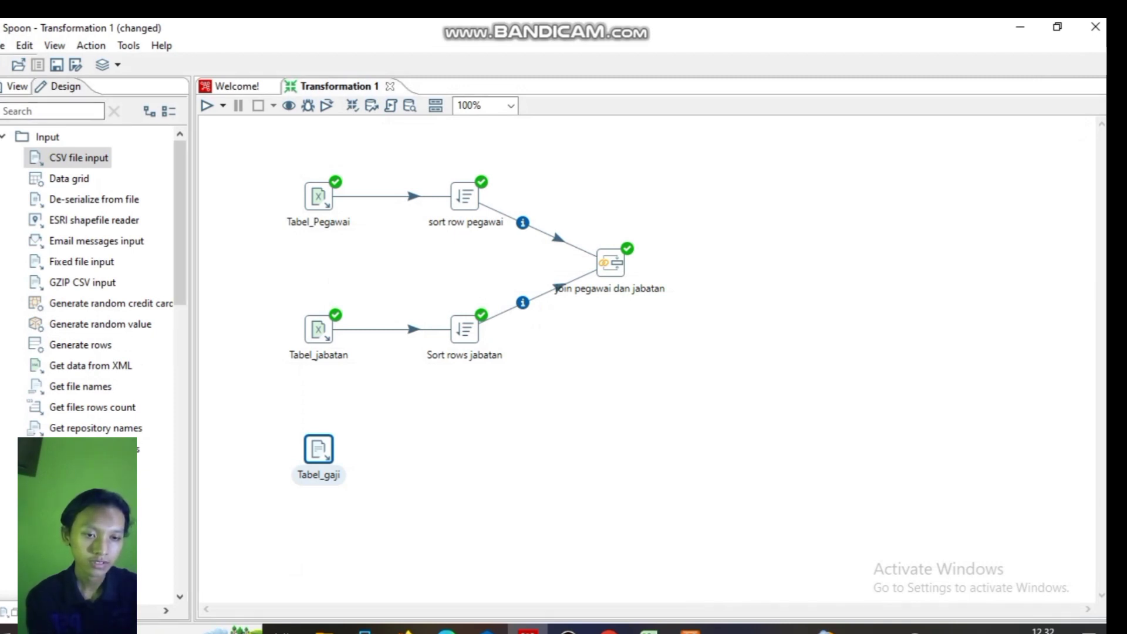
Step: Add two Sort rows steps, one beside the pegawai-jabatan join and one below it, roughly level with Tabel_gaji
click(52, 111)
text(sor)
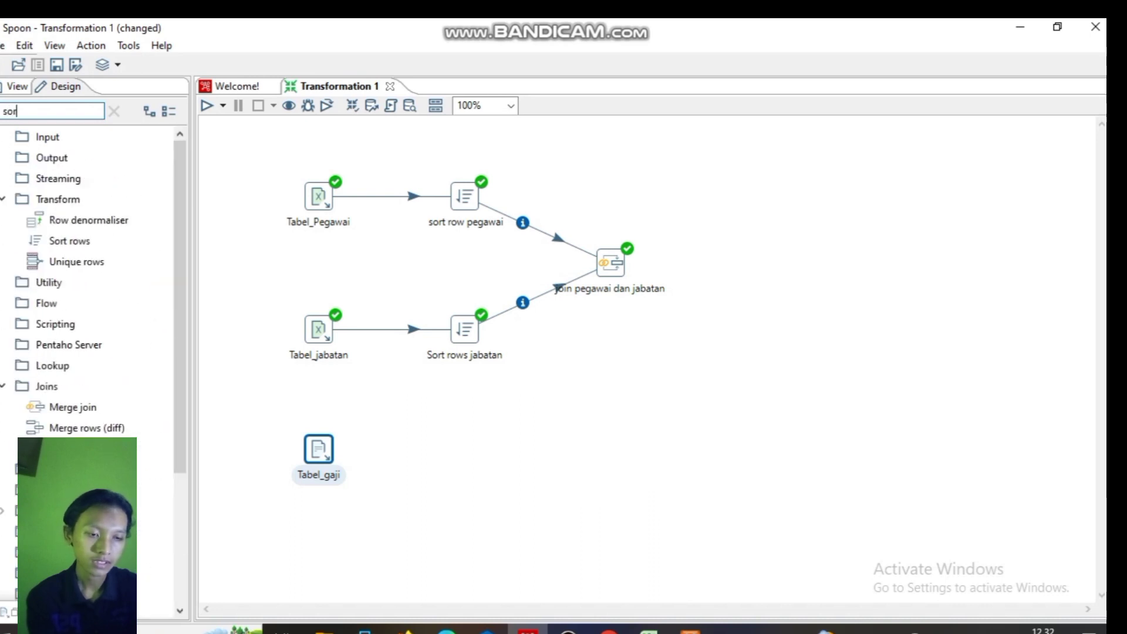
text(t)
drag(69, 241, 611, 449)
mouse_move(465, 449)
mouse_move(611, 449)
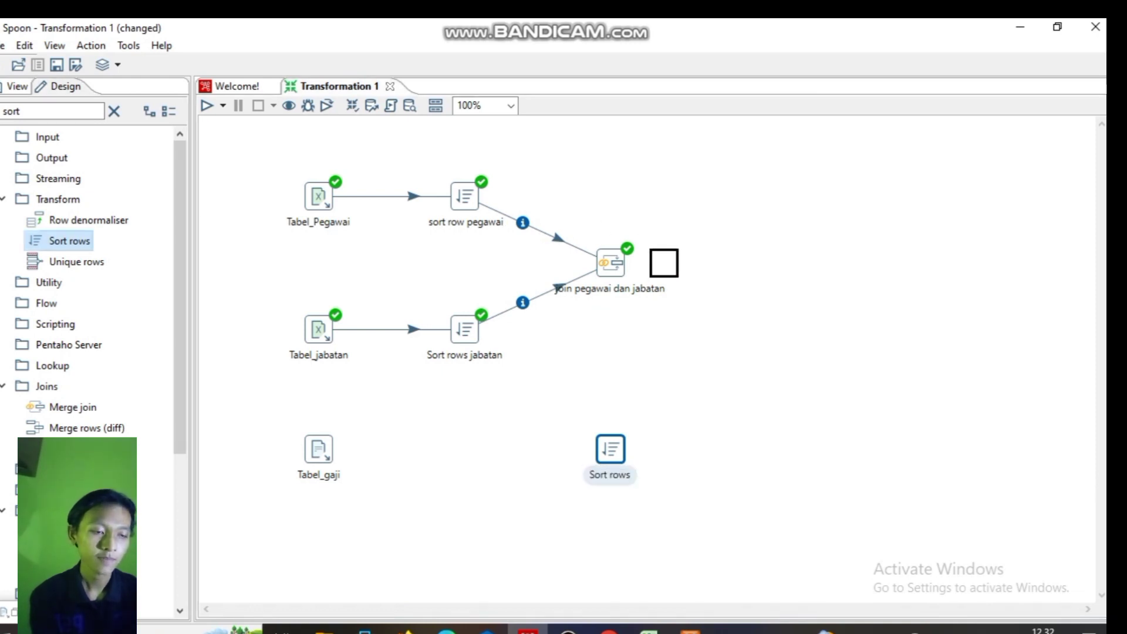
drag(717, 276, 730, 262)
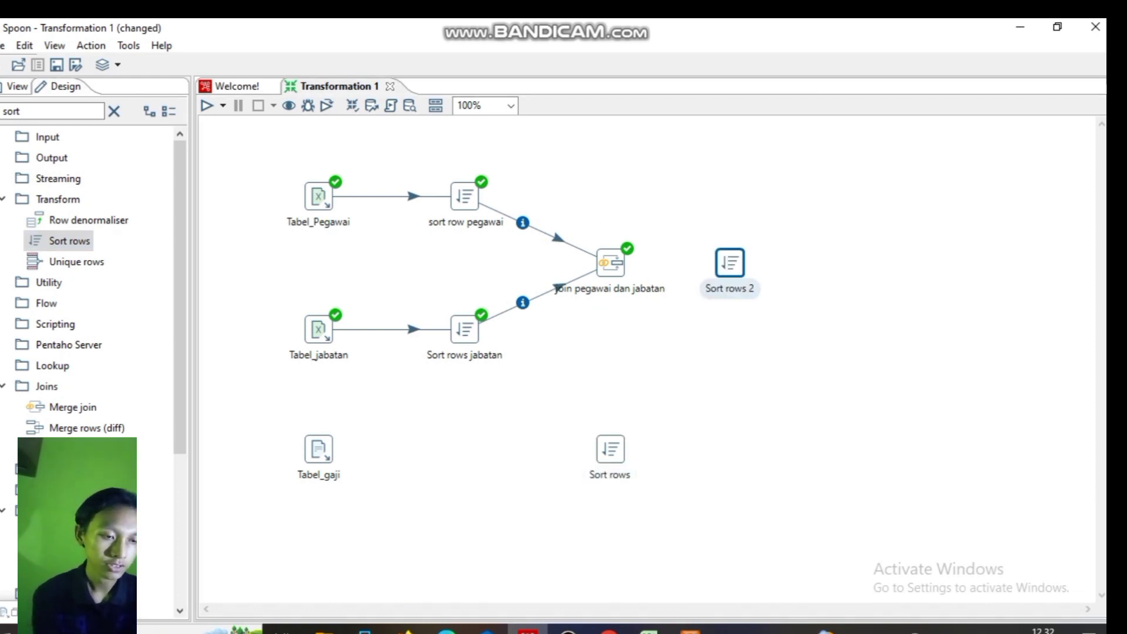
drag(611, 448, 730, 435)
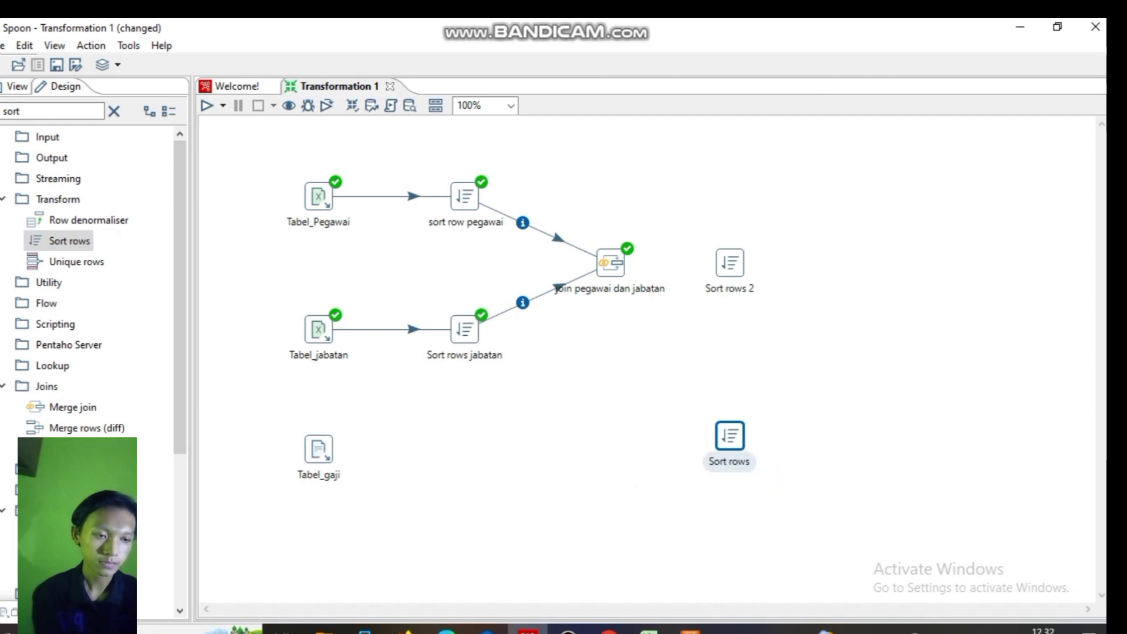
mouse_move(730, 435)
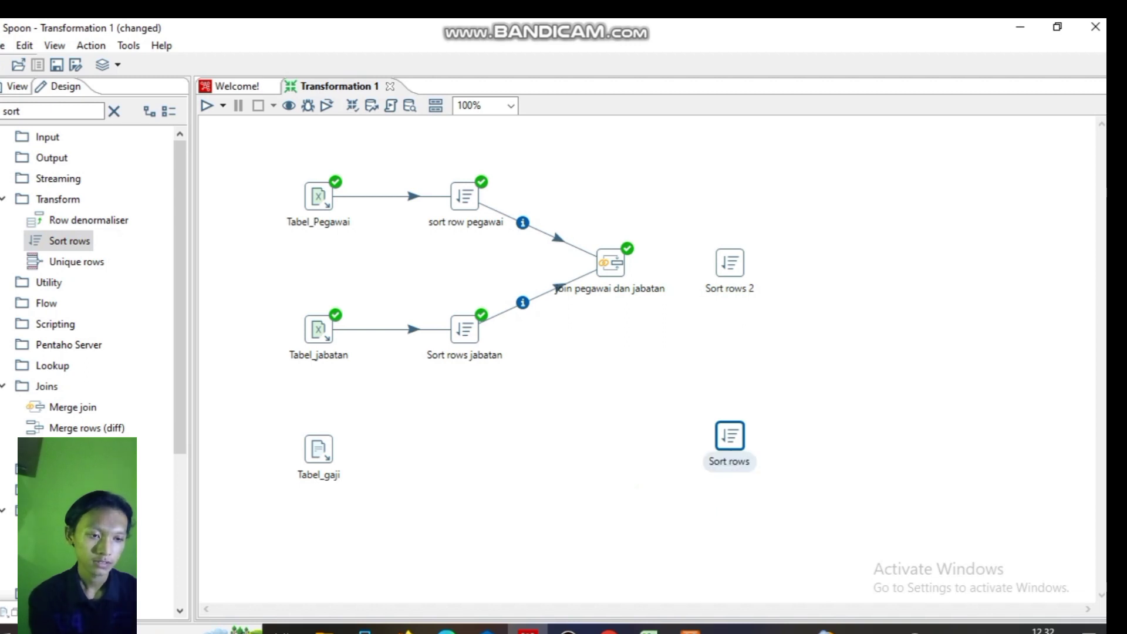
Step: Create a hop from the join pegawai dan jabatan step to Sort rows 2
click(558, 288)
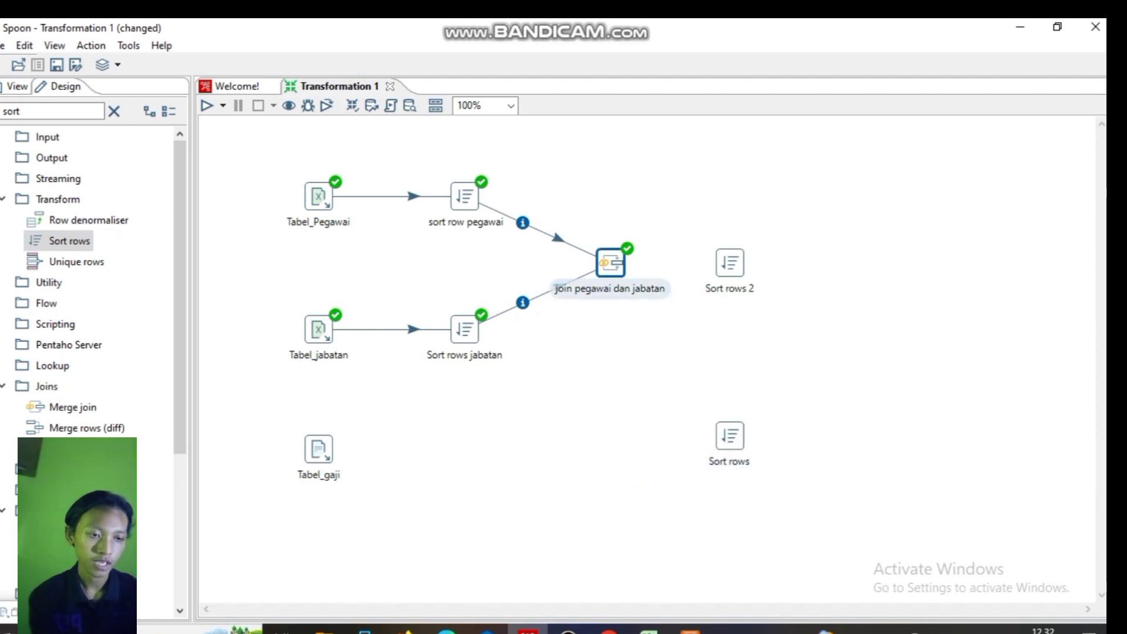
mouse_move(611, 264)
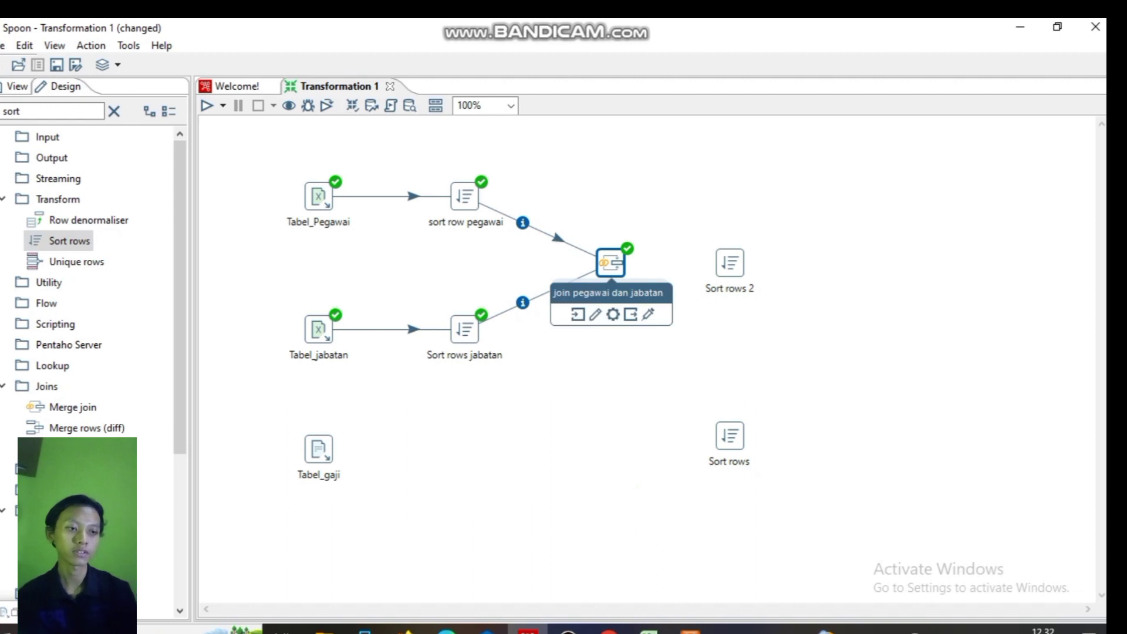
click(630, 314)
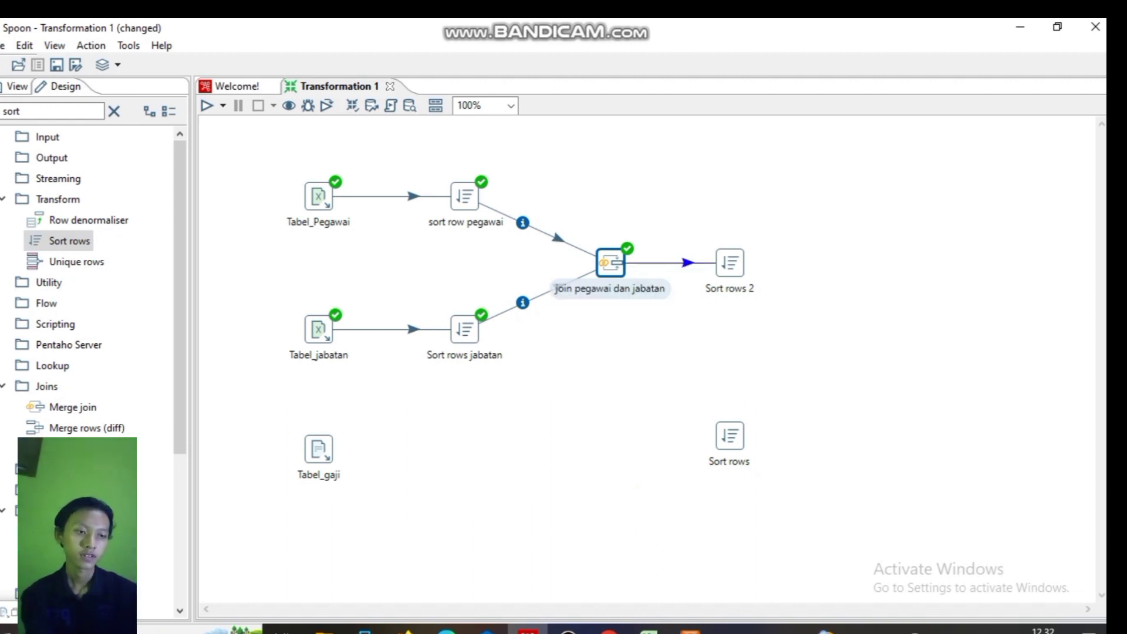
click(730, 263)
mouse_move(722, 263)
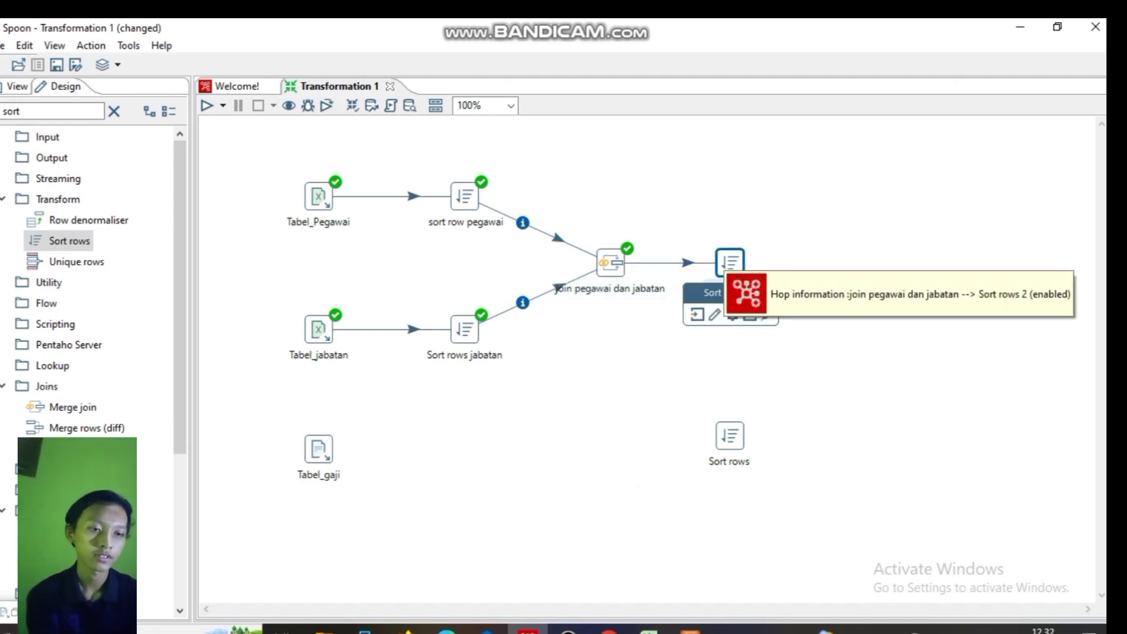
Step: Rename the Sort rows 2 step after the pegawai-jabatan join as Sort rows PJ
double_click(730, 262)
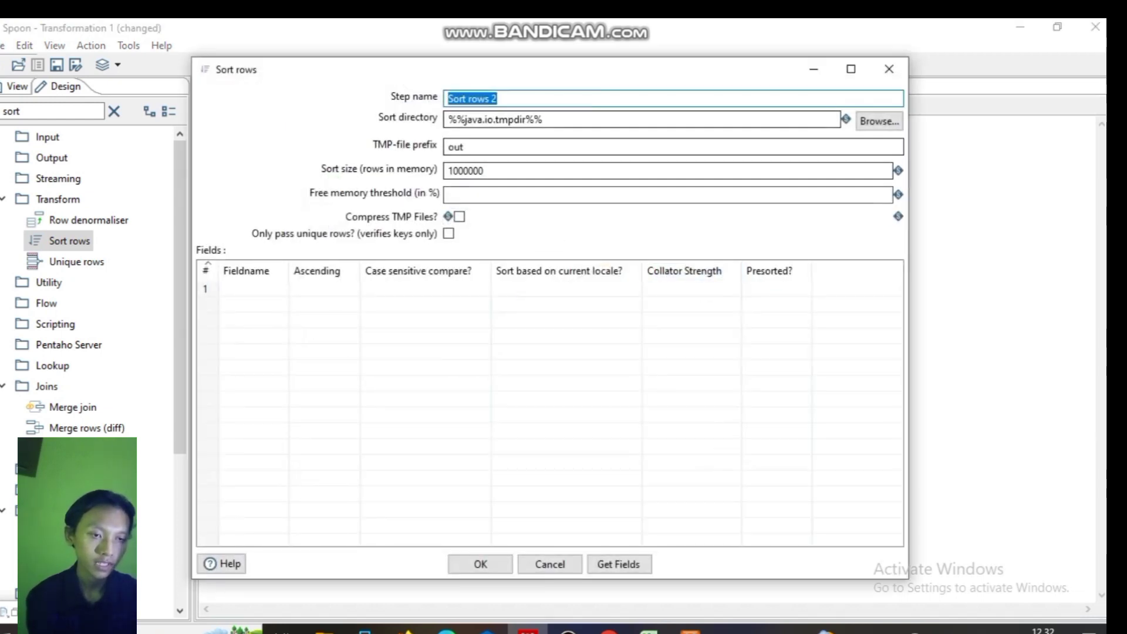
click(540, 98)
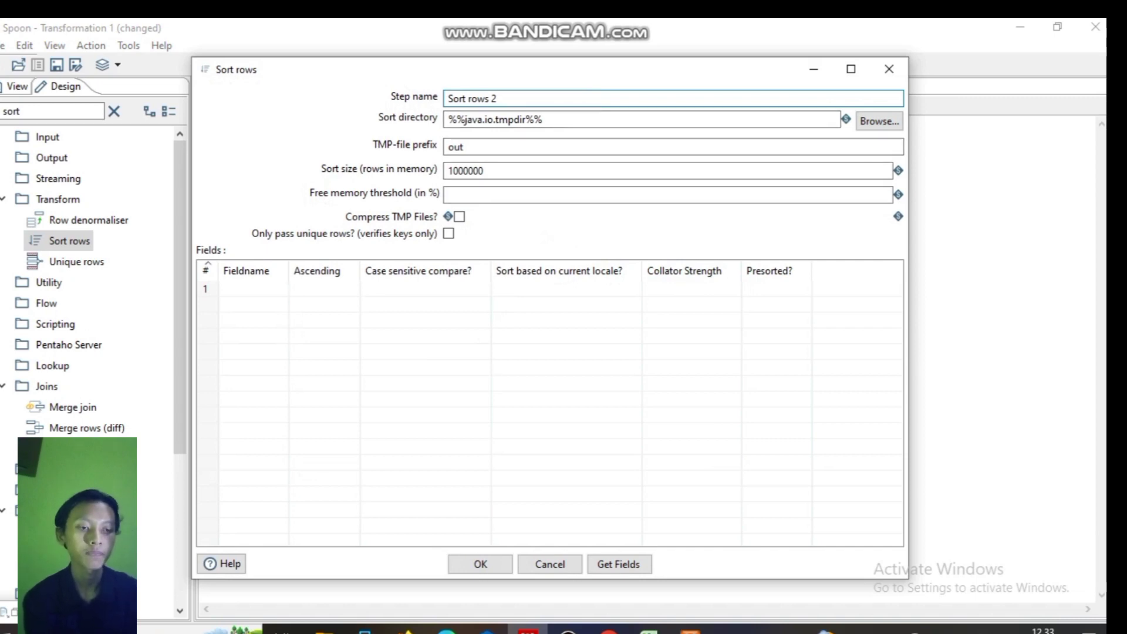
key(shift+Left)
key(BackSpace)
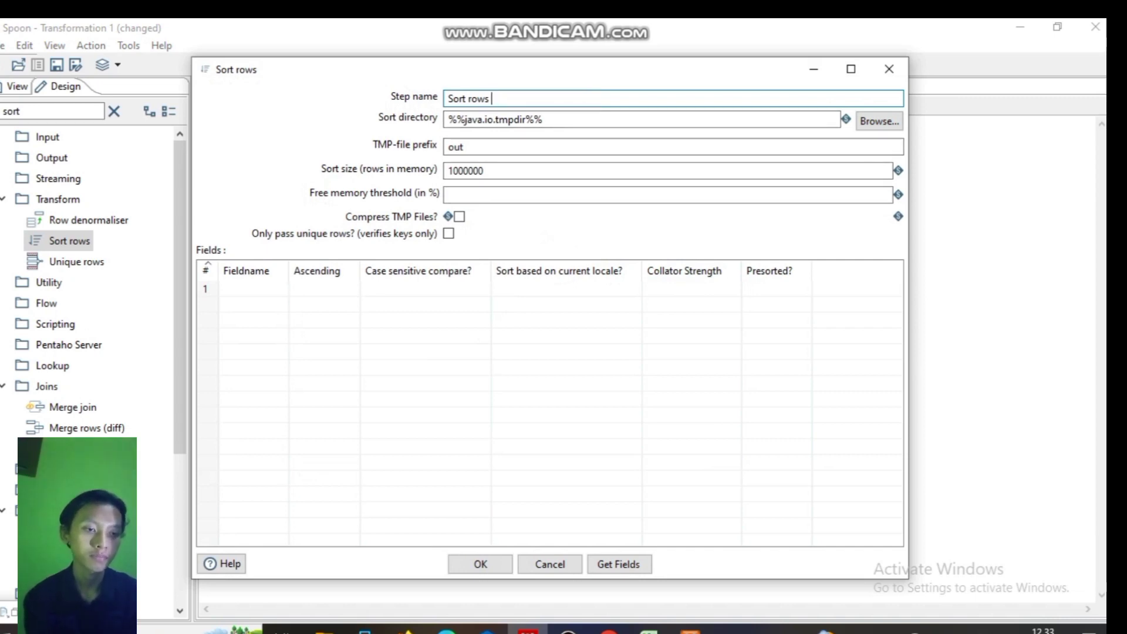
text(PJ)
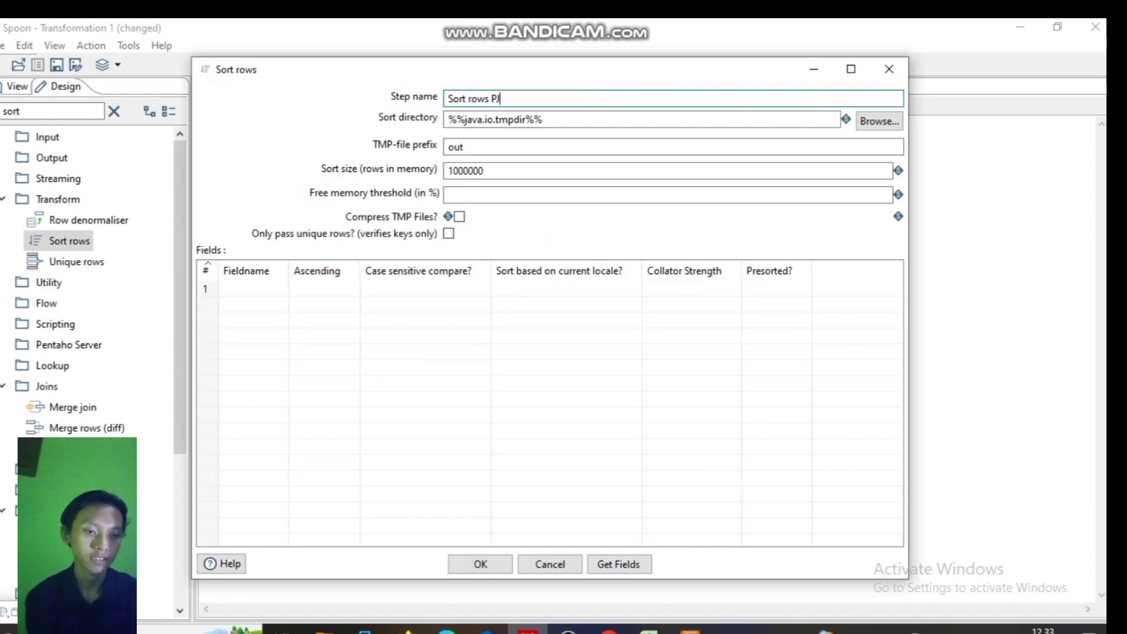
Step: Set Sort rows PJ to sort on Kode_jabatan with Ascending Y and confirm the step settings
click(247, 289)
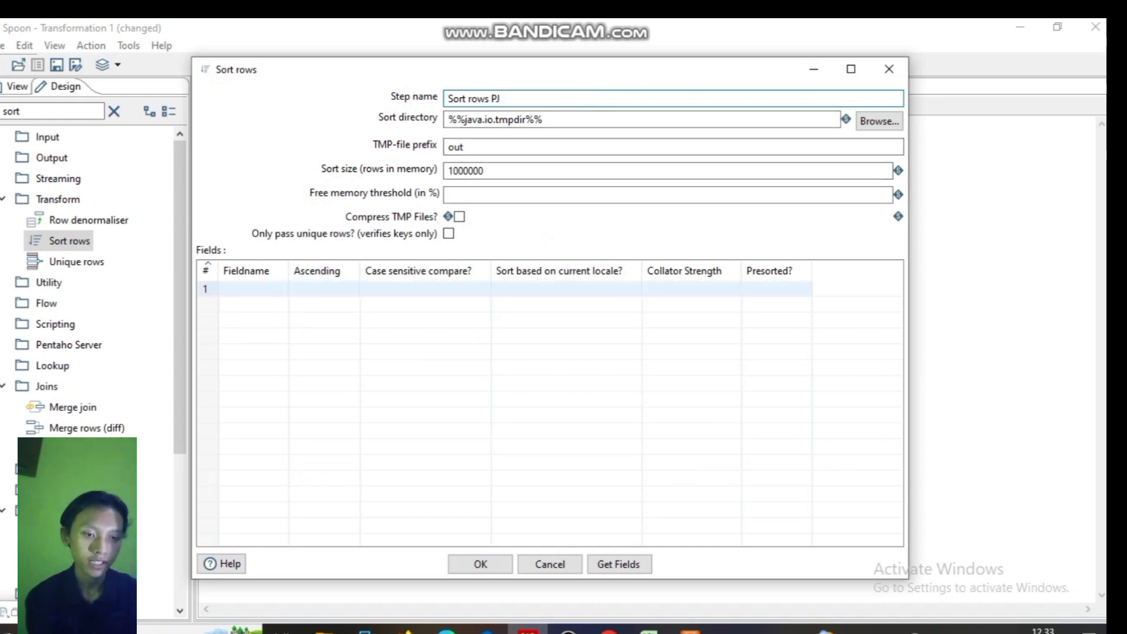
click(252, 288)
click(282, 288)
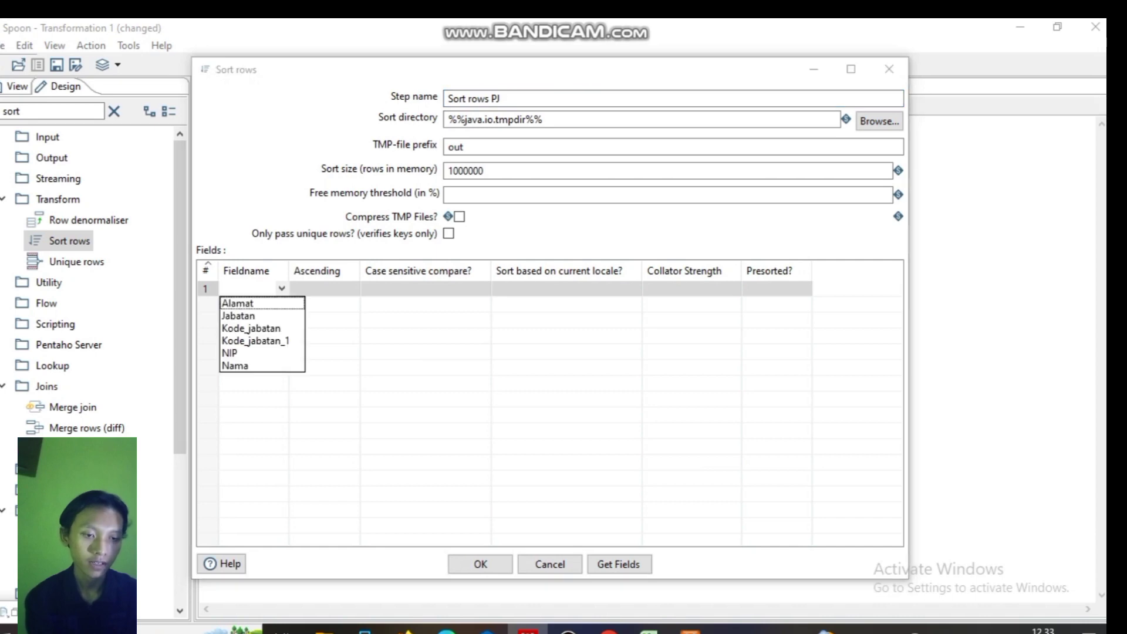
click(251, 328)
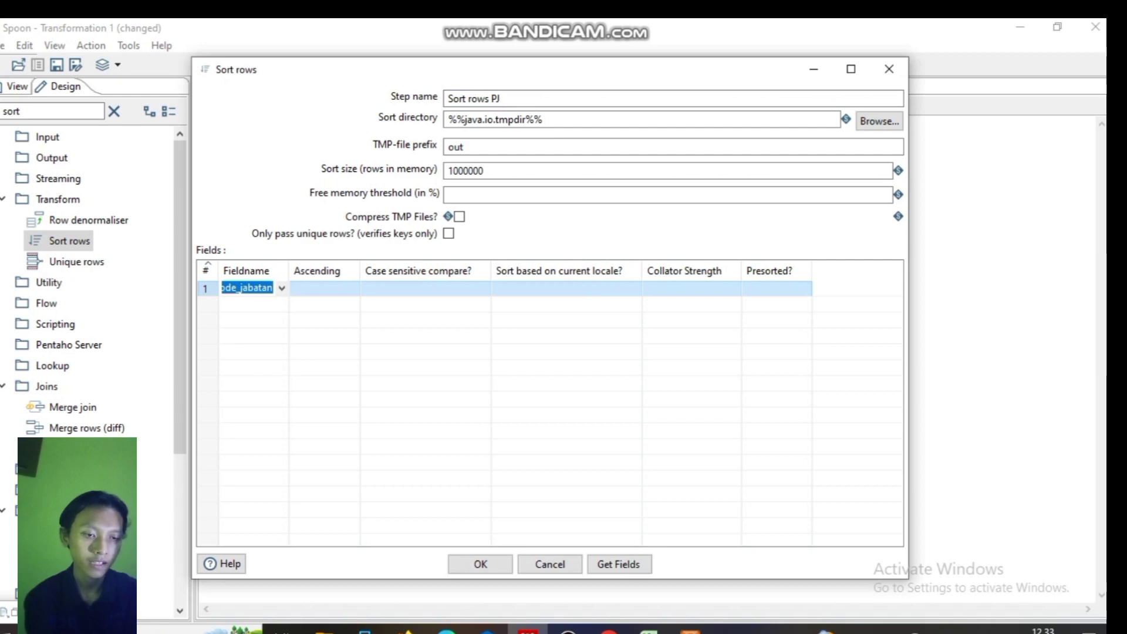
click(317, 288)
click(353, 288)
click(353, 288)
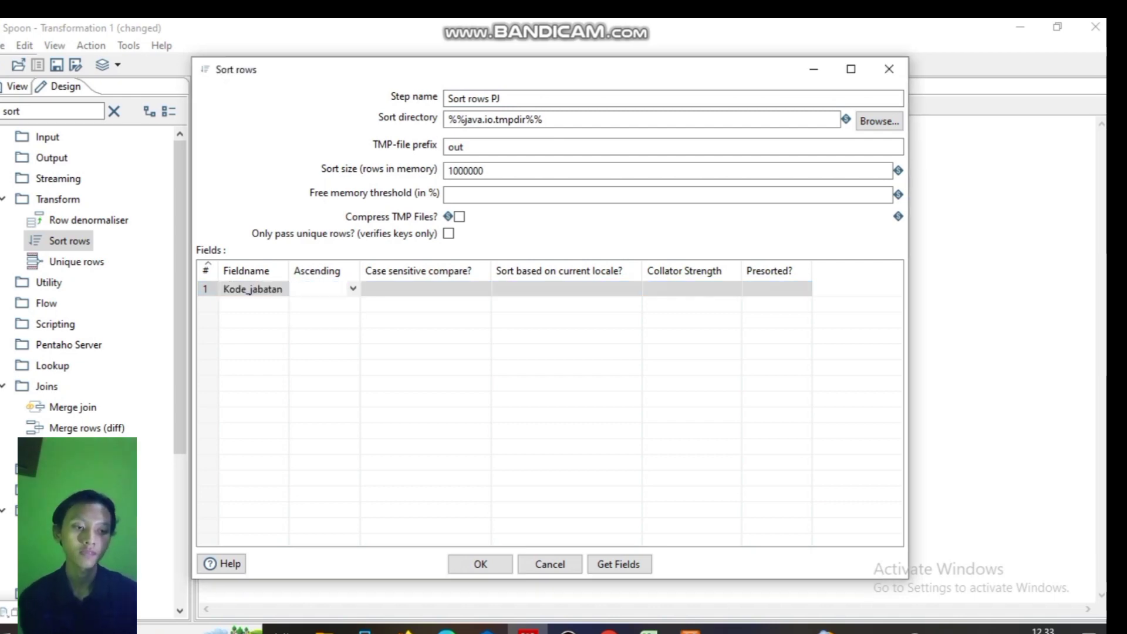
click(353, 288)
click(317, 303)
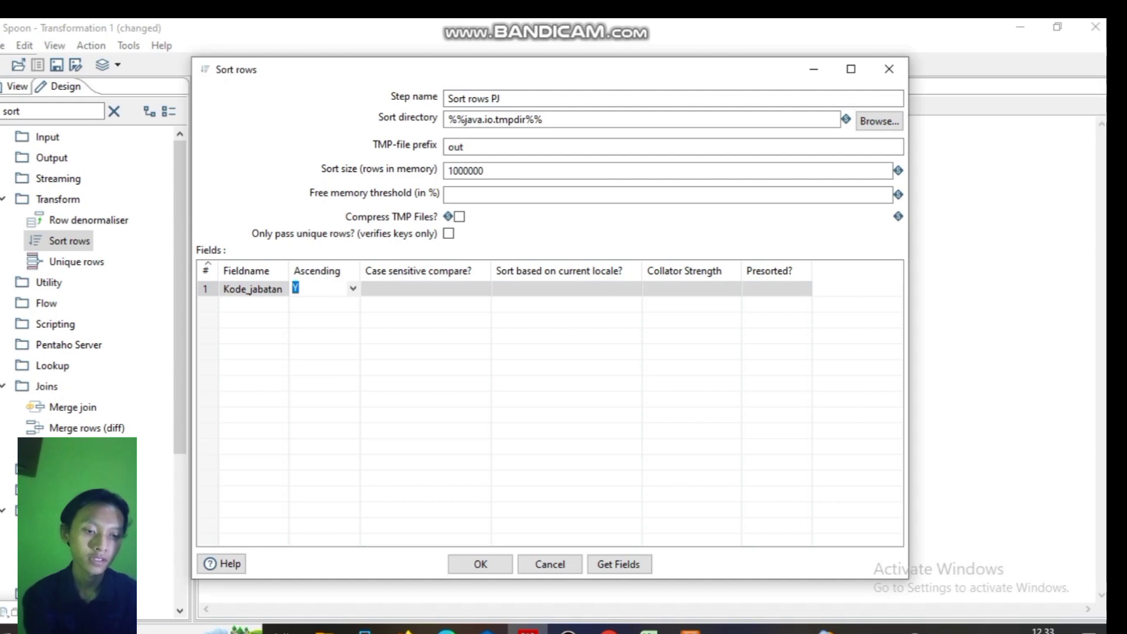
key(Return)
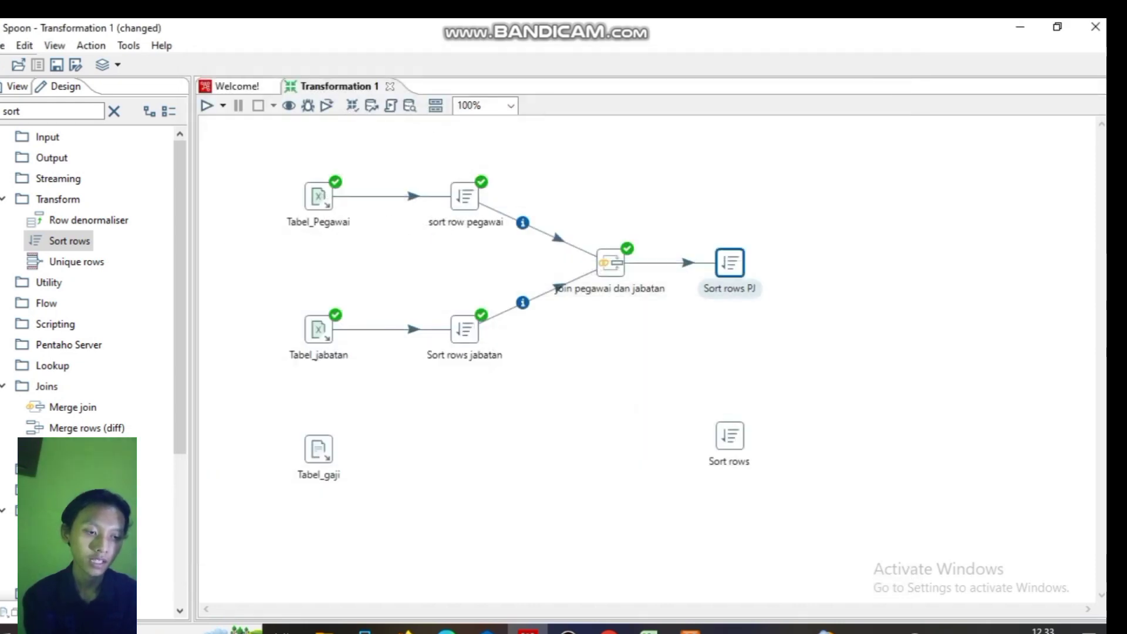
Step: Create a hop from Tabel_gaji to the unconnected Sort rows step as main output of step
click(319, 448)
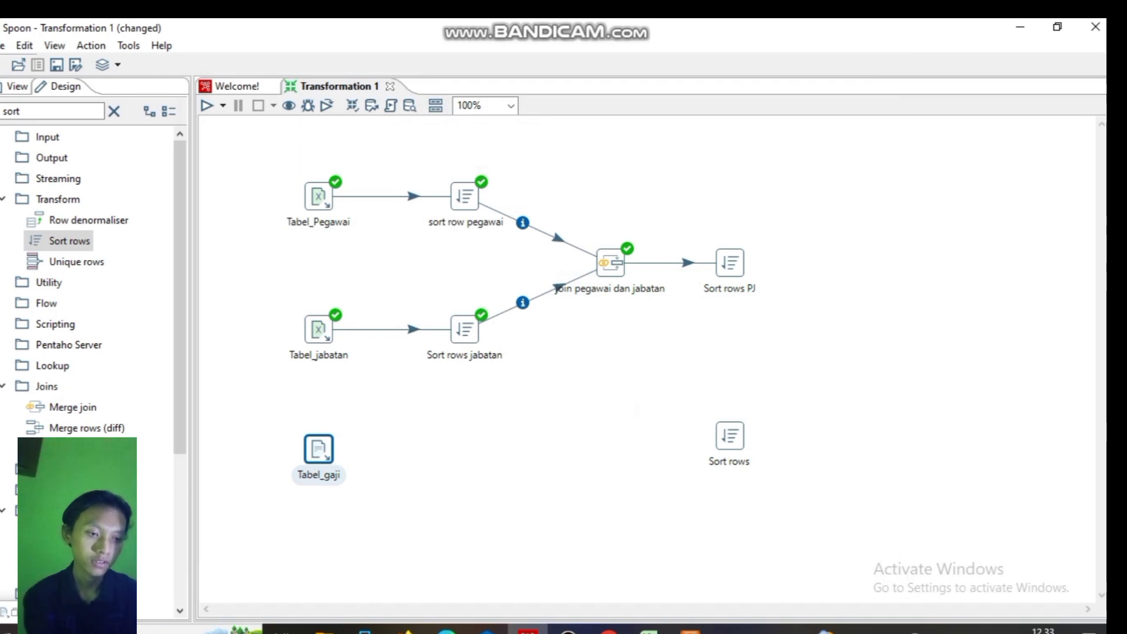
mouse_move(319, 448)
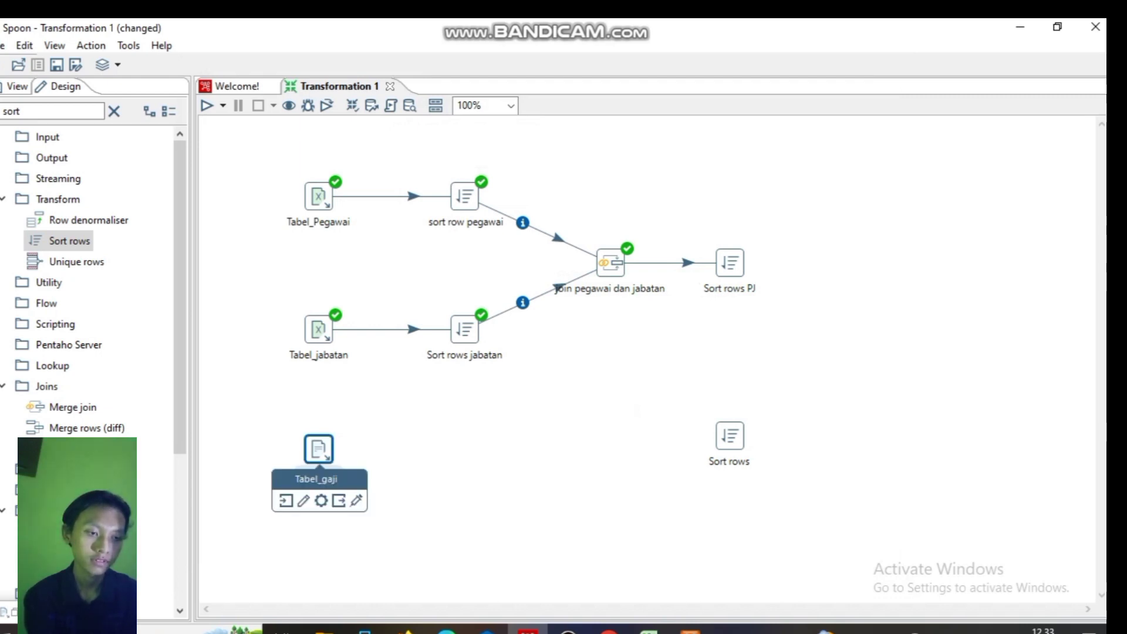
drag(339, 500, 730, 436)
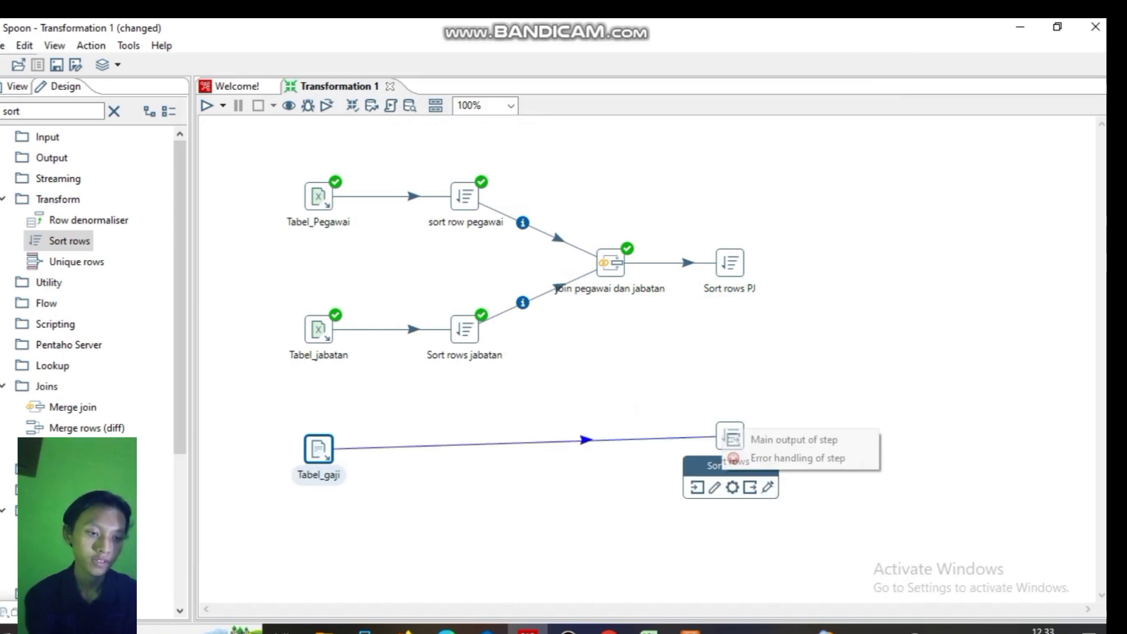
click(794, 440)
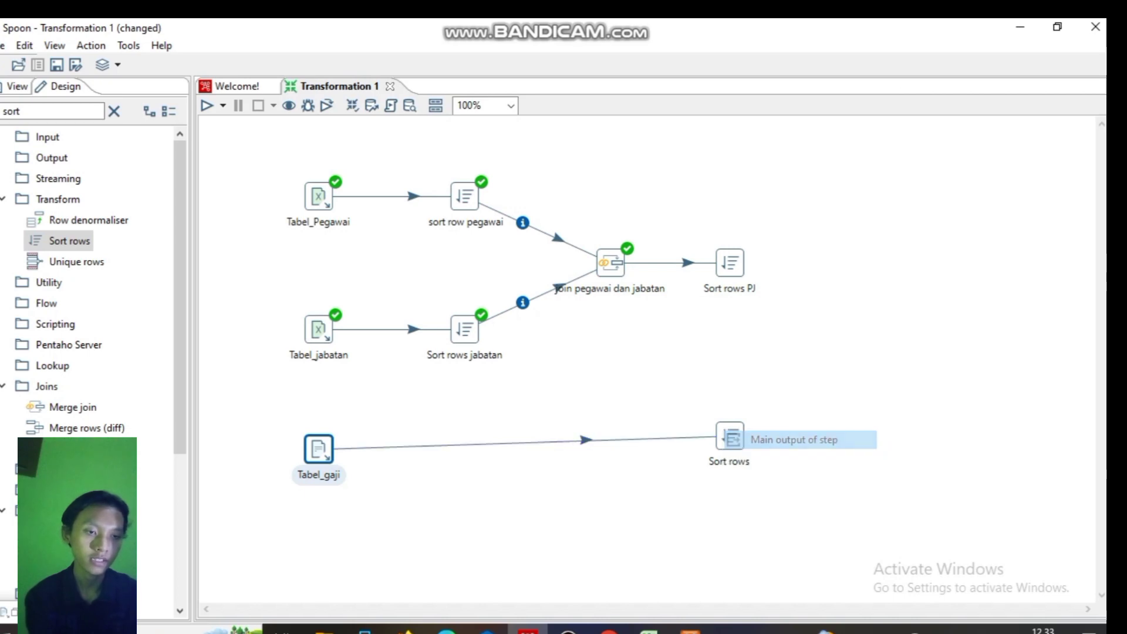
Step: Rename the Sort rows step connected to Tabel_gaji as Sort rows gaji
double_click(730, 436)
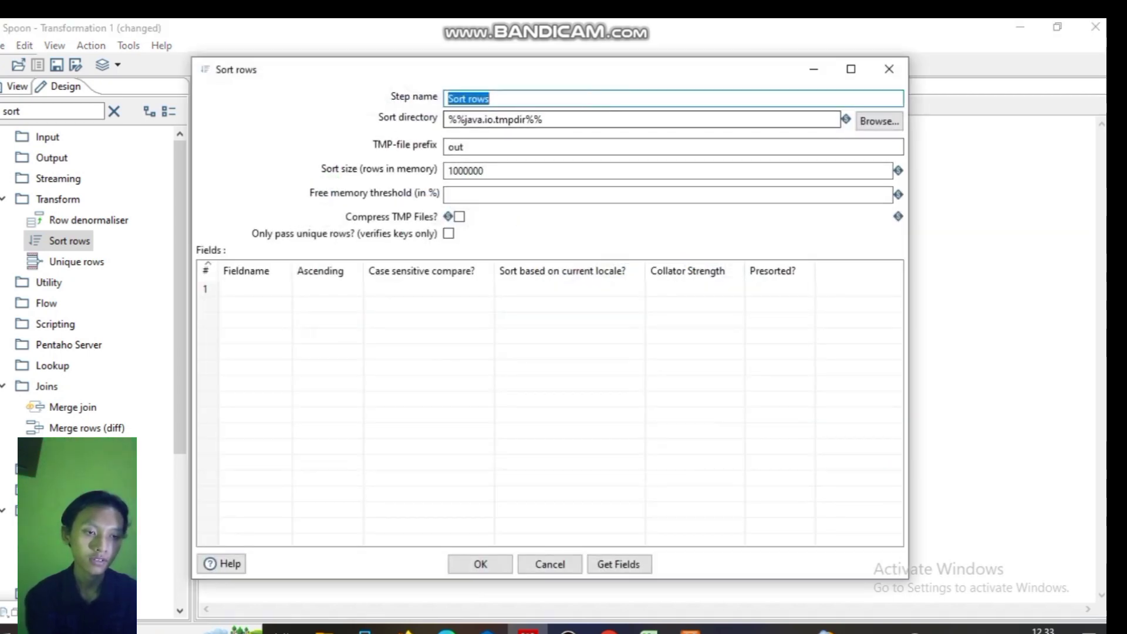
click(491, 98)
text(gaji)
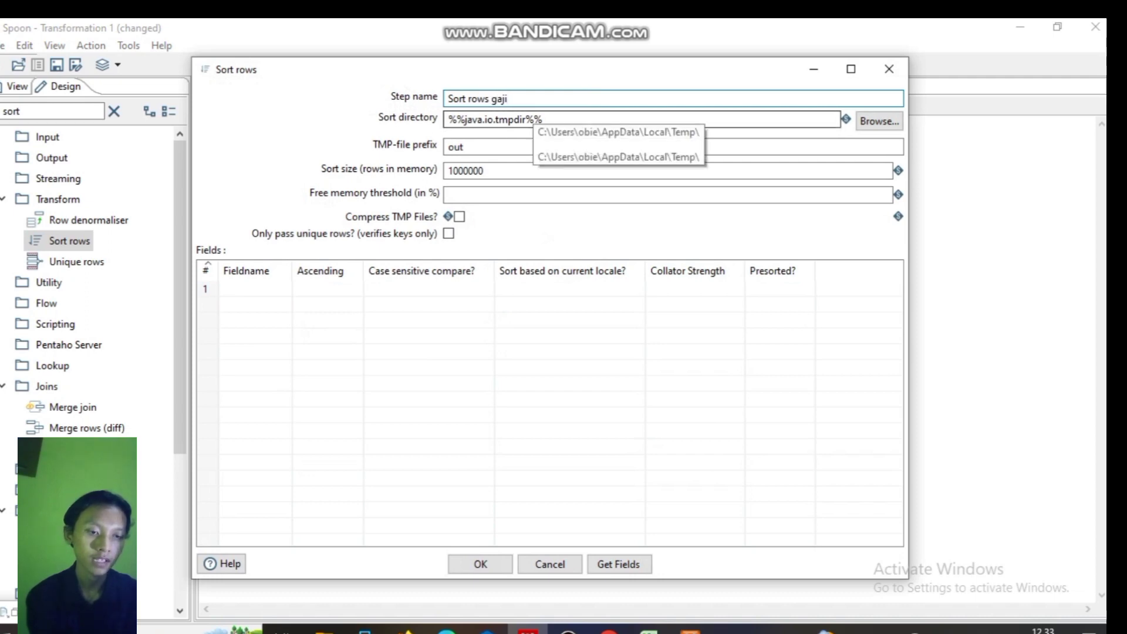
Step: Set Sort rows gaji to sort on Kd_Jabatan with Ascending Y, confirm, and move the step level with Tabel_gaji
click(250, 288)
click(285, 289)
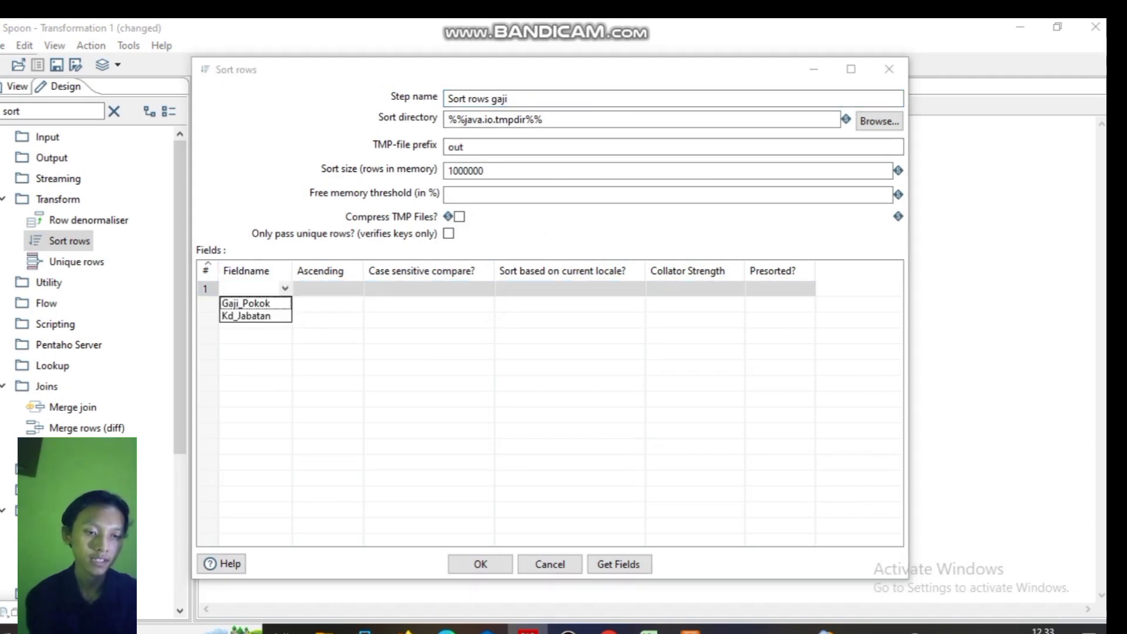
click(247, 316)
click(326, 288)
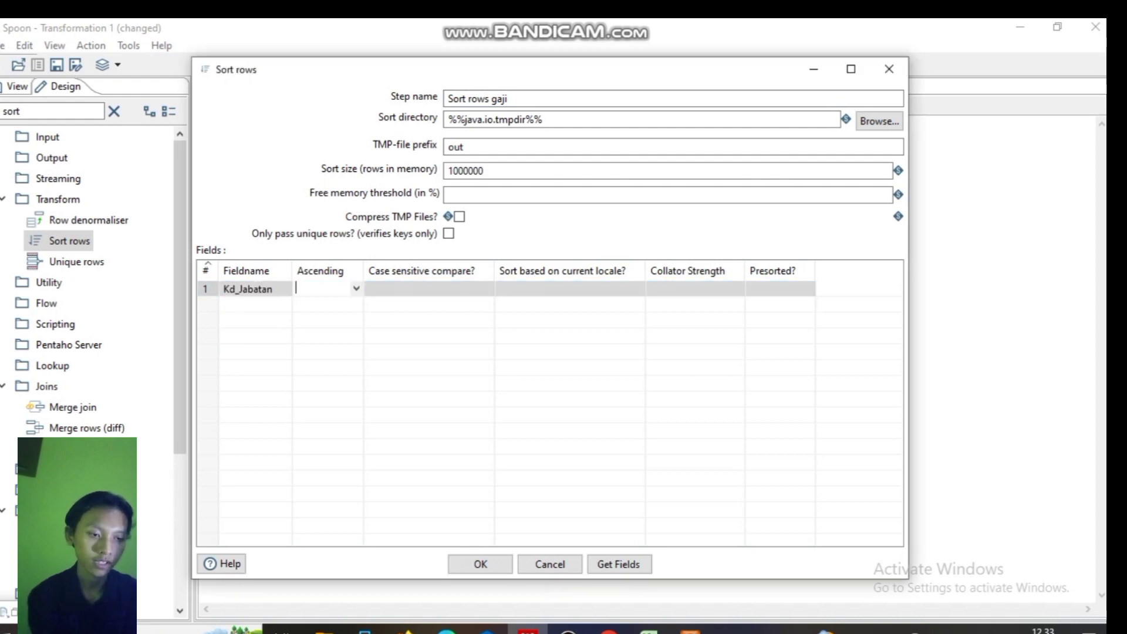
click(356, 288)
click(327, 303)
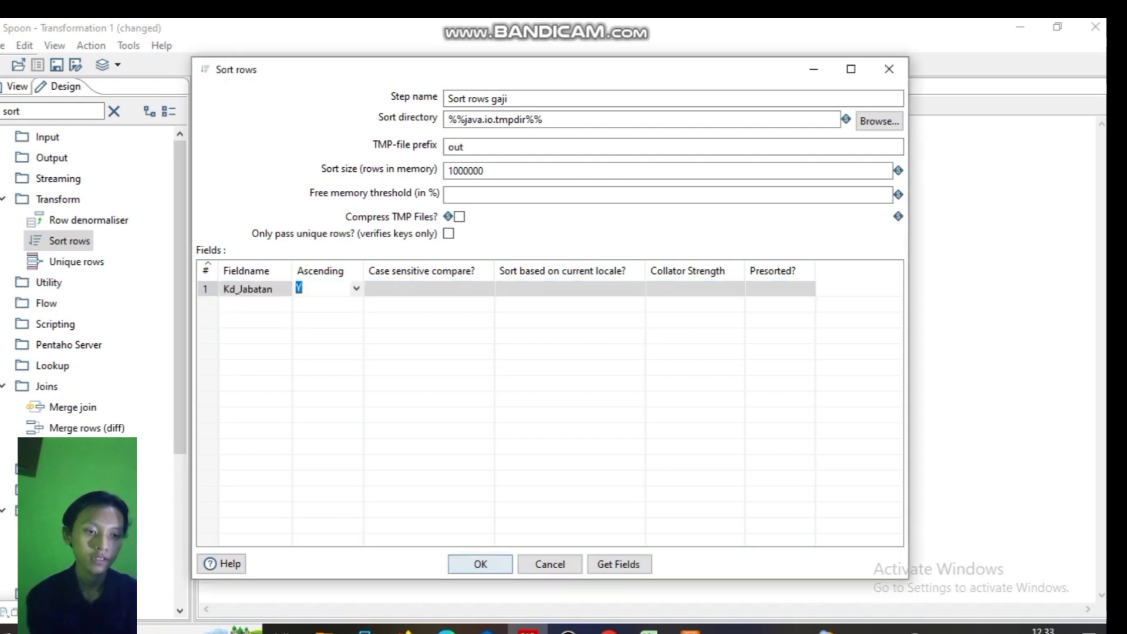
click(480, 565)
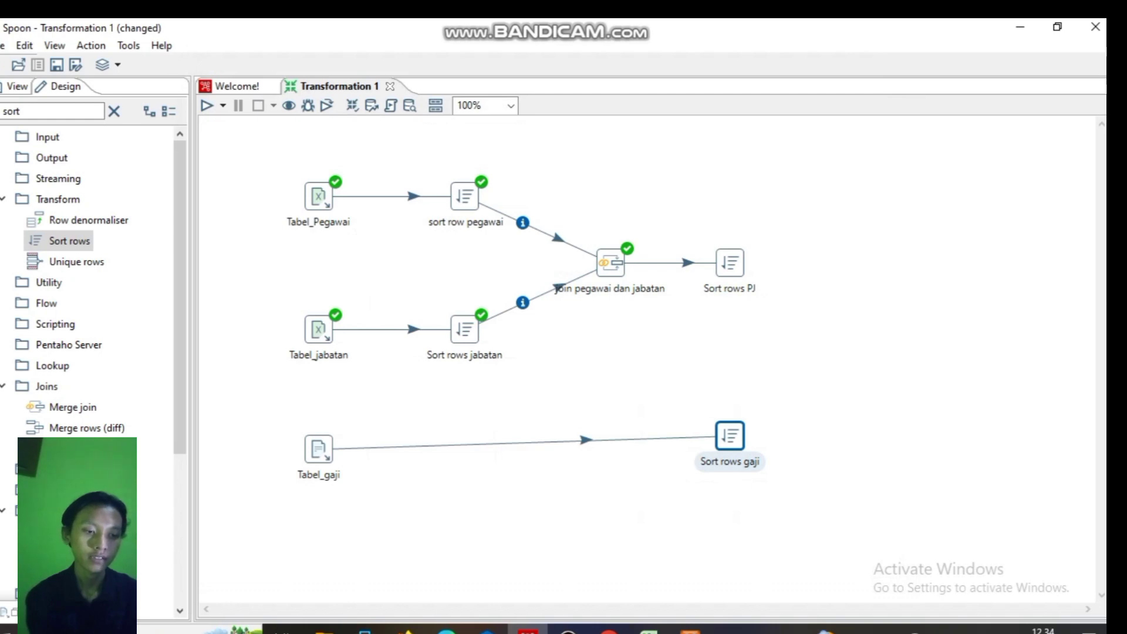
mouse_move(730, 436)
mouse_down()
mouse_move(730, 460)
mouse_move(730, 433)
mouse_move(730, 449)
mouse_up()
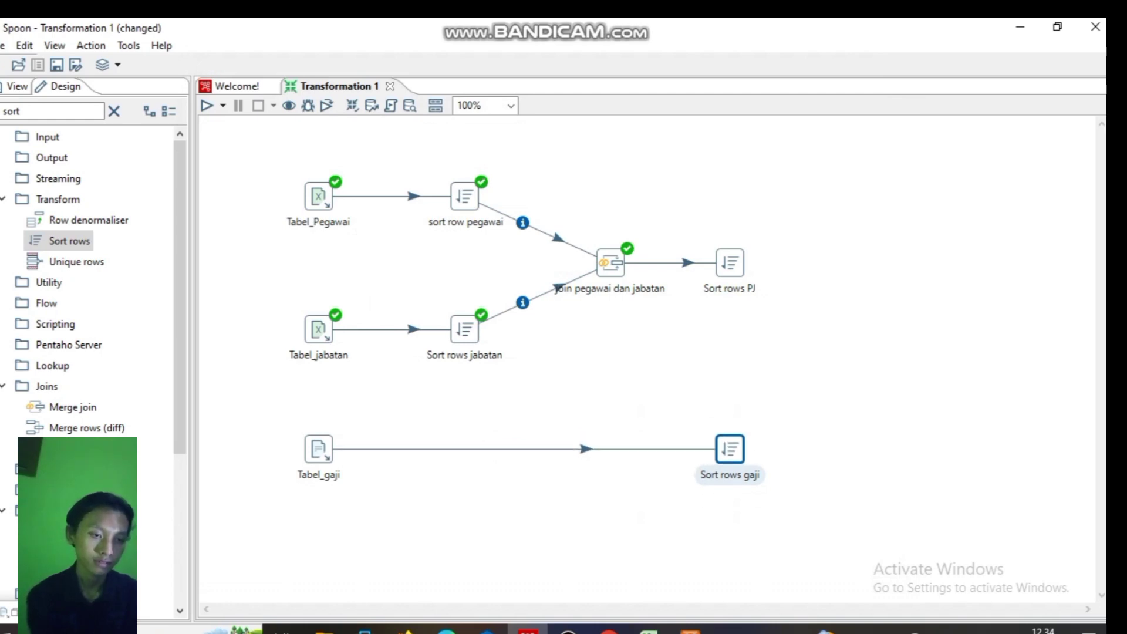
mouse_move(729, 449)
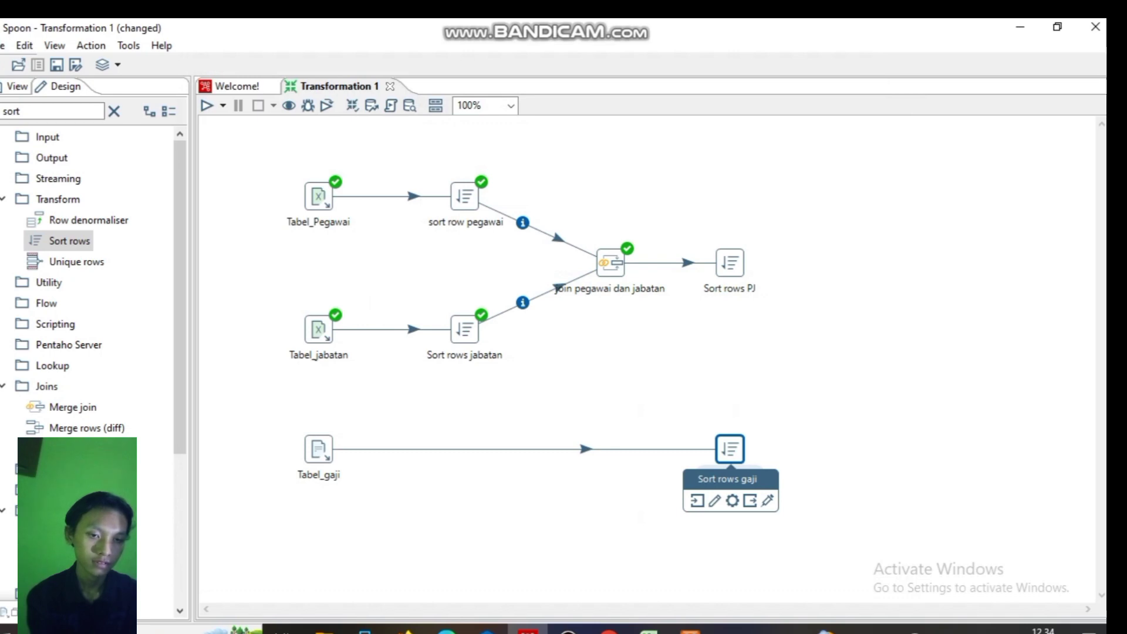
Step: Search the step list for "mer" and add a Merge join step to the right of and between the two final sort steps
click(23, 111)
key(BackSpace)
key(BackSpace)
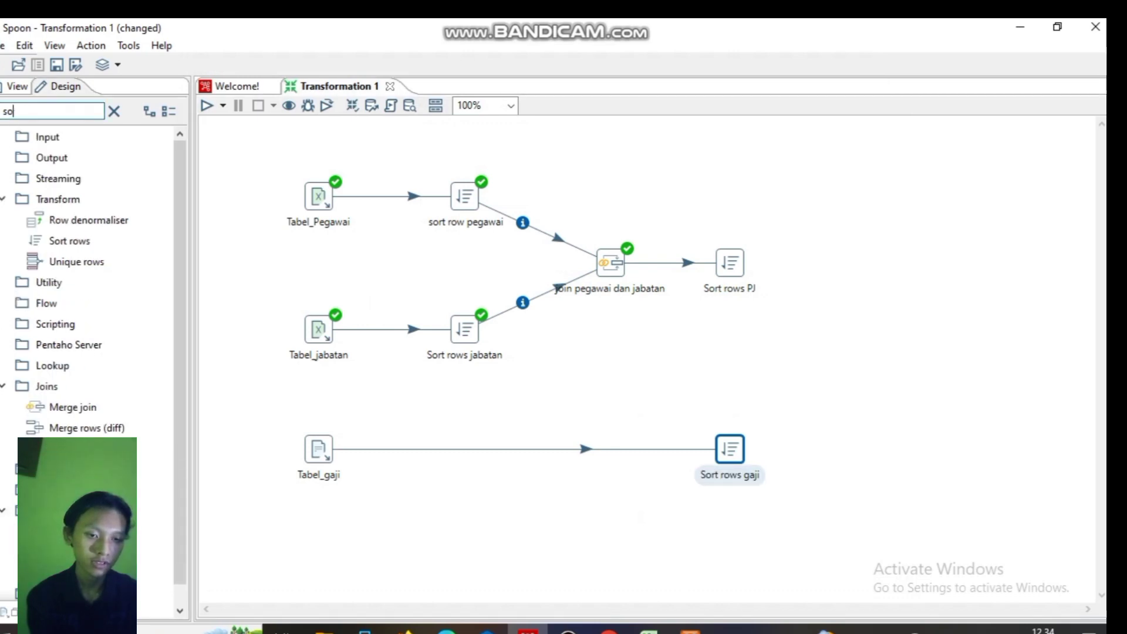
key(BackSpace)
key(BackSpace)
text(mer)
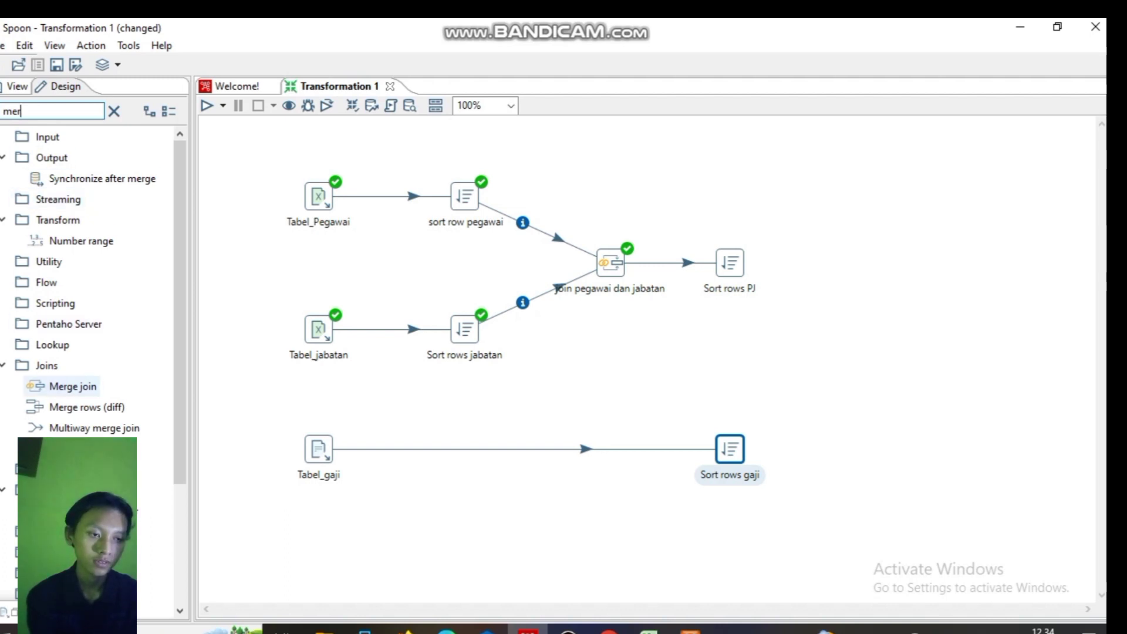
drag(72, 386, 875, 355)
mouse_move(875, 356)
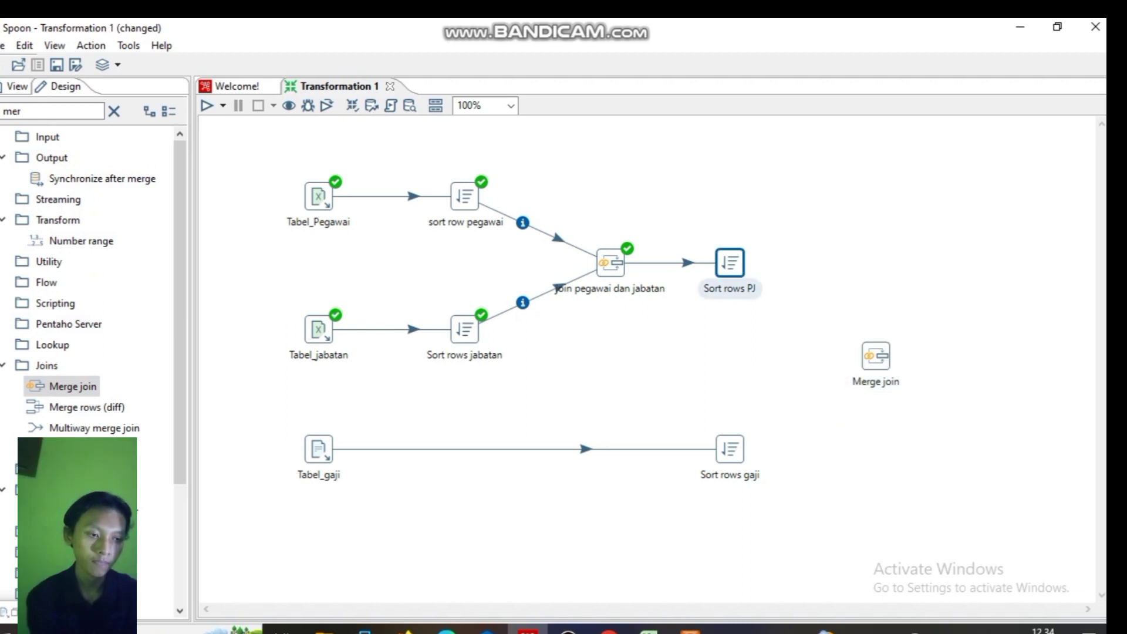
Step: Create hops from Sort rows PJ and Sort rows gaji to the new Merge join step
mouse_move(730, 263)
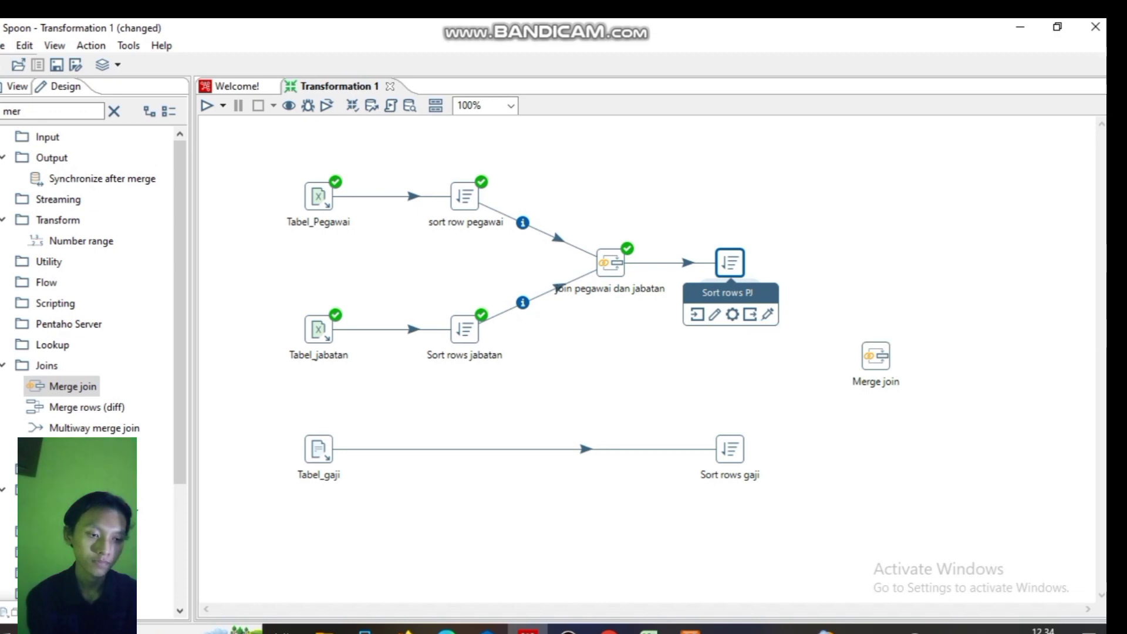
click(750, 315)
drag(750, 316, 875, 356)
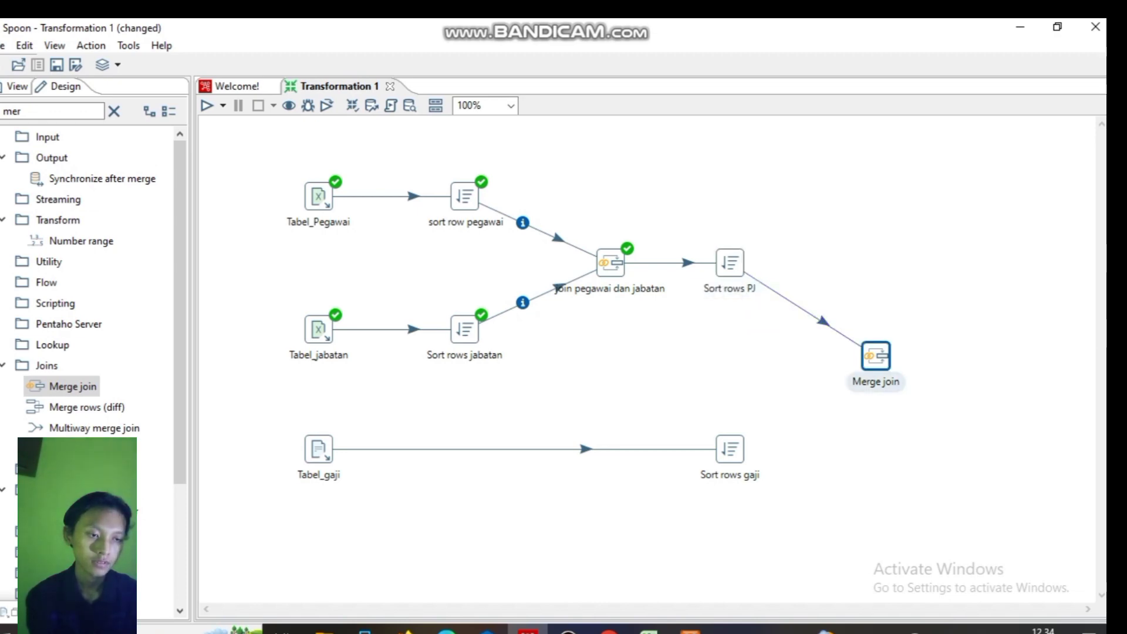
mouse_move(730, 449)
click(750, 500)
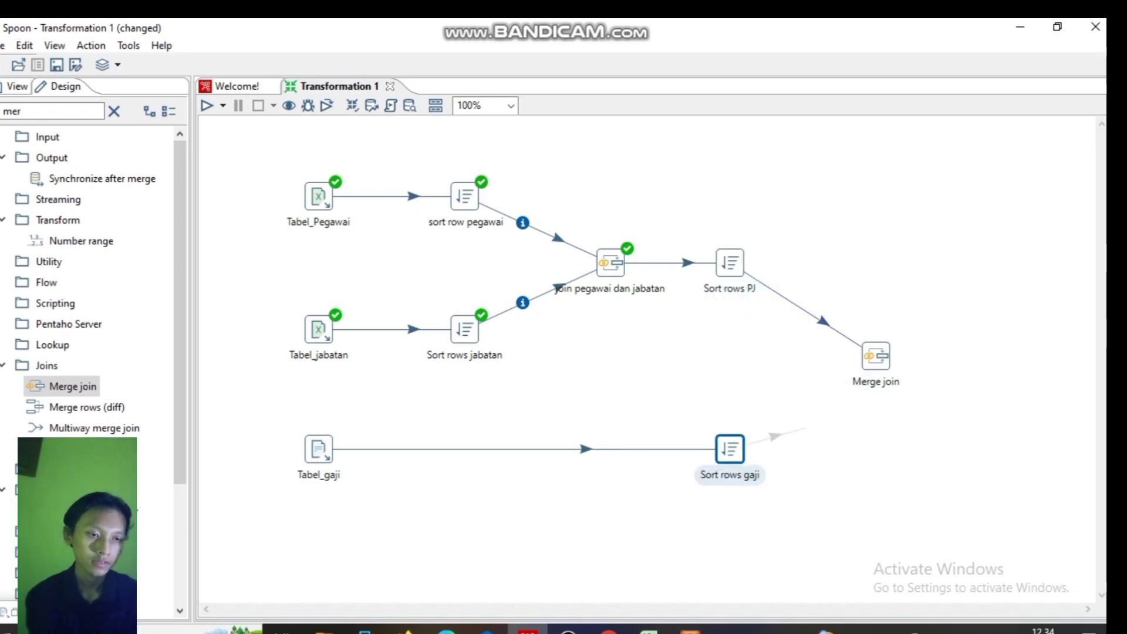
click(876, 356)
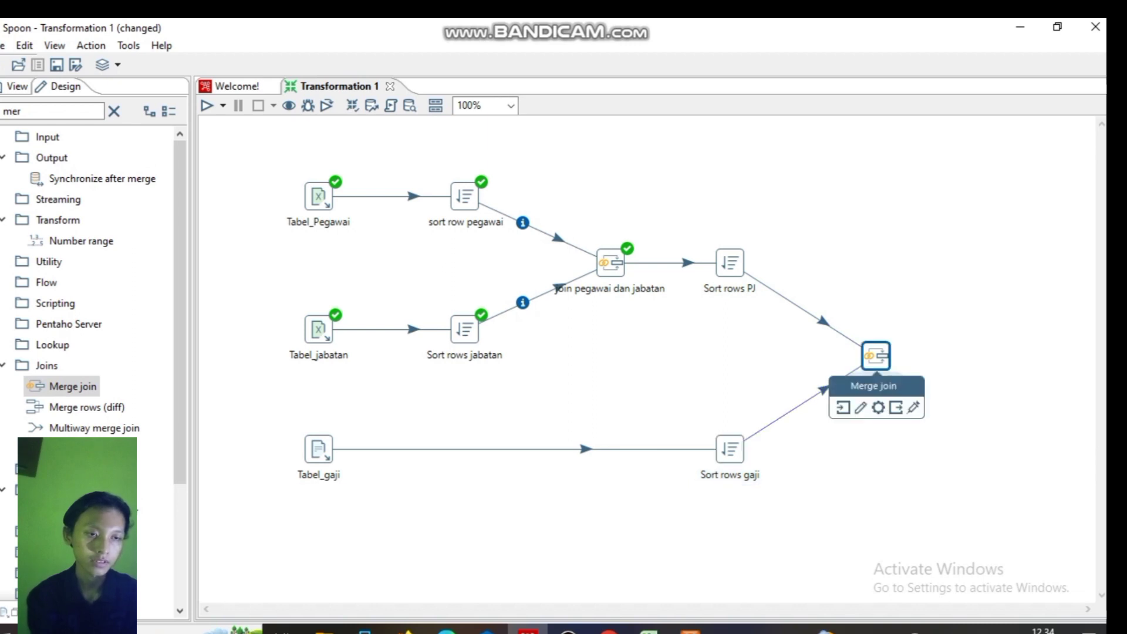
Step: Rename the new Merge join step as join PJG and choose Sort rows PJ as its first step
double_click(875, 355)
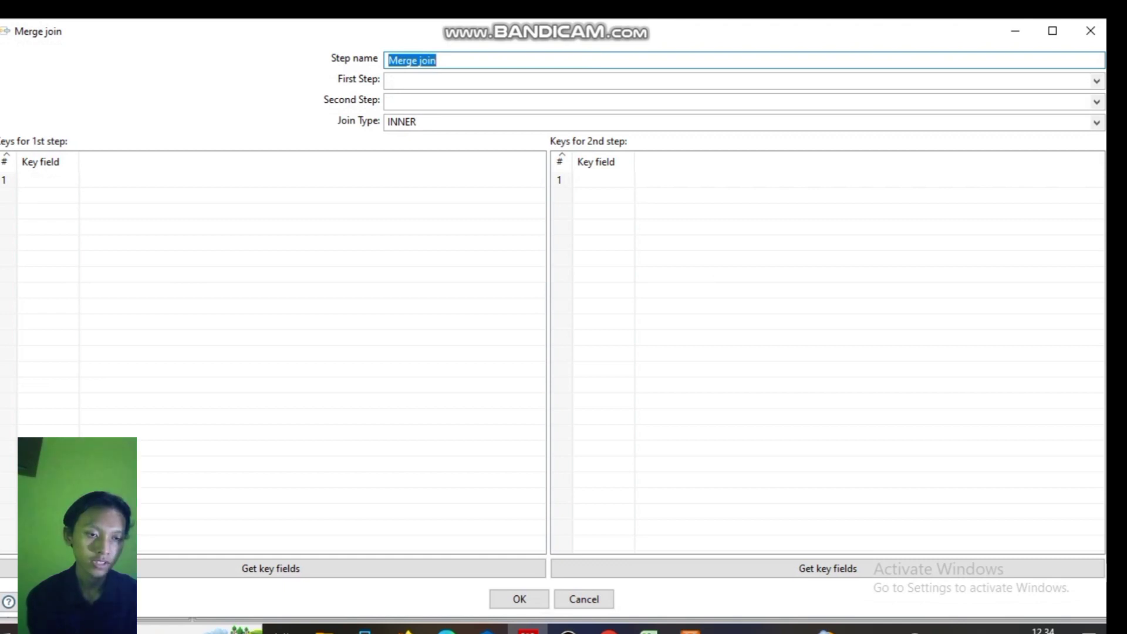
click(419, 61)
key(BackSpace)
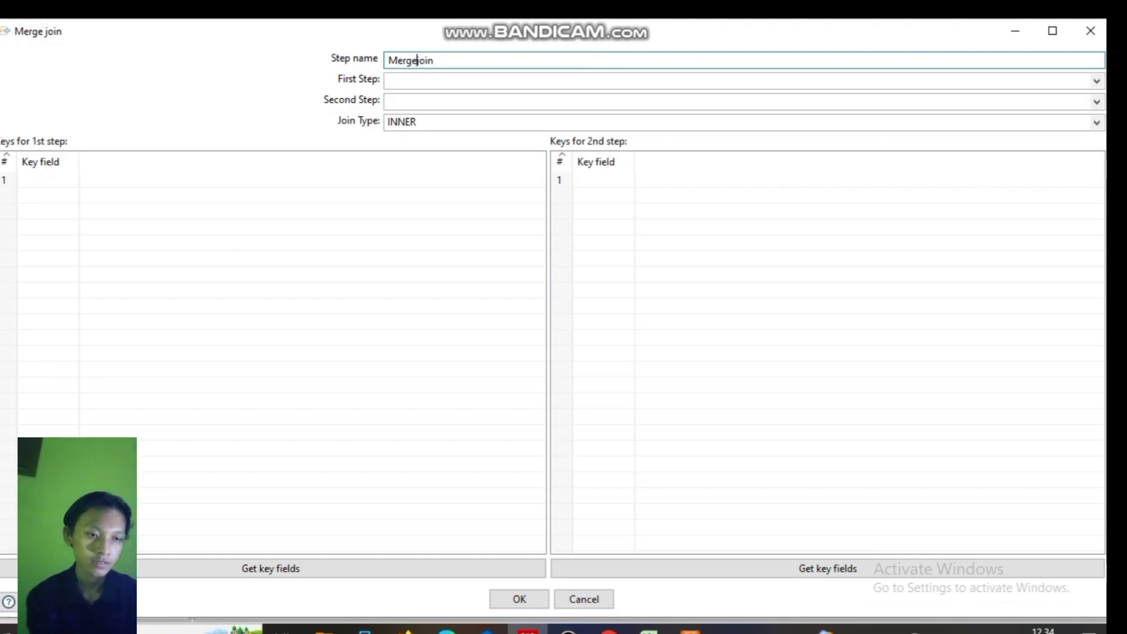
key(BackSpace)
key(BackSpace)
key(BackSpace)
key(BackSpace)
key(BackSpace)
key(End)
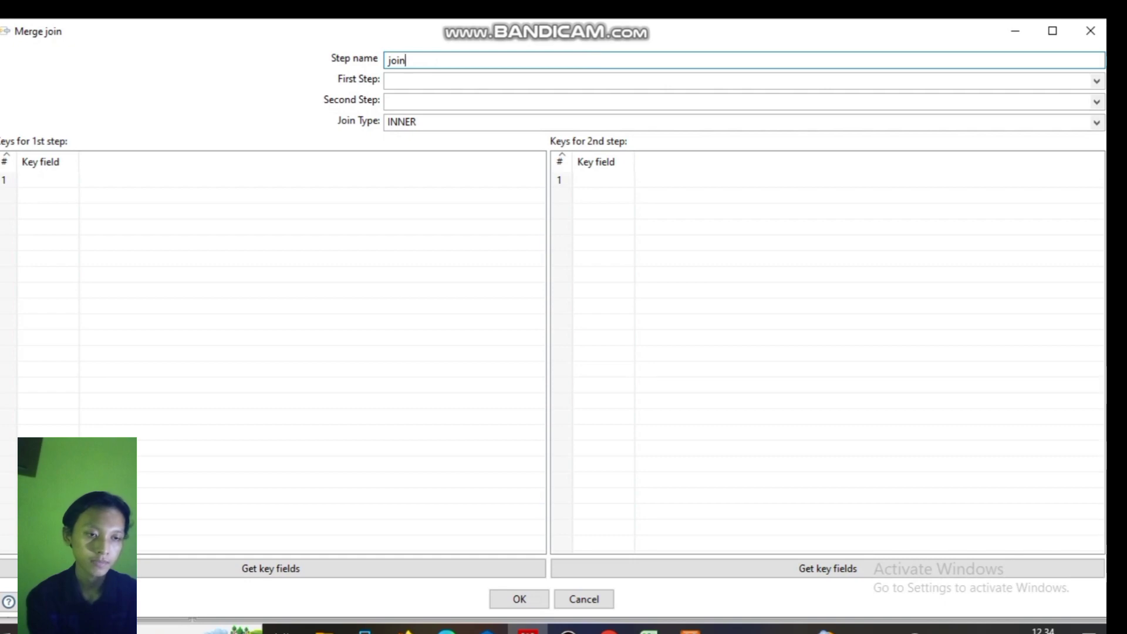
text(PJG)
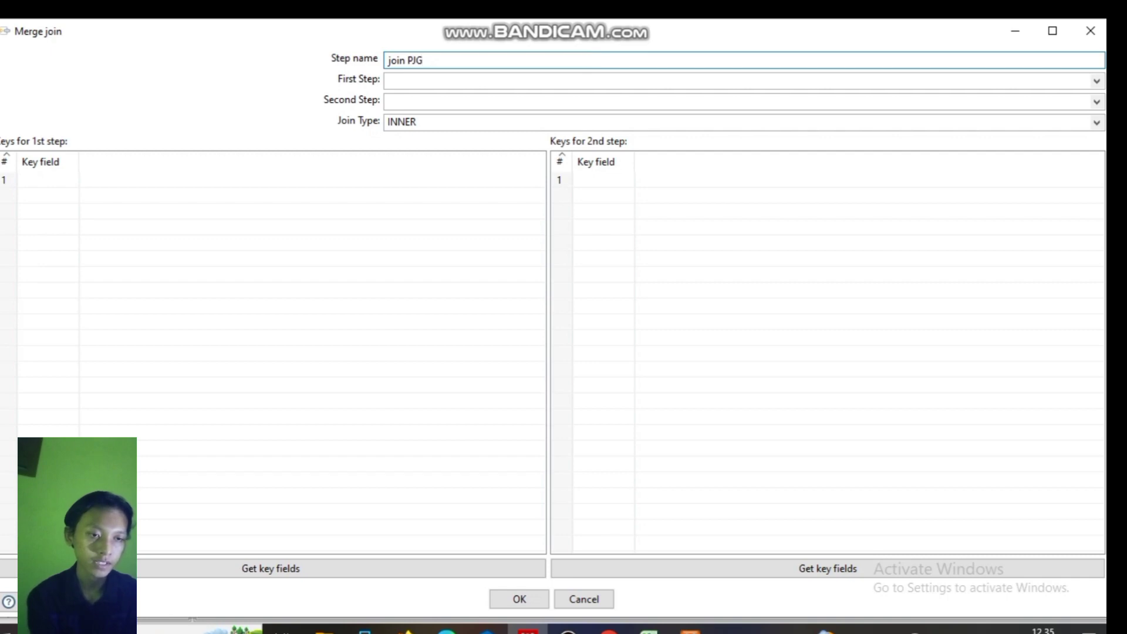
click(1096, 81)
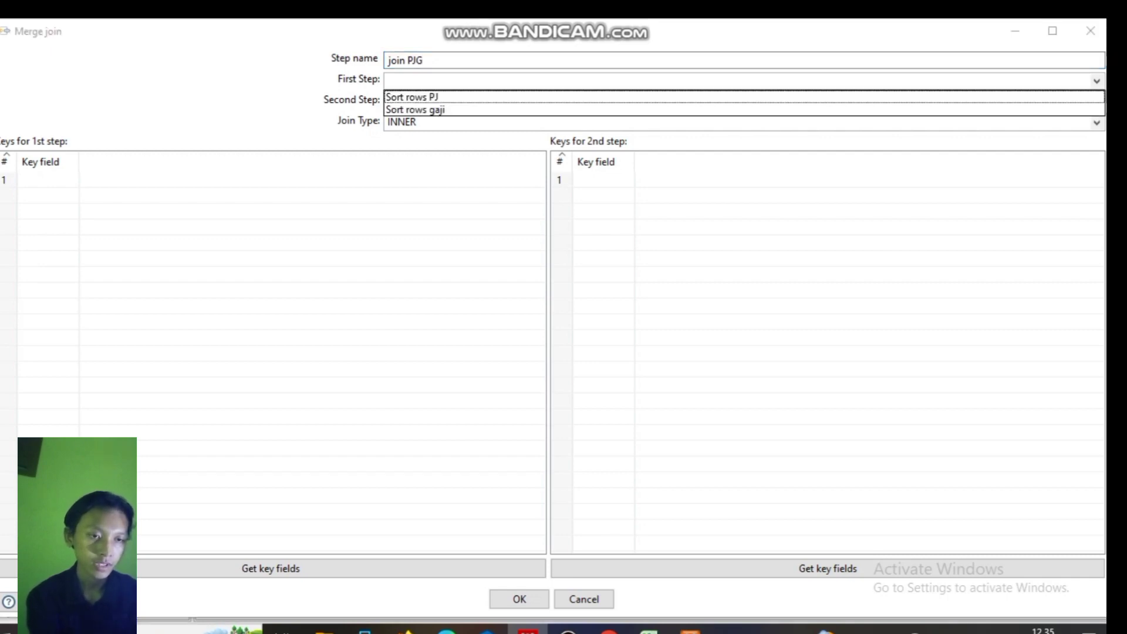
key(Return)
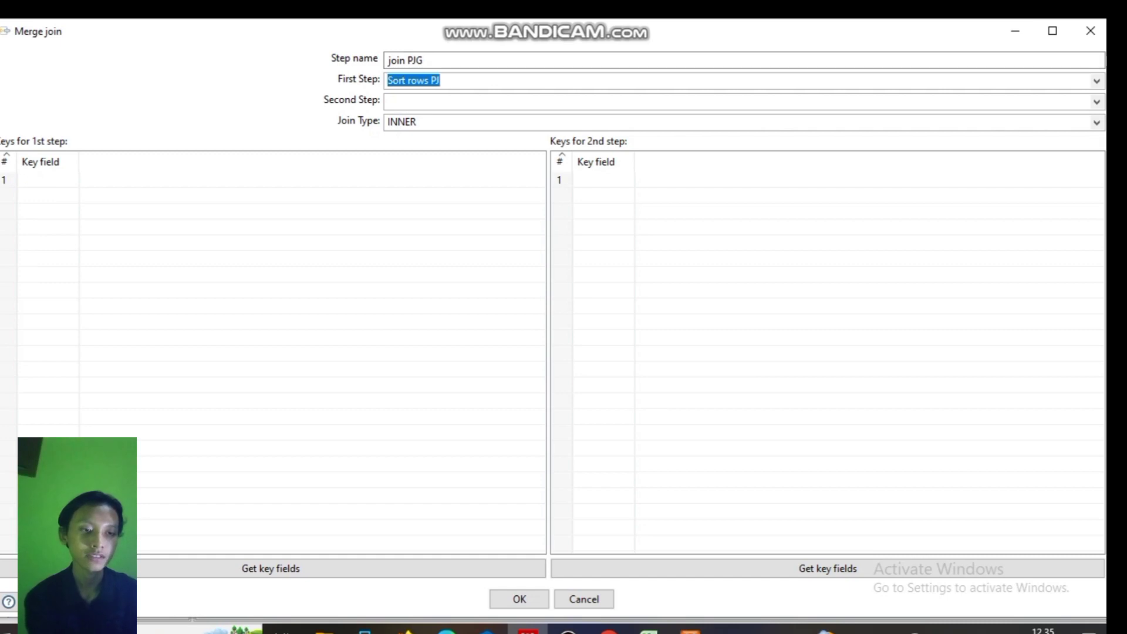
Step: Choose Sort rows gaji as the second step of the merge join and keep only Kode_jabatan as the first step's key
click(1096, 101)
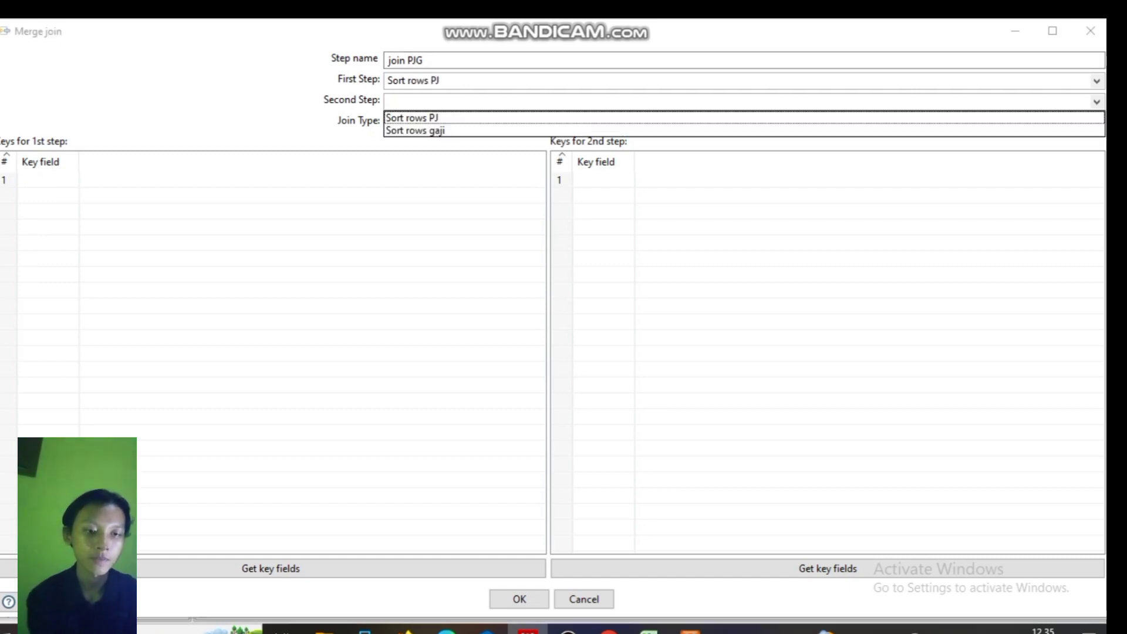
click(418, 131)
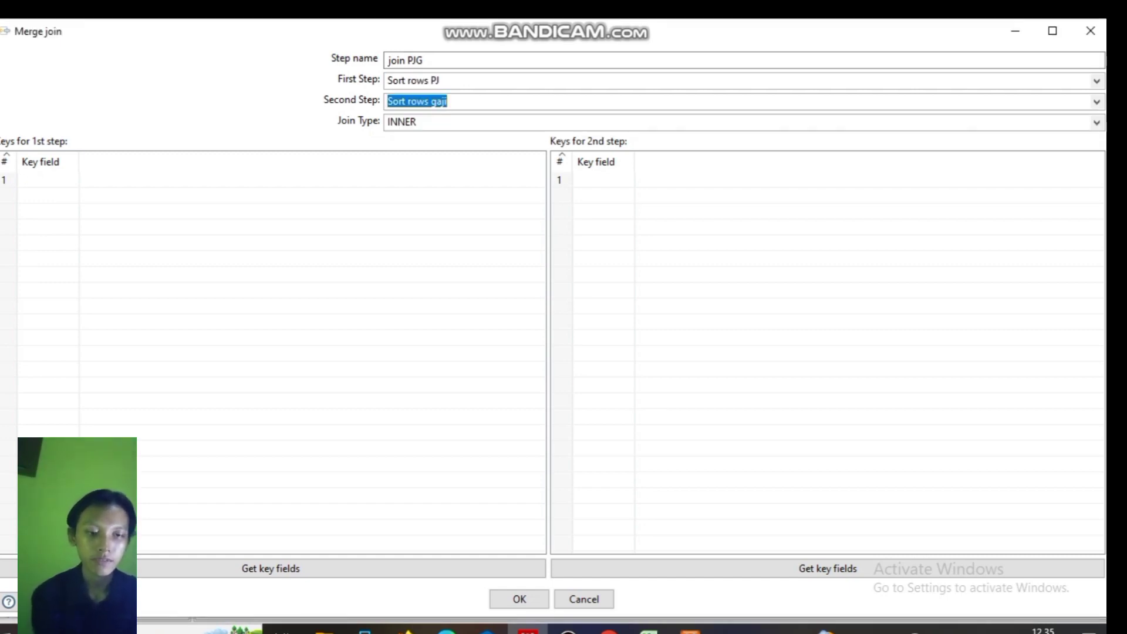
click(271, 568)
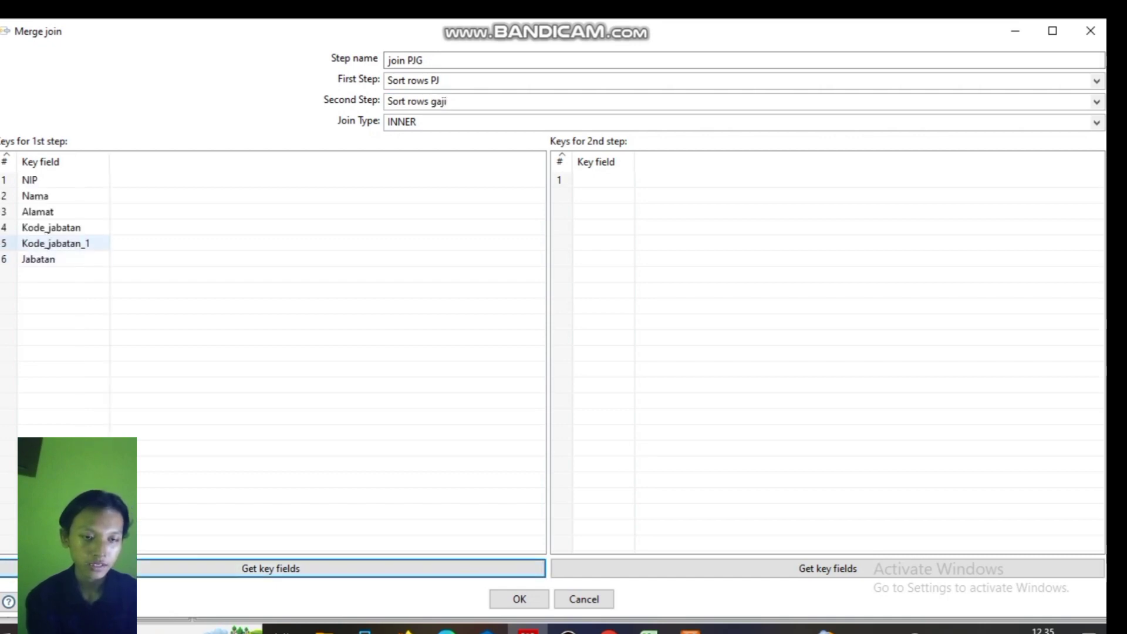
click(63, 180)
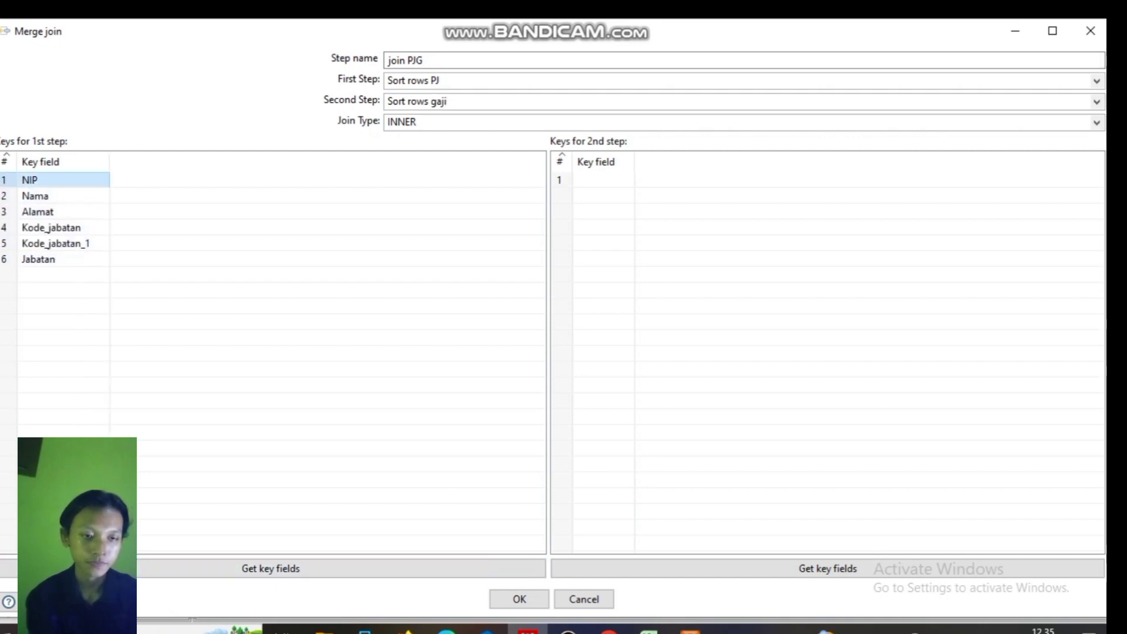
key(Delete)
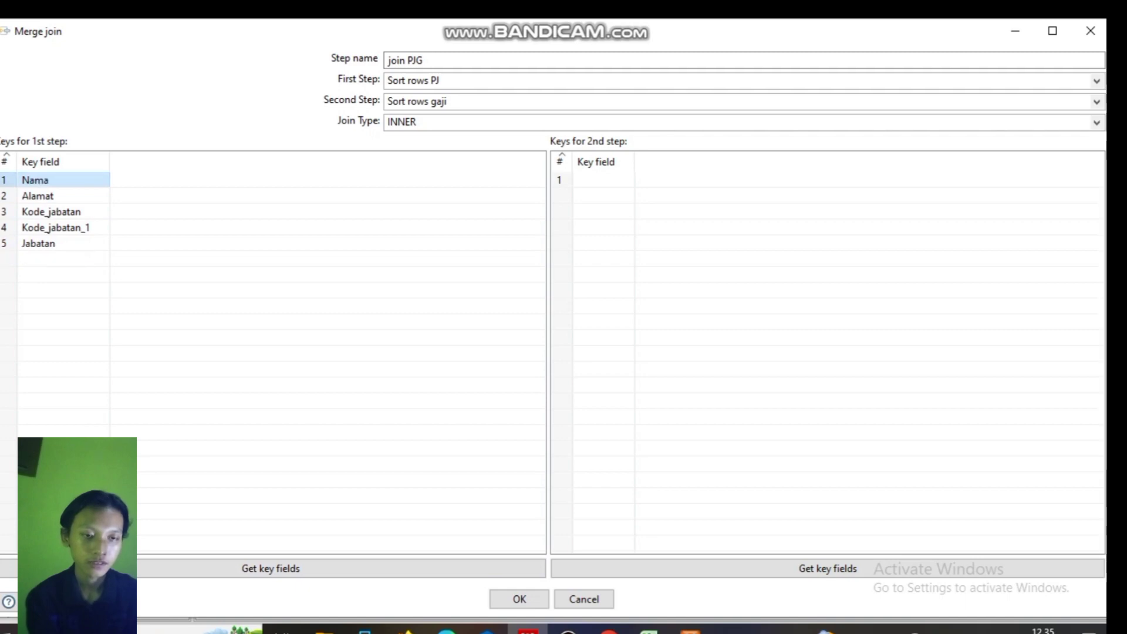
key(Delete)
key(Delete)
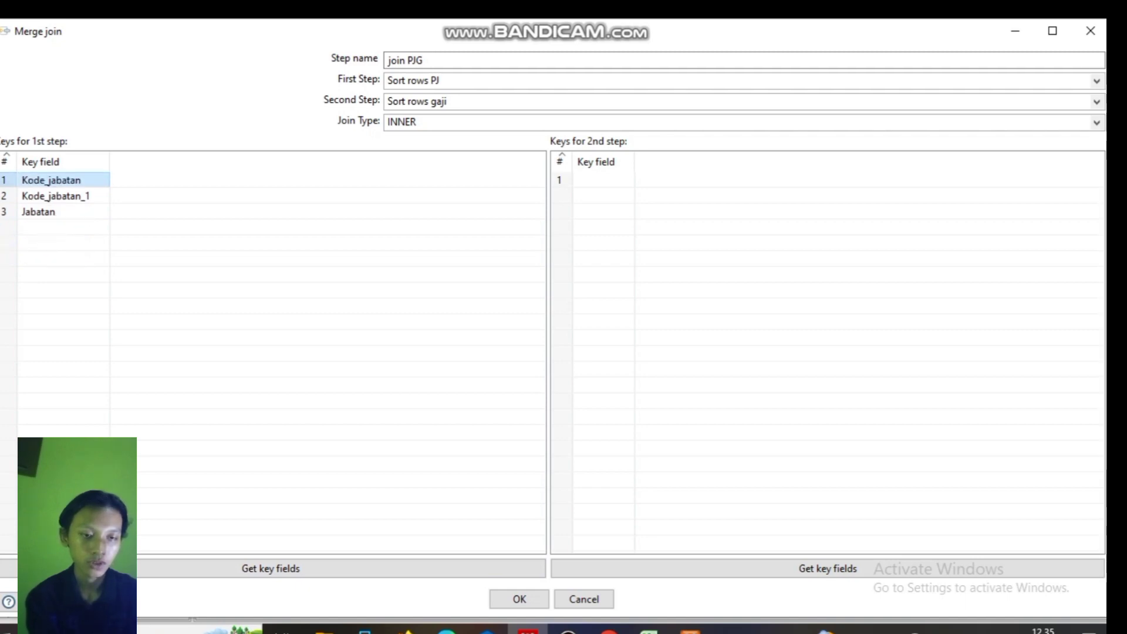
click(63, 195)
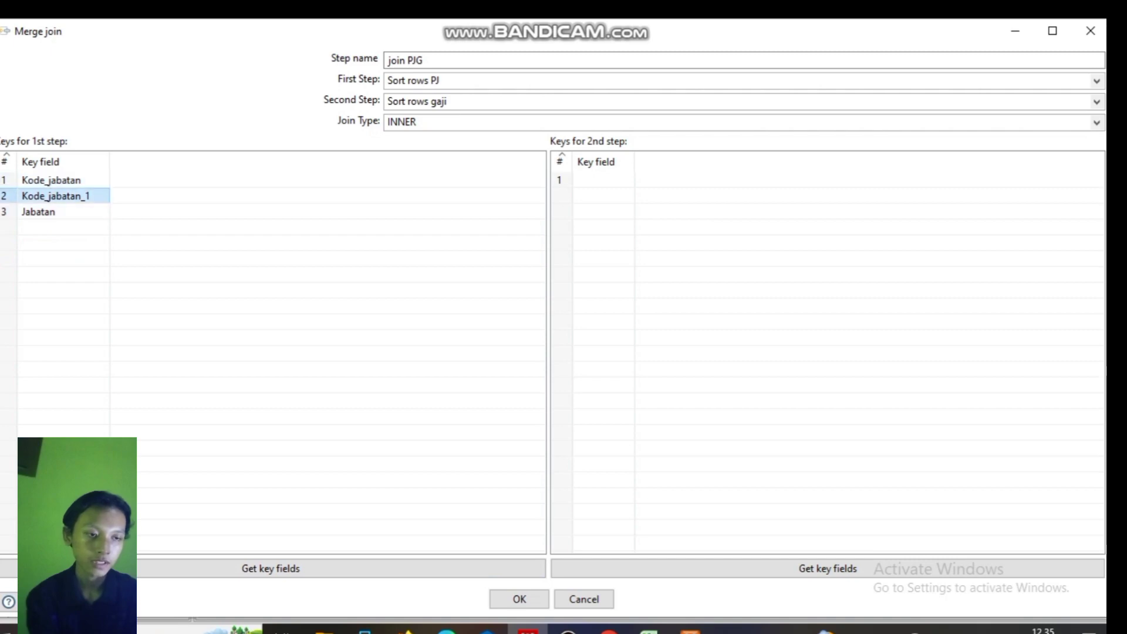
key(Delete)
key(Delete)
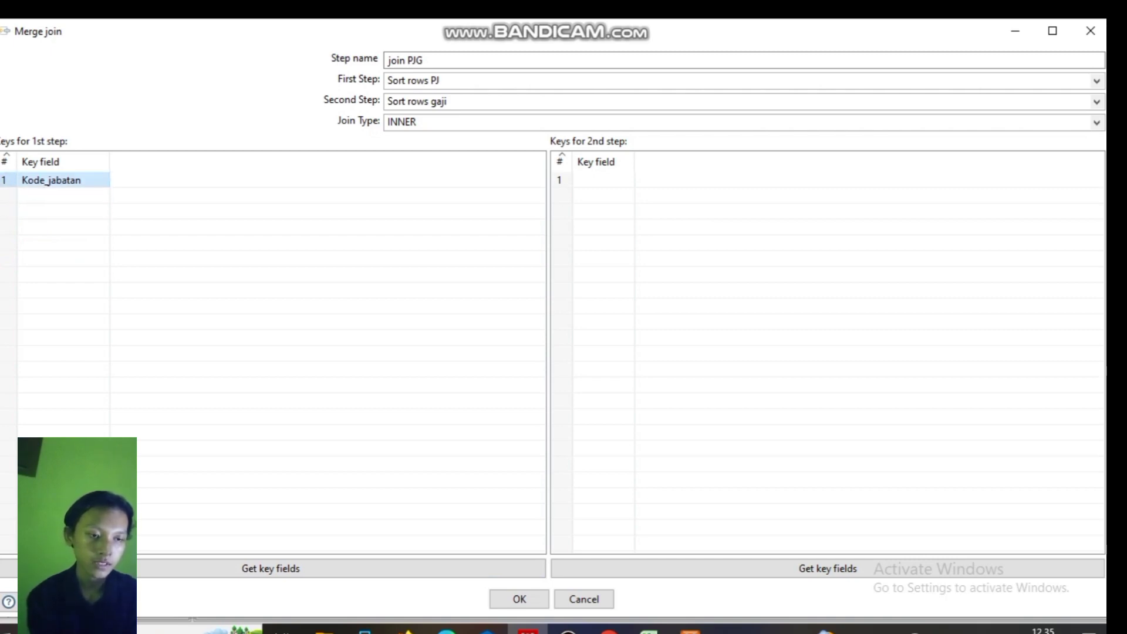
Step: Fetch the key fields for the second step, keep only Kd_Jabatan, and confirm the merge join
click(827, 568)
click(602, 196)
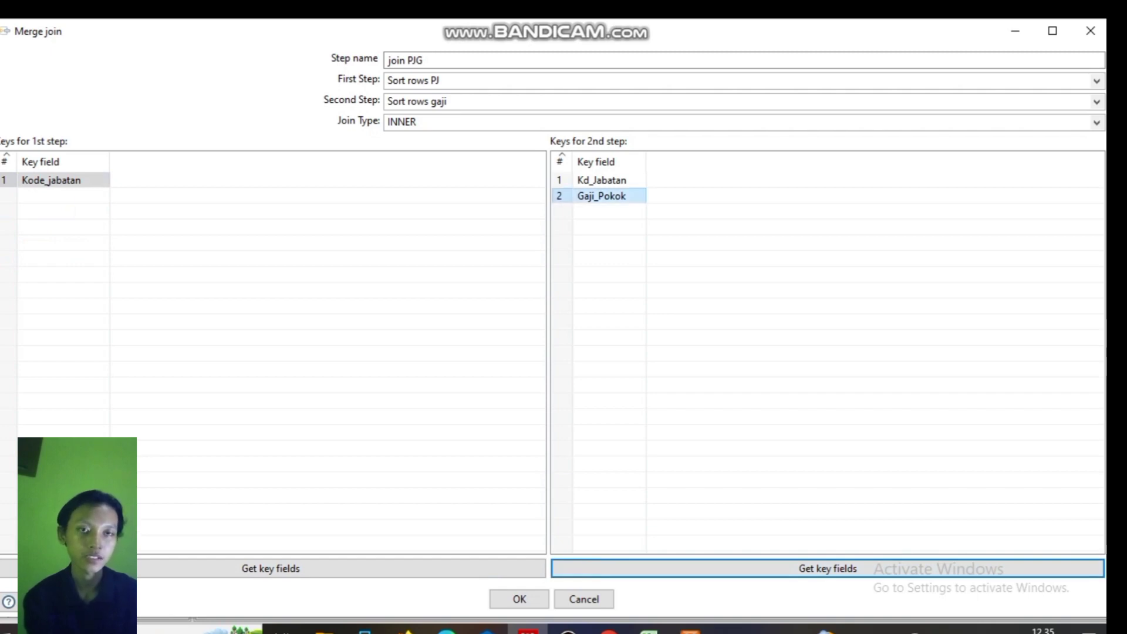
key(Delete)
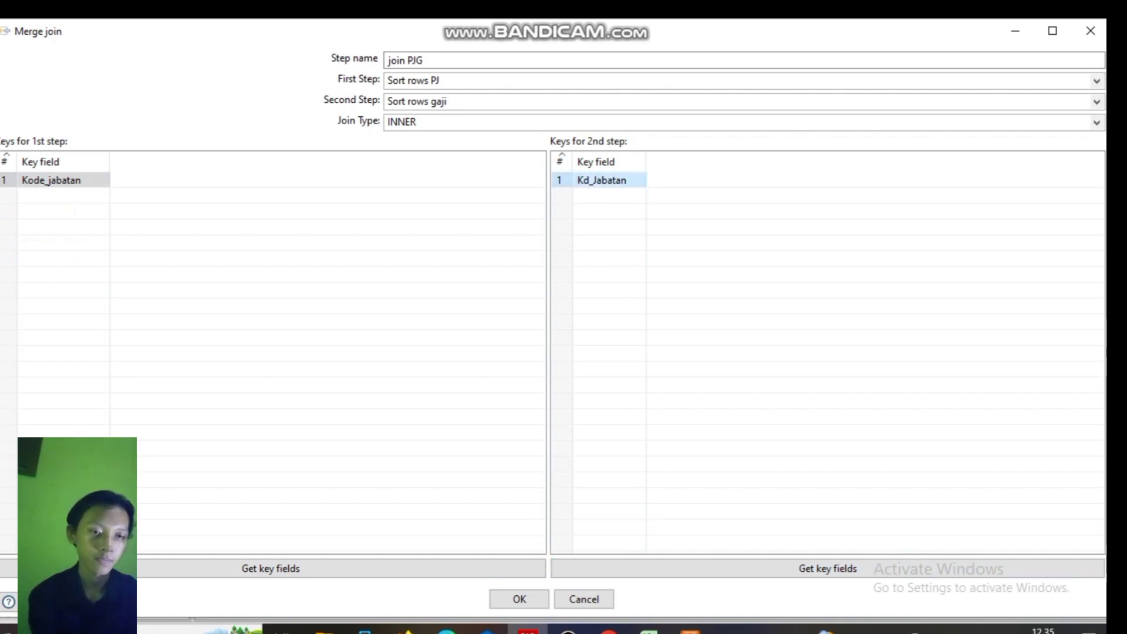
click(519, 599)
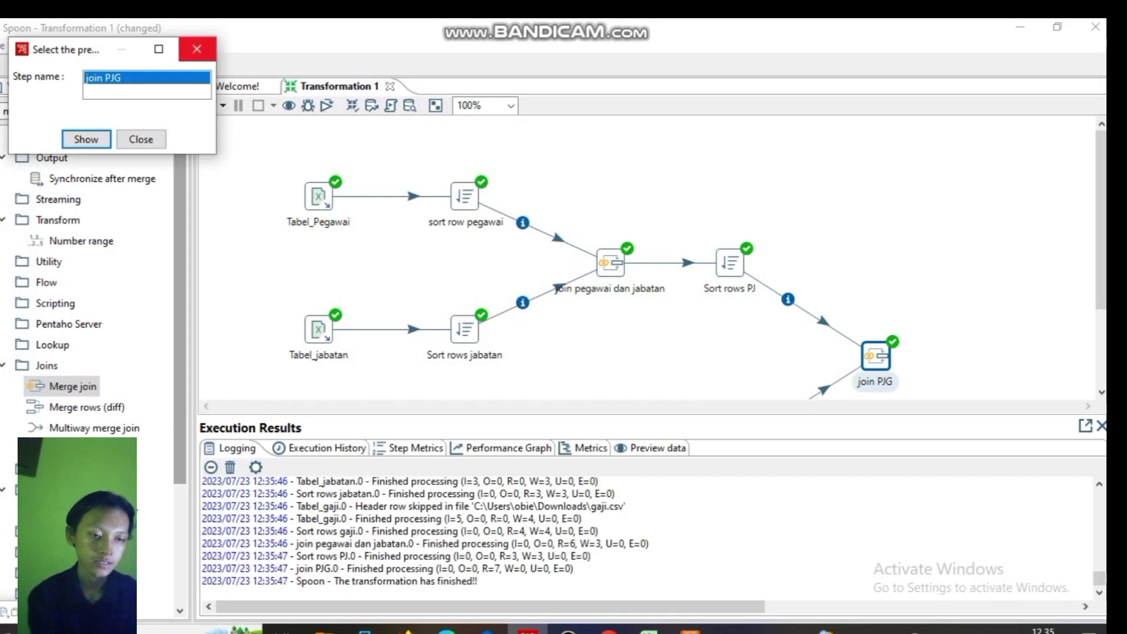
Step: Dismiss the preview step selection, examine the step metrics of the run, and close the execution results
click(197, 49)
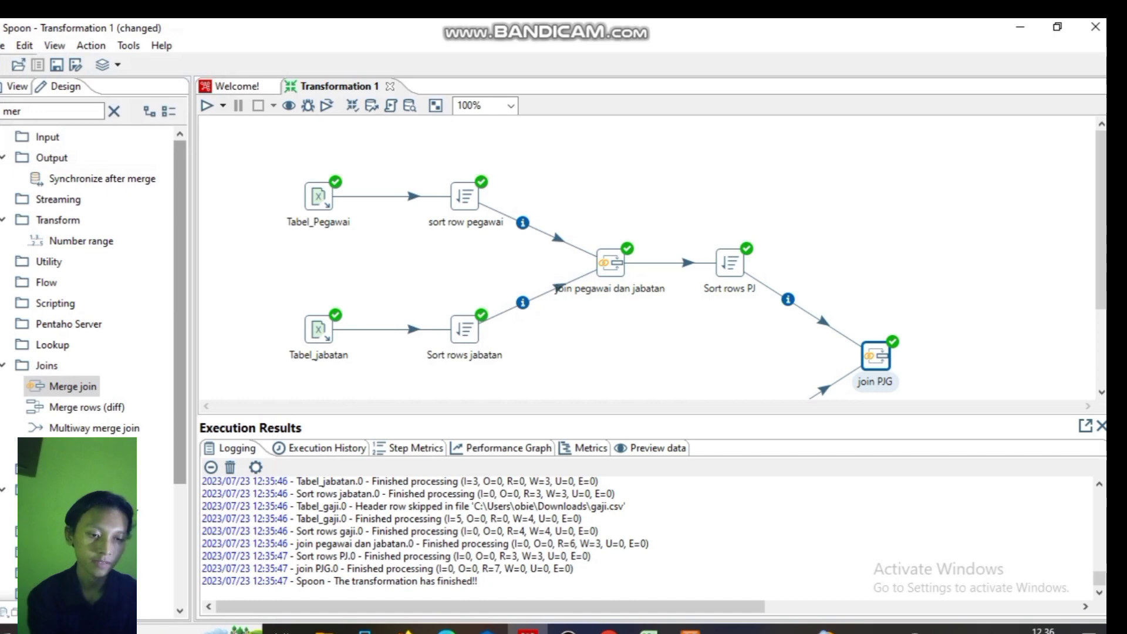
click(319, 448)
click(408, 448)
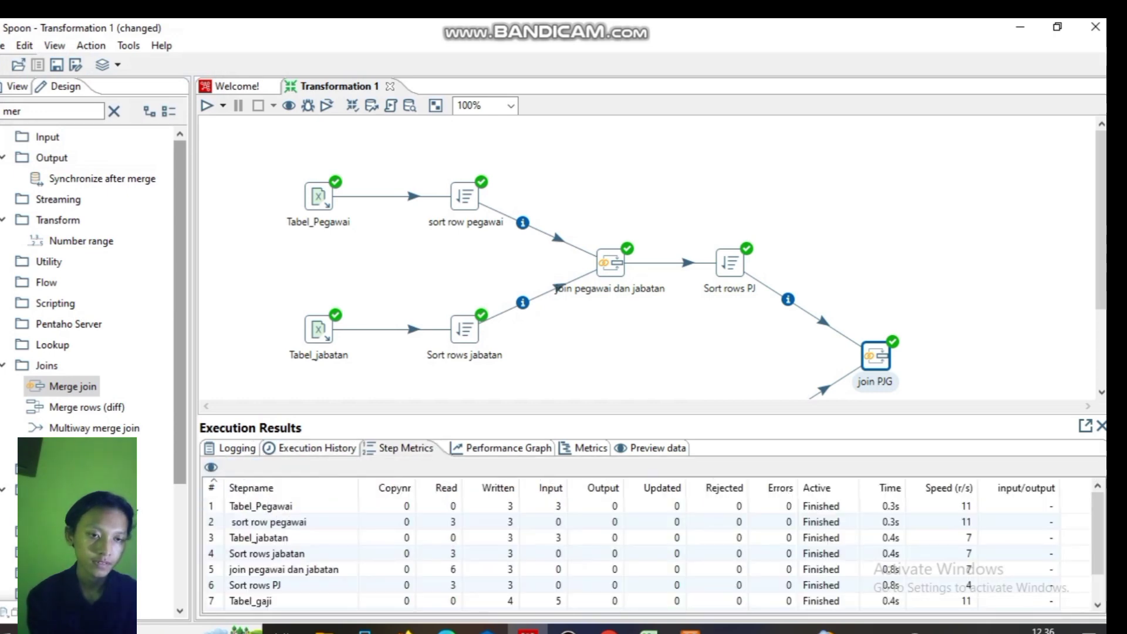
scroll(646, 552, down, 1)
scroll(491, 537, up, 1)
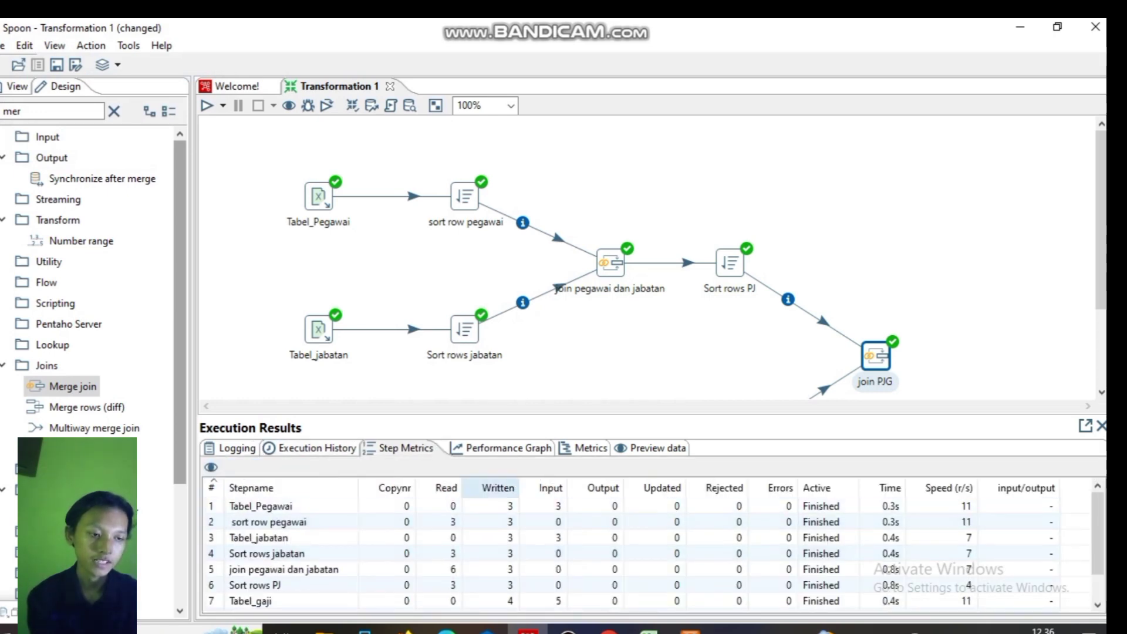
click(1100, 426)
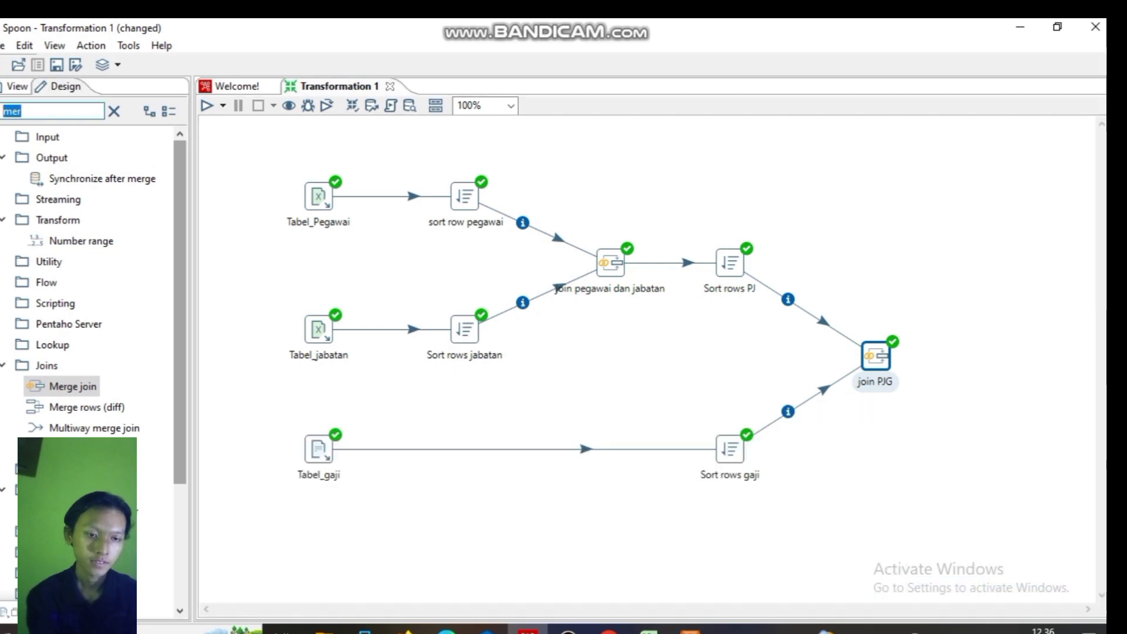
Step: Find the Select values step with the search "selec", add it to the right of join PJG, and create a hop from join PJG
key(BackSpace)
text(sle)
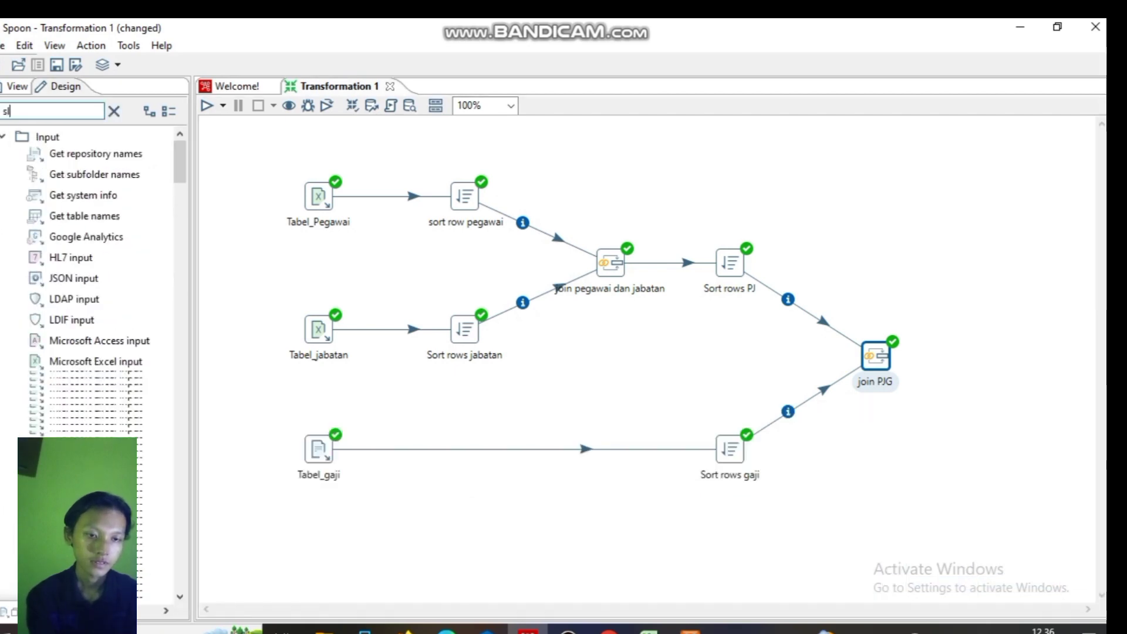
key(BackSpace)
key(BackSpace)
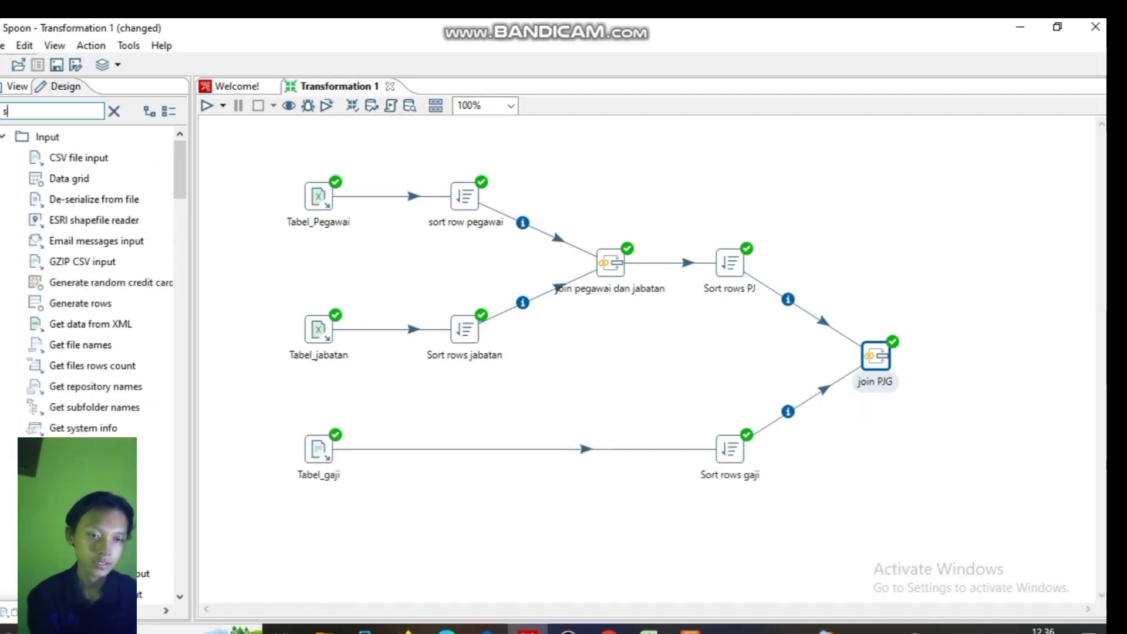
text(ele)
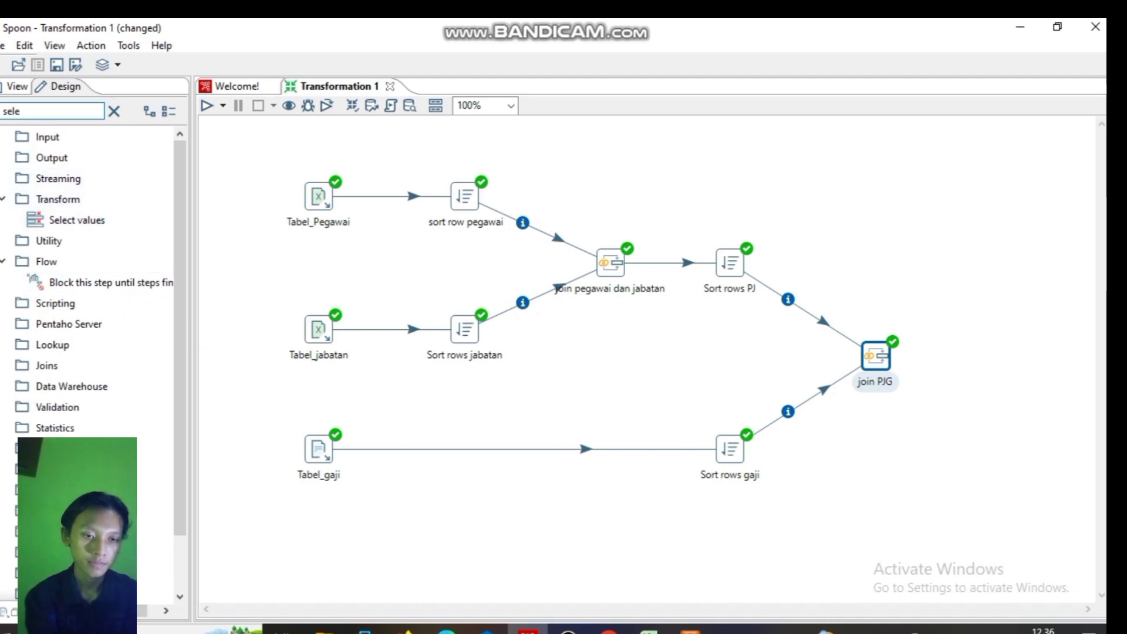
text(c)
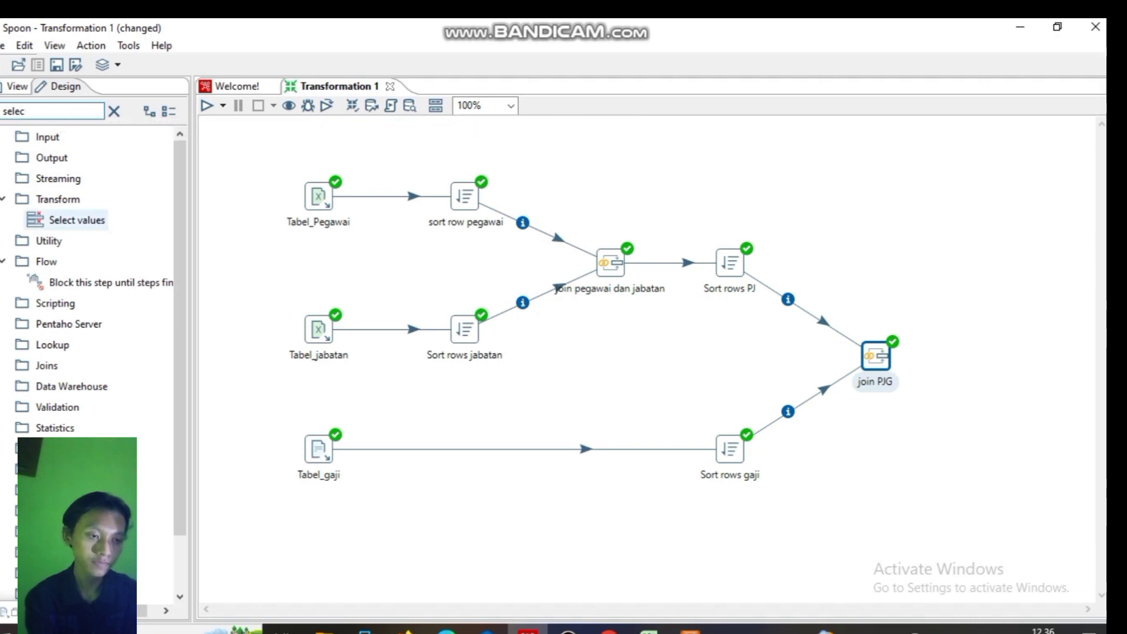
drag(66, 220, 996, 356)
mouse_move(996, 357)
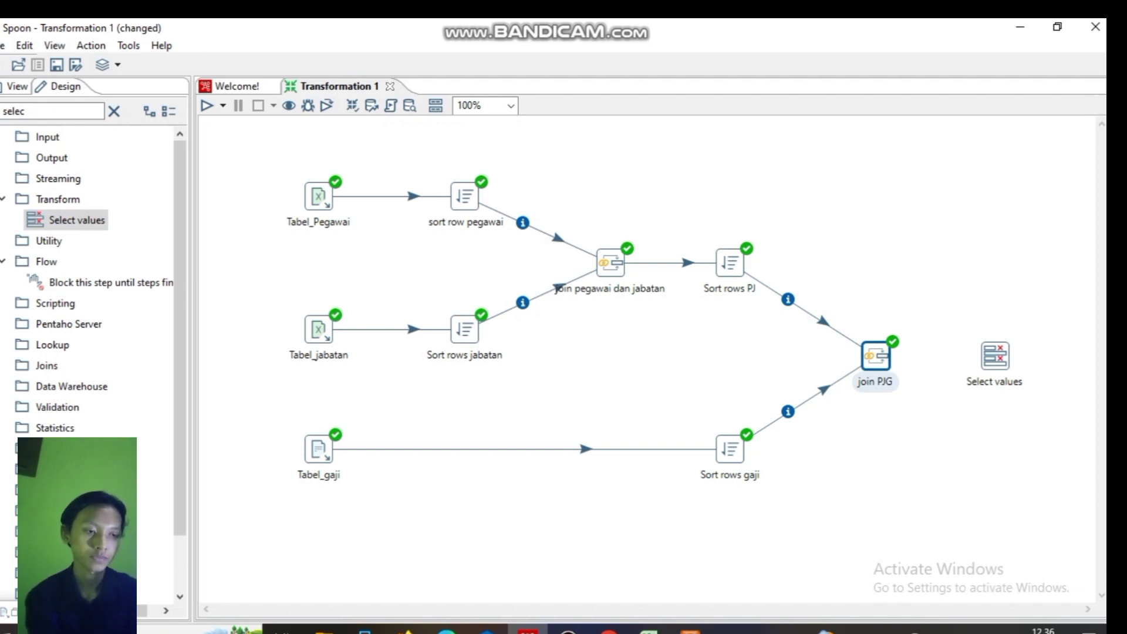
mouse_move(876, 356)
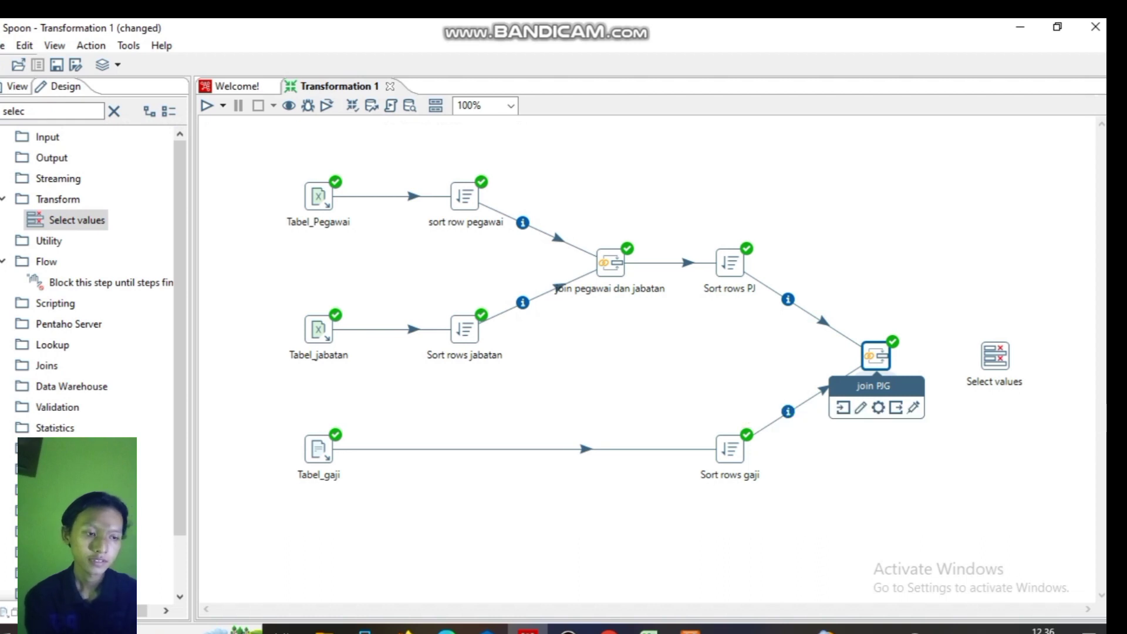
drag(896, 407, 995, 356)
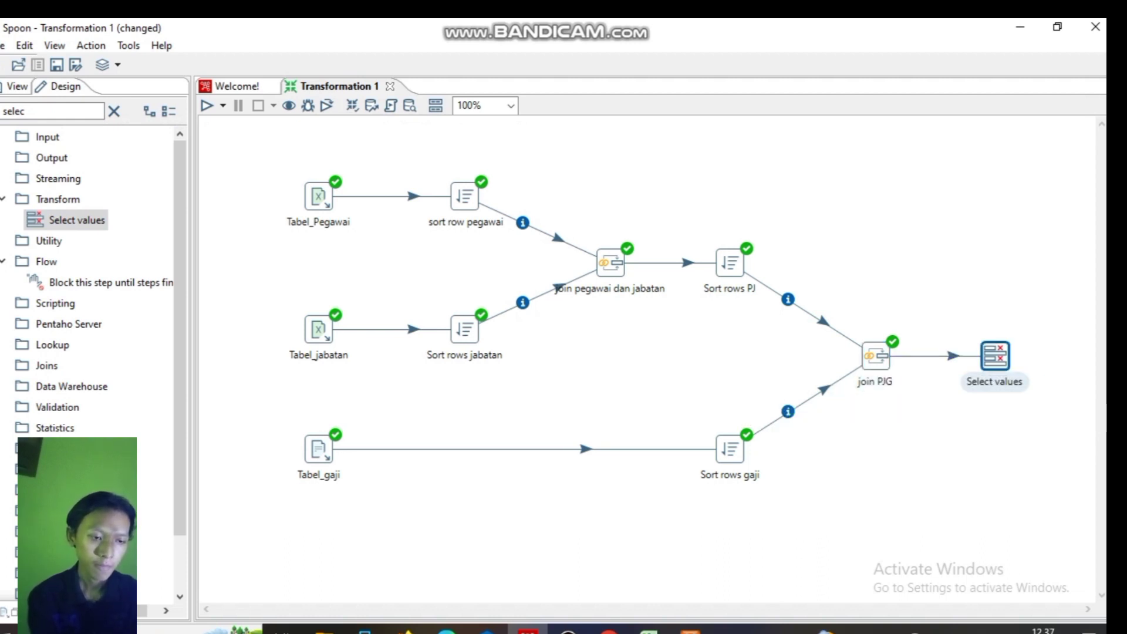
Step: Open the Select values step's settings and rename it as Select tabel PJG
double_click(996, 355)
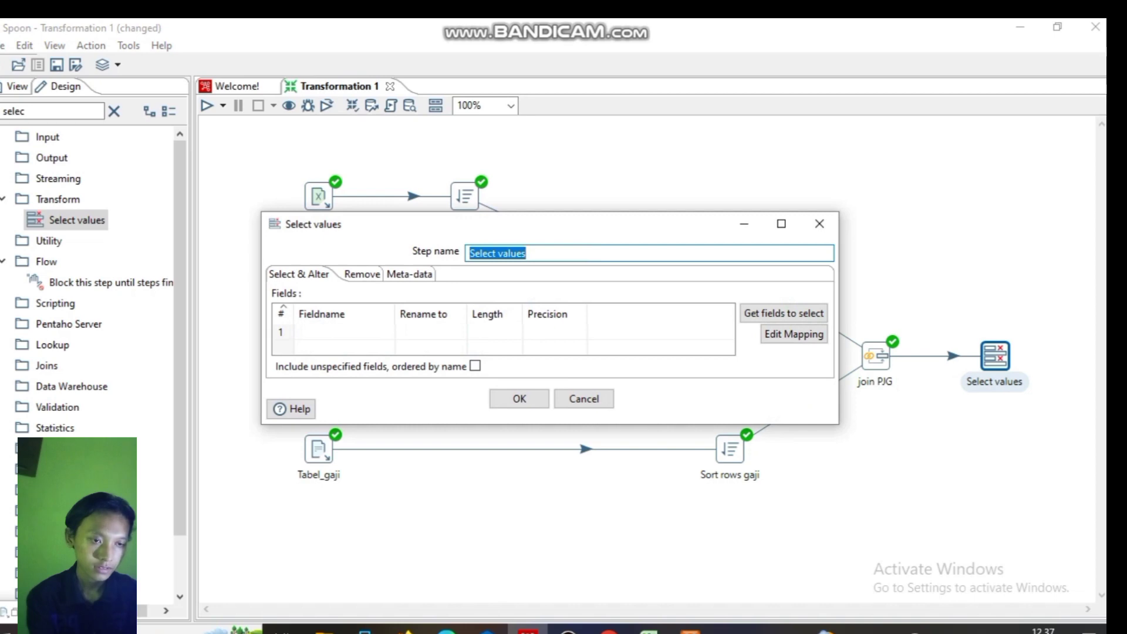
click(533, 253)
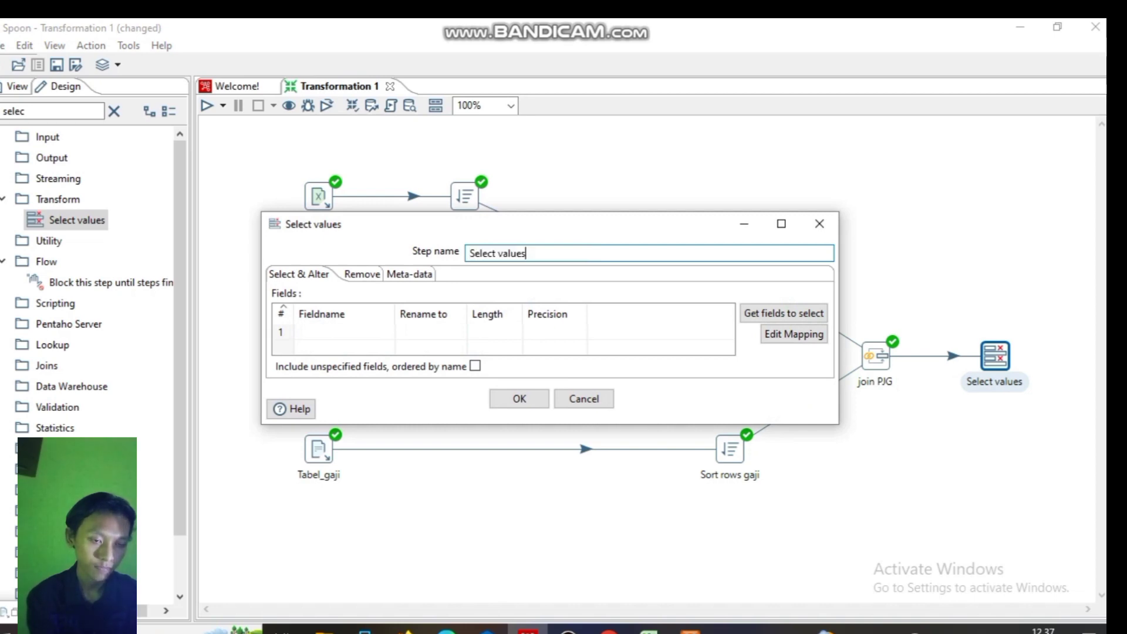
key(BackSpace)
key(BackSpace)
key(BackSpace)
key(BackSpace)
key(BackSpace)
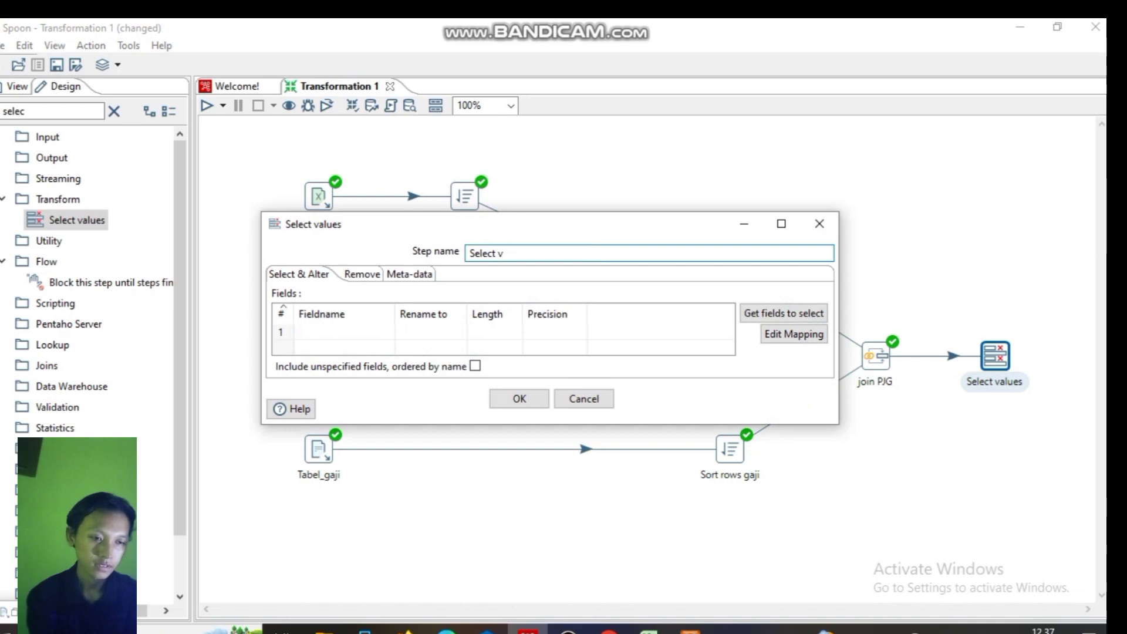
key(BackSpace)
text(t)
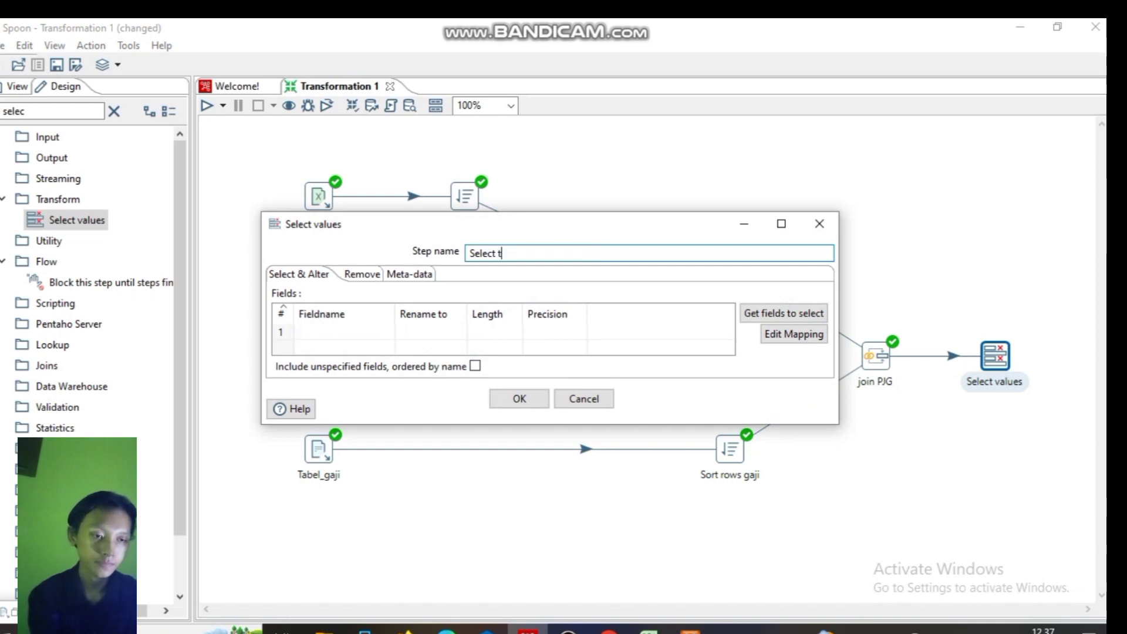
text(abel)
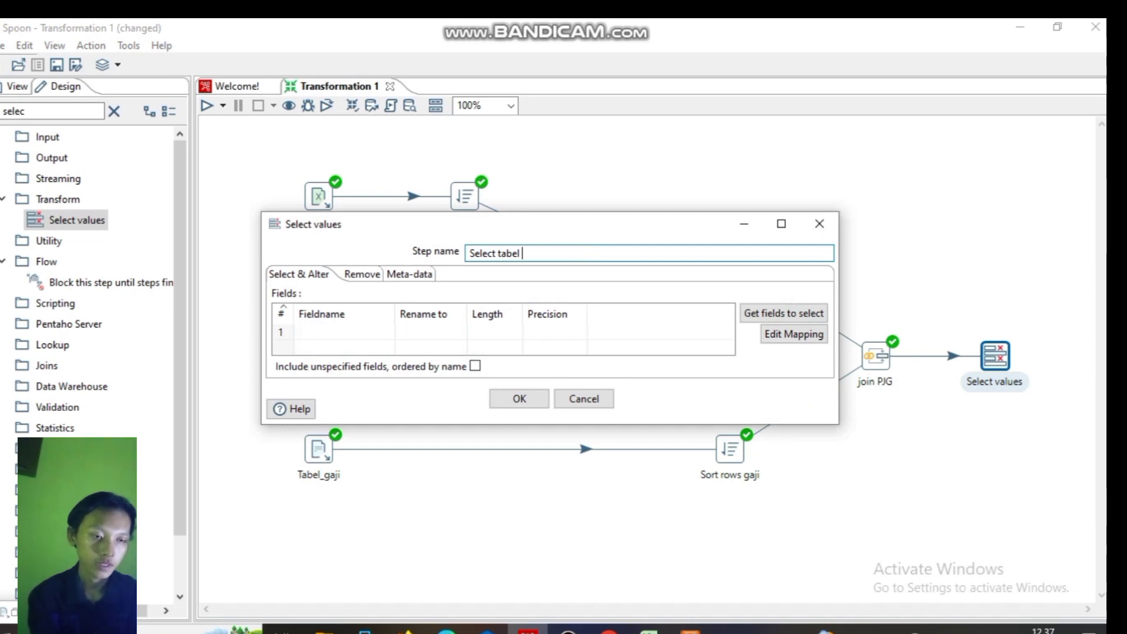
text( PJG)
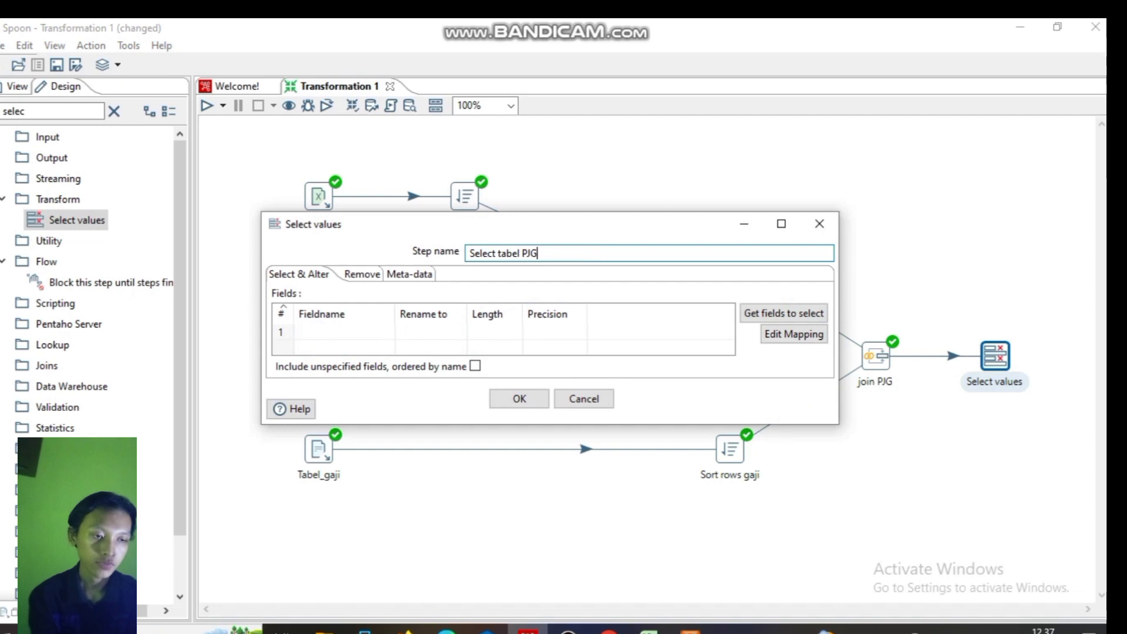
Step: Load all incoming fields to select, remove Kode_jabatan_1 and Kd_Jabatan from the list, and confirm
click(783, 313)
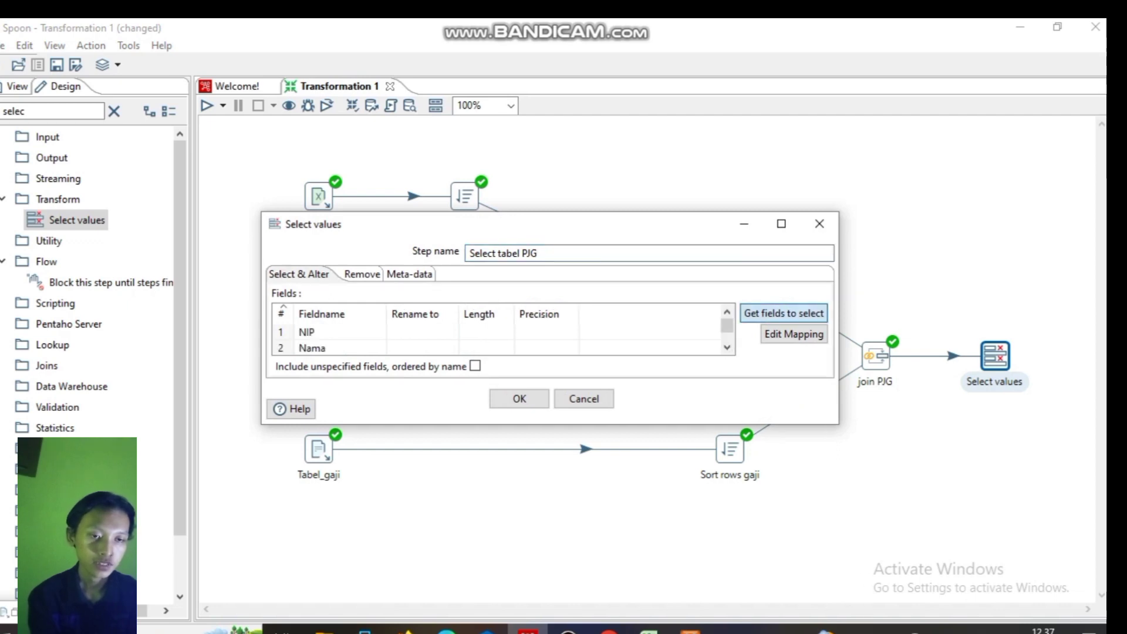
click(782, 223)
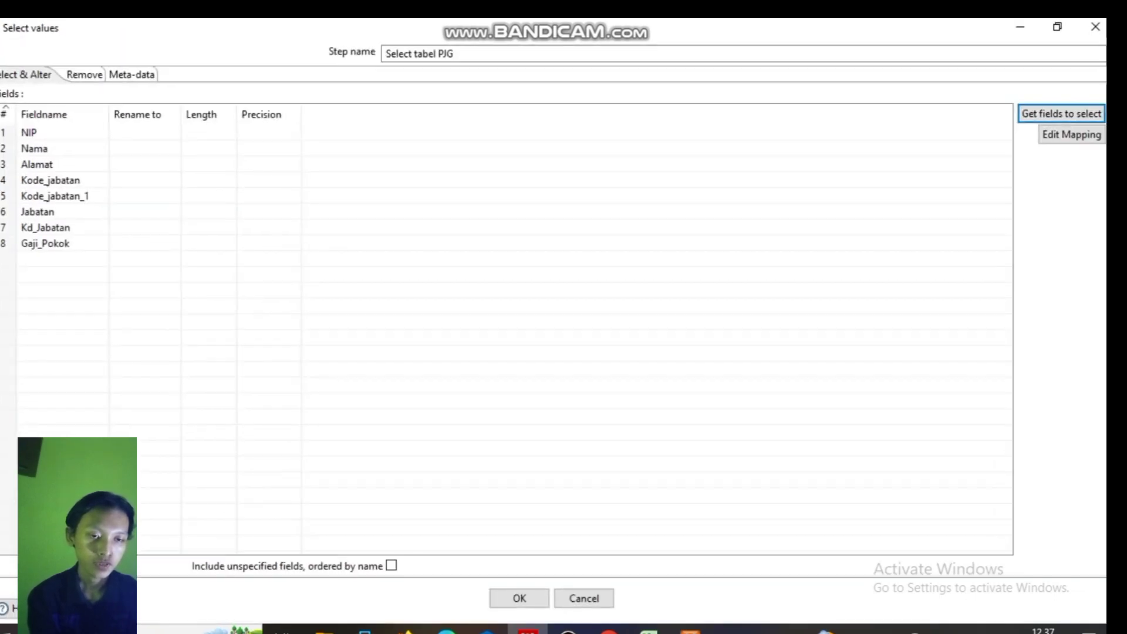
click(4, 196)
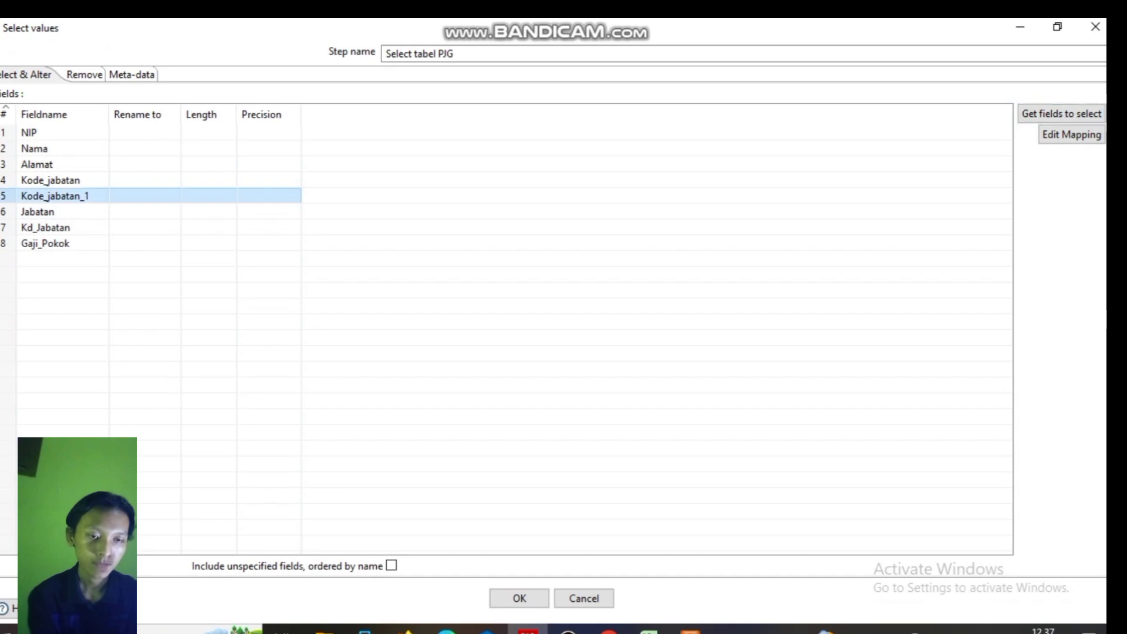
key(Delete)
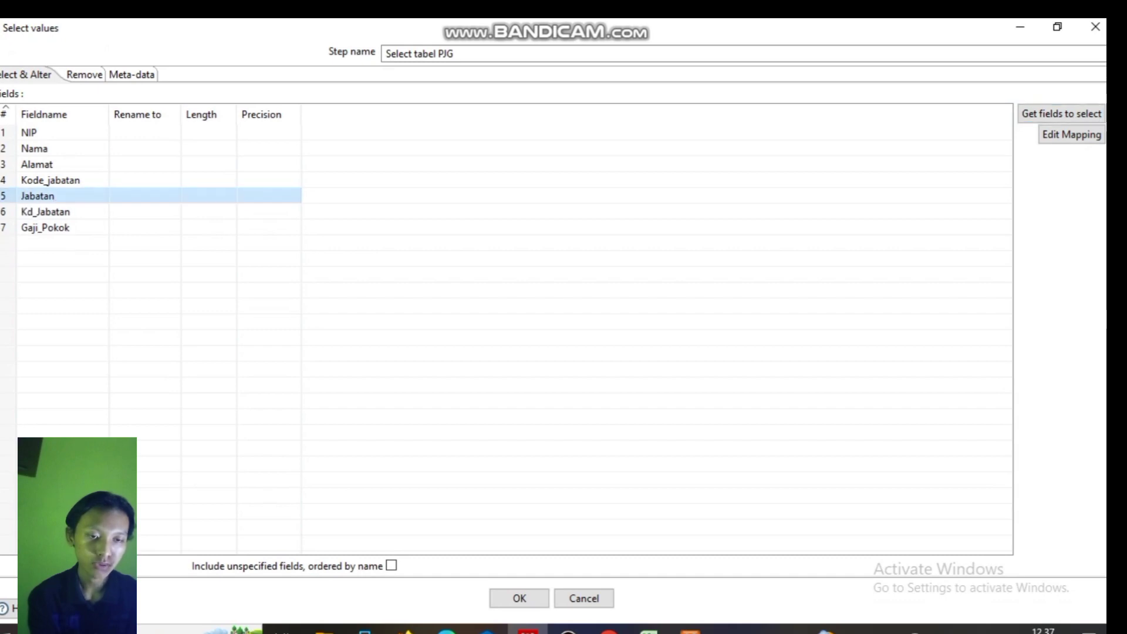
click(3, 212)
key(Delete)
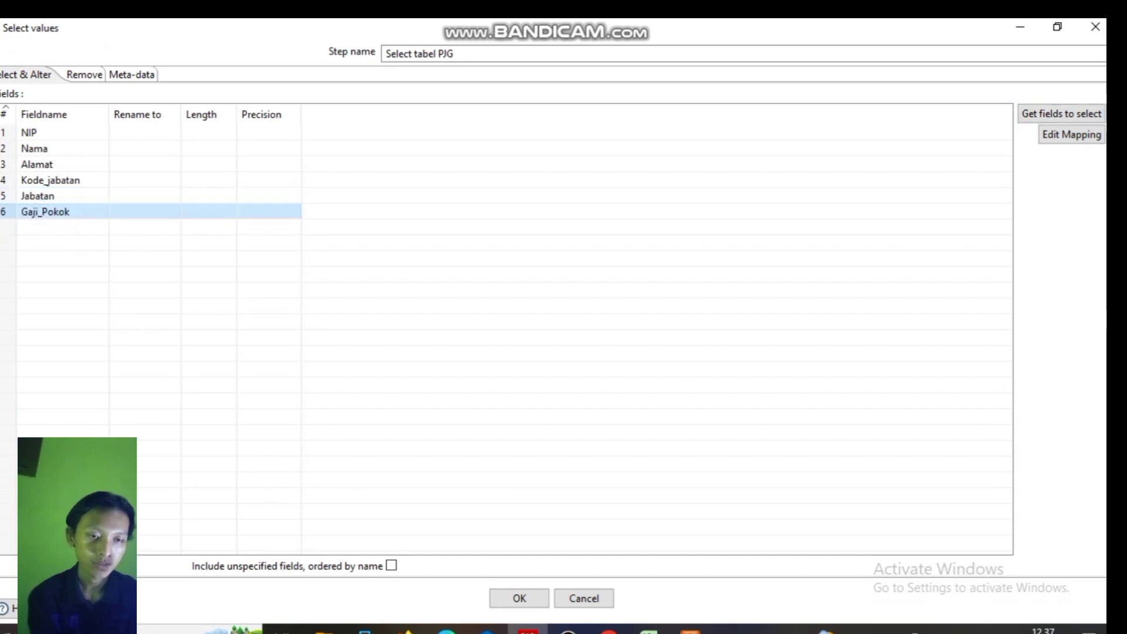
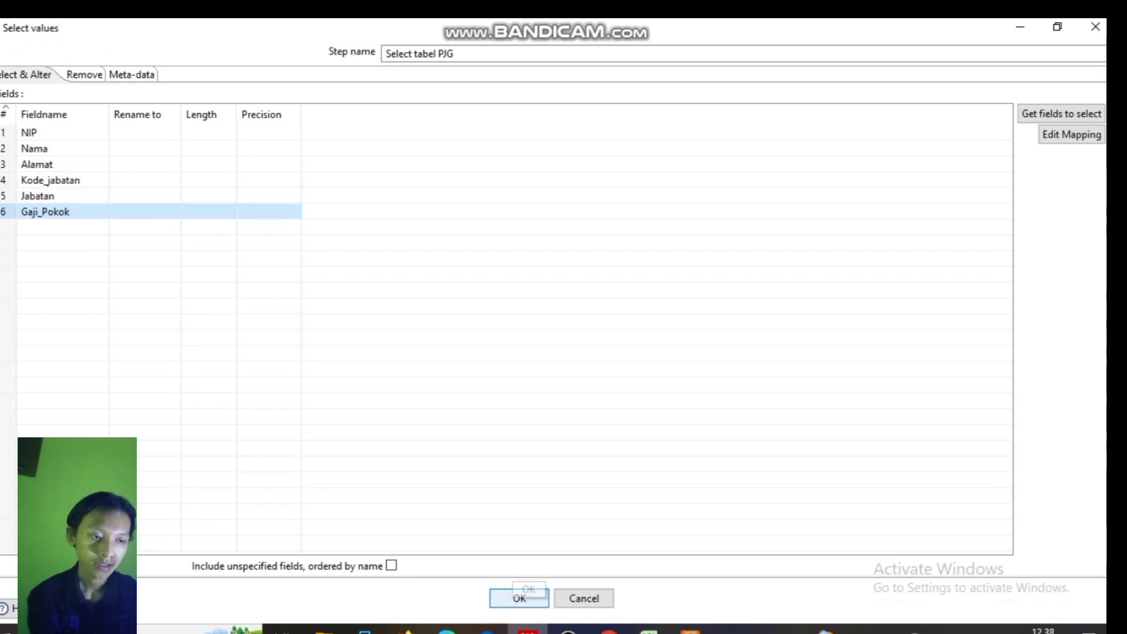
click(520, 597)
Step: Preview the Select tabel PJG step with a quick launch, then dismiss the preview selection and the execution results
right_click(995, 355)
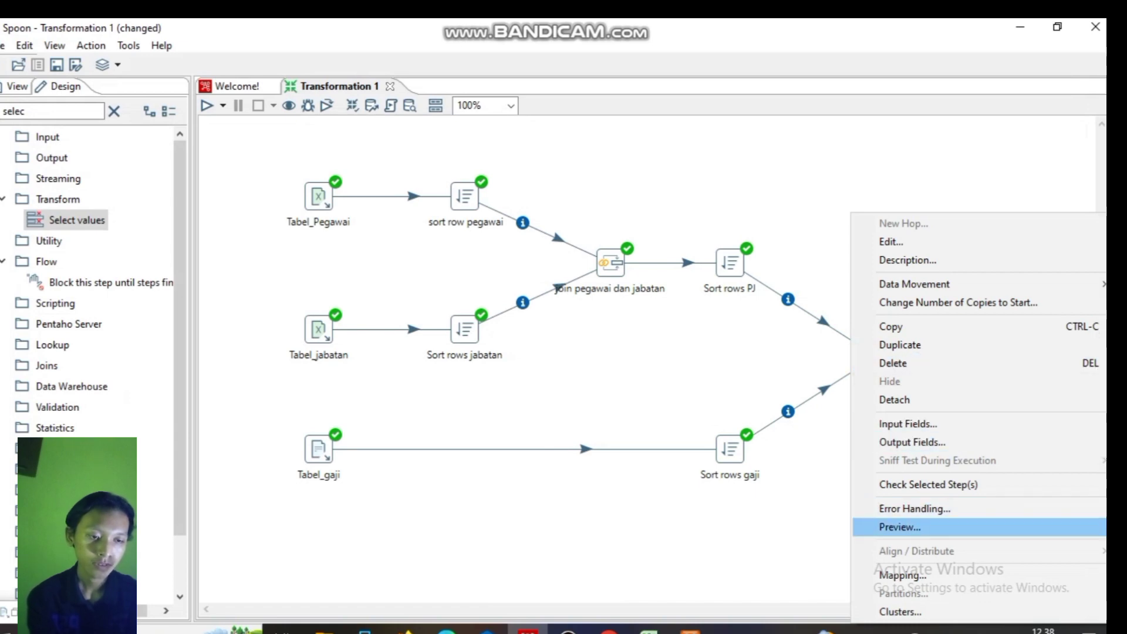
click(900, 527)
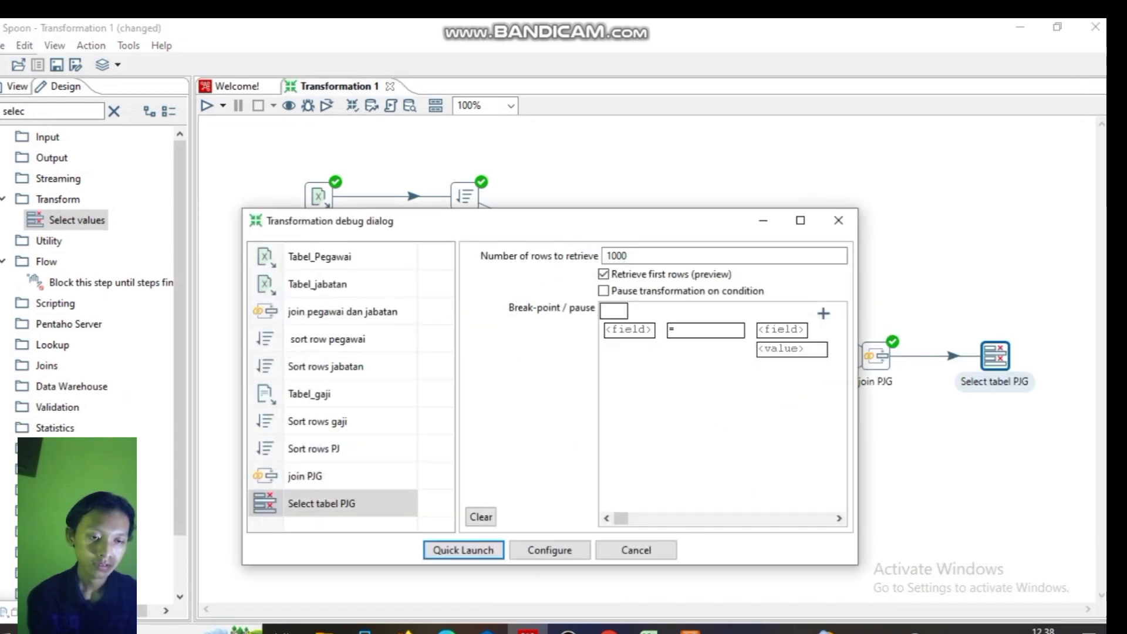
key(Return)
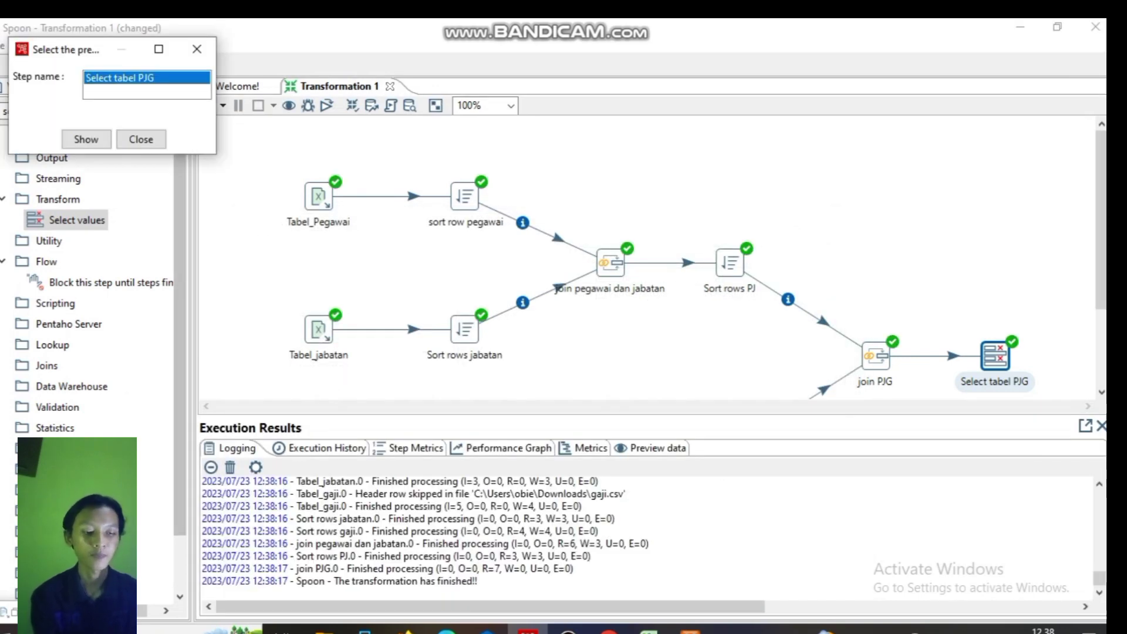
click(141, 139)
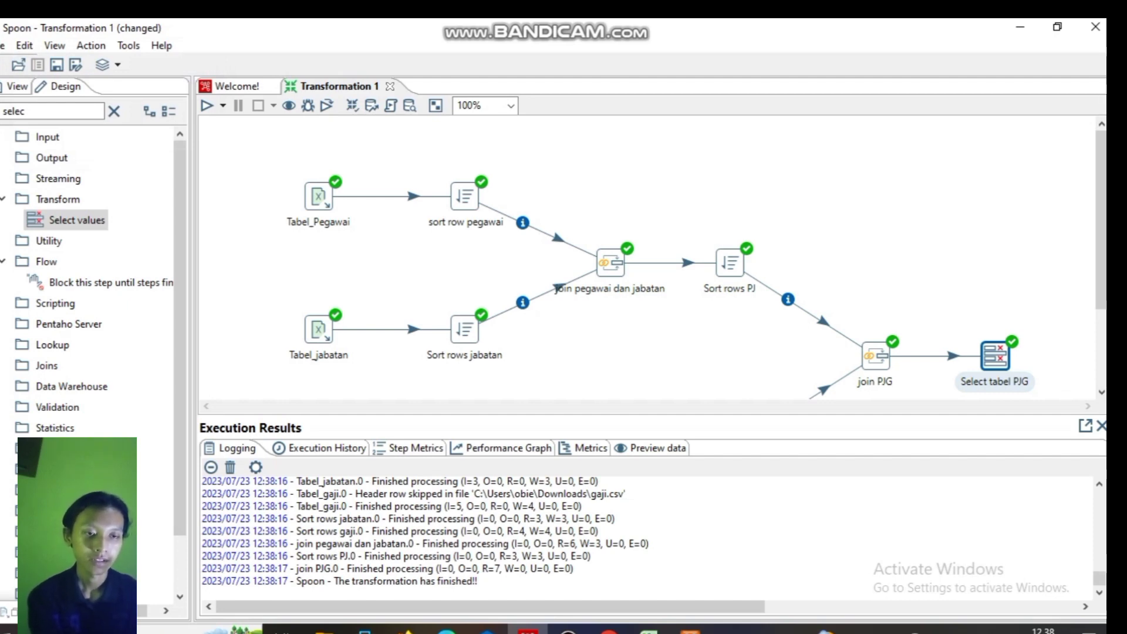
click(1101, 426)
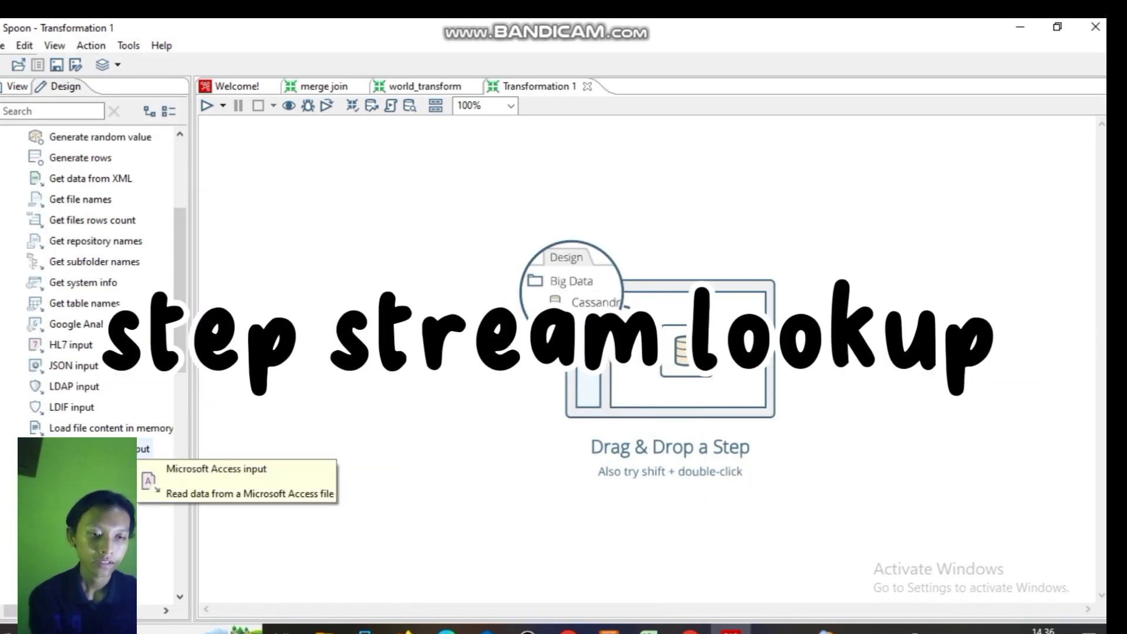
Step: Add two Microsoft Excel input steps to the empty Transformation 1 canvas, one above the other, and rename the upper one as tabel pegawai
drag(144, 470, 320, 197)
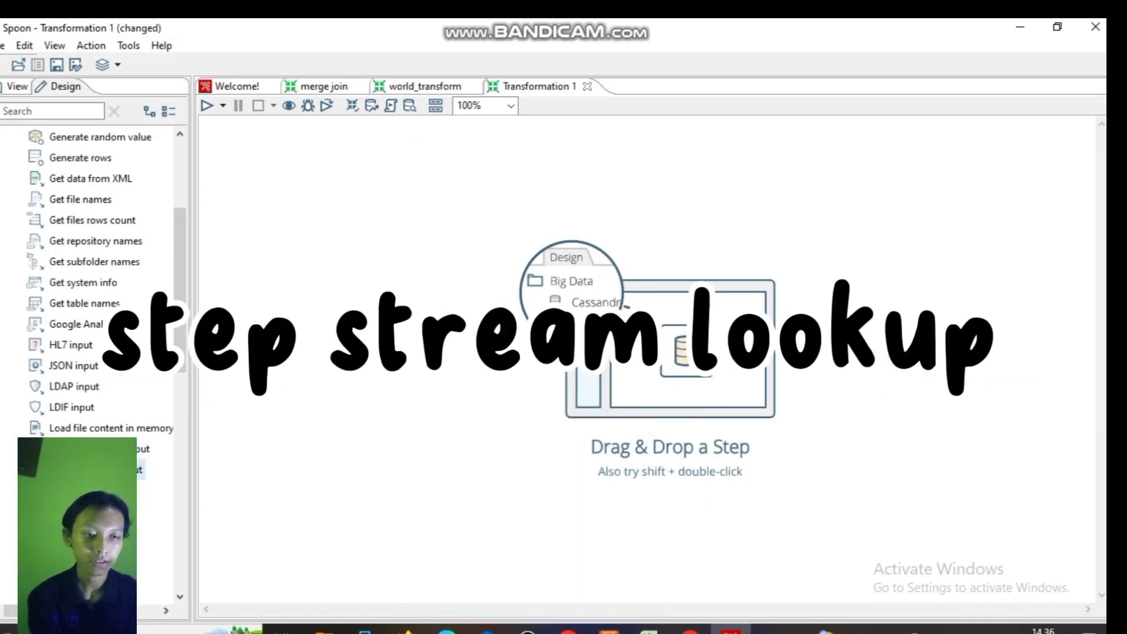
drag(144, 470, 319, 342)
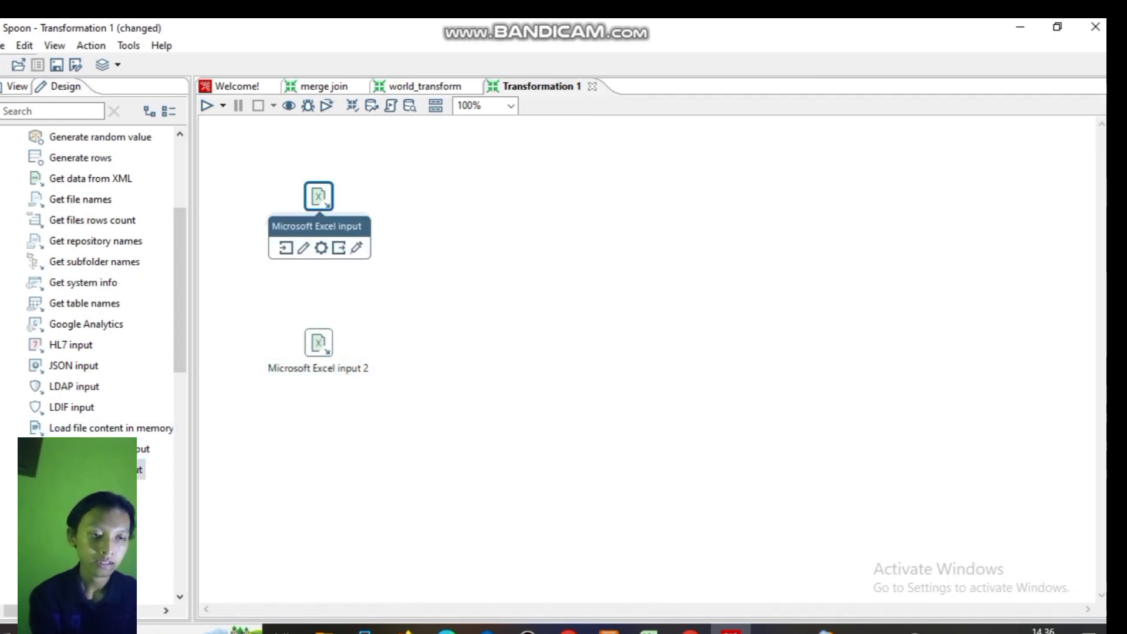
double_click(319, 196)
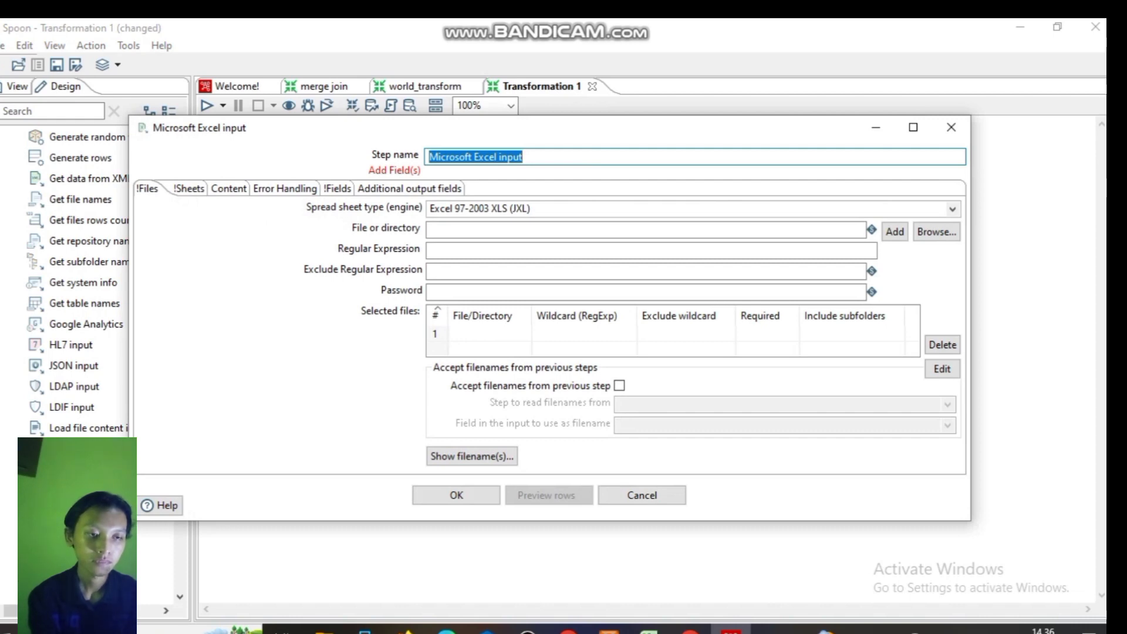
click(487, 157)
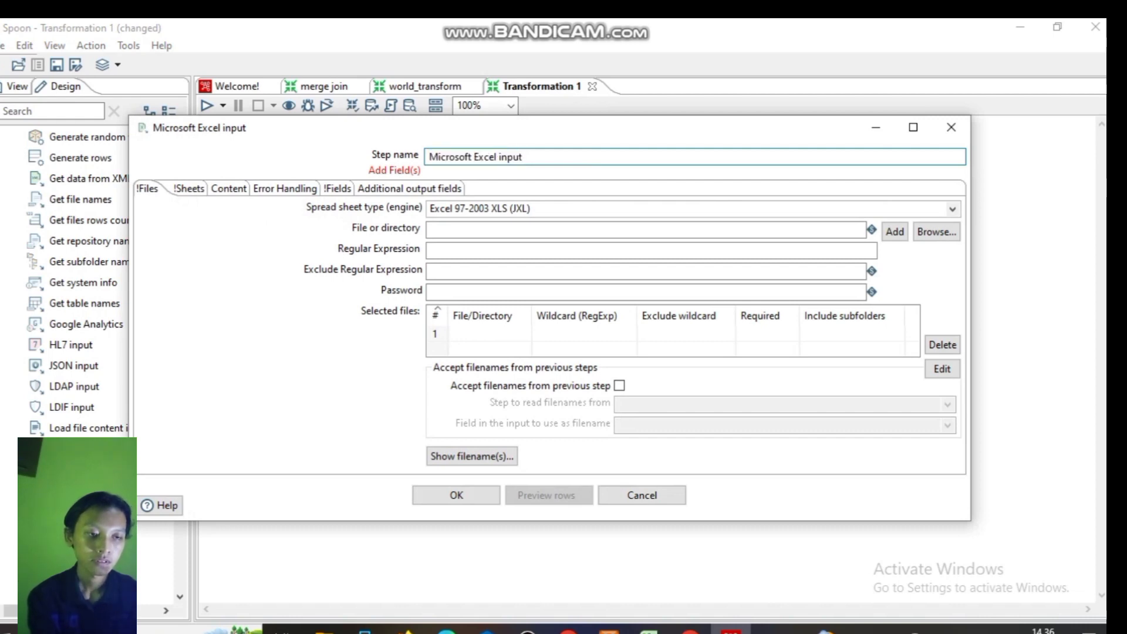
key(shift+Left)
key(shift+Left)
key(shift+Left)
key(shift+Left)
key(shift+Left)
key(shift+Left)
key(shift+Left)
key(shift+Left)
key(shift+Left)
key(shift+Left)
key(shift+Left)
key(shift+Left)
key(shift+Left)
key(shift+Left)
key(shift+Left)
key(shift+Left)
key(shift+Left)
key(shift+Left)
key(shift+Left)
key(shift+Left)
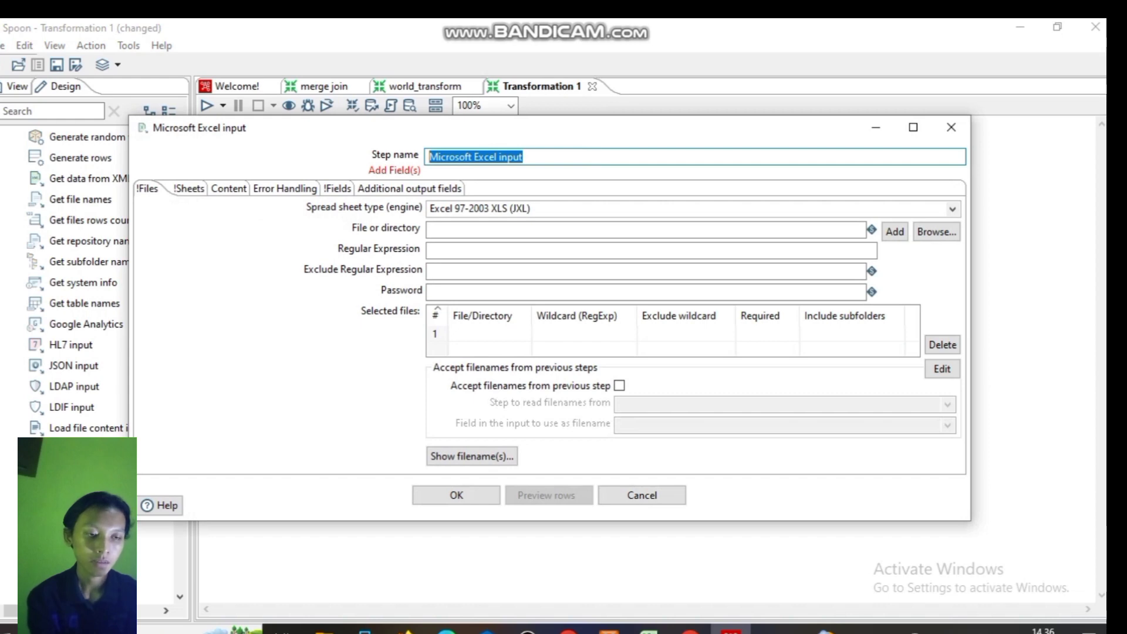
key(BackSpace)
text(tabel )
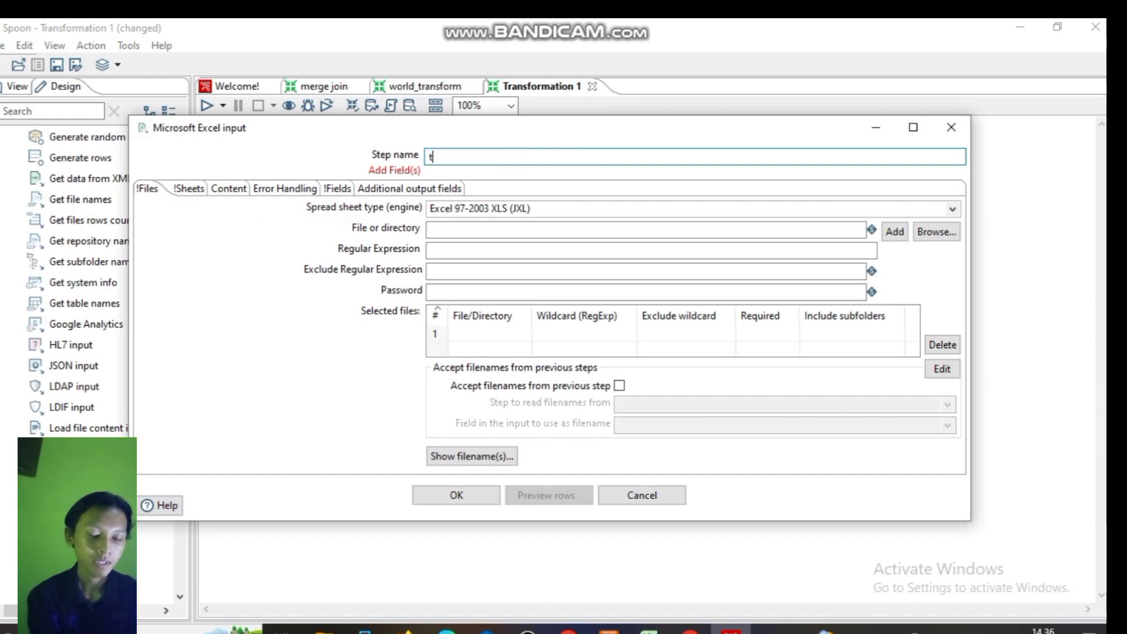
text(pegawai)
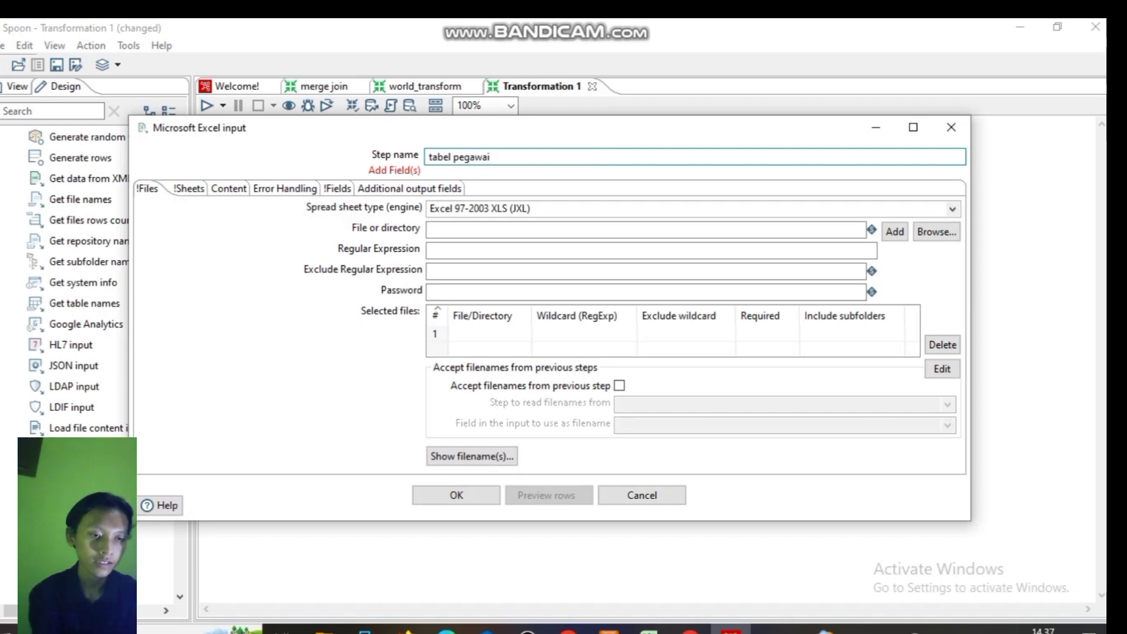
Step: Set the spreadsheet type to Excel 2007 XLSX (Apache POI) and add Departemen (1).xlsx from Downloads to the selected files
click(952, 209)
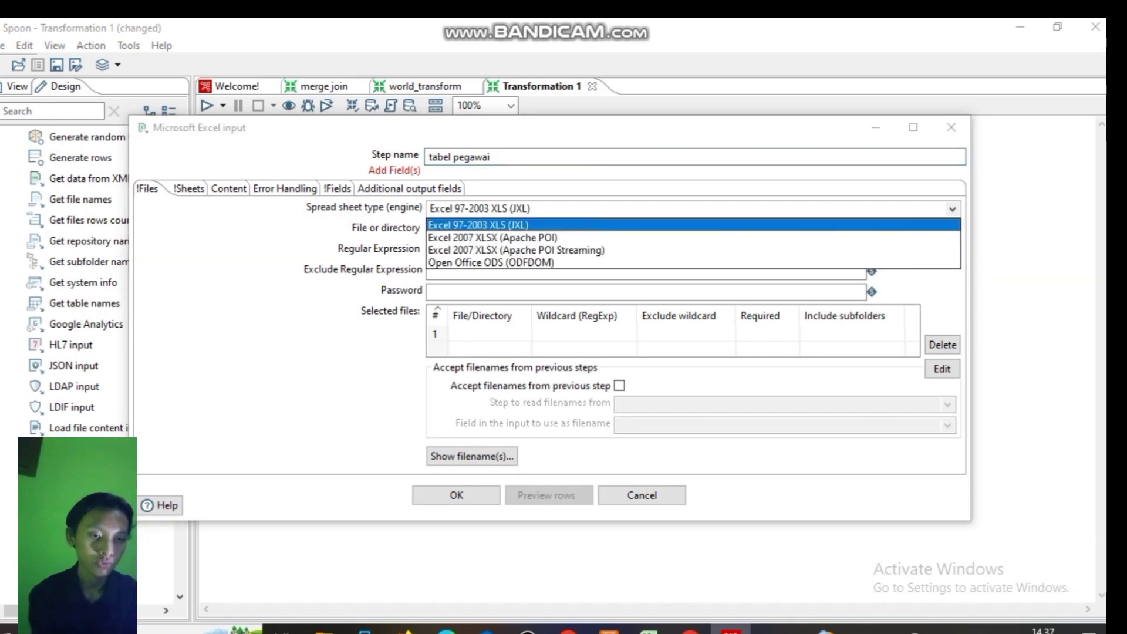
click(494, 237)
click(937, 231)
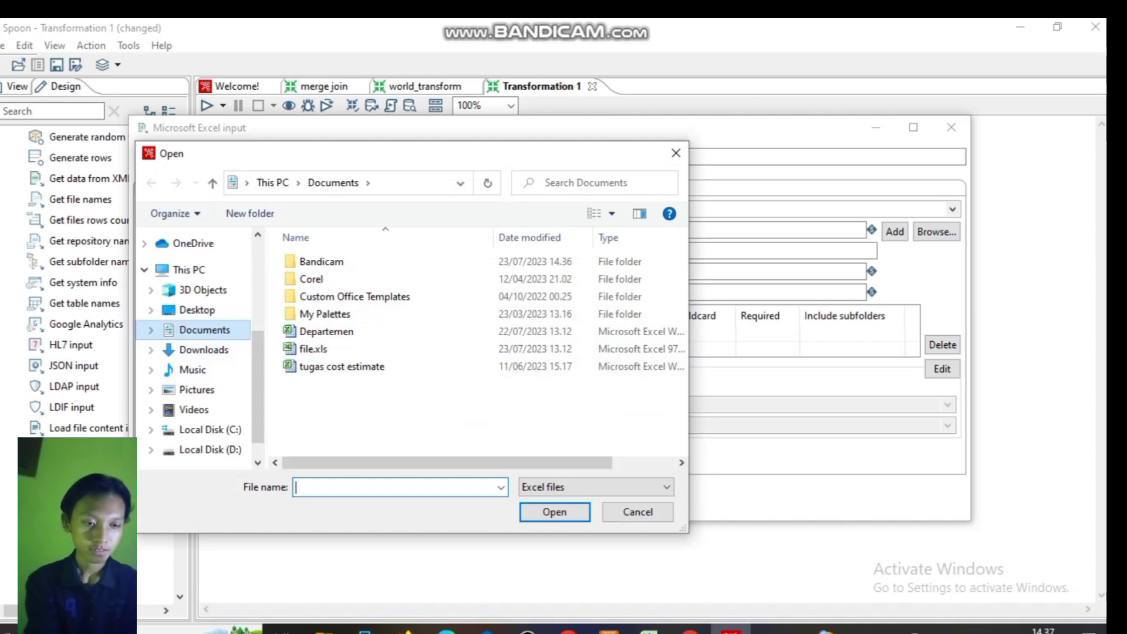
click(203, 350)
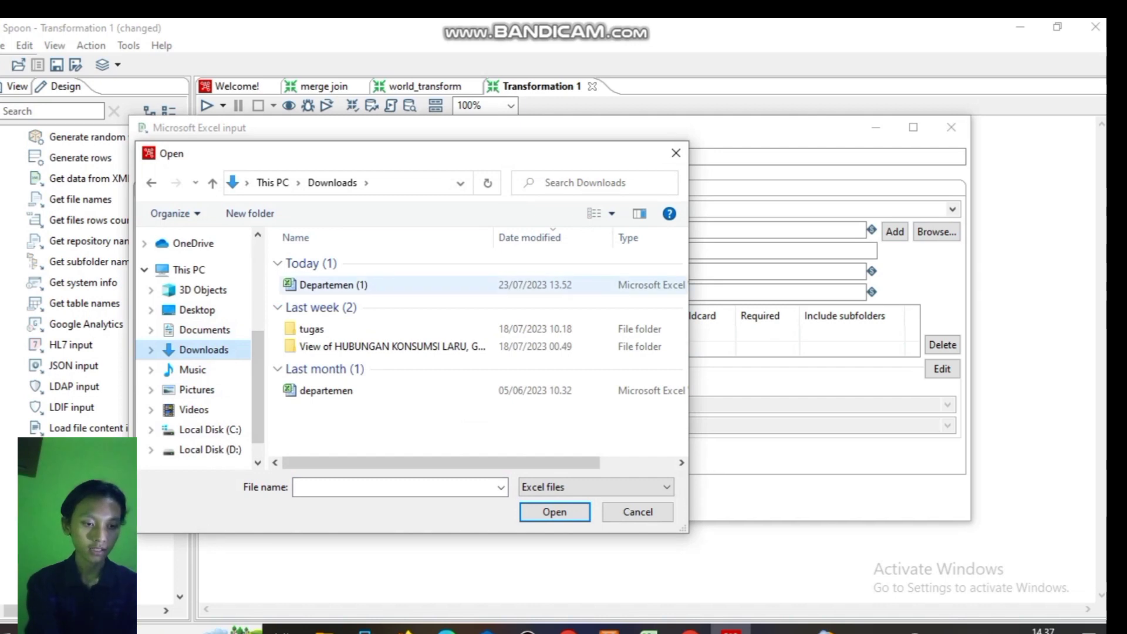
click(333, 285)
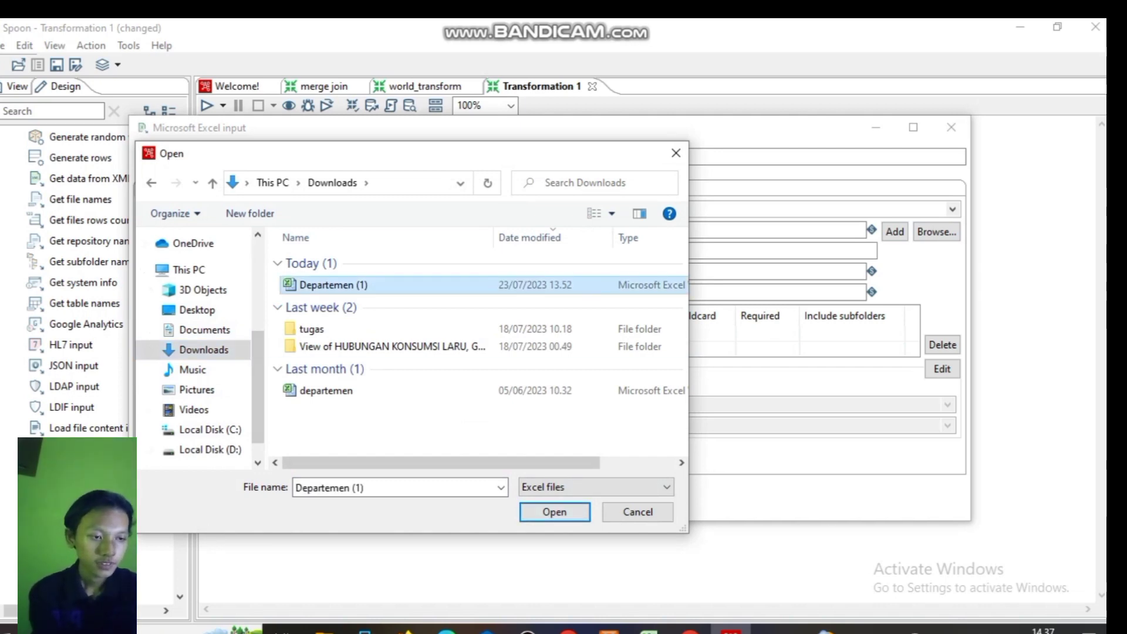
key(Return)
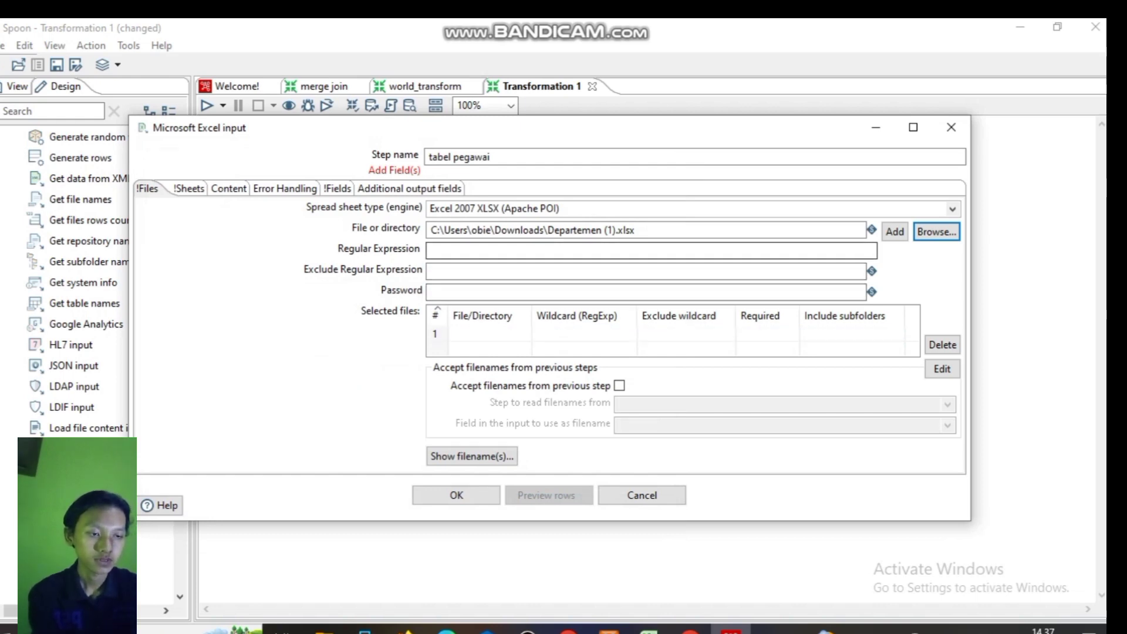
click(895, 231)
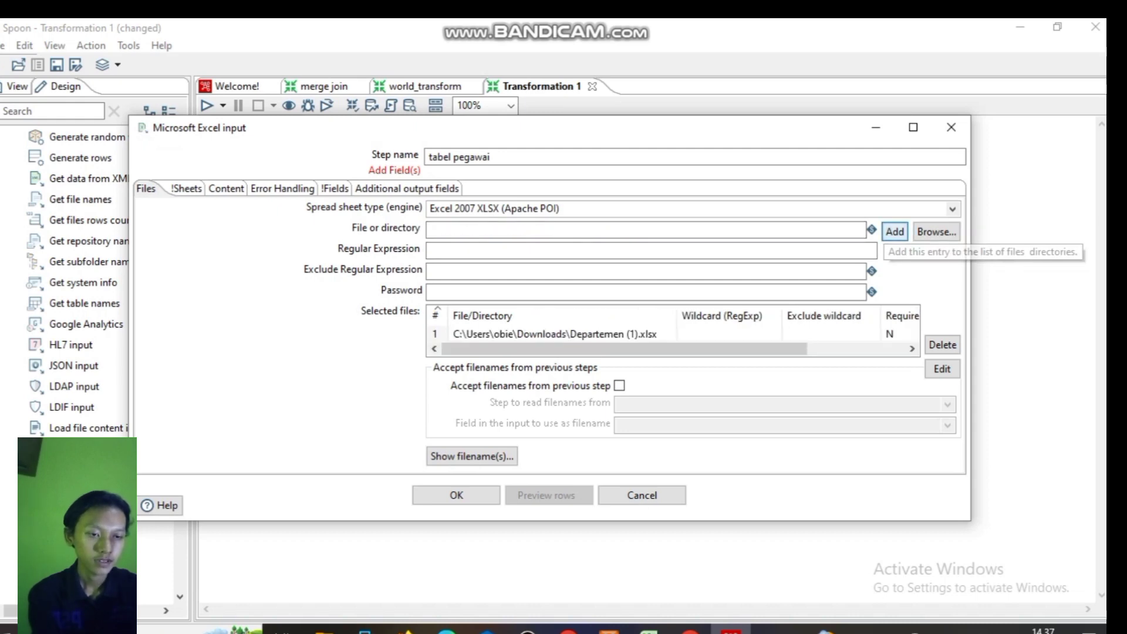
Step: Get the sheet names of the workbook and add Sheet1 to the list of sheets to read
click(186, 188)
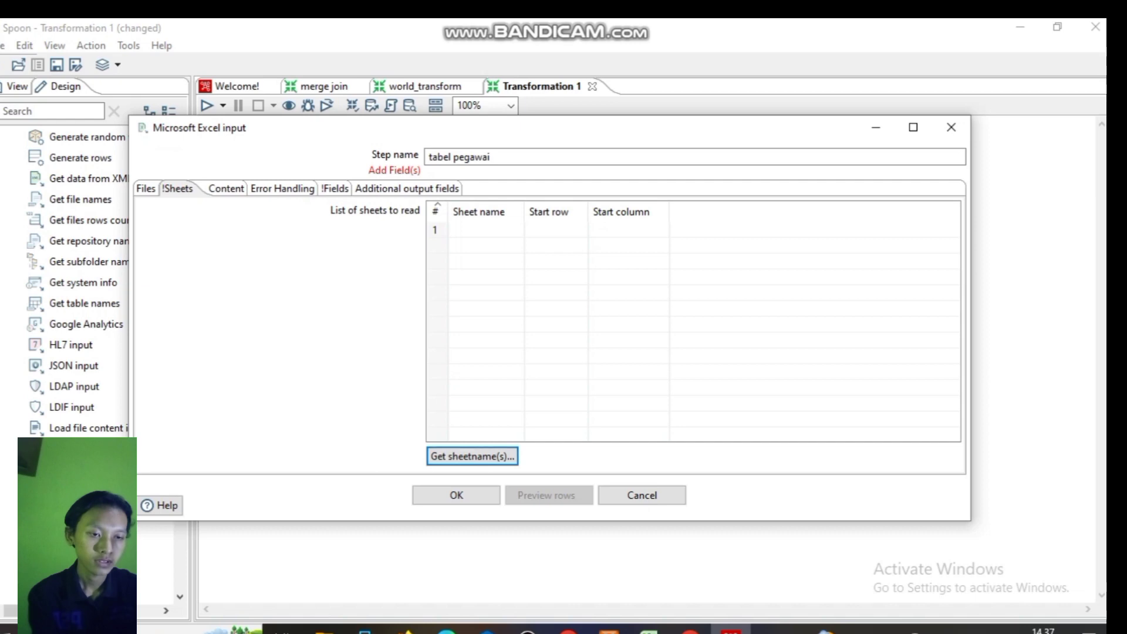
click(472, 457)
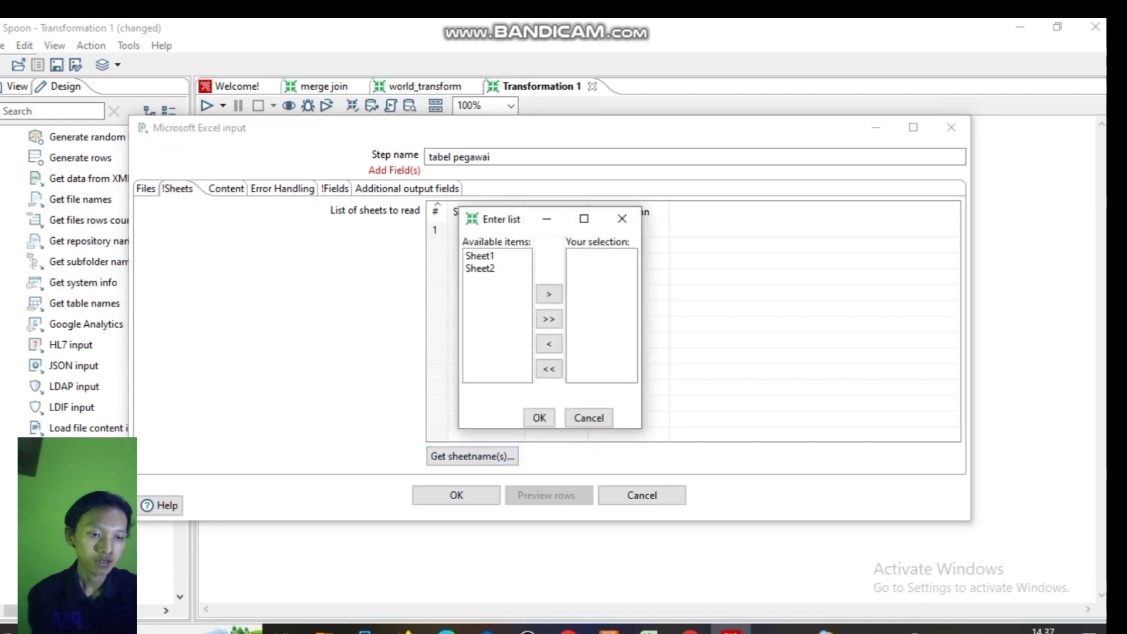
click(479, 255)
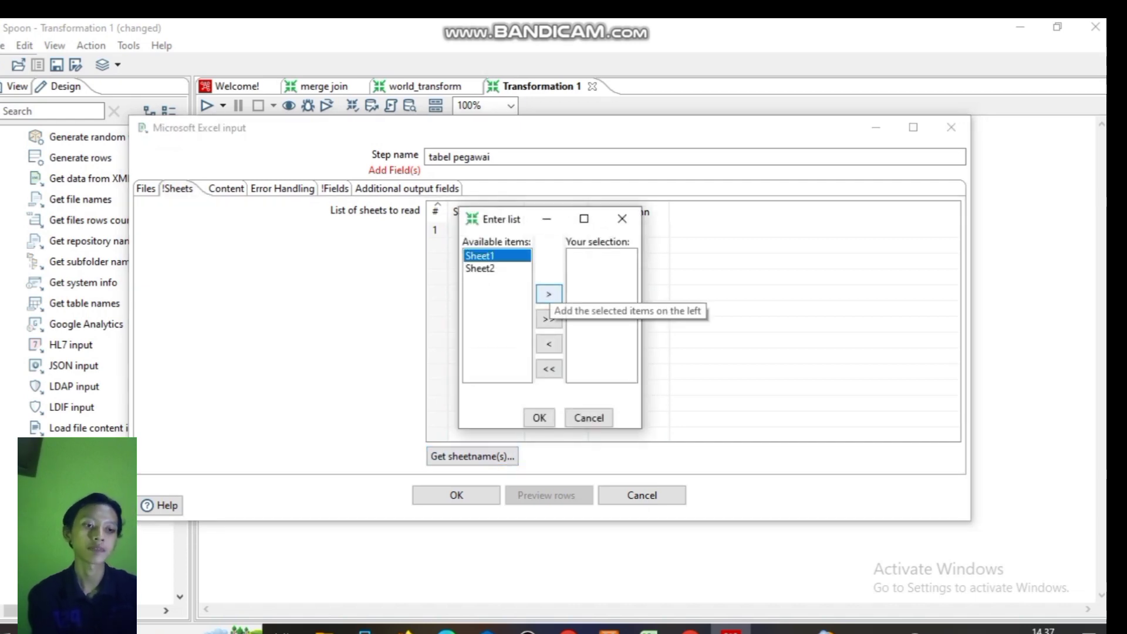
click(549, 294)
click(539, 417)
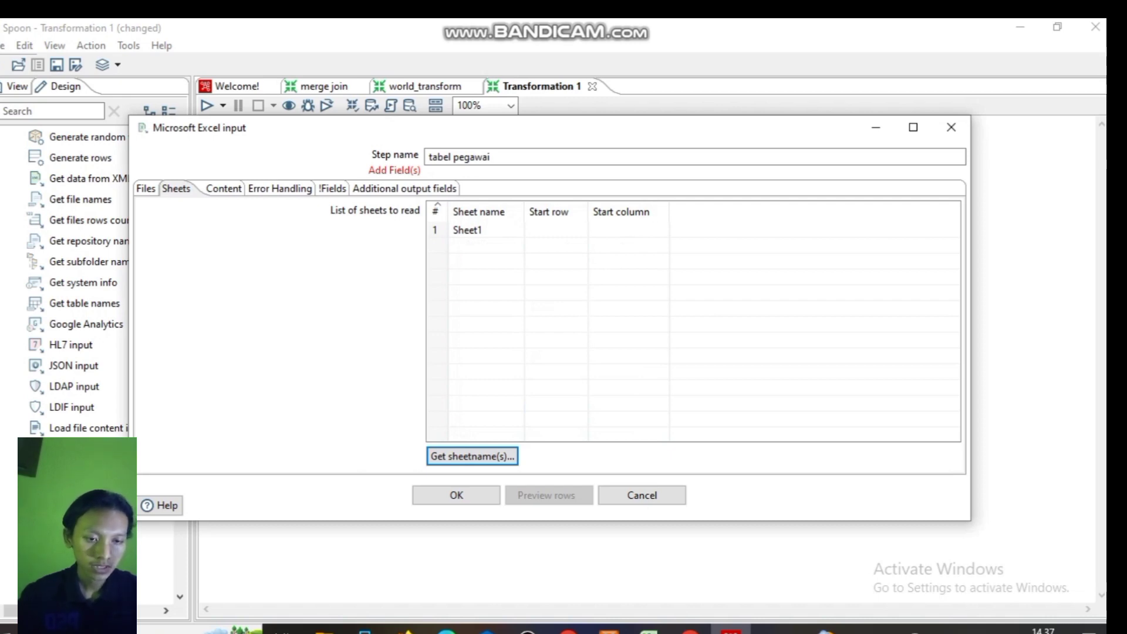
Step: Check in the Excel workbook where Tabel Pegawai's header begins, set Sheet1's start row to 3 and start column to 1, and confirm
click(555, 229)
key(alt+Tab)
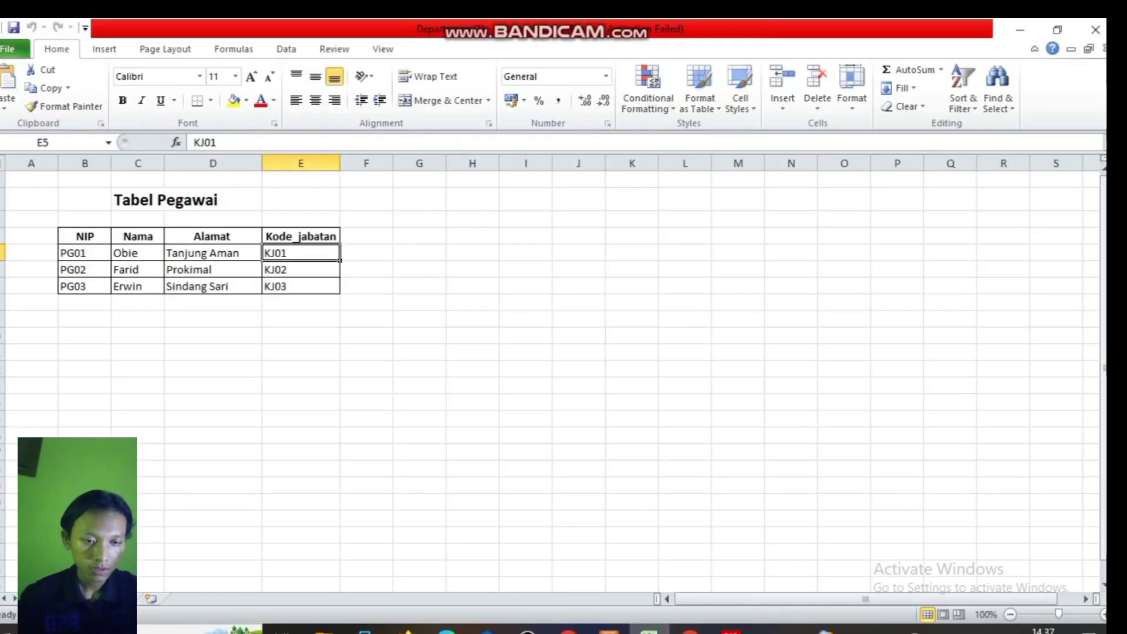
click(32, 235)
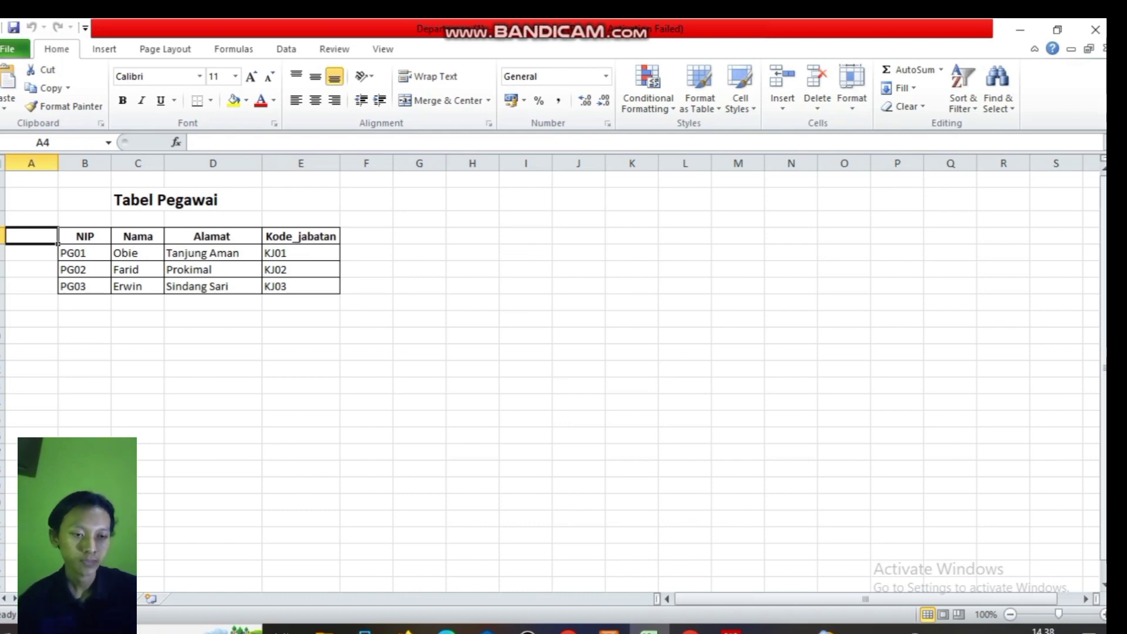
click(84, 179)
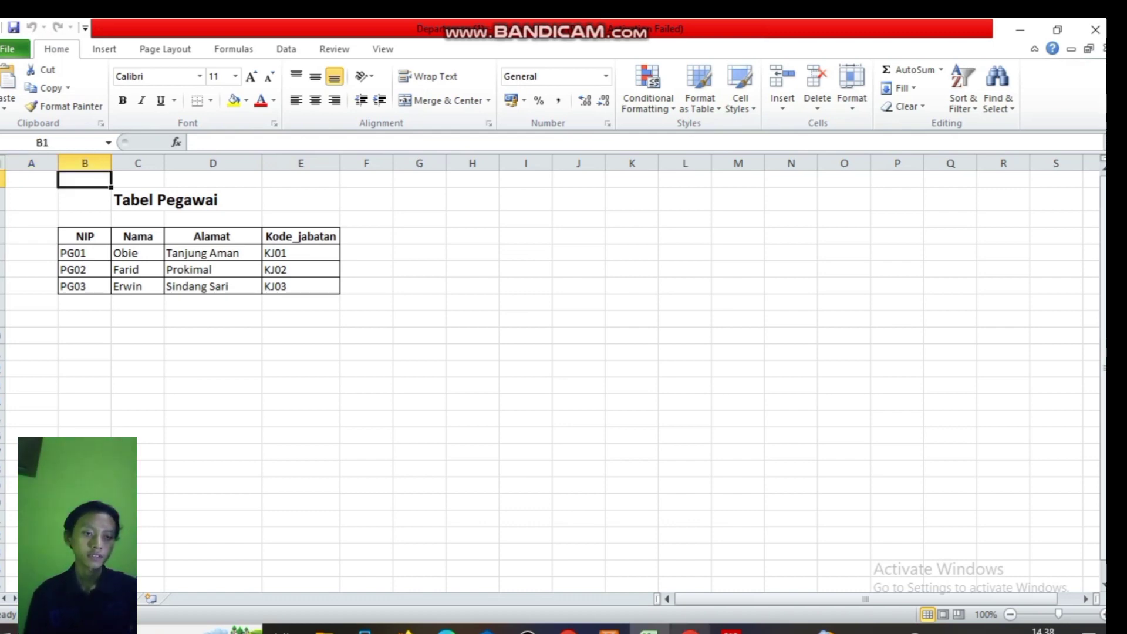
click(731, 630)
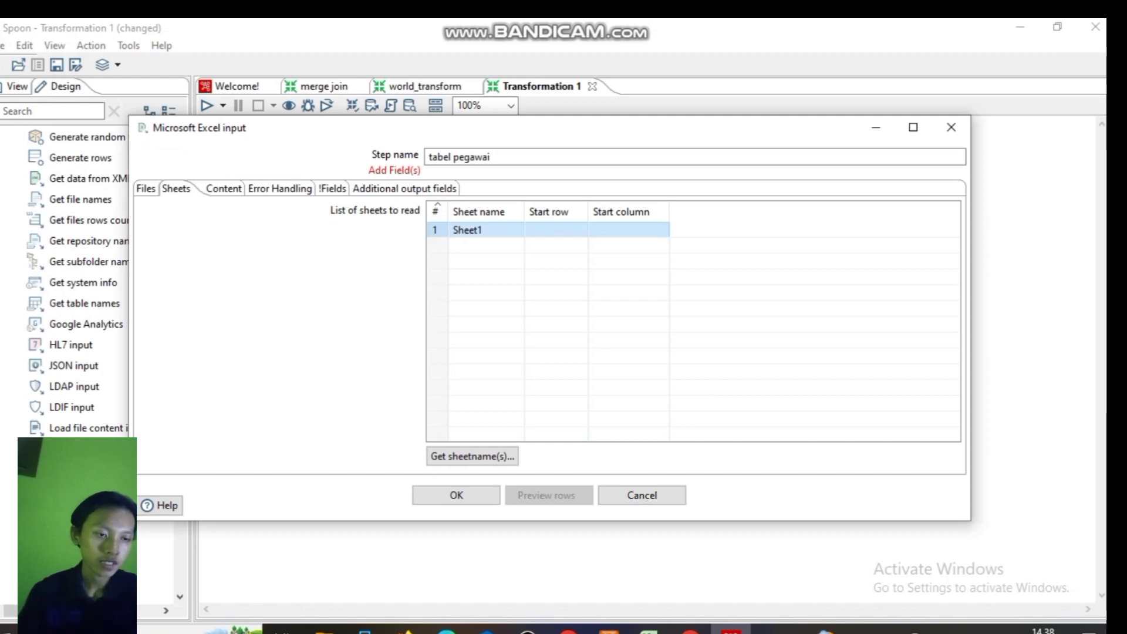
click(555, 230)
text(3)
key(Tab)
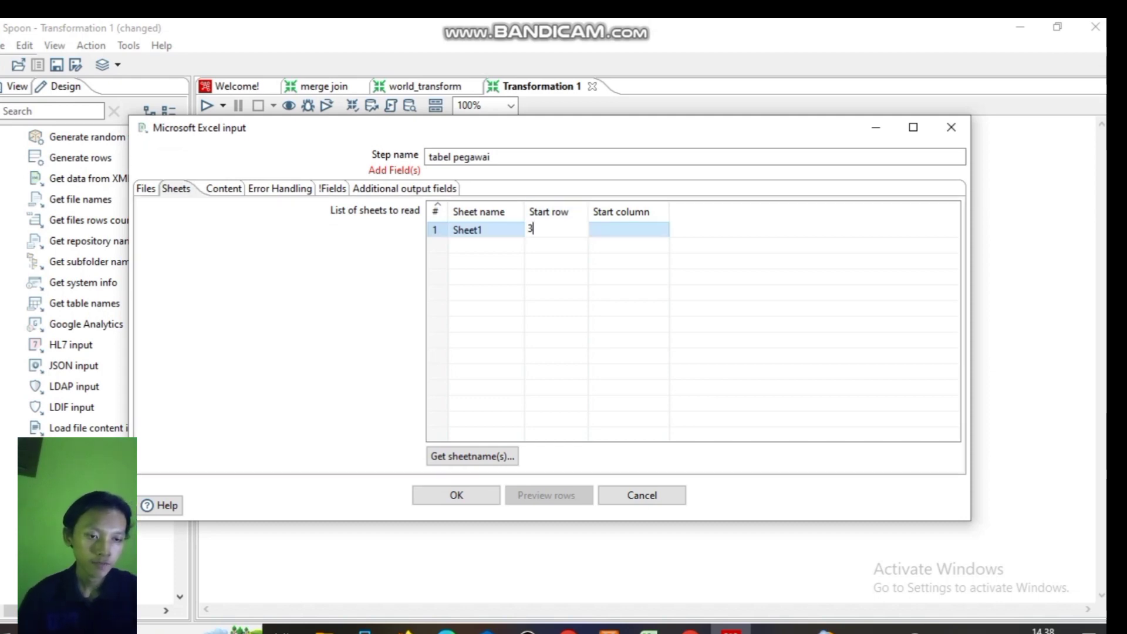
text(1)
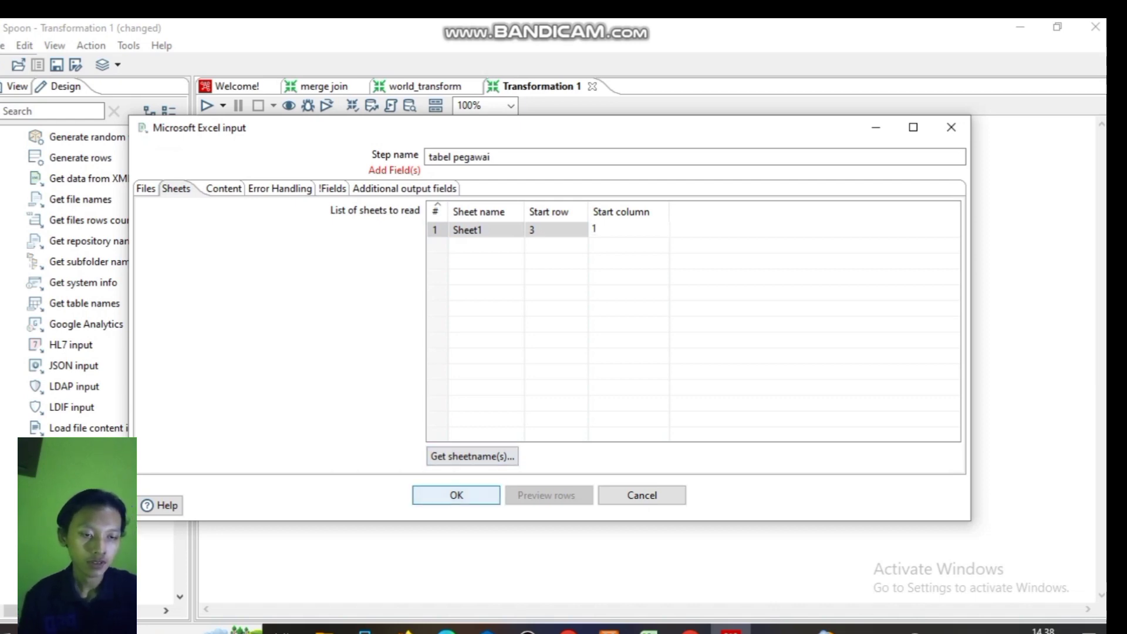
click(467, 498)
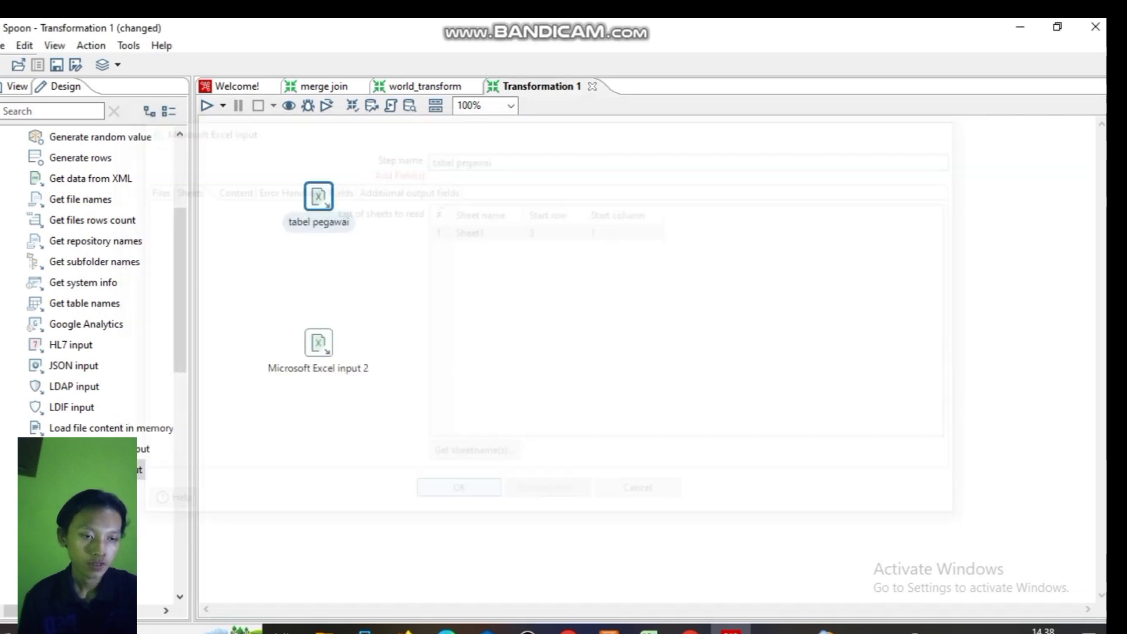
Step: Reopen the tabel pegawai step, get its fields from the header row, and confirm
mouse_move(319, 197)
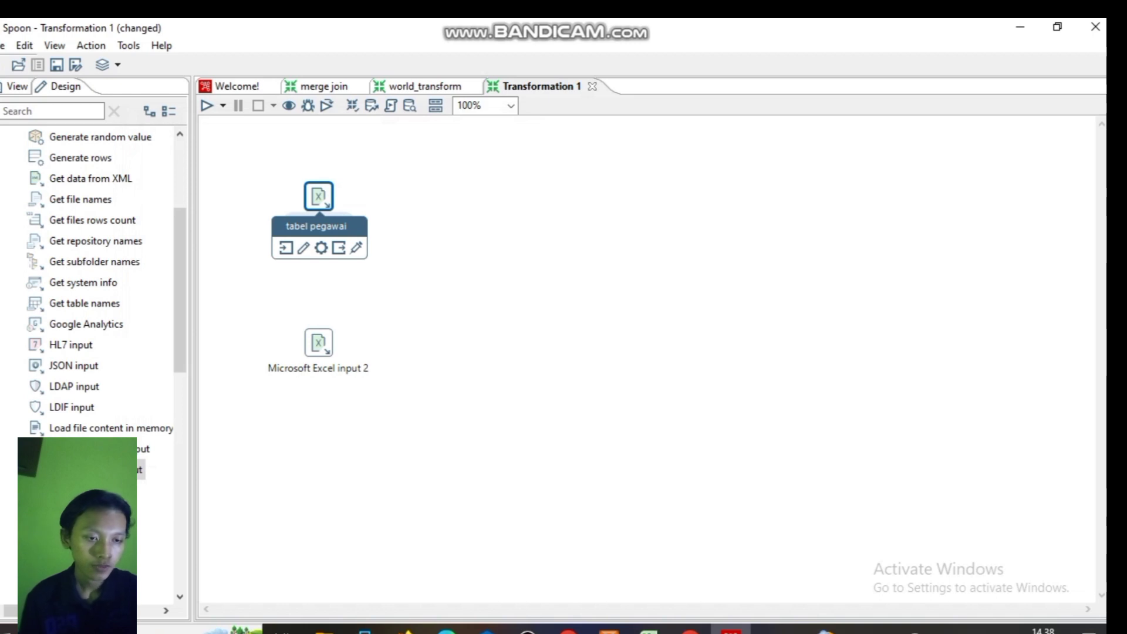
double_click(319, 196)
click(185, 189)
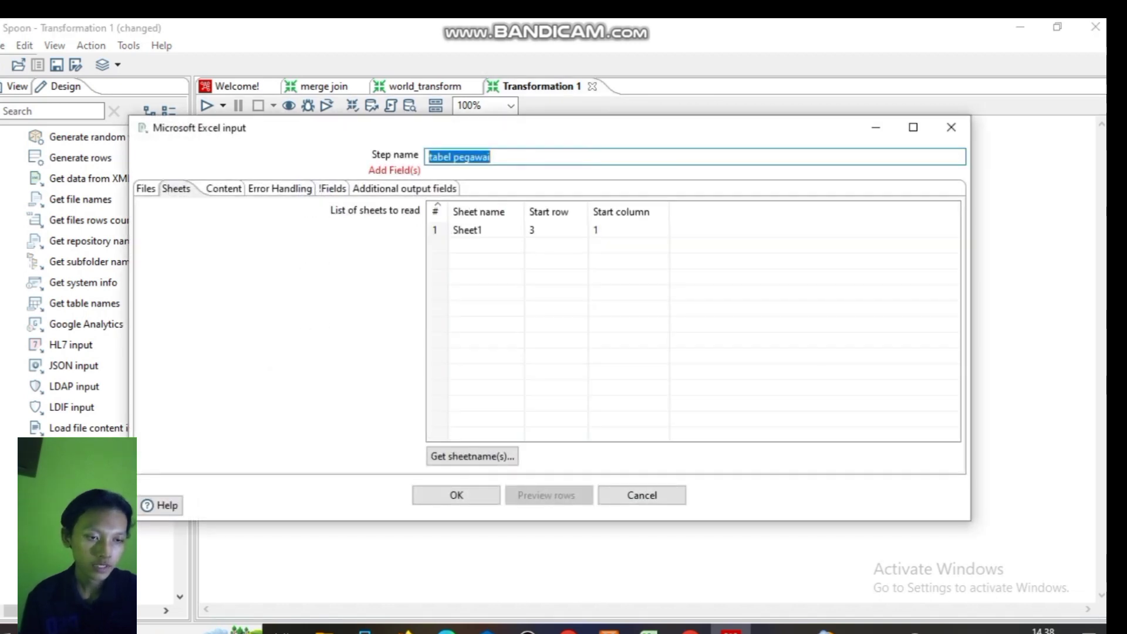
click(328, 189)
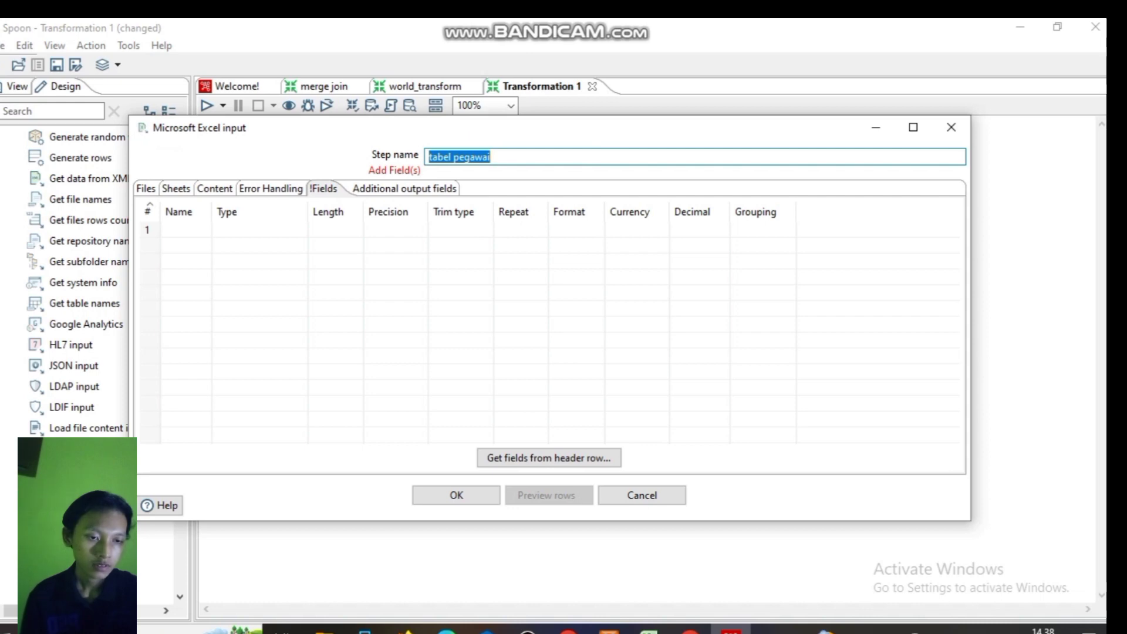
click(548, 458)
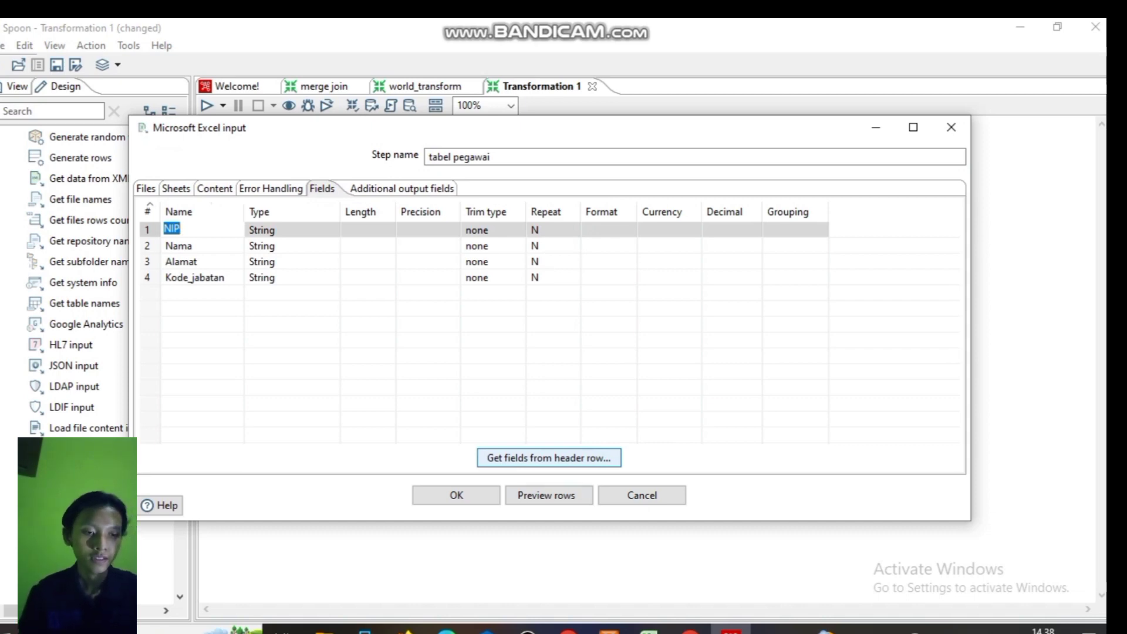
click(455, 495)
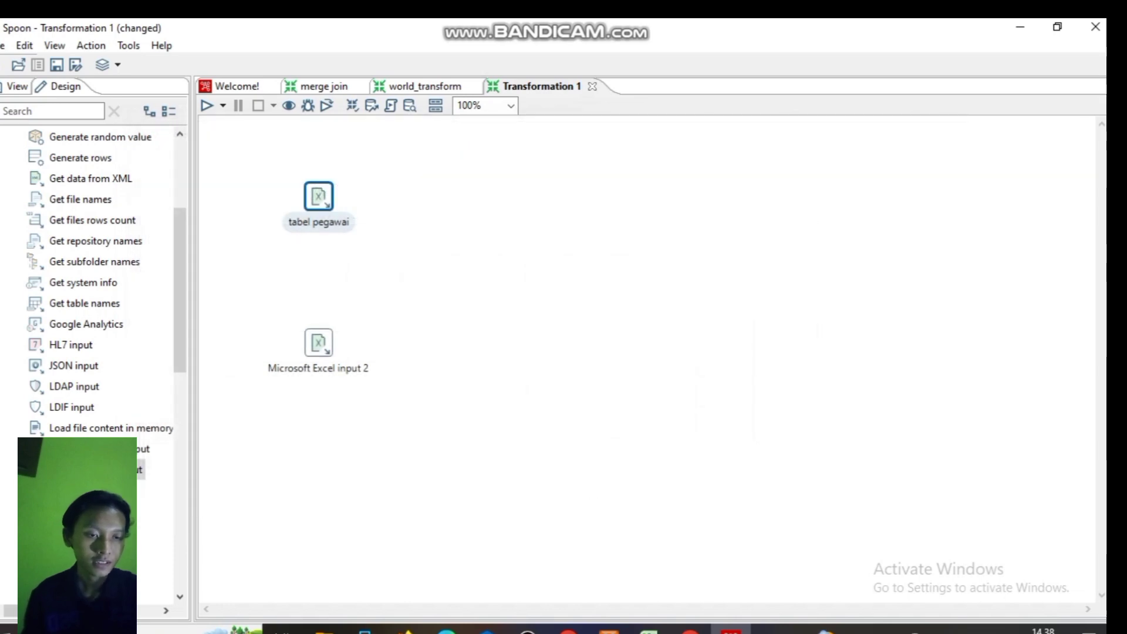
Step: Check the title of the workbook's second sheet in Excel and name the second Excel input step tabel jabatan
double_click(318, 343)
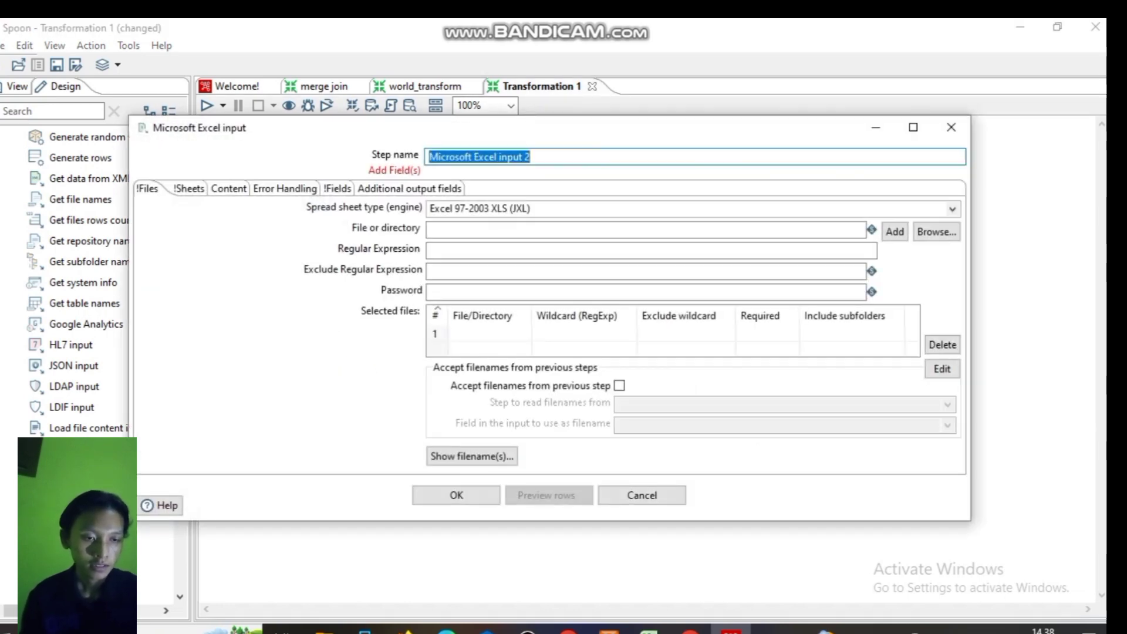
click(649, 630)
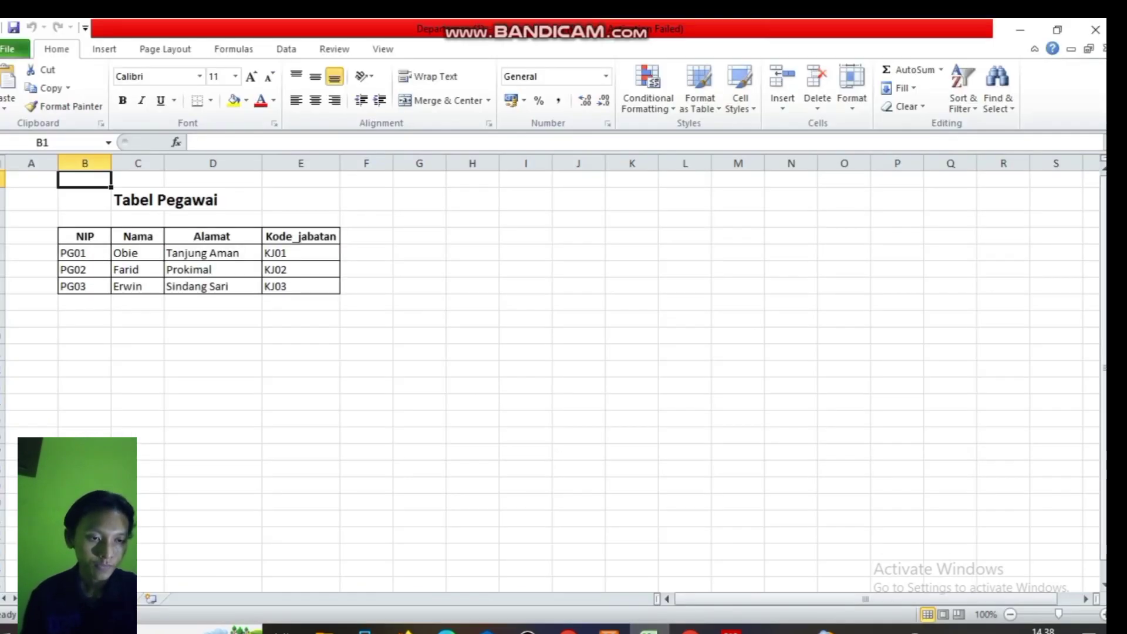
key(ctrl+Page_Down)
click(690, 629)
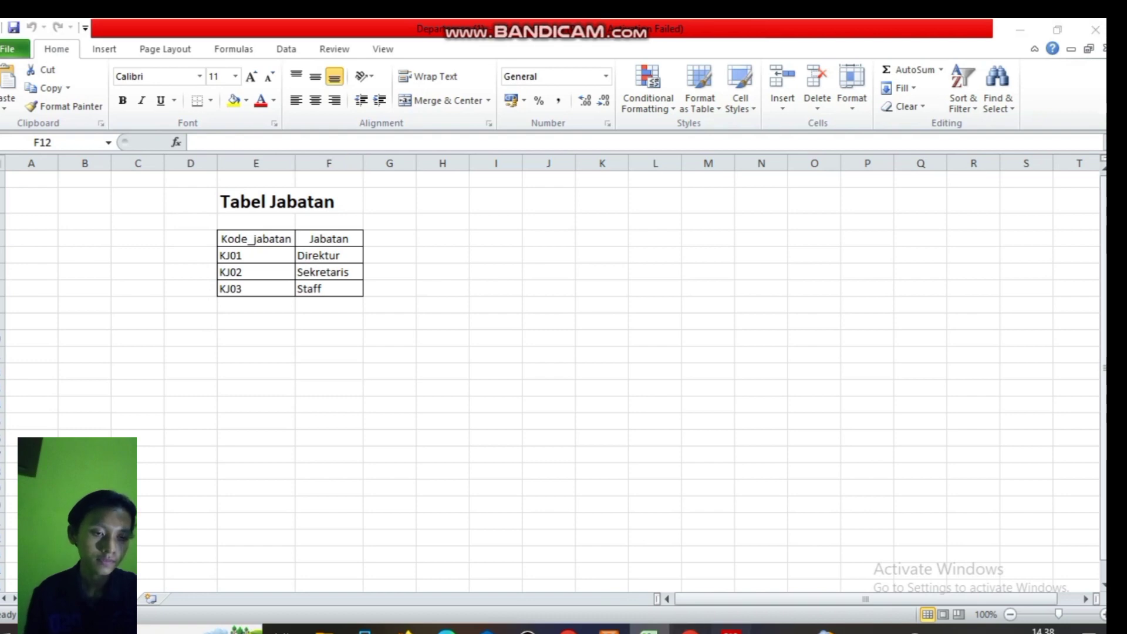
key(alt+Tab)
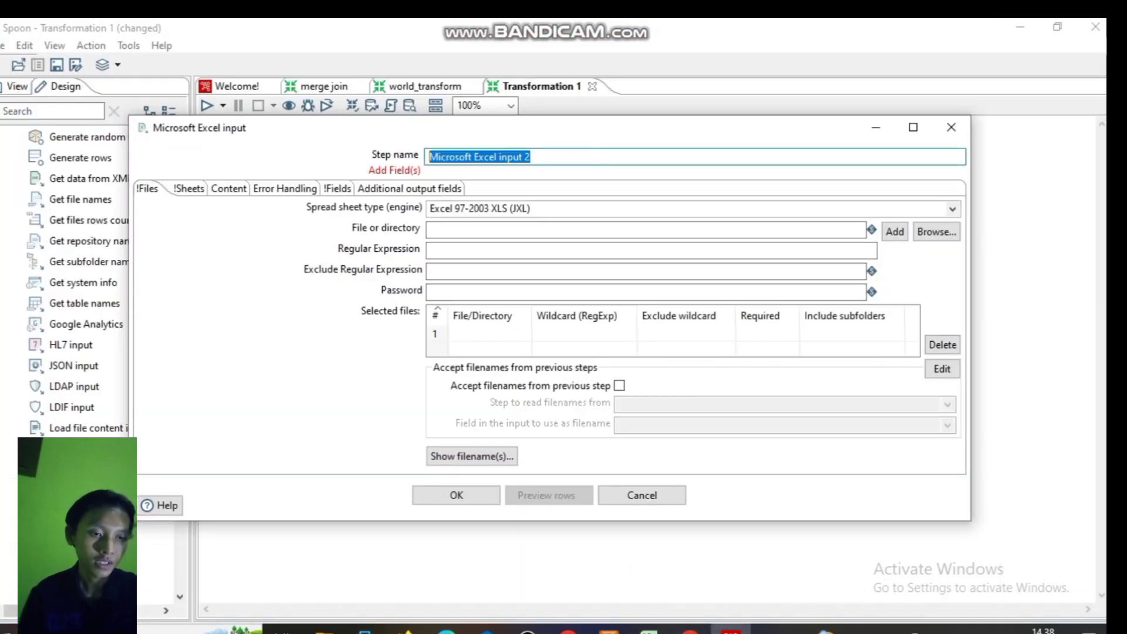
text(tael)
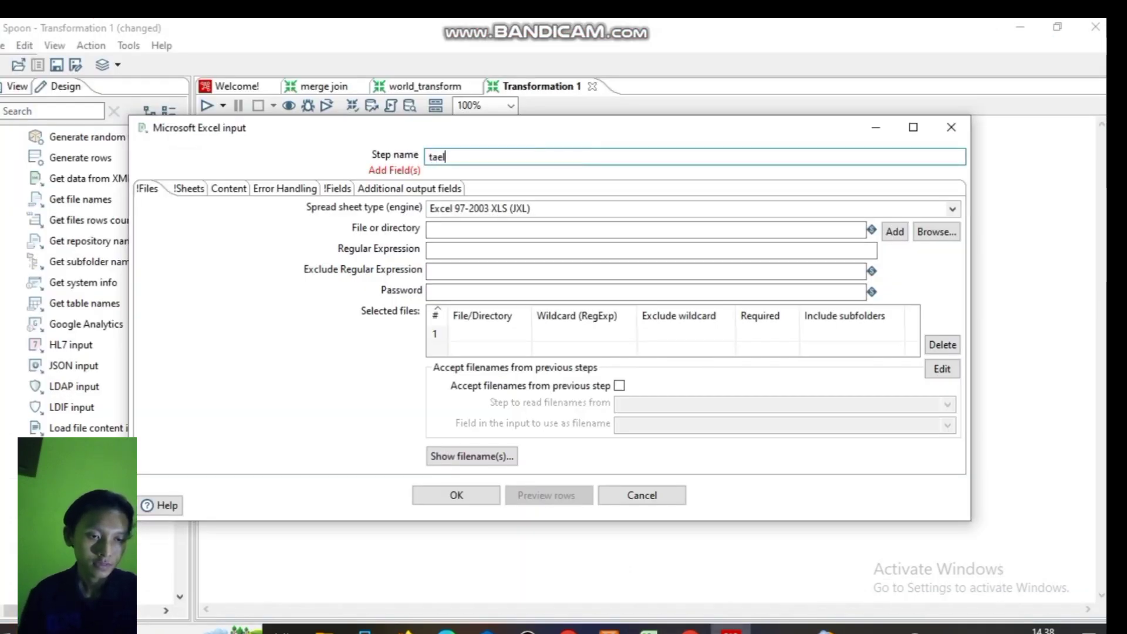
key(BackSpace)
key(BackSpace)
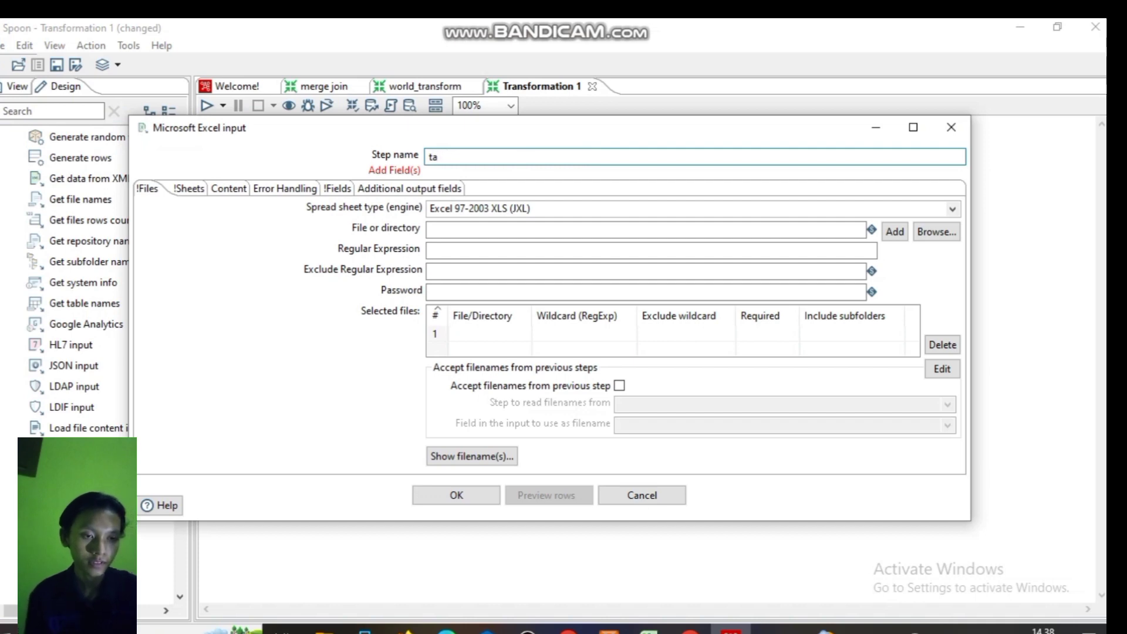
text(bel jabatan)
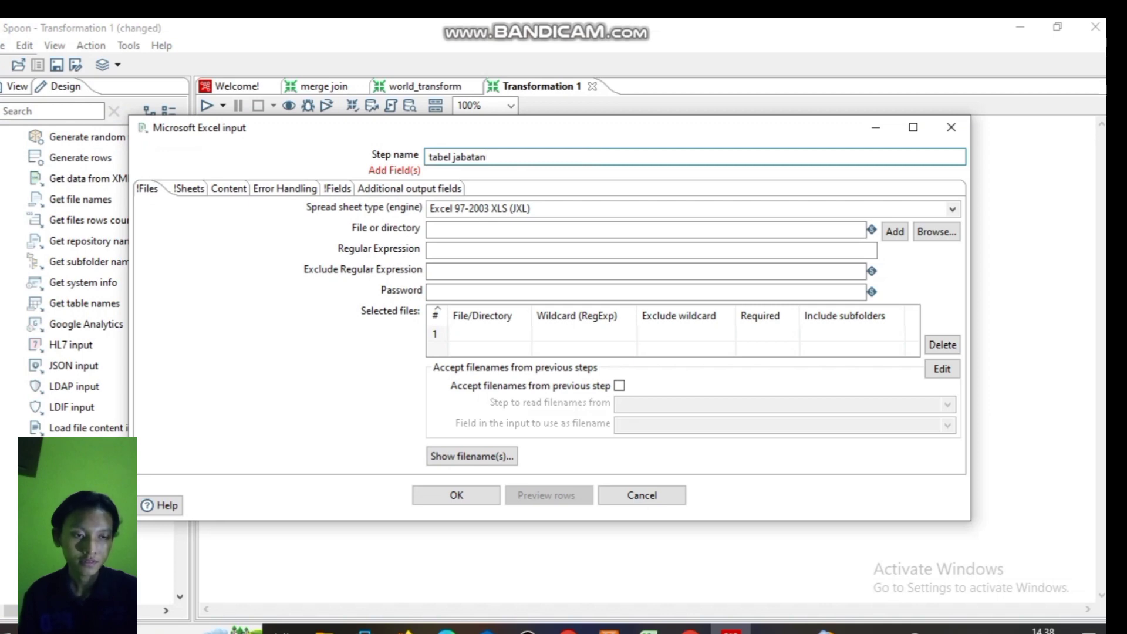
Step: Set tabel jabatan's spreadsheet type to Excel 2007 XLSX (Apache POI) and add Departemen (1).xlsx from Downloads to its selected files
click(936, 231)
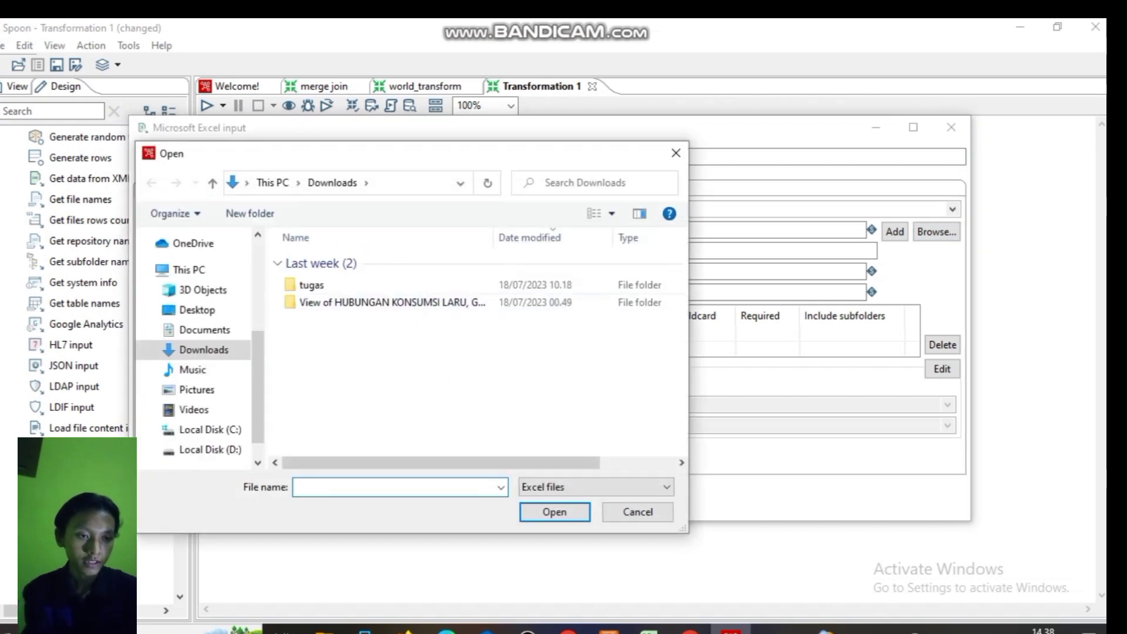
click(675, 153)
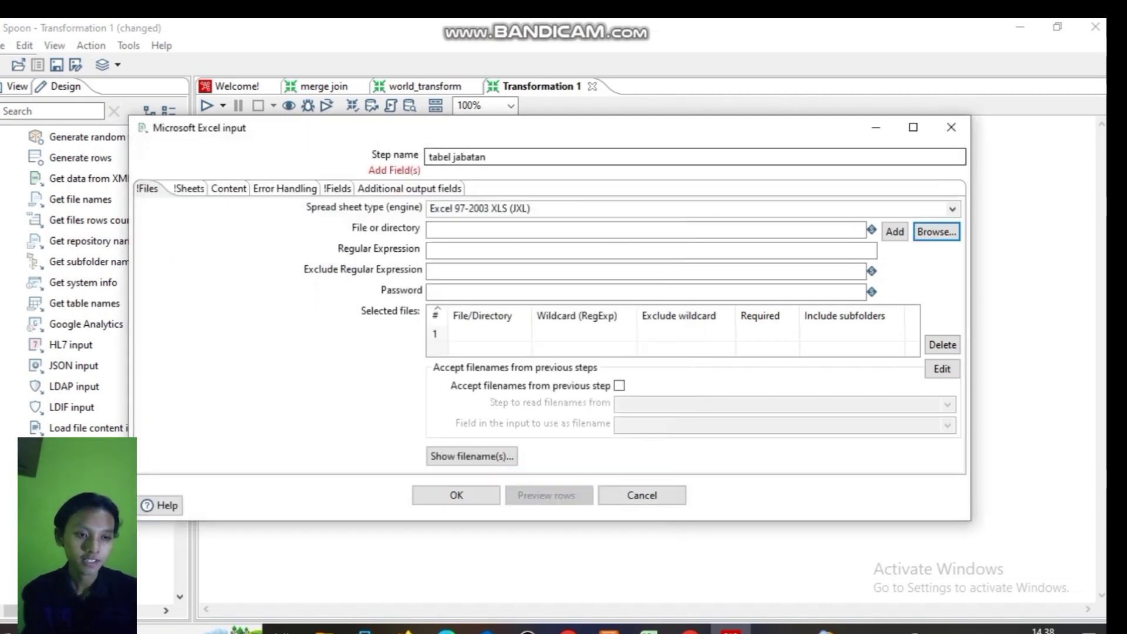
click(951, 208)
click(493, 237)
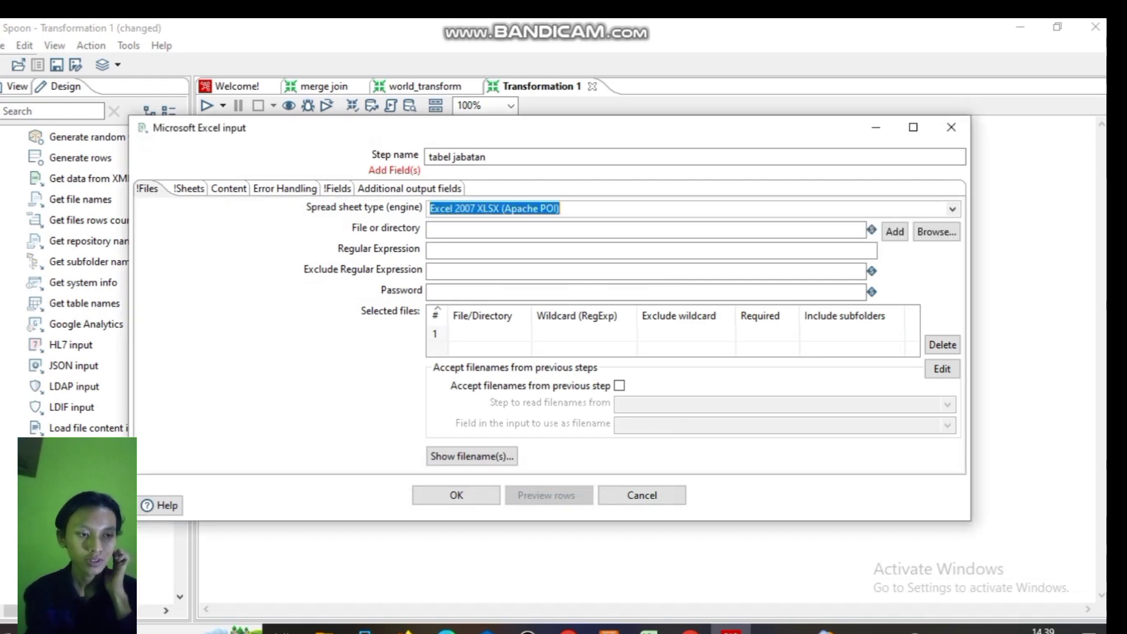
click(936, 232)
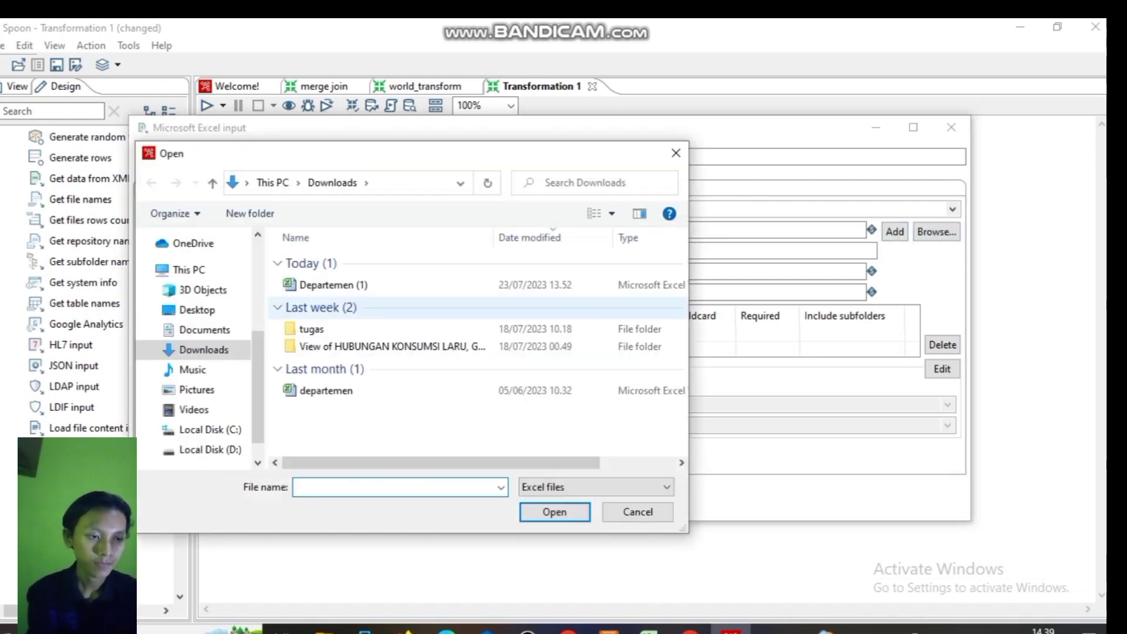
click(333, 285)
click(553, 512)
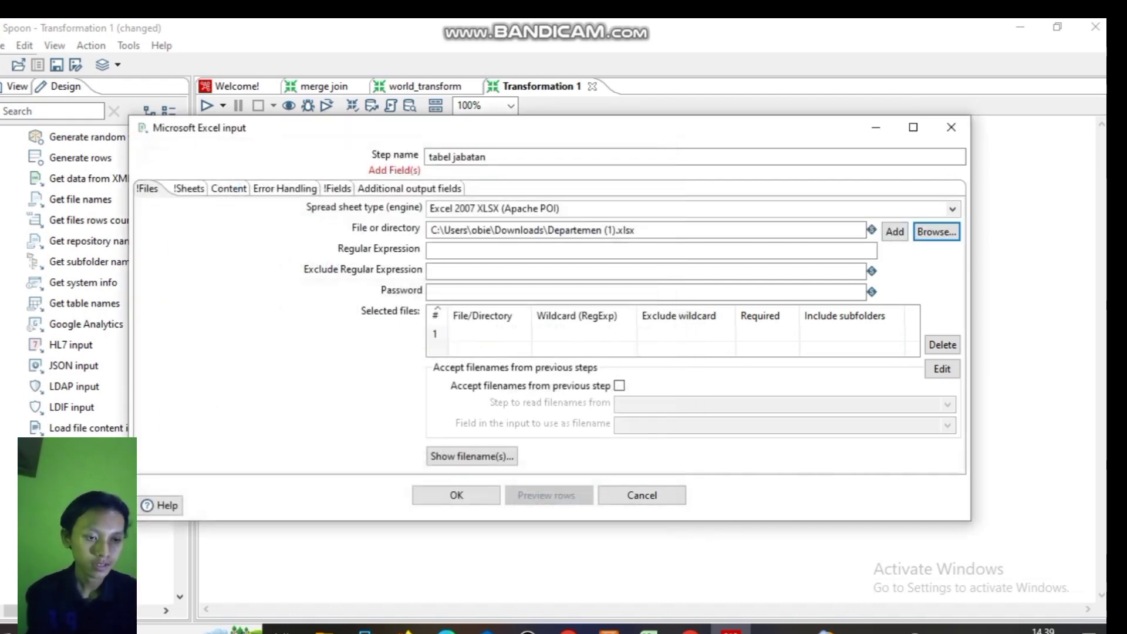
click(895, 231)
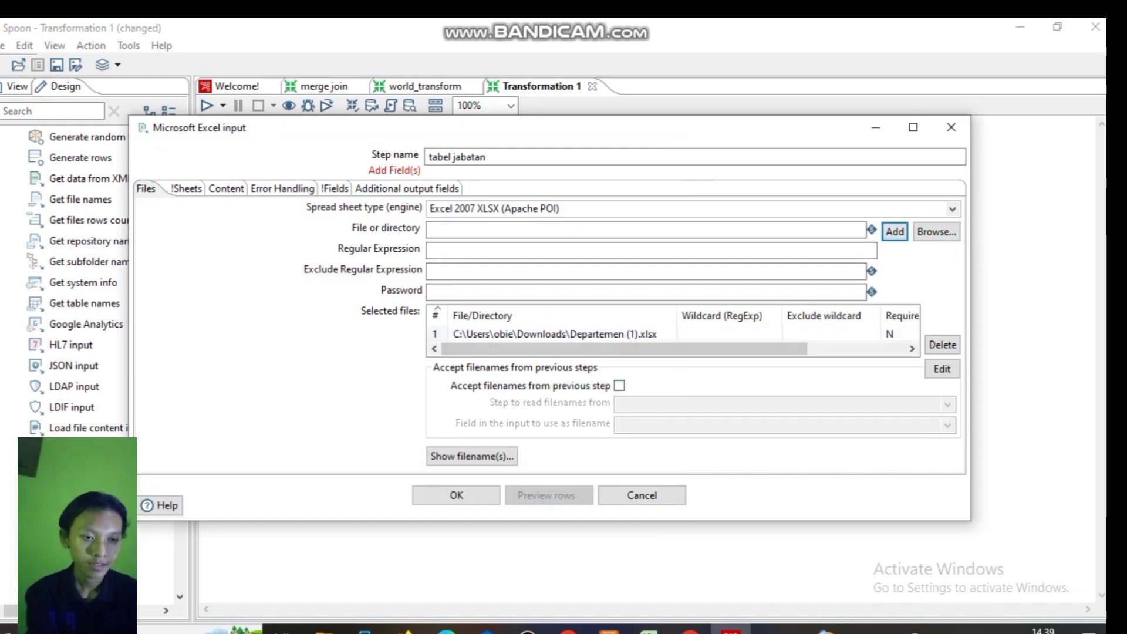
Step: Get the workbook's sheet names and add Sheet2 to tabel jabatan's list of sheets to read
click(185, 189)
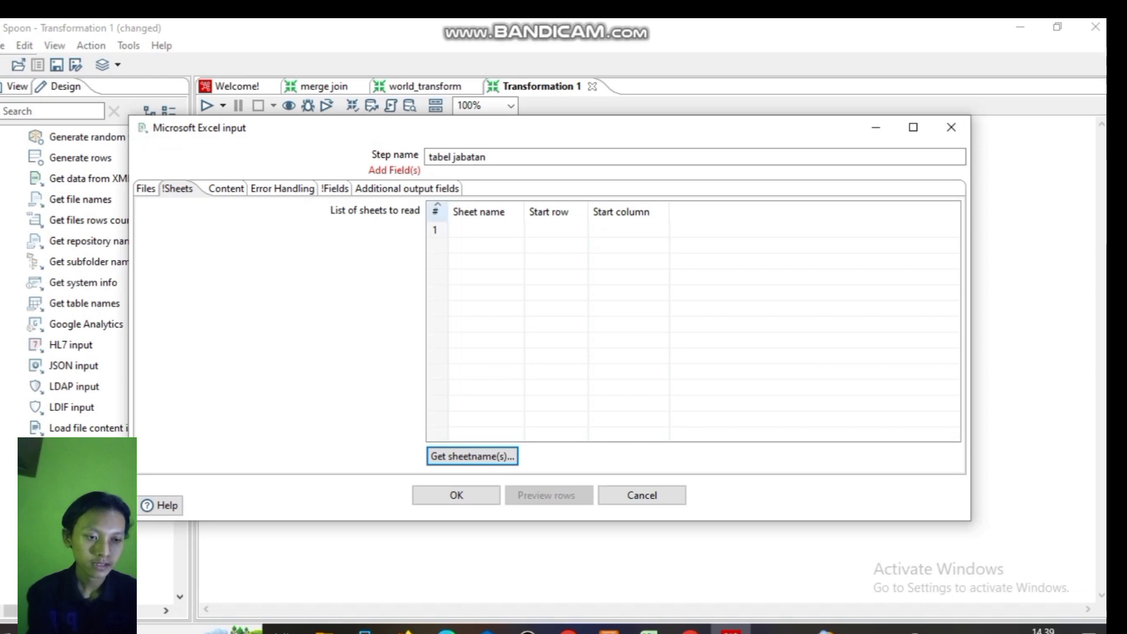
click(472, 456)
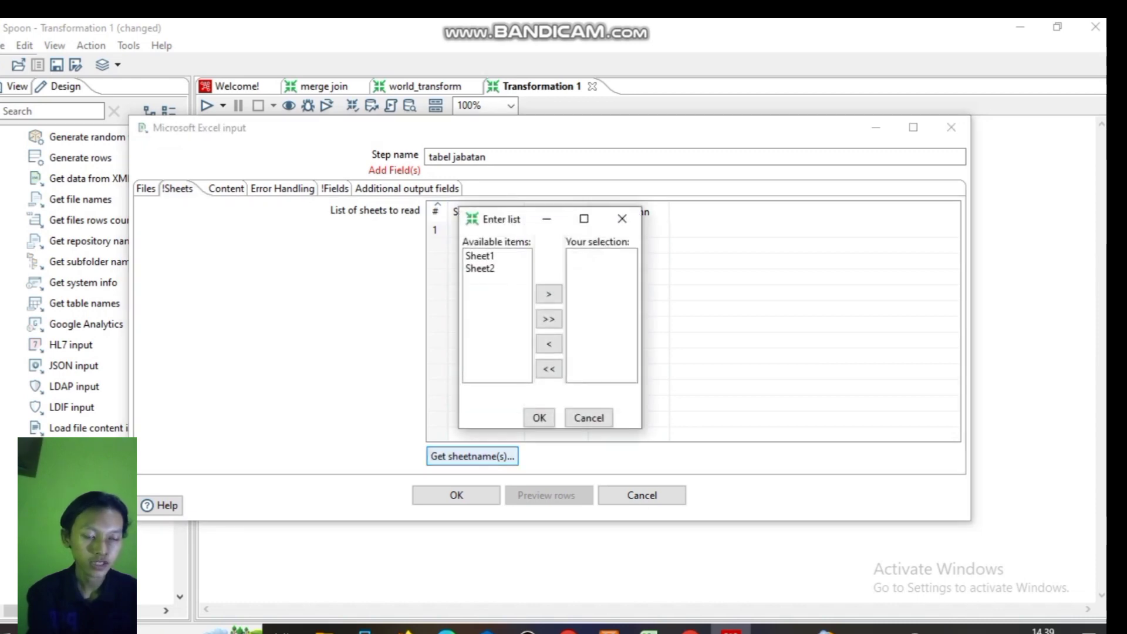
click(496, 268)
click(549, 294)
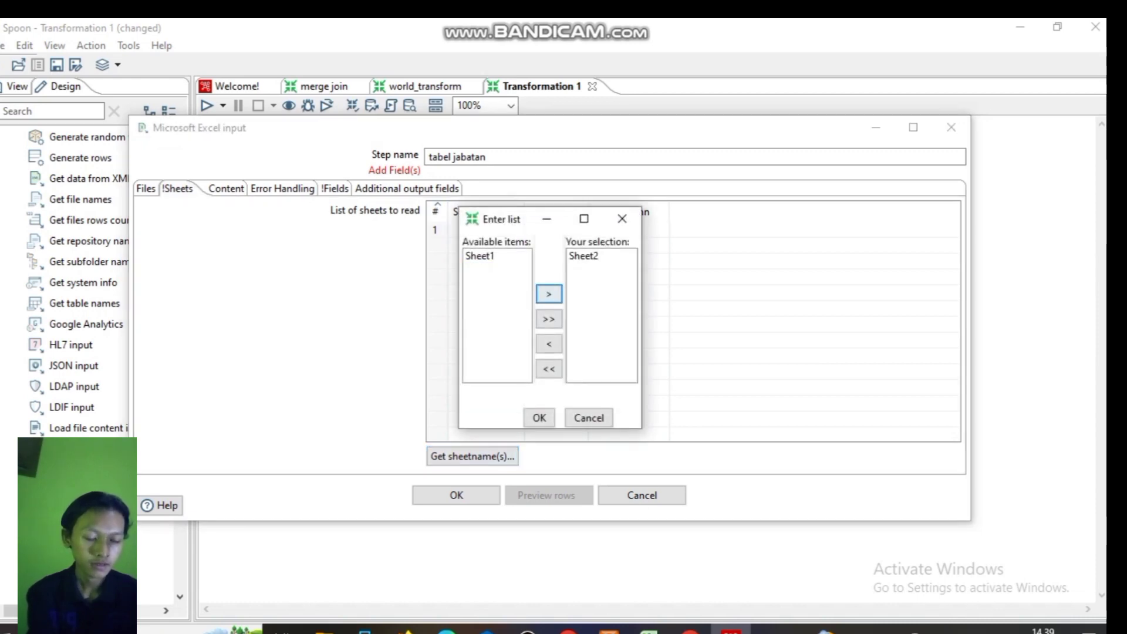
click(539, 417)
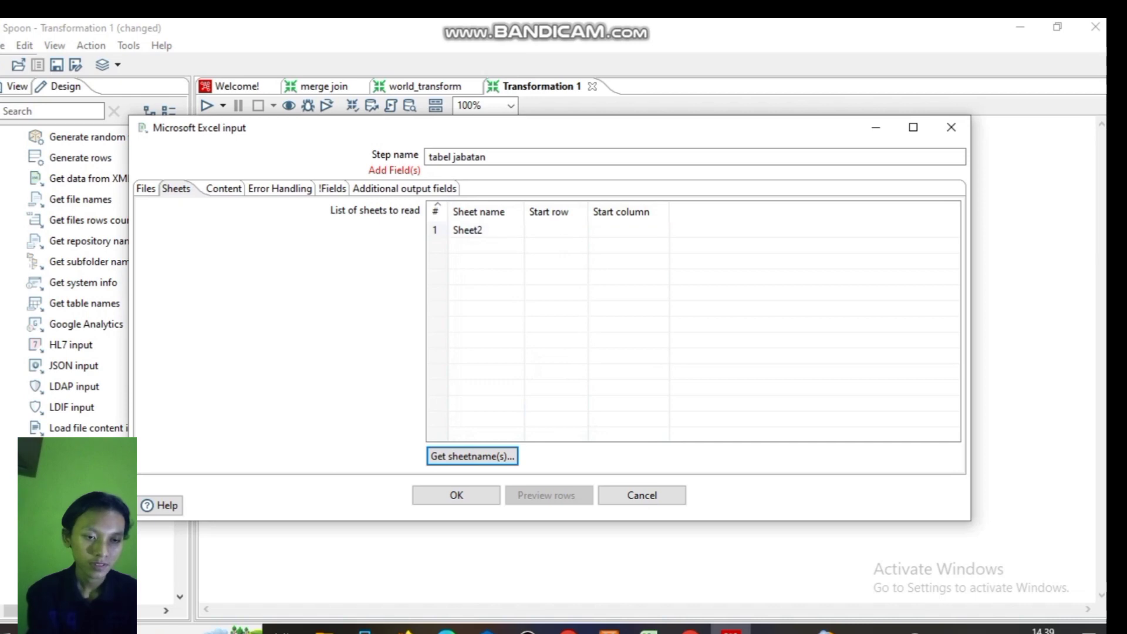
Step: Check in the Excel workbook where Tabel Jabatan's header begins, and set Sheet2's start row to 3 and start column to 4
click(649, 629)
click(191, 238)
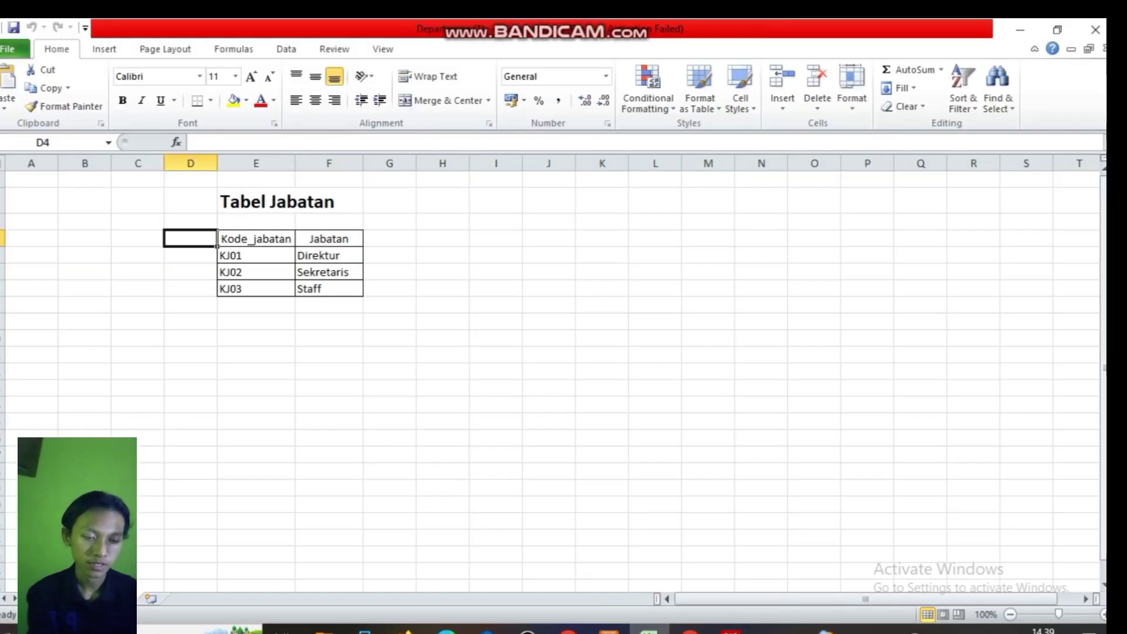
click(256, 238)
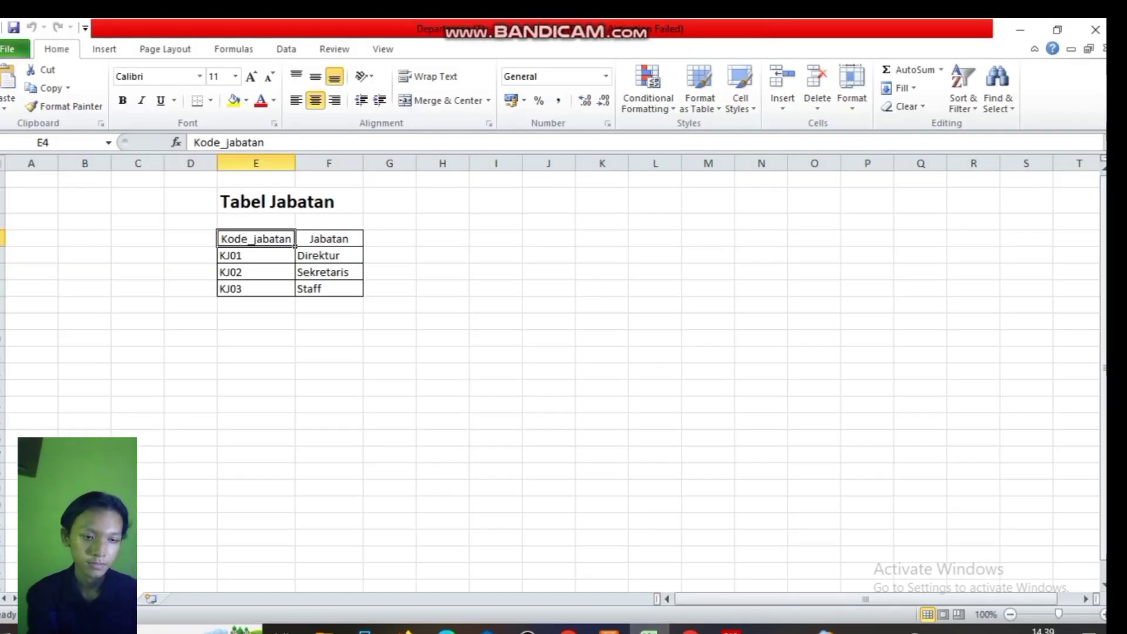
click(256, 179)
click(85, 179)
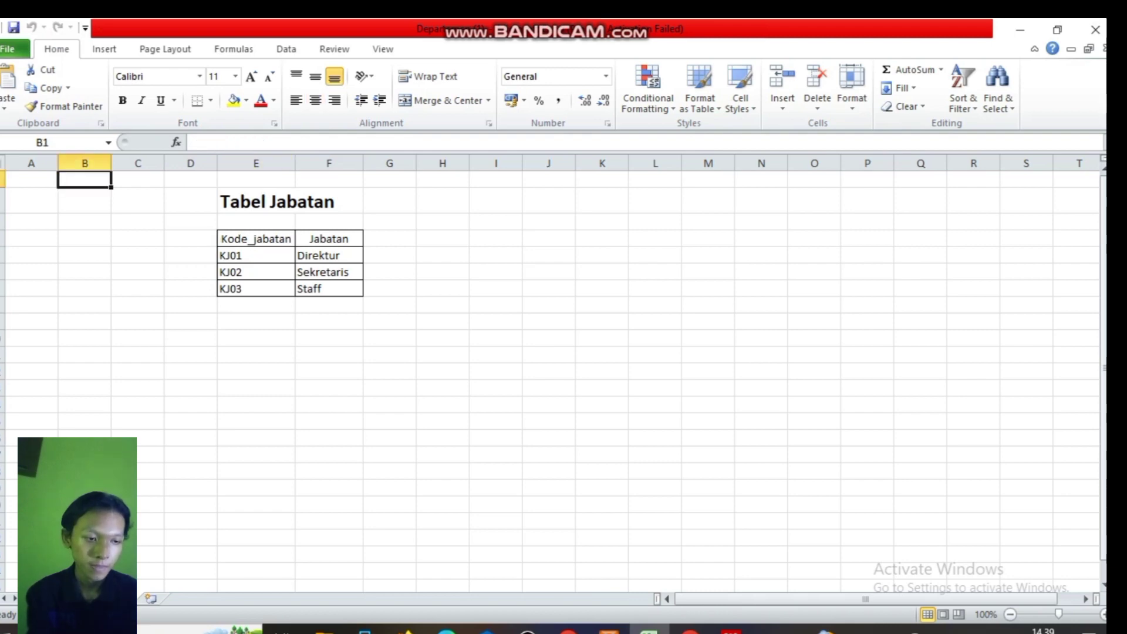
click(137, 179)
click(190, 179)
click(256, 179)
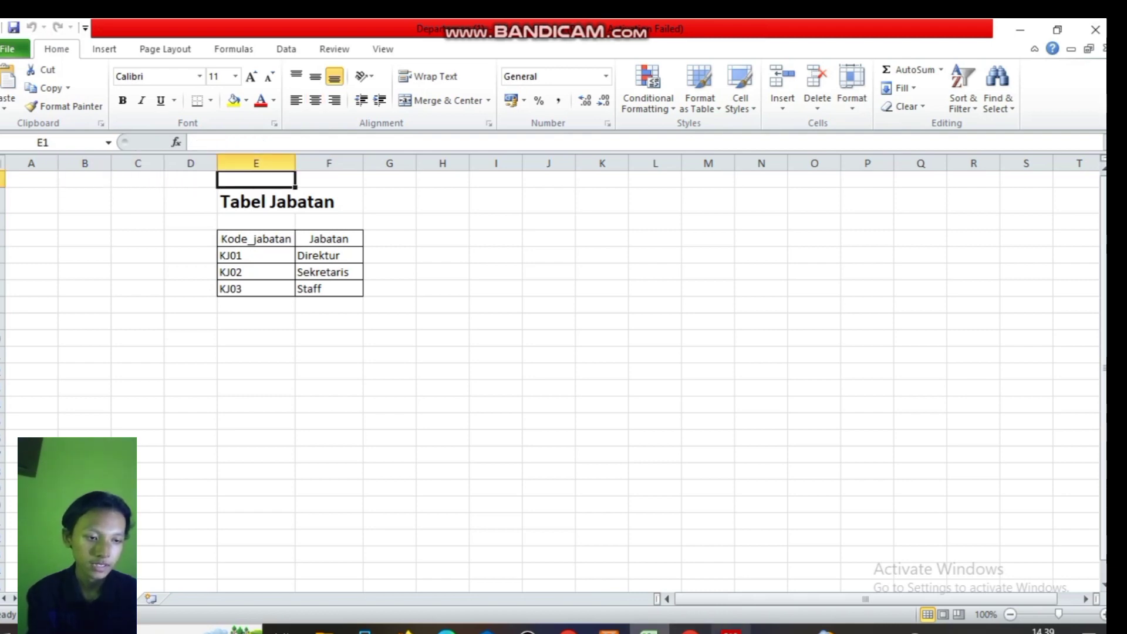
click(731, 628)
click(556, 229)
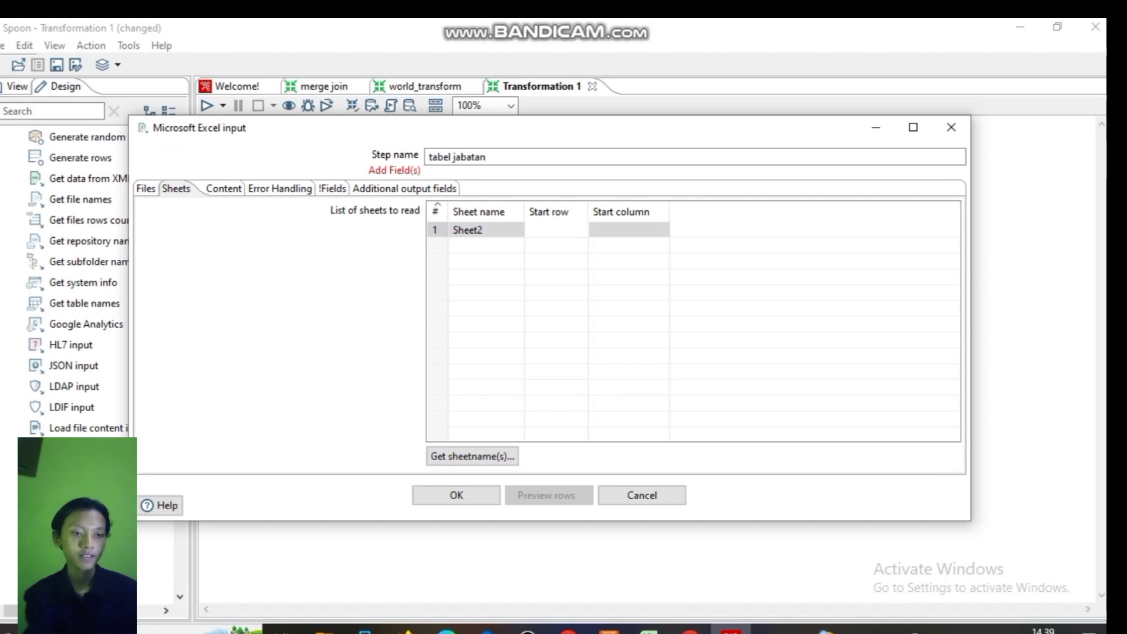
text(3)
key(Tab)
text(4)
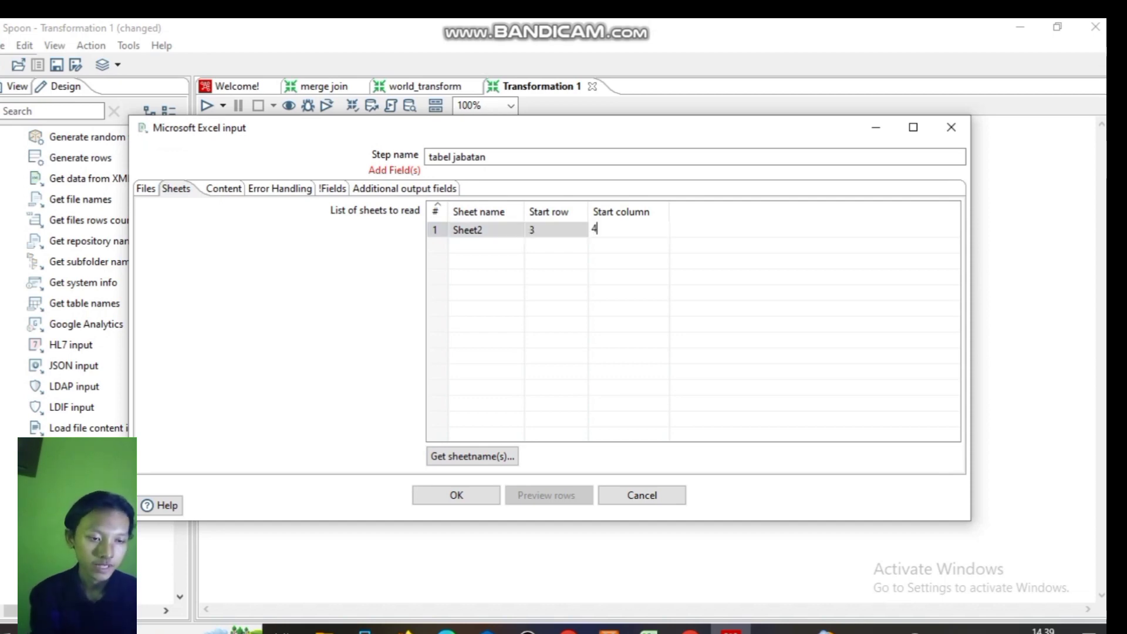
Step: Get tabel jabatan's fields from the header row and confirm the step's settings
click(332, 188)
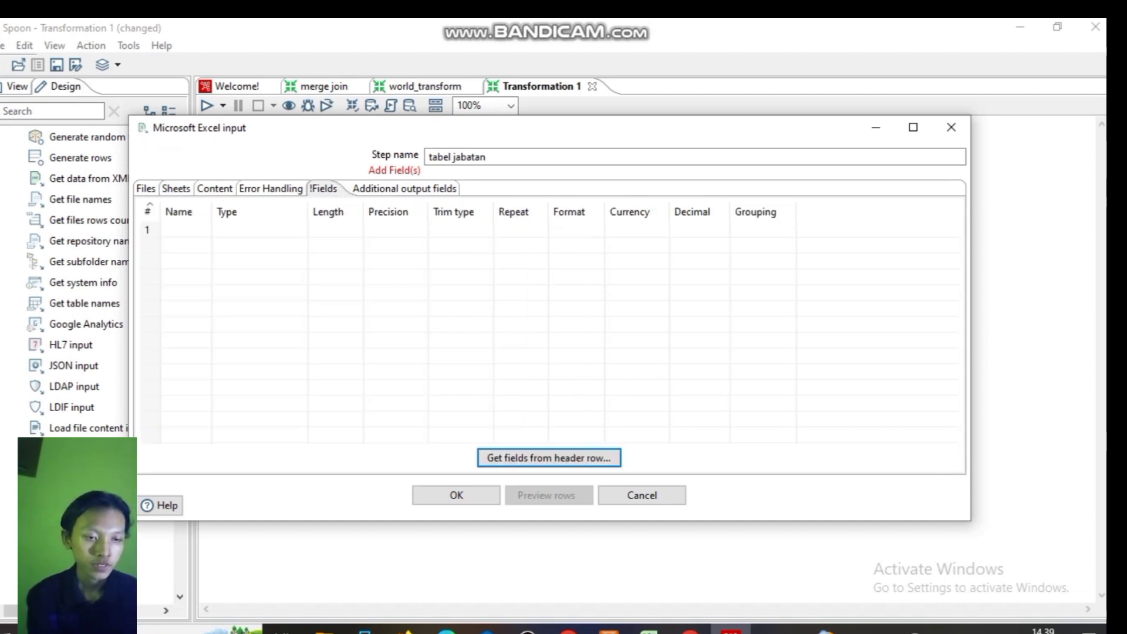
click(549, 457)
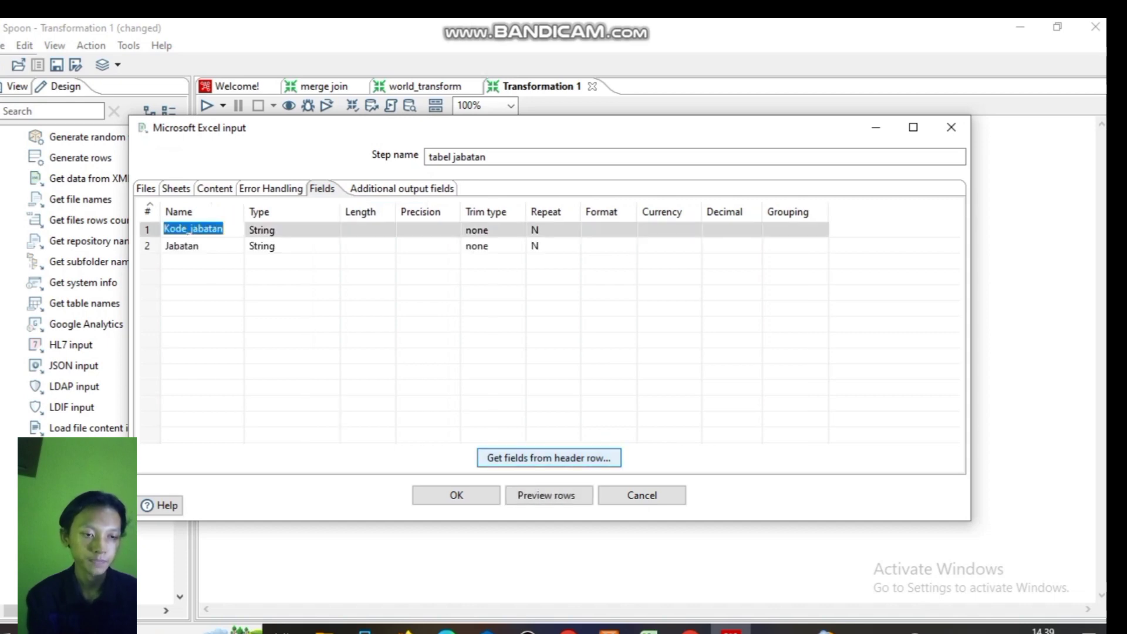
click(456, 495)
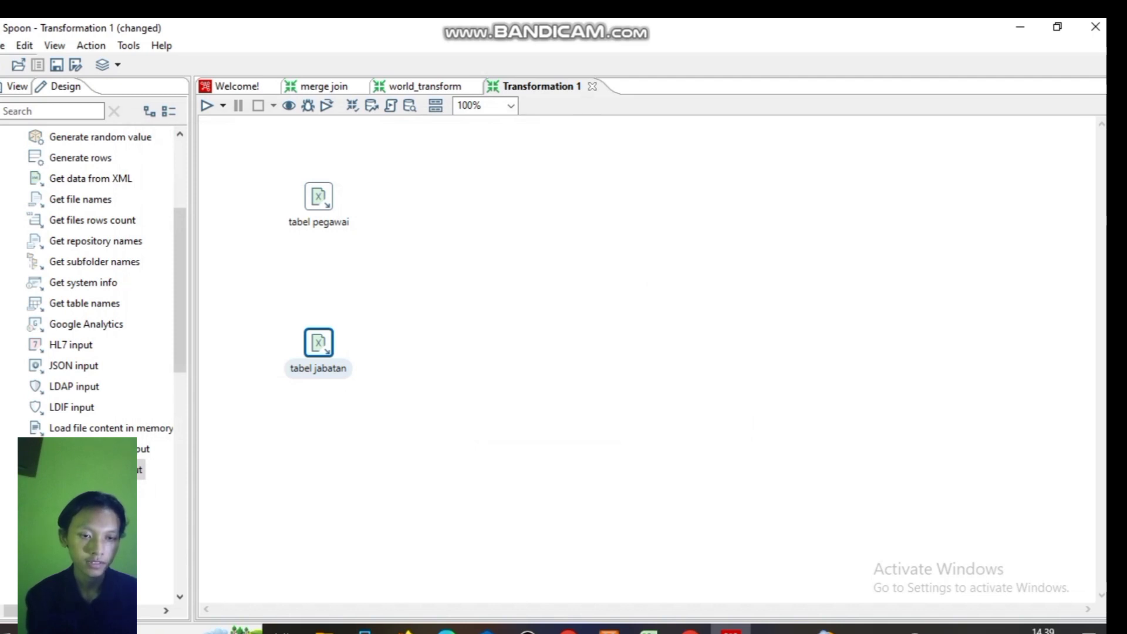
Step: Search the design steps for "look" and place a Stream lookup step on the canvas beside the two Excel inputs
click(52, 111)
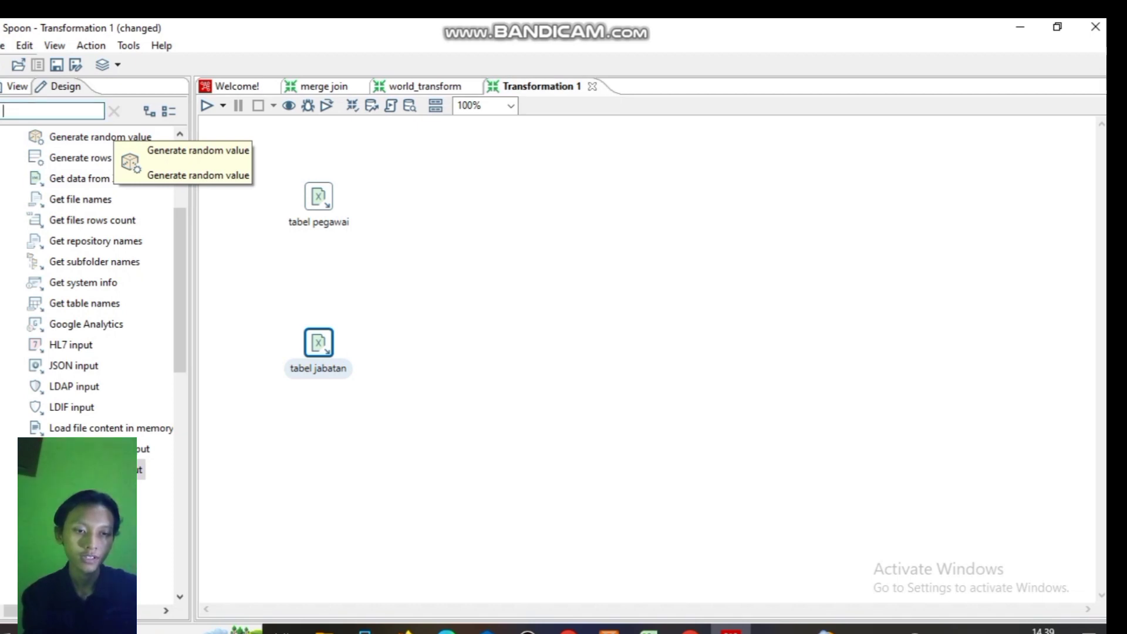
text(look)
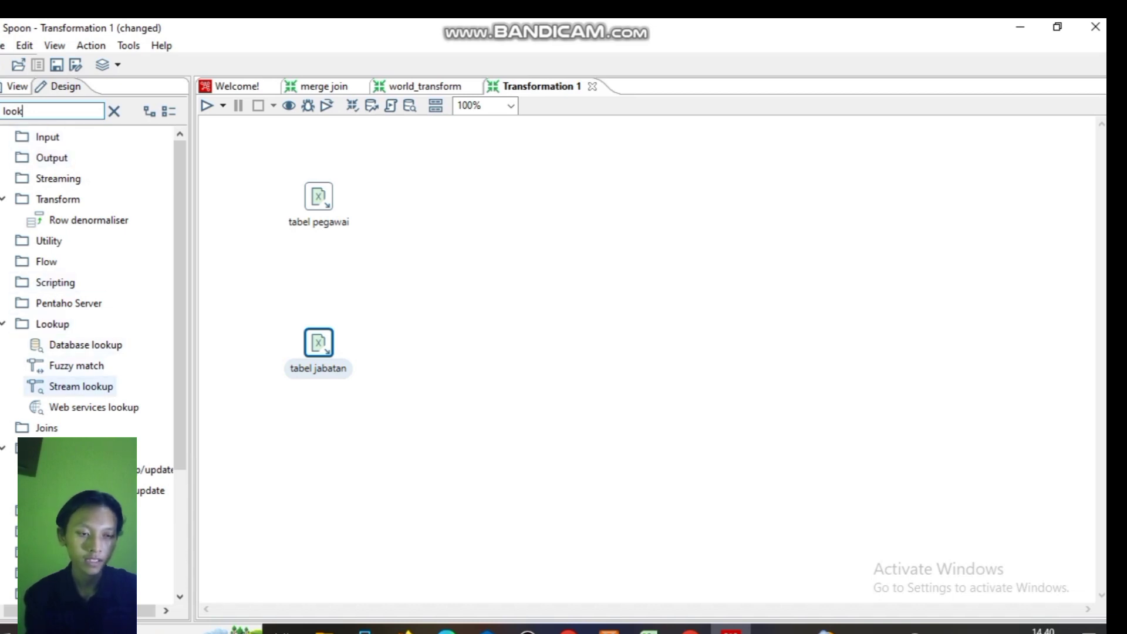
drag(81, 386, 537, 282)
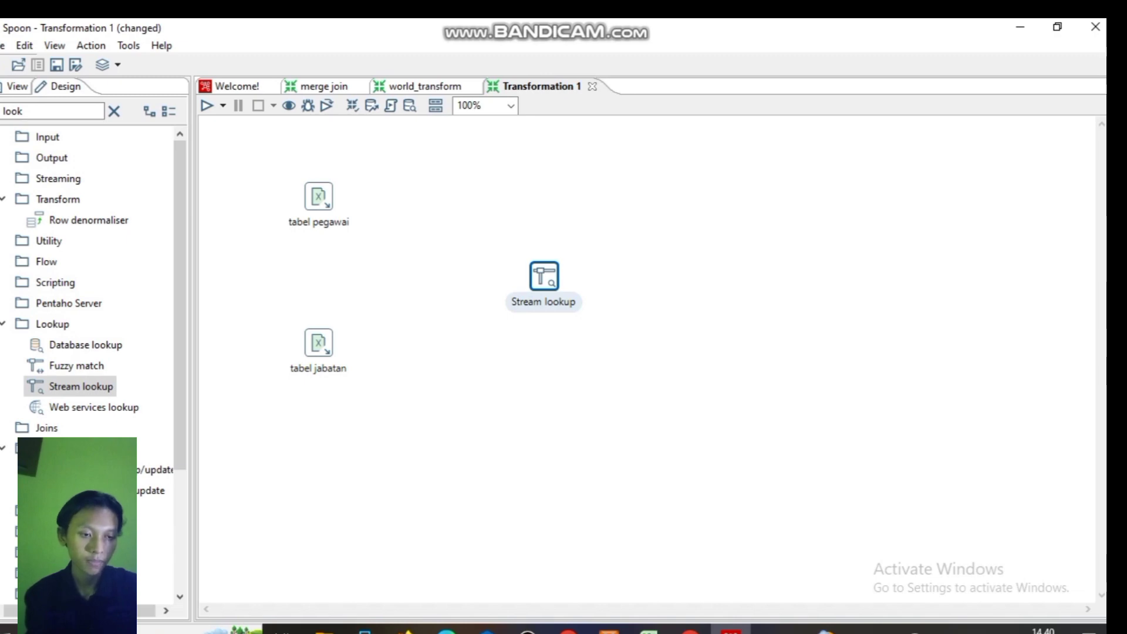
Step: Connect tabel pegawai and tabel jabatan with hops to the Stream lookup step
click(319, 196)
mouse_move(319, 197)
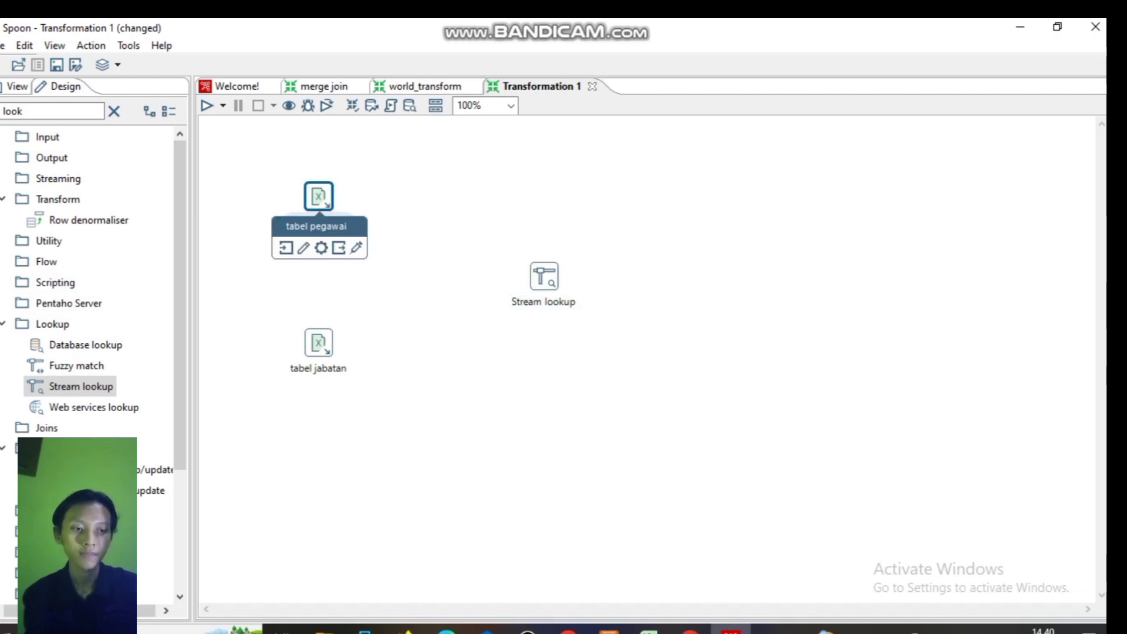
drag(338, 247, 543, 276)
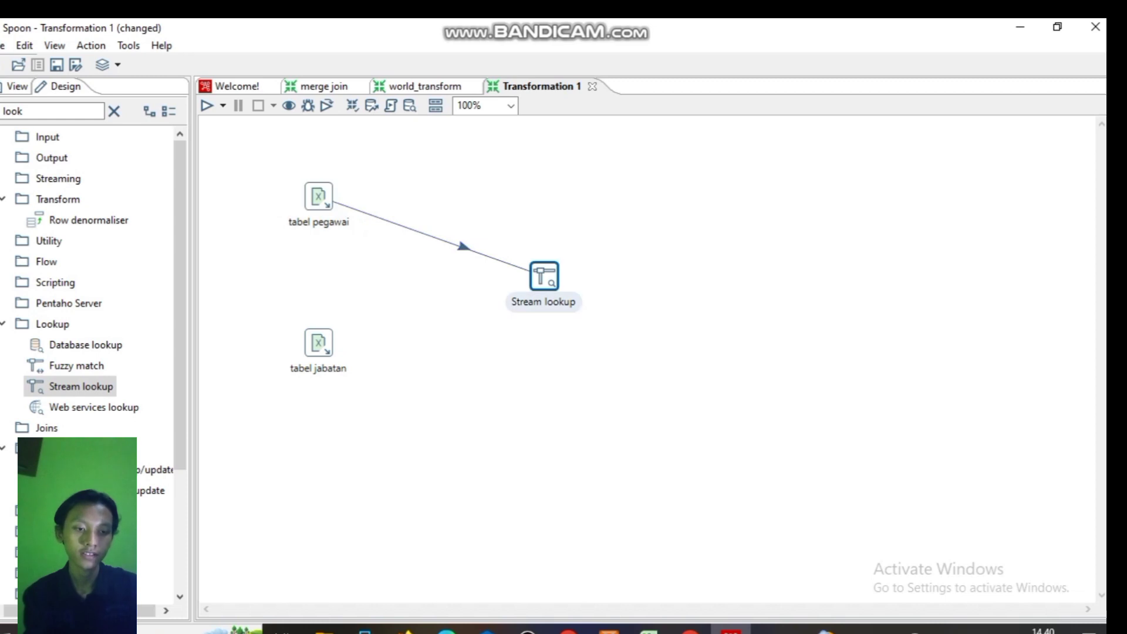
click(319, 343)
mouse_move(319, 343)
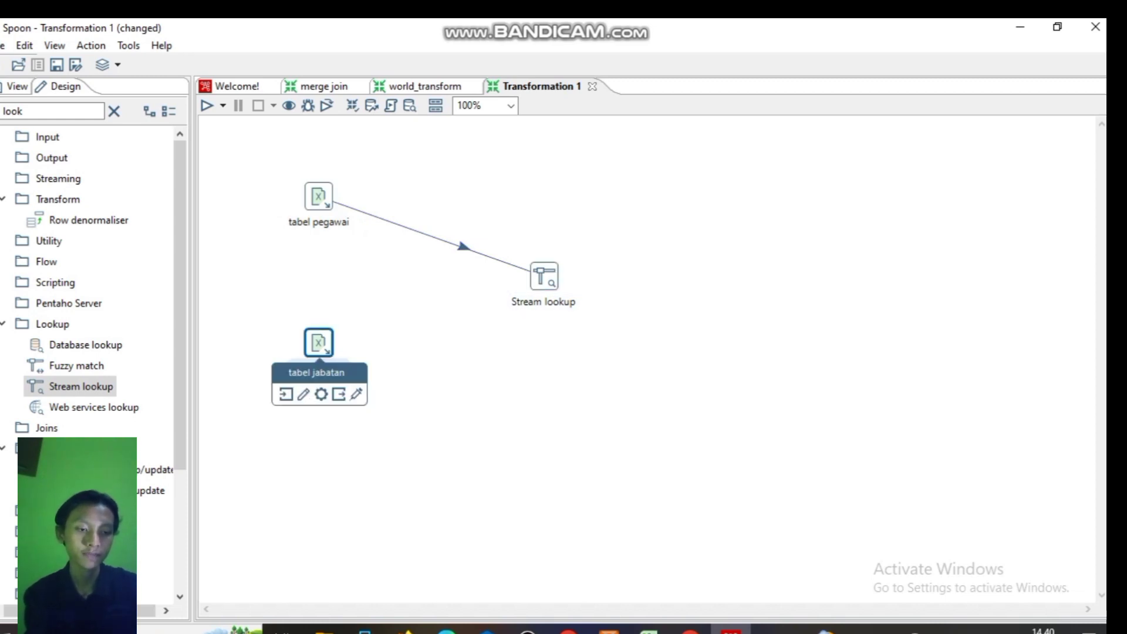
drag(339, 394, 543, 276)
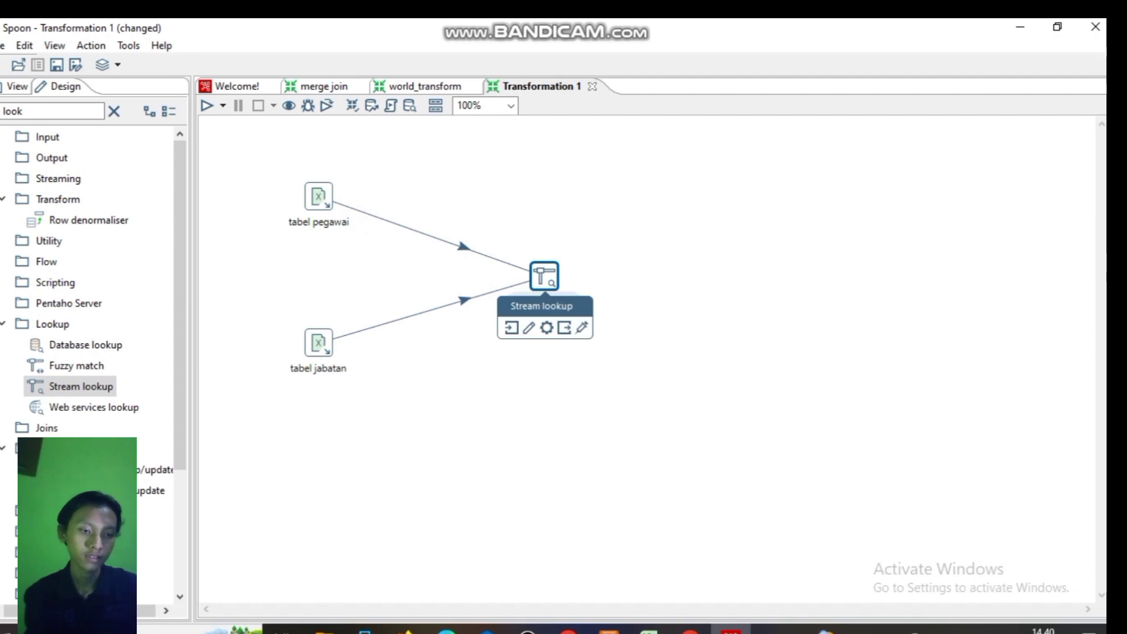
Step: Open the Stream lookup step's settings, rename it "Stream lookup tabel" and choose tabel jabatan as the lookup step
double_click(544, 276)
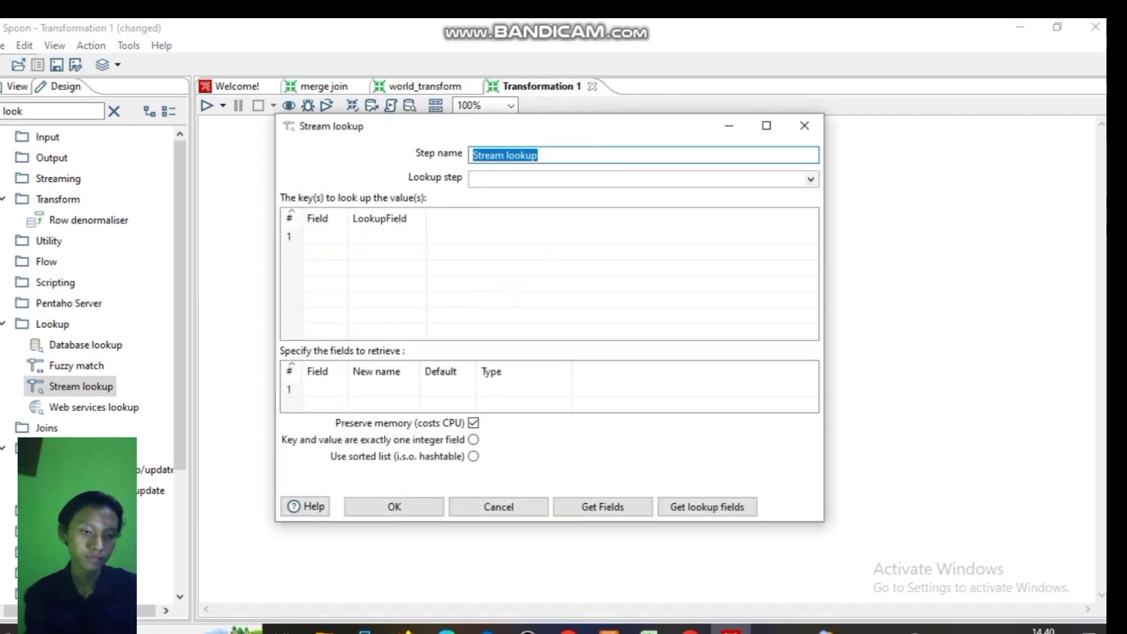
click(538, 155)
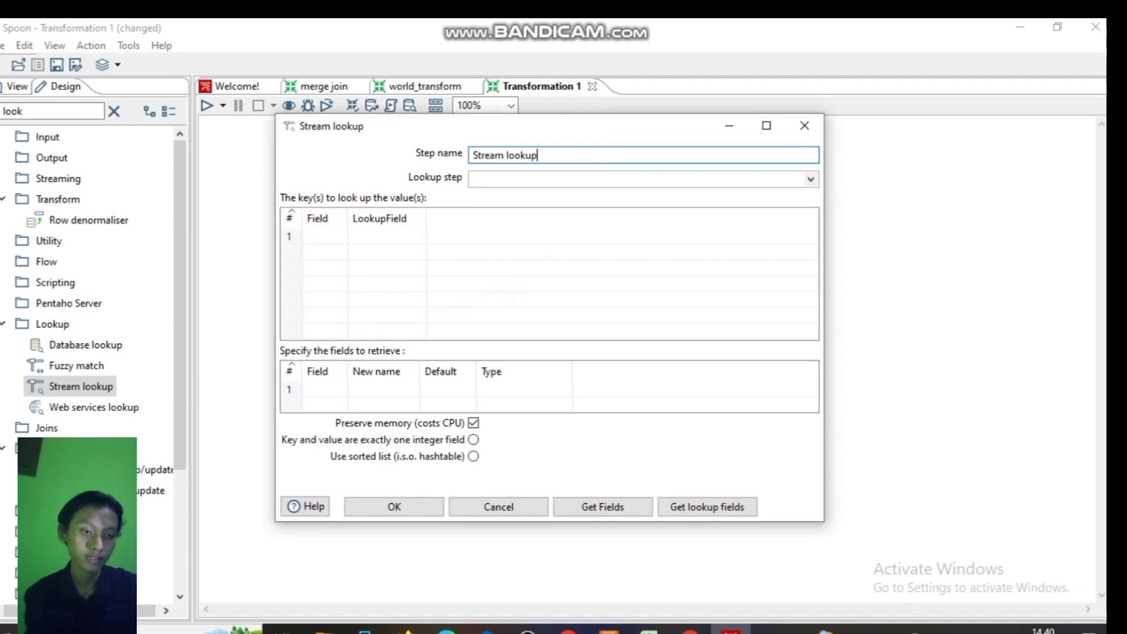
text(tabel)
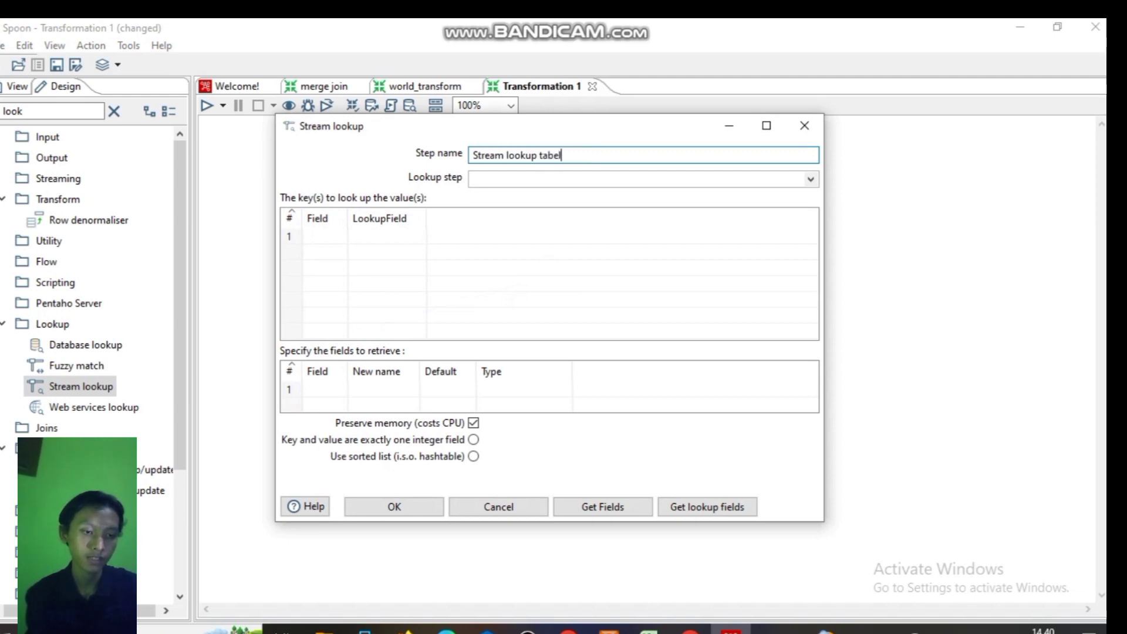
click(809, 179)
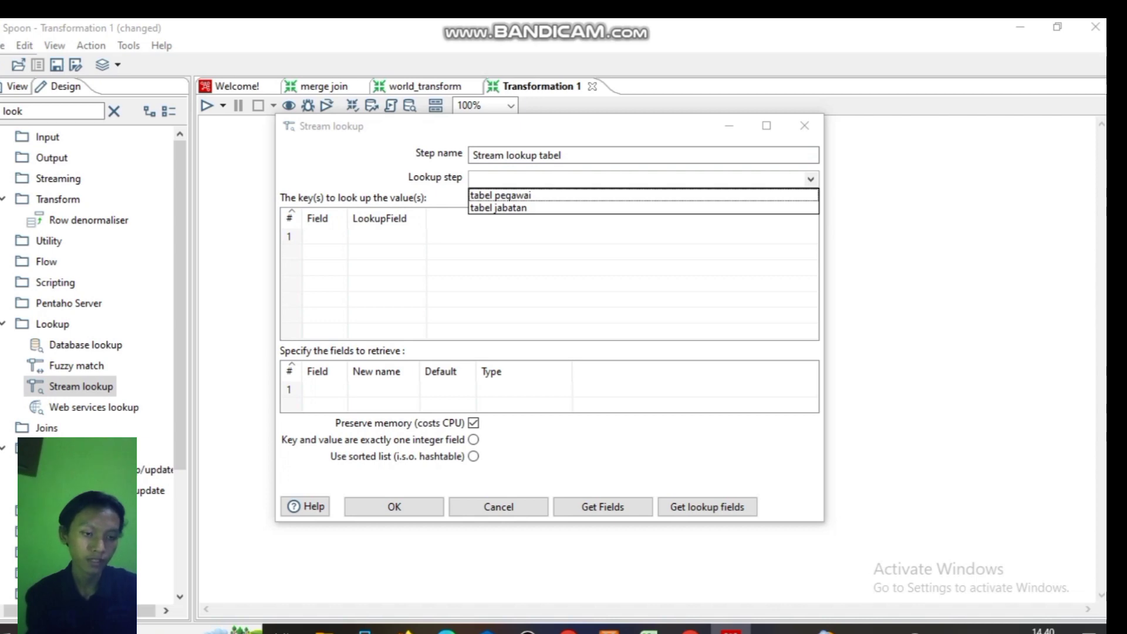
click(498, 208)
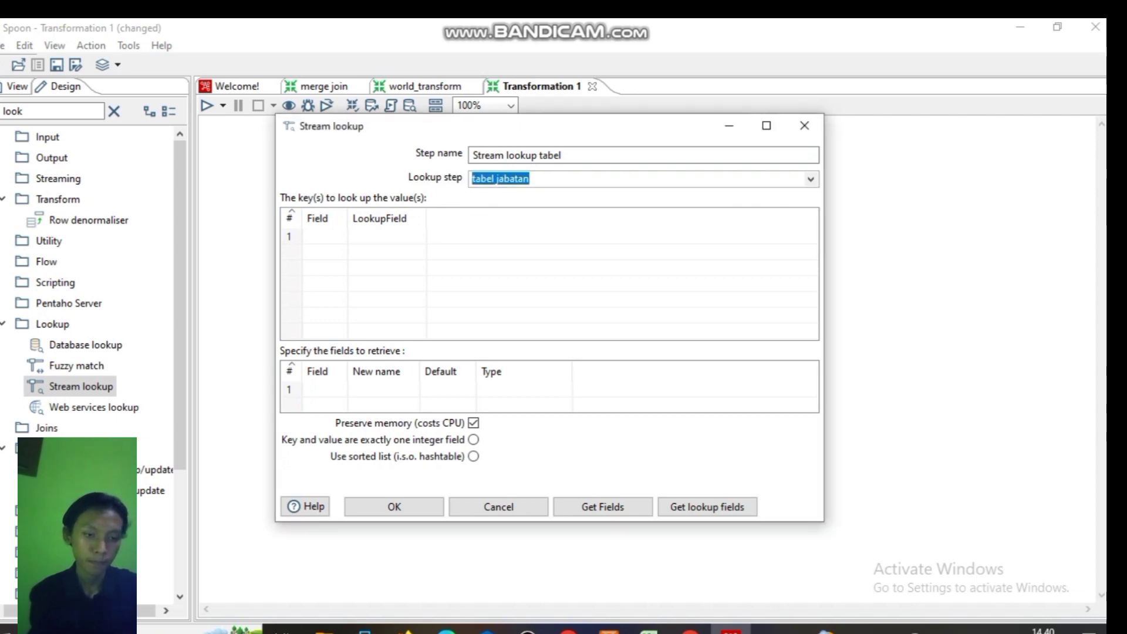
Step: Define the lookup key by matching the field Kode_jabatan to the lookup field Kode_jabatan
click(323, 236)
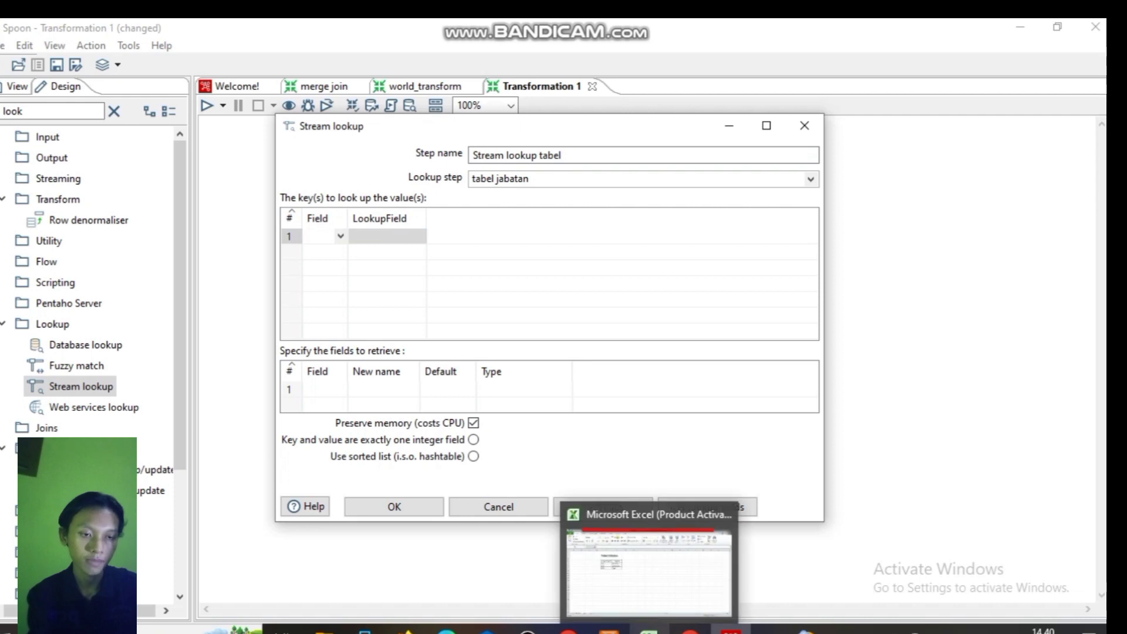
click(341, 235)
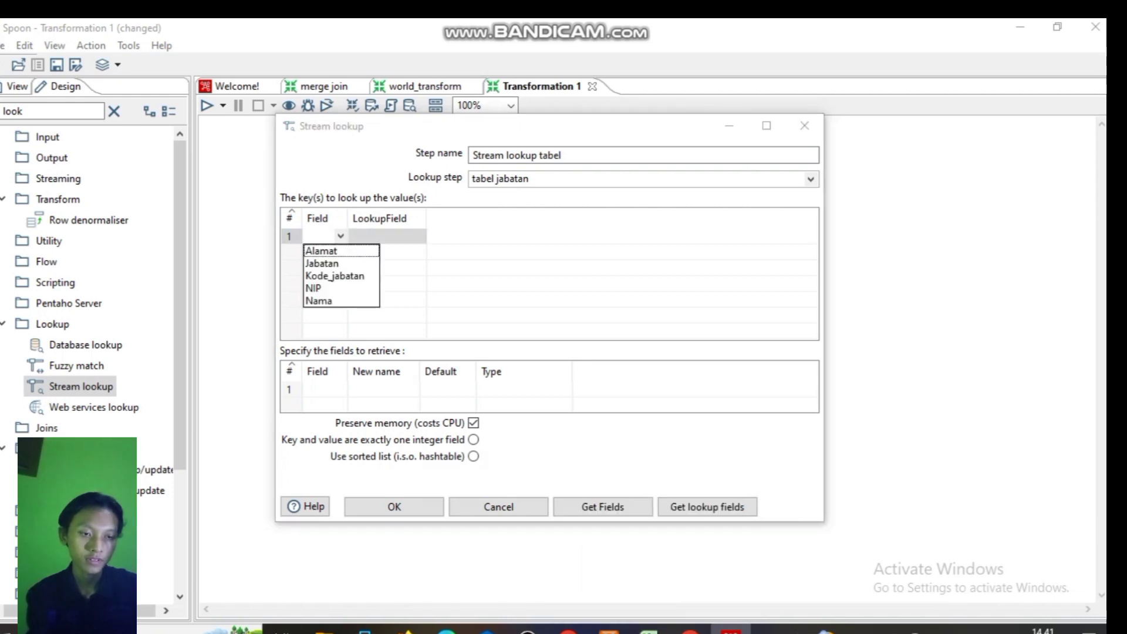
key(Down)
key(Return)
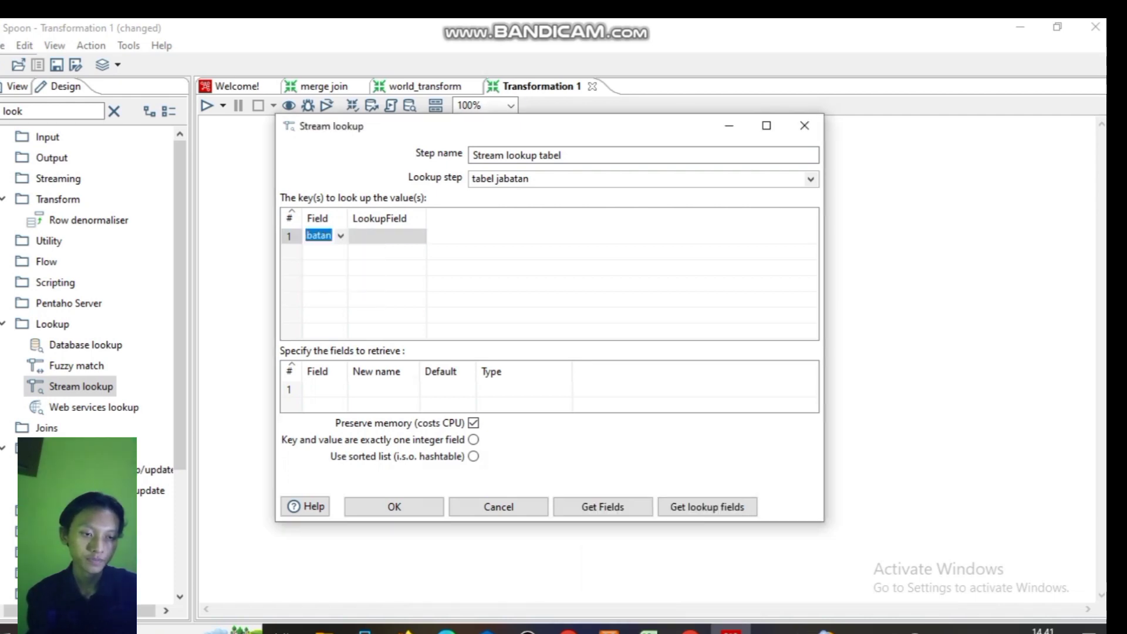
drag(348, 218, 392, 217)
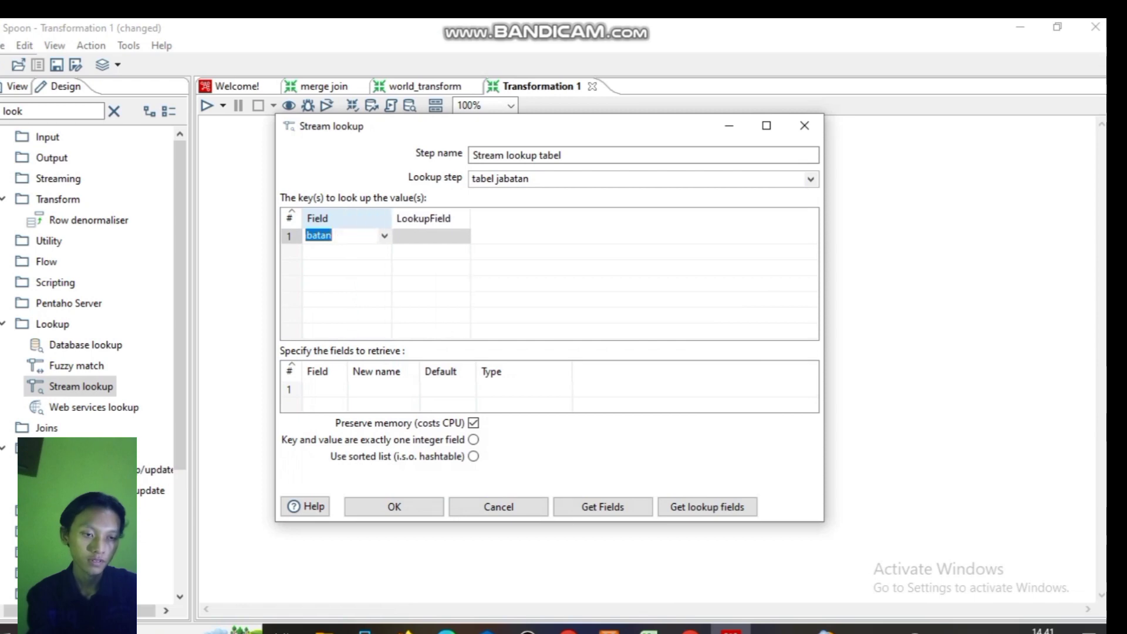
key(Return)
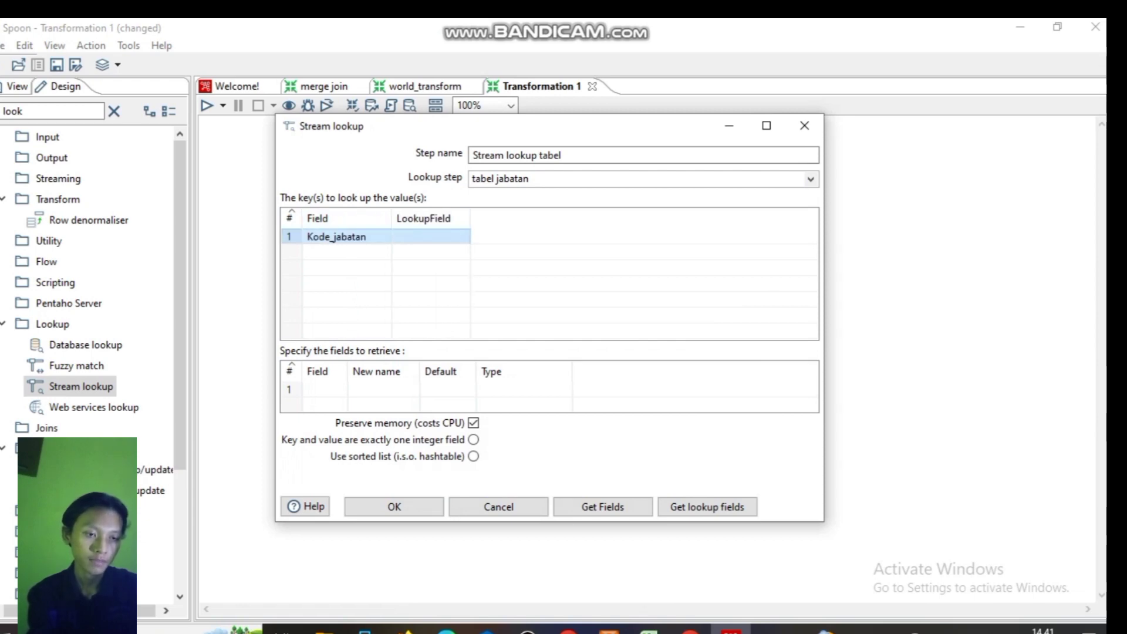
click(431, 237)
click(463, 236)
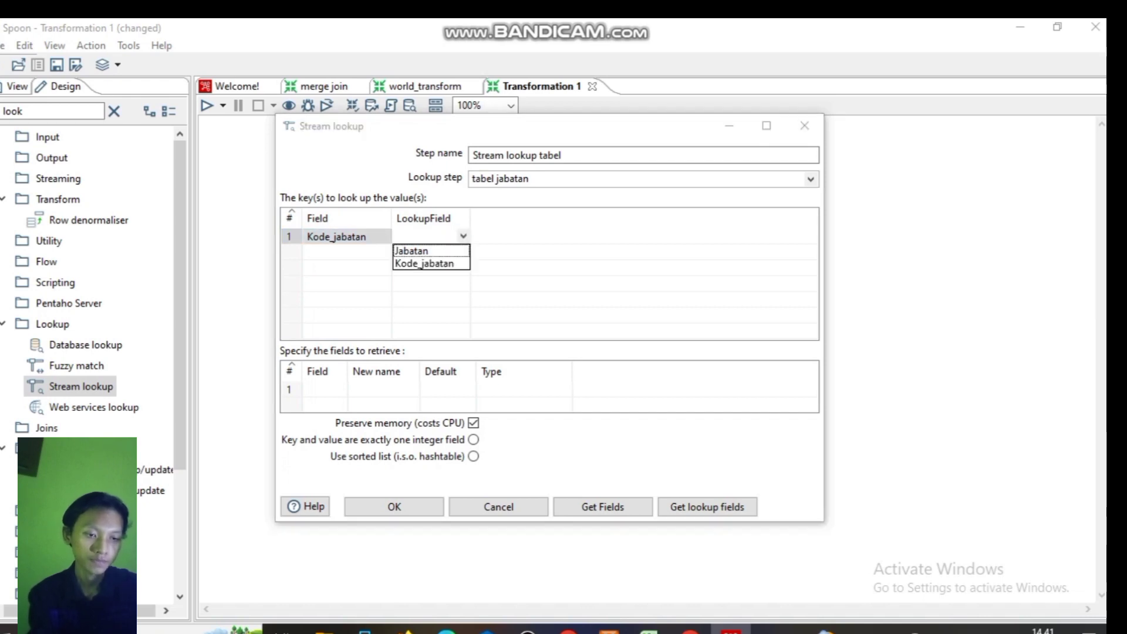
click(422, 264)
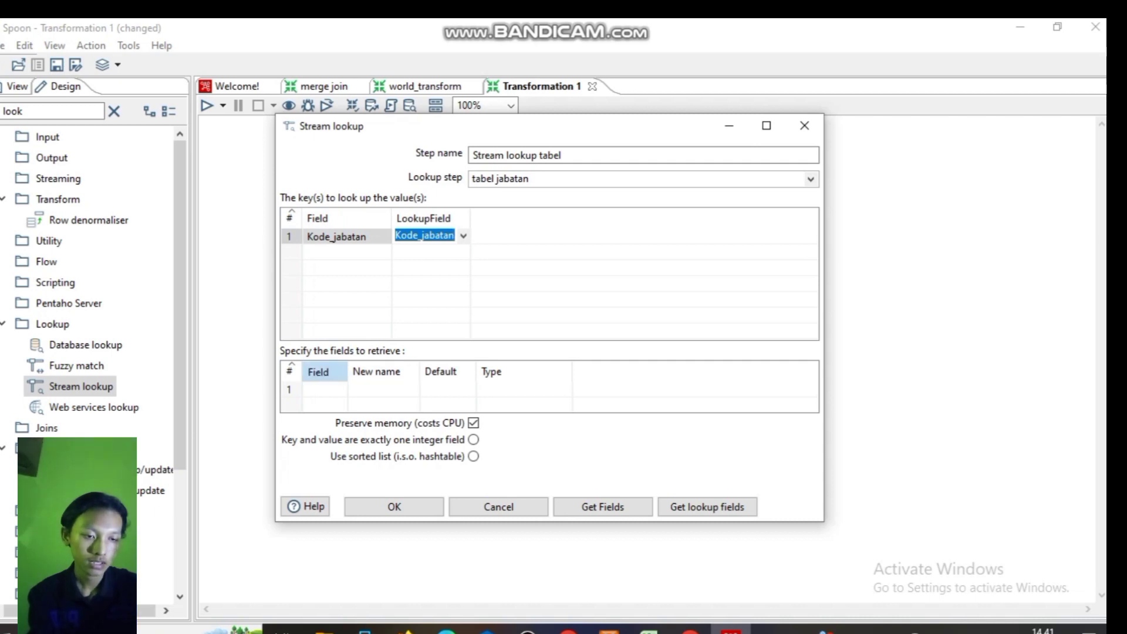
Step: Add Kode_jabatan and Jabatan as the fields to retrieve, with the field column widened in the maximized dialog
click(324, 389)
click(341, 388)
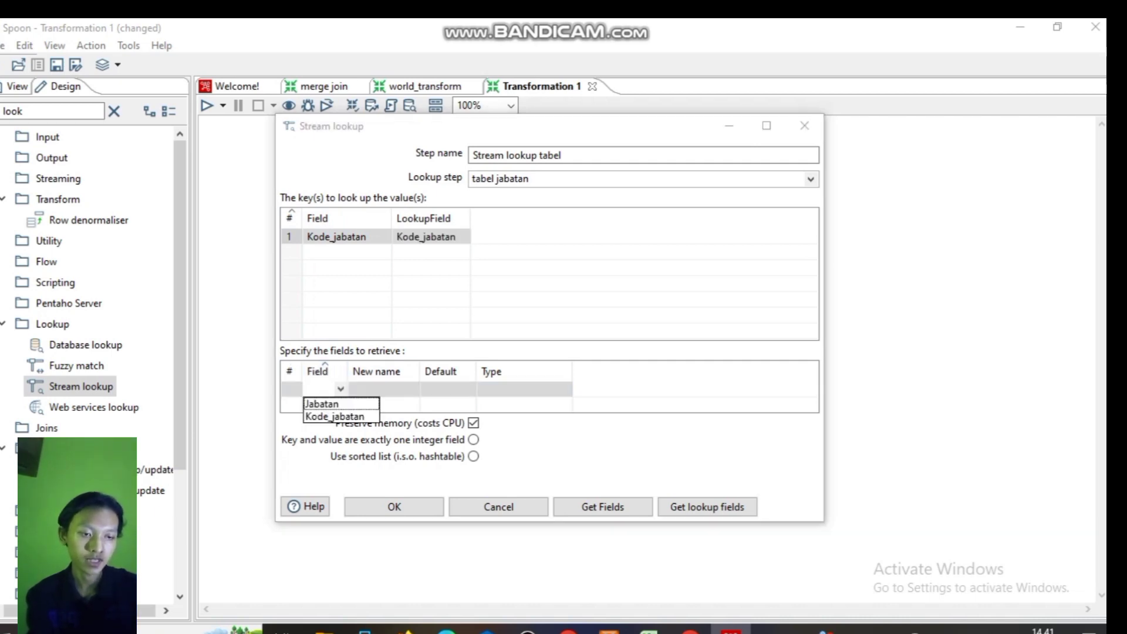
click(334, 416)
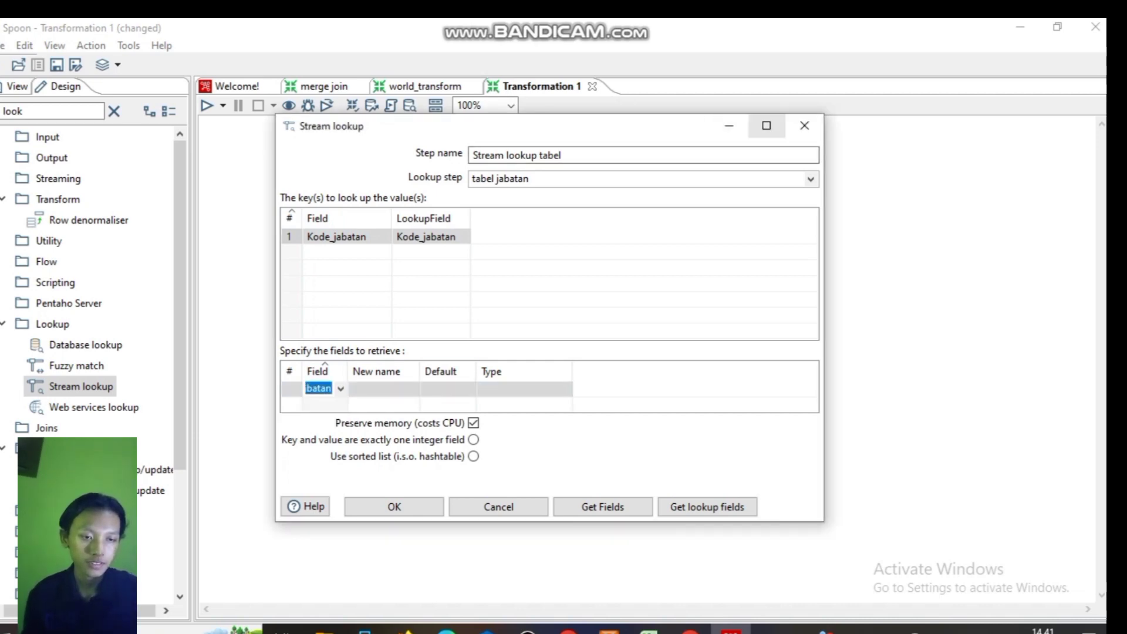
click(766, 126)
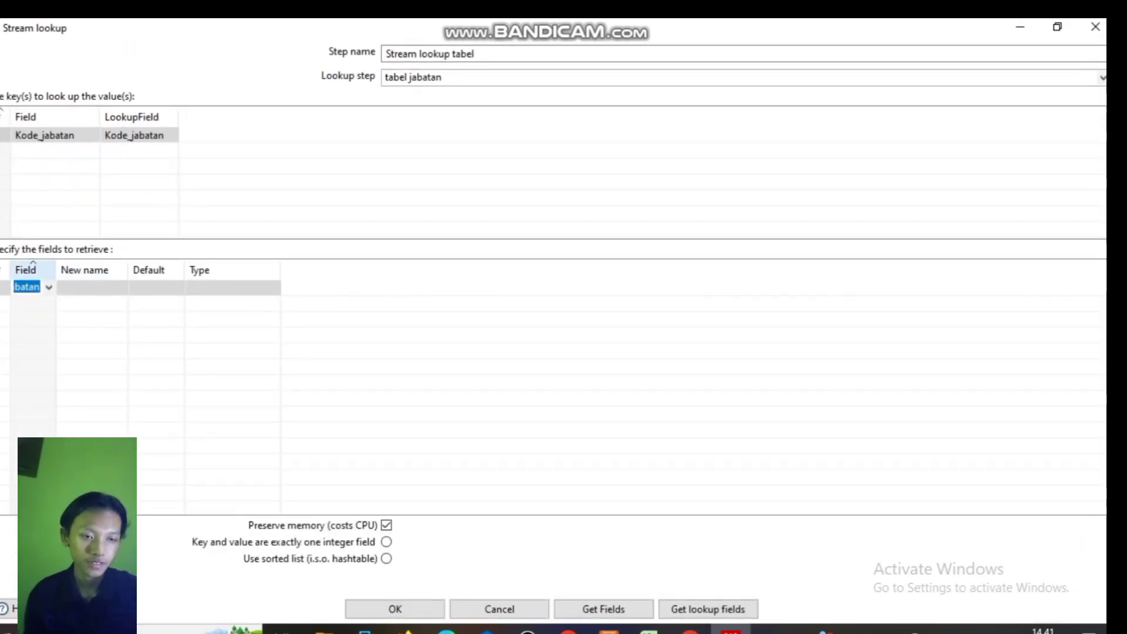
drag(55, 270, 96, 270)
click(48, 303)
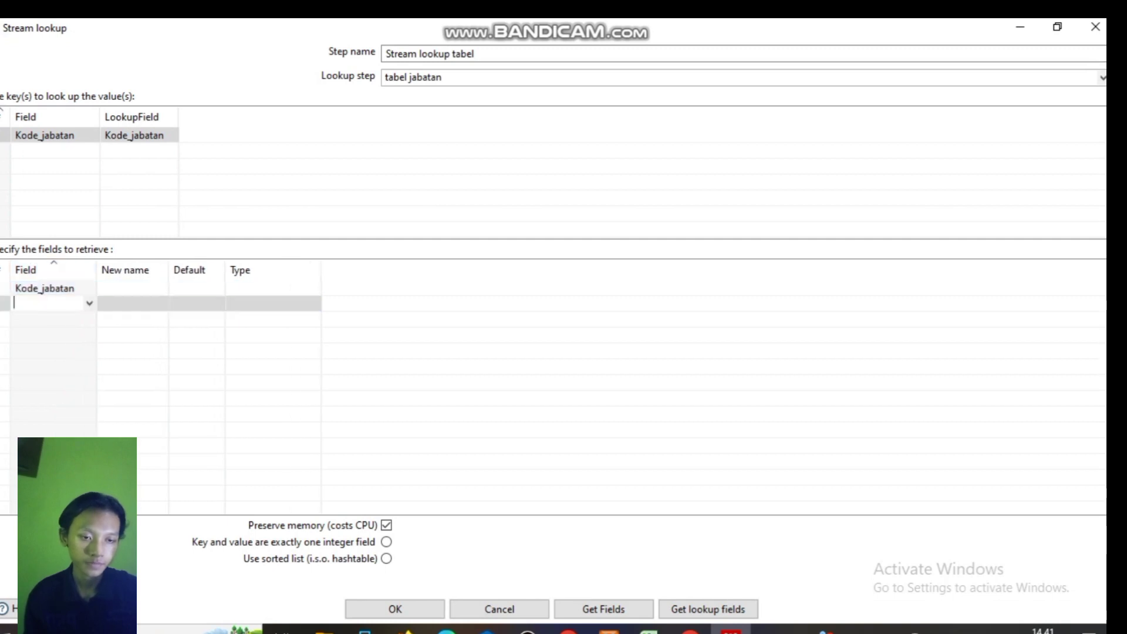
click(90, 304)
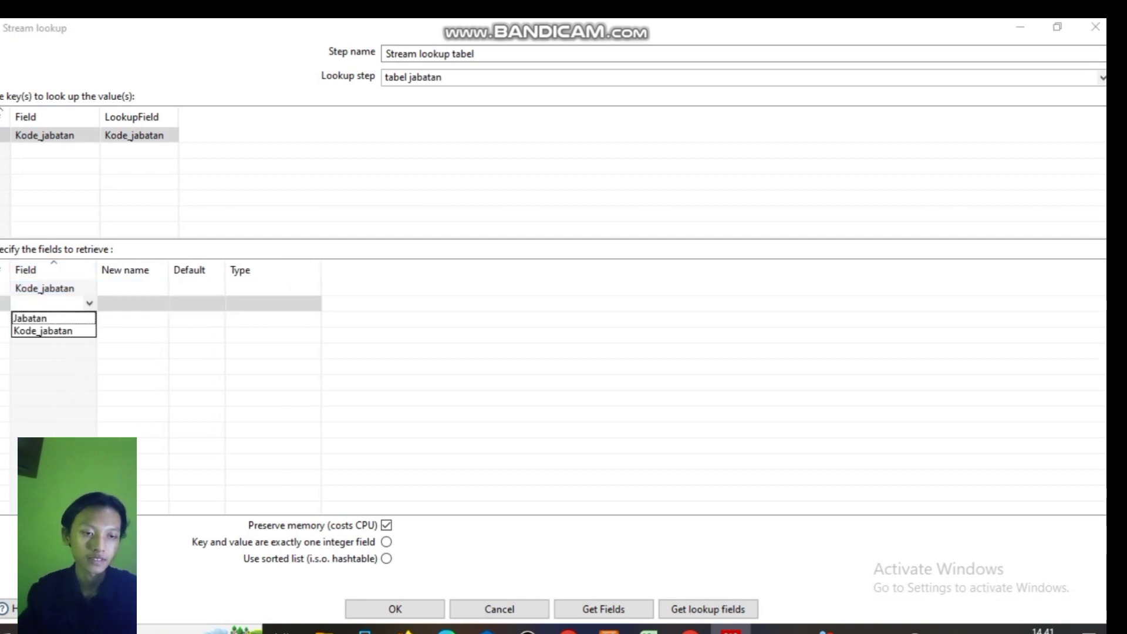
click(30, 318)
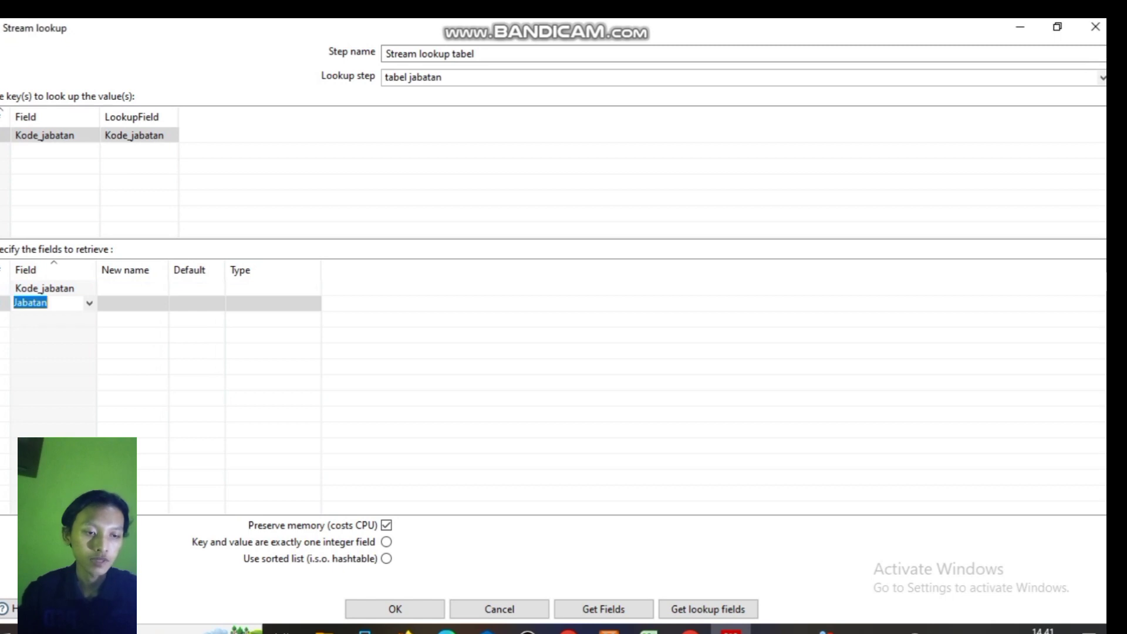
Step: Set the type of both retrieved fields, Kode_jabatan and Jabatan, to String and confirm the step's settings
click(45, 289)
click(272, 288)
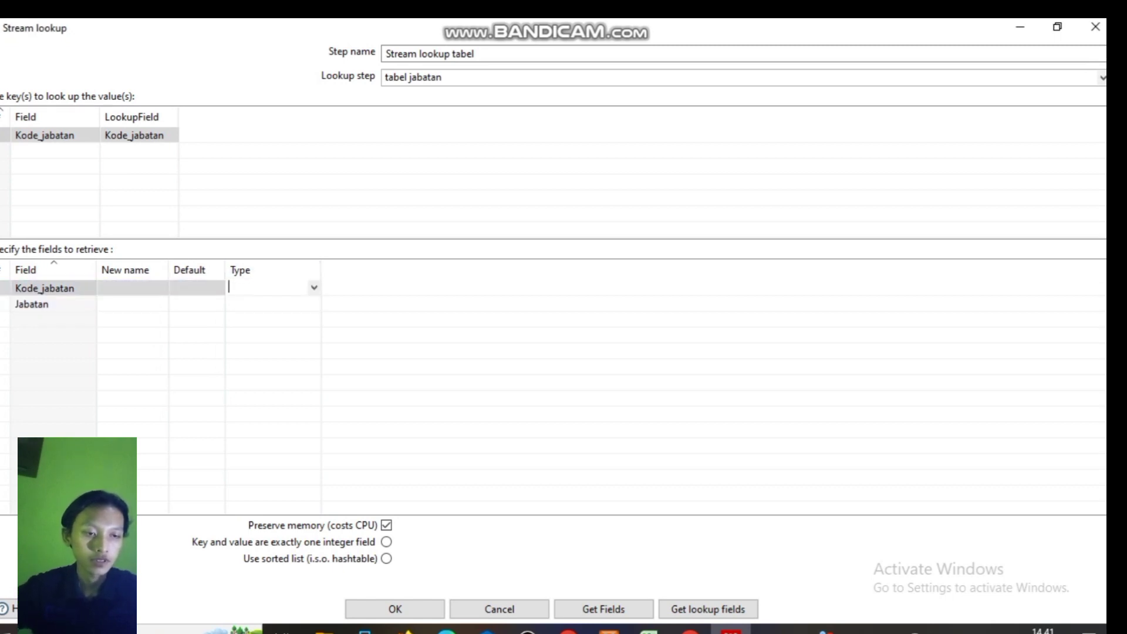
click(314, 287)
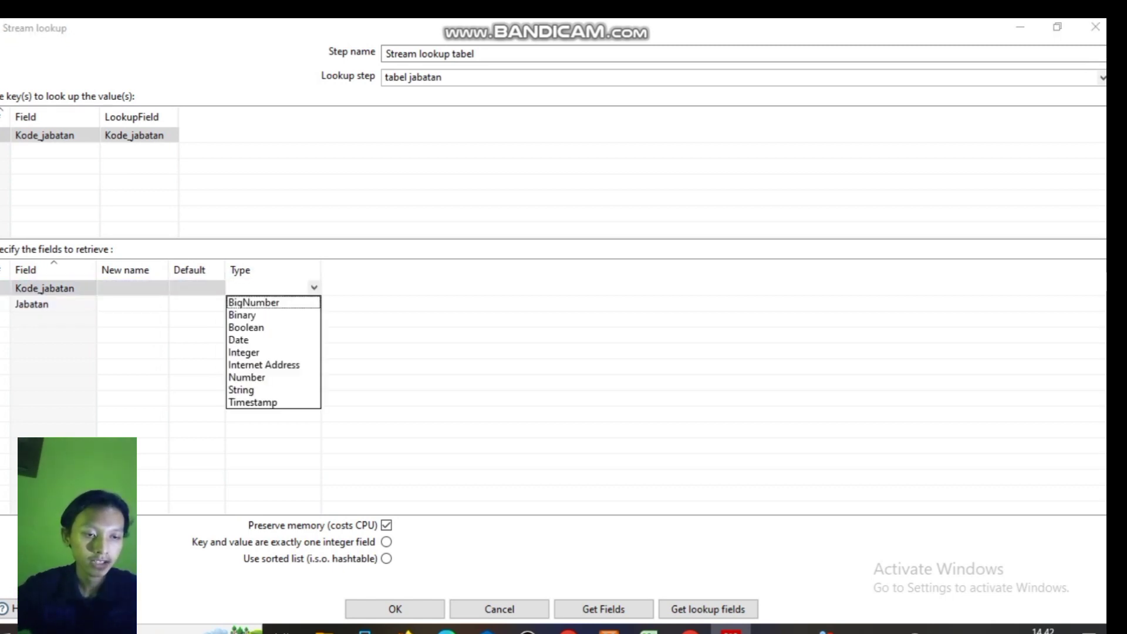
click(252, 403)
click(314, 287)
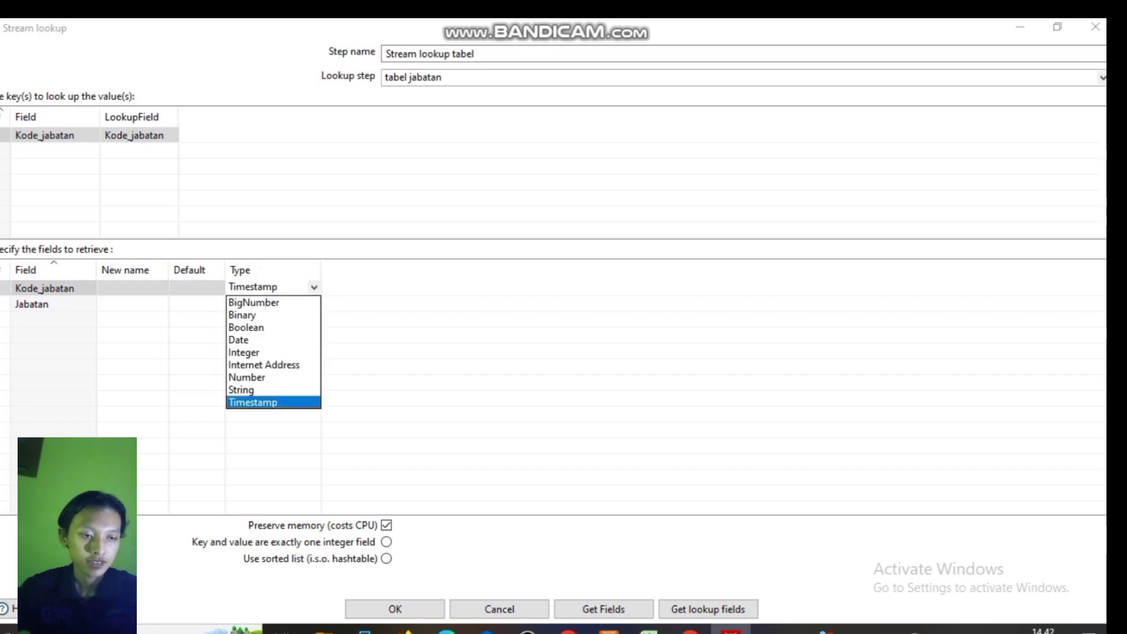
click(241, 390)
key(Return)
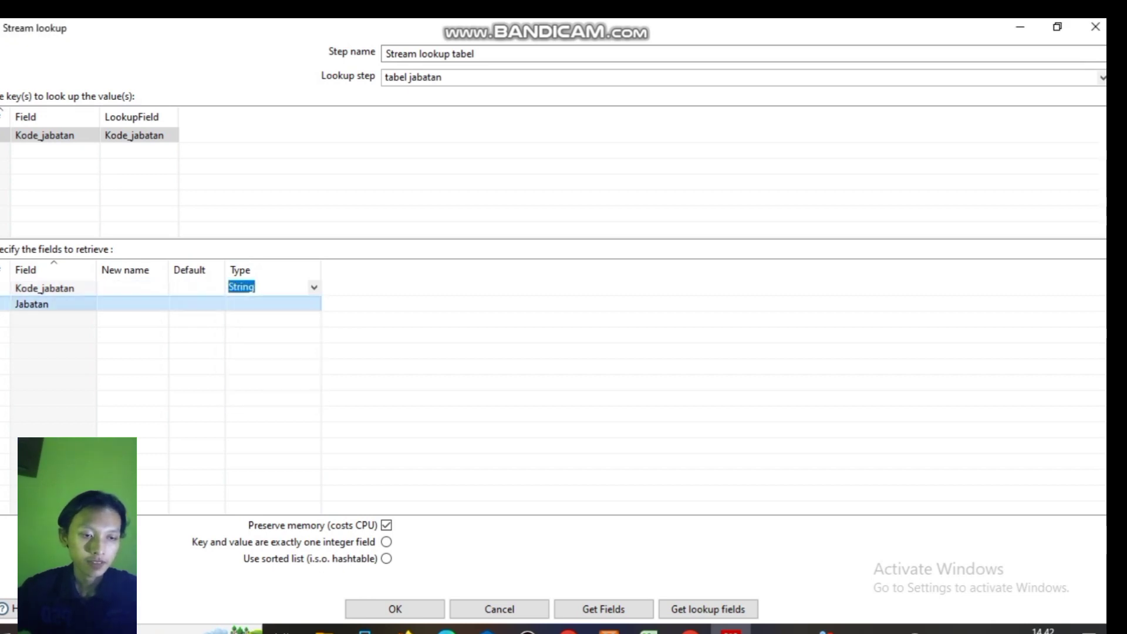
key(alt+Down)
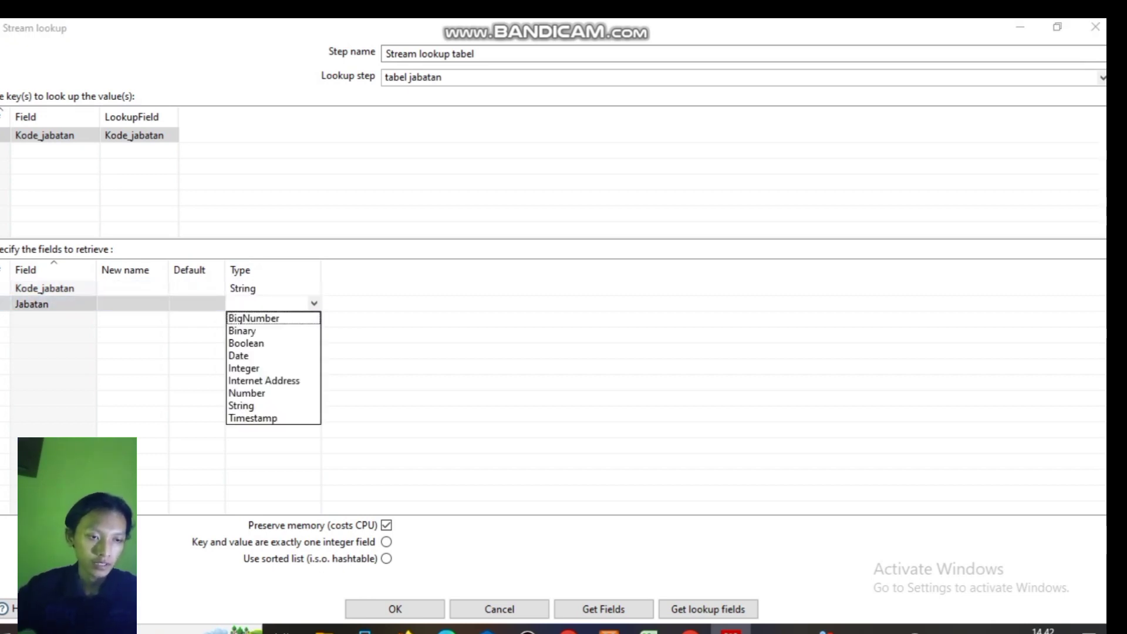
key(s)
key(Return)
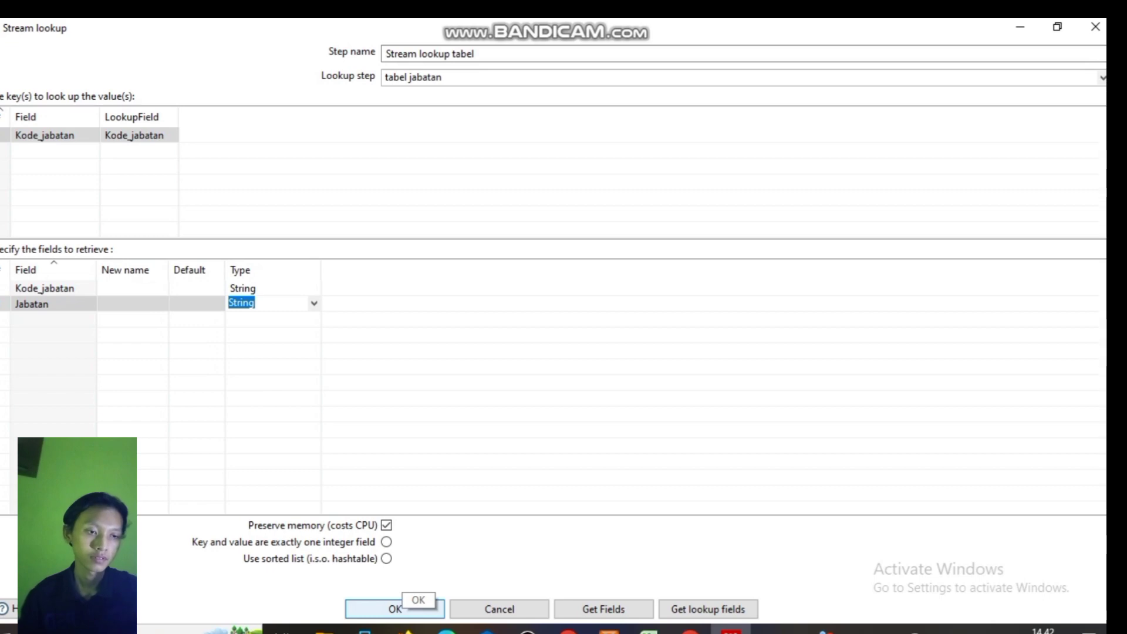
click(395, 609)
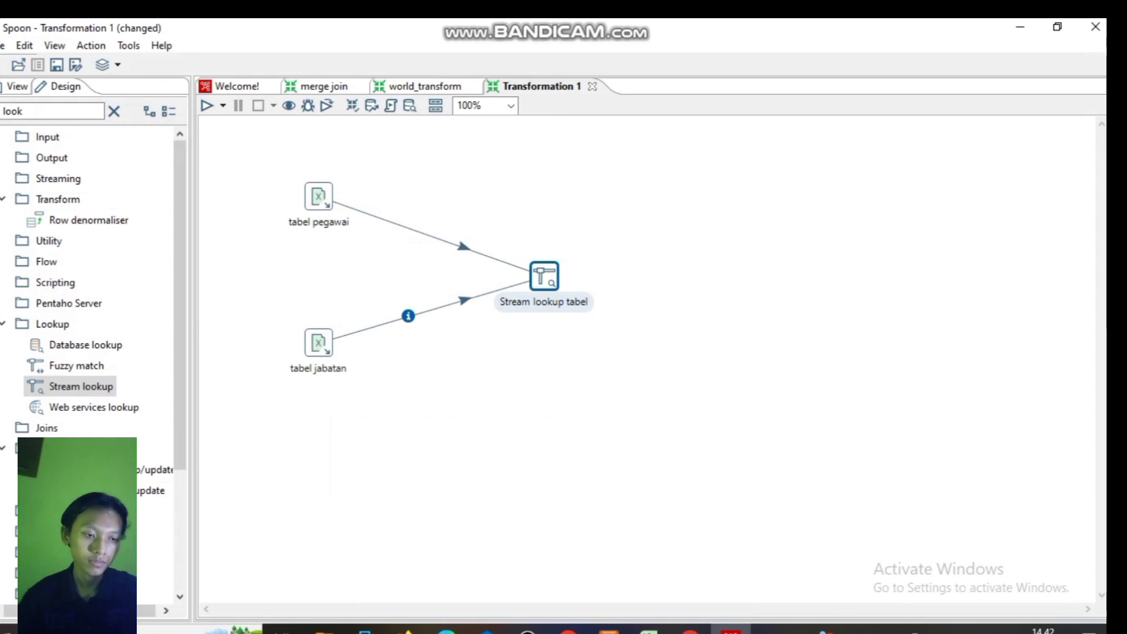
Step: Run a quick preview of the Stream lookup tabel step and examine its joined rows
right_click(547, 276)
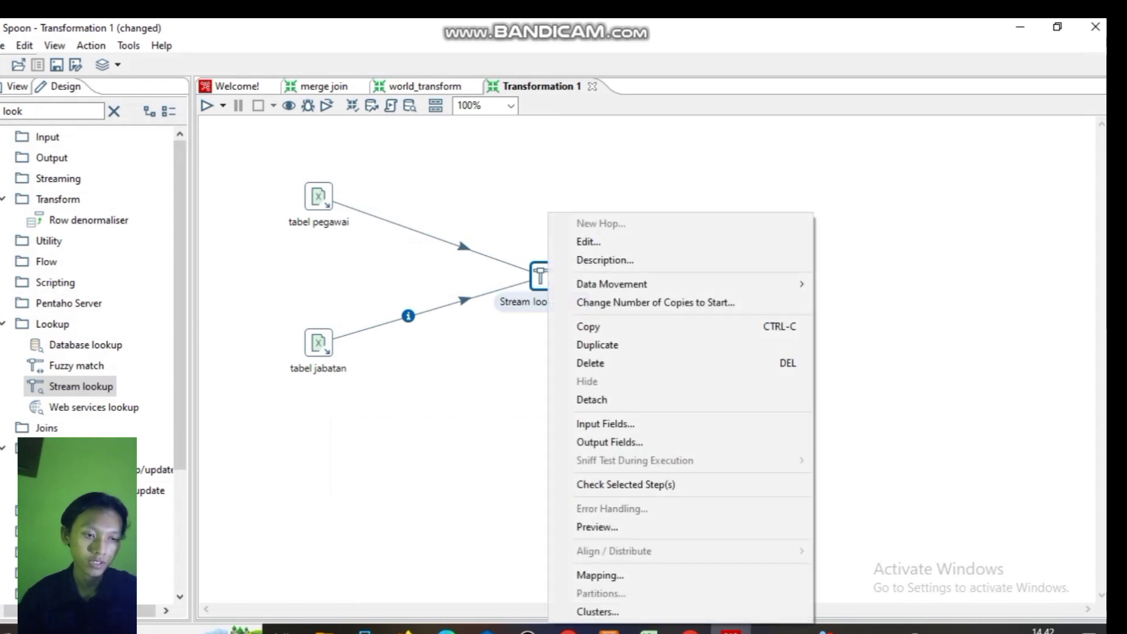
click(597, 527)
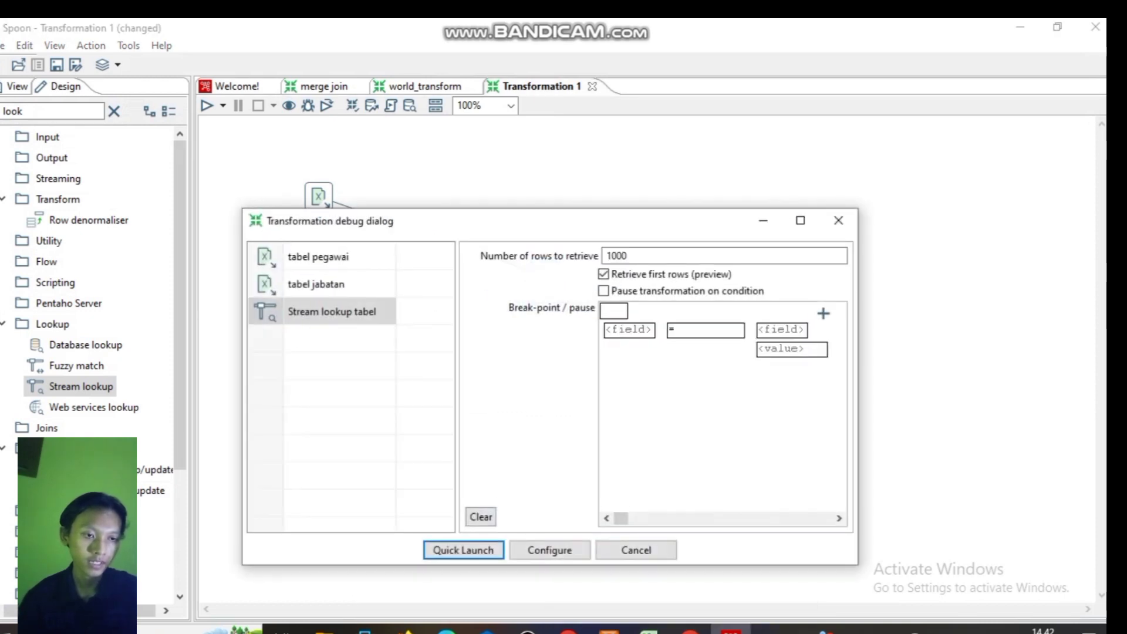
key(Return)
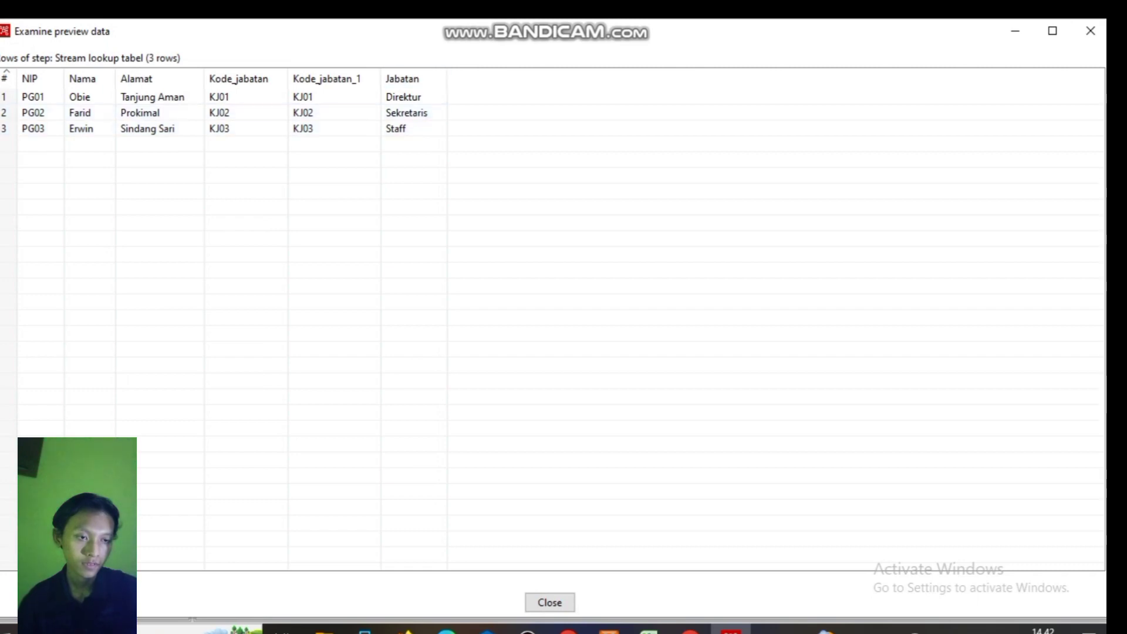
drag(460, 33, 970, 117)
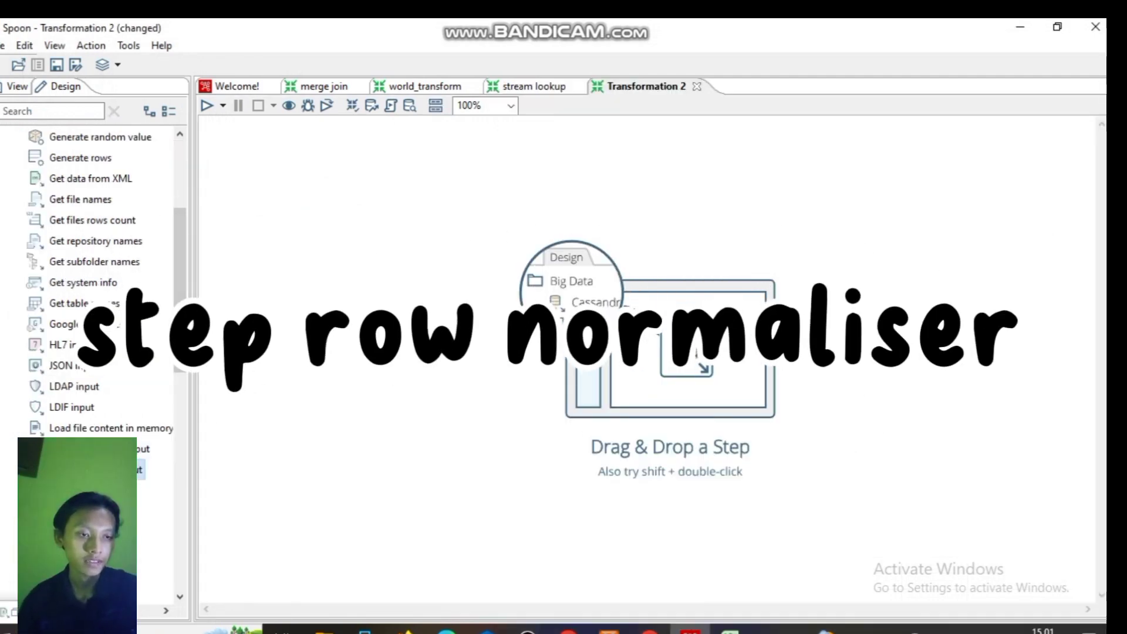
Step: Place a Microsoft Excel input step on the empty Transformation 2 canvas and name it "tabel target"
drag(83, 470, 305, 249)
double_click(306, 250)
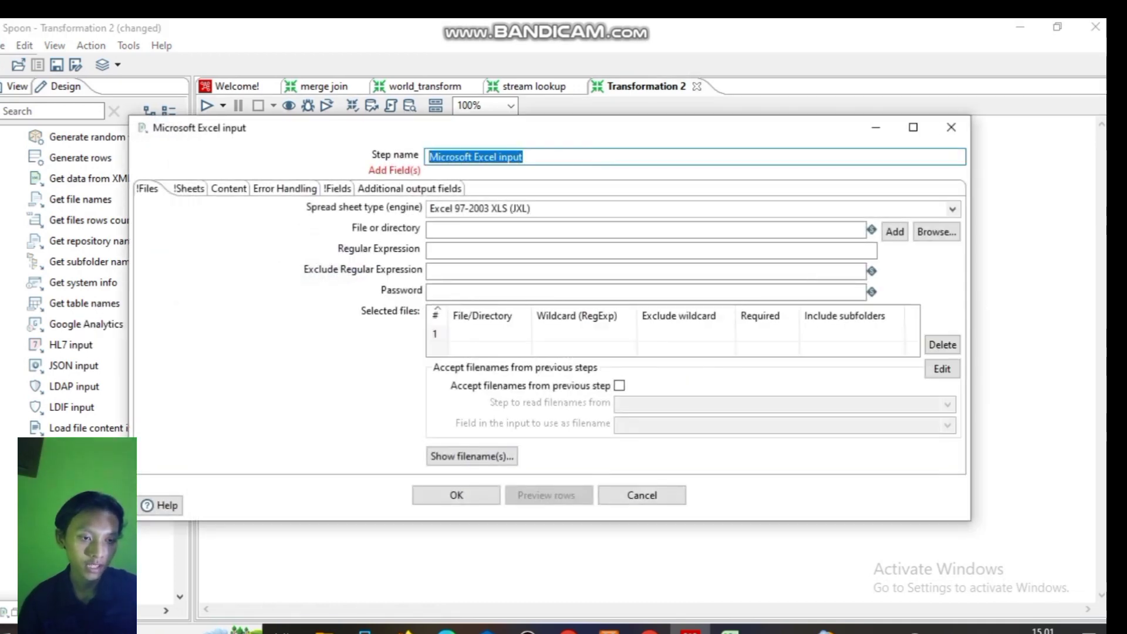
key(BackSpace)
text(tabel t)
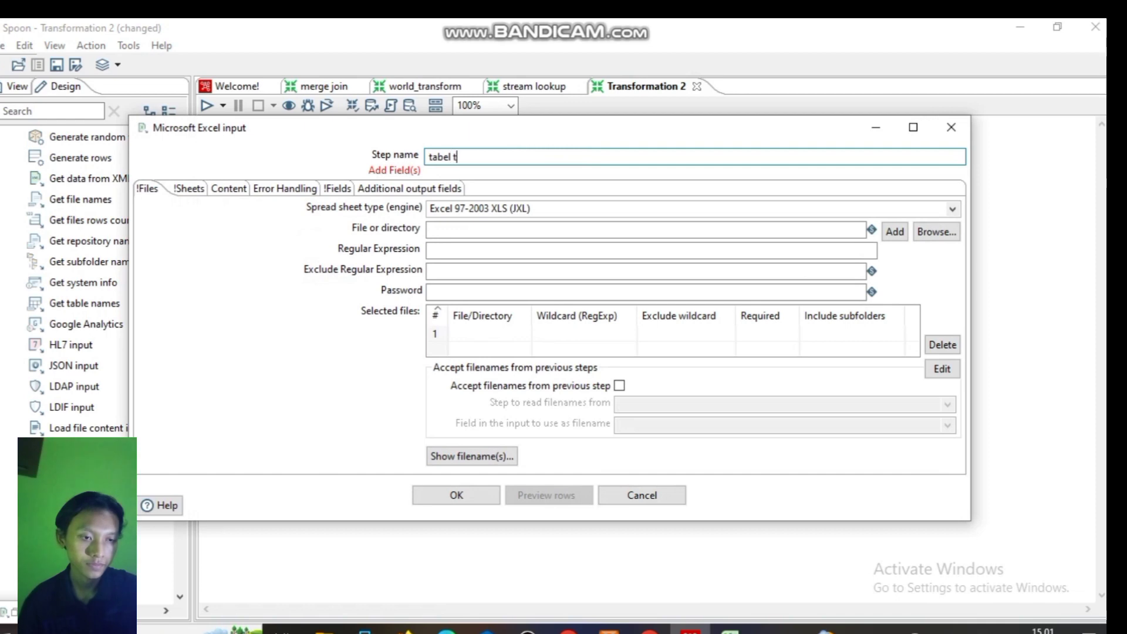
text(arget)
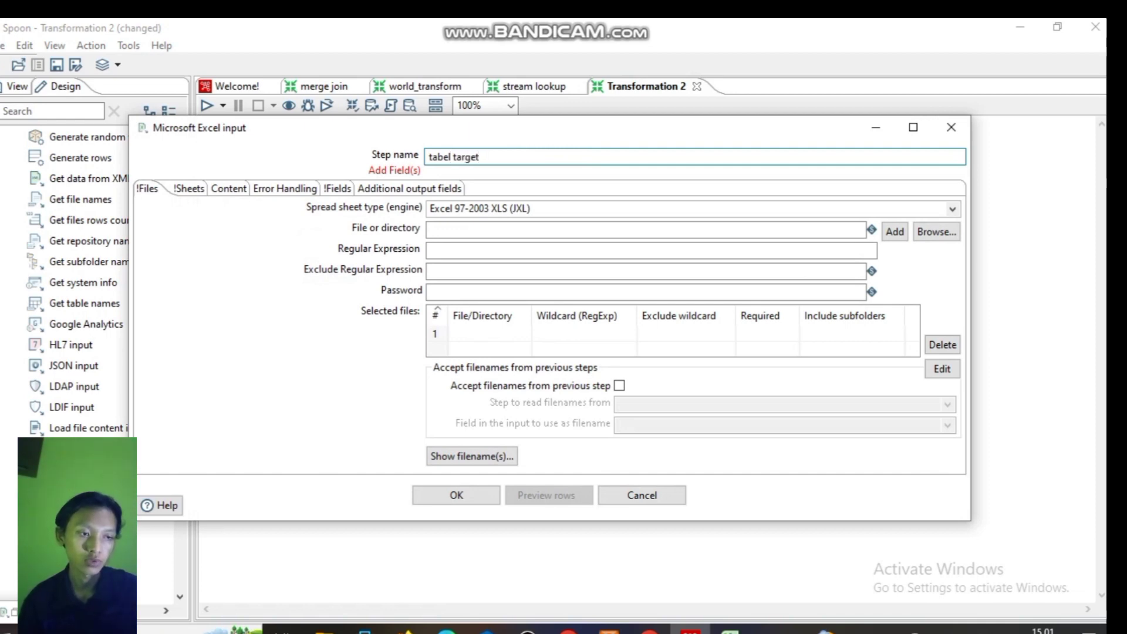
Step: Set the spreadsheet engine to Excel 2007 XLSX (Apache POI) and add Target Pemasaran.xls from Downloads to the selected files
click(952, 209)
click(492, 237)
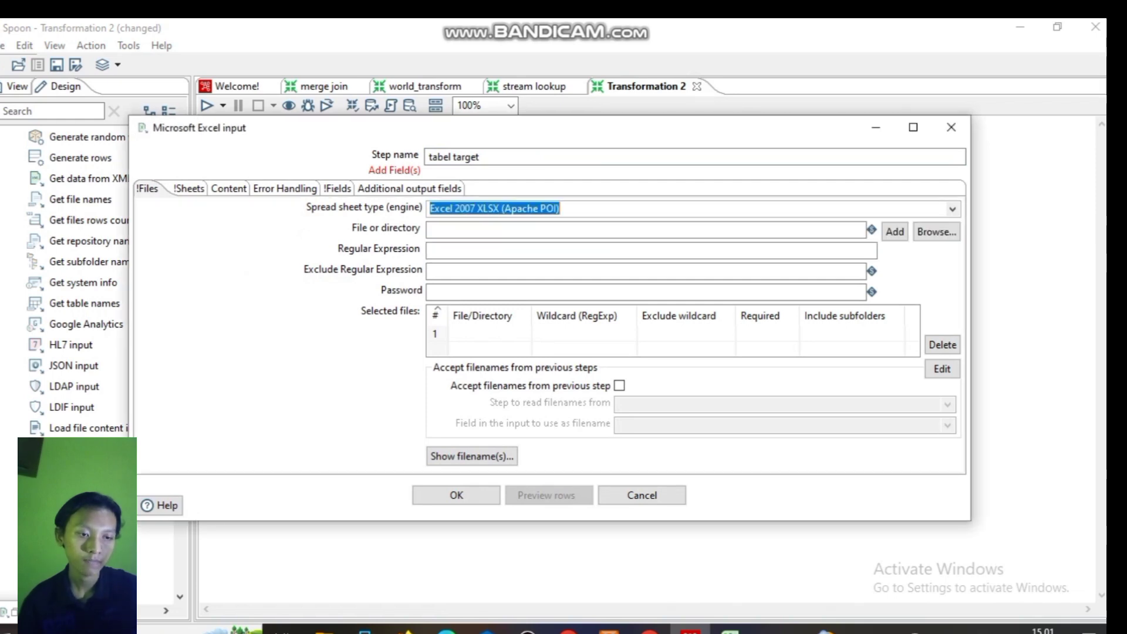
click(936, 232)
click(936, 231)
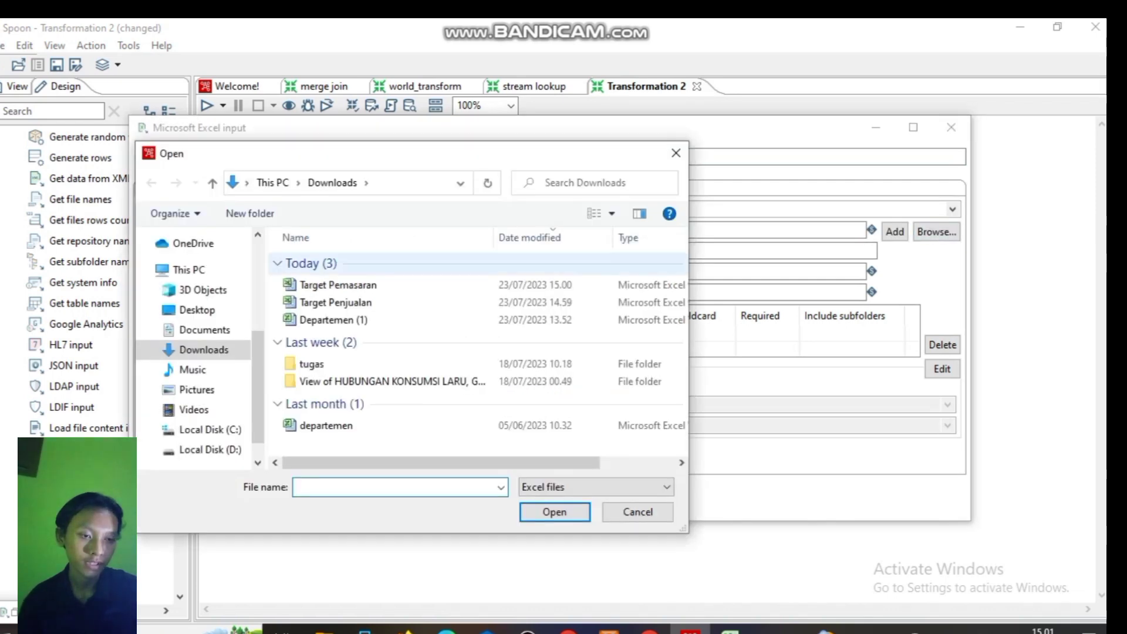
click(337, 285)
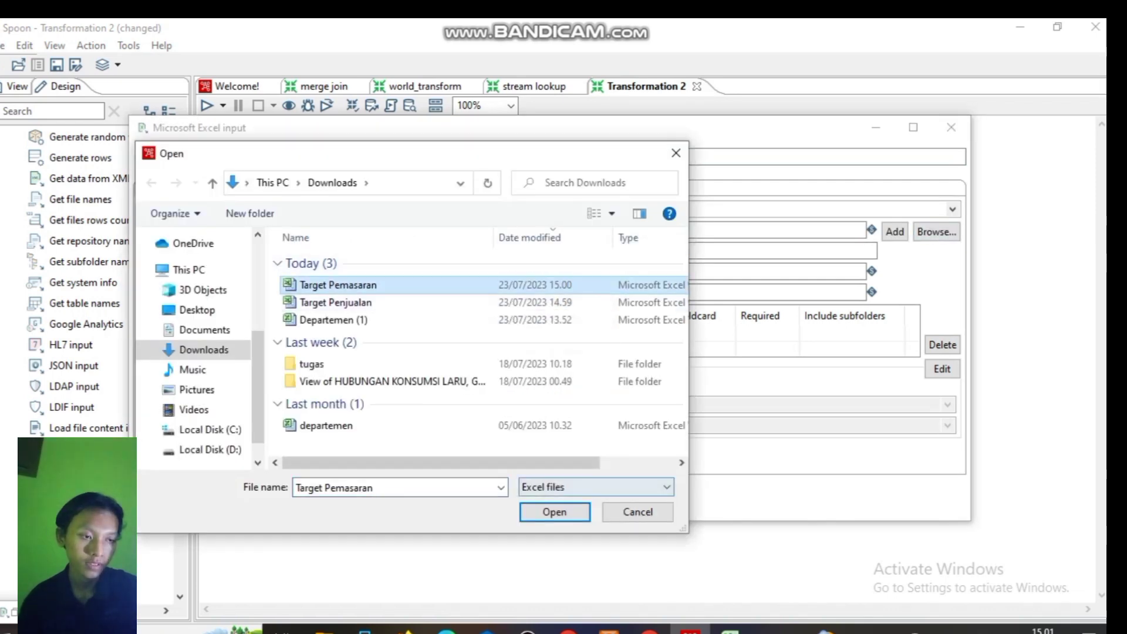
click(553, 512)
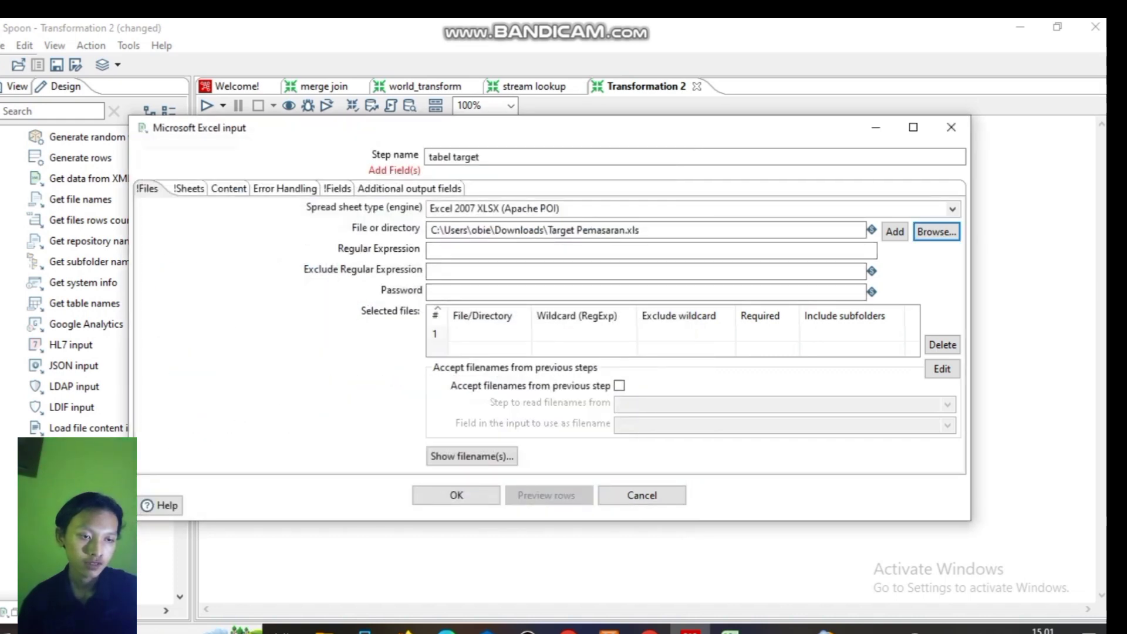
click(895, 232)
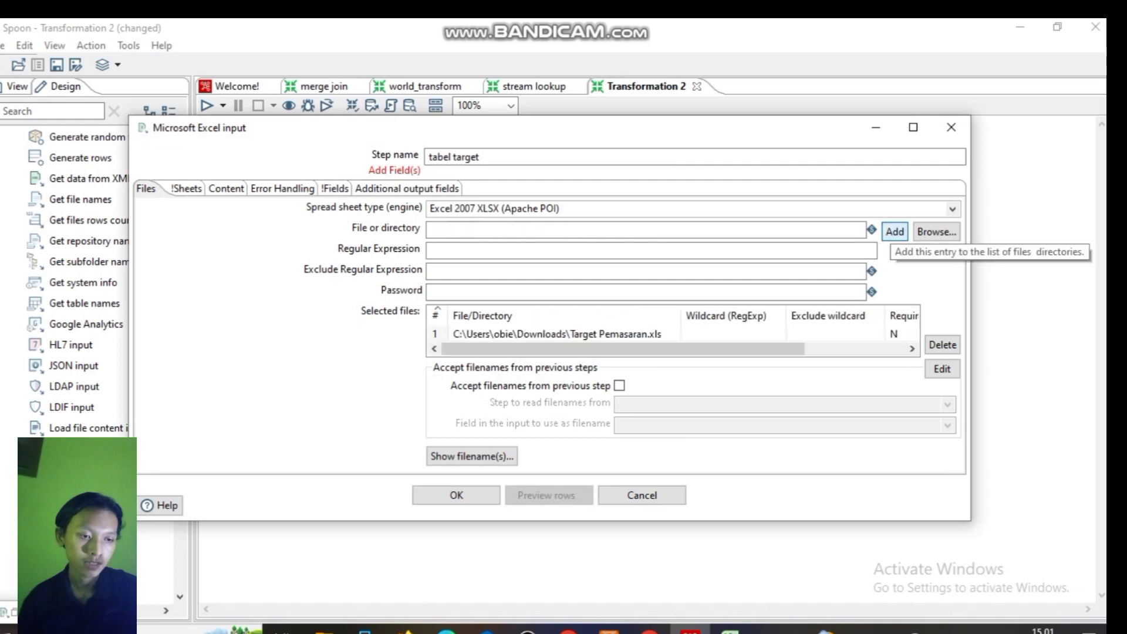
Step: Add the Target Pemasaran sheet to the list of sheets to read
click(185, 189)
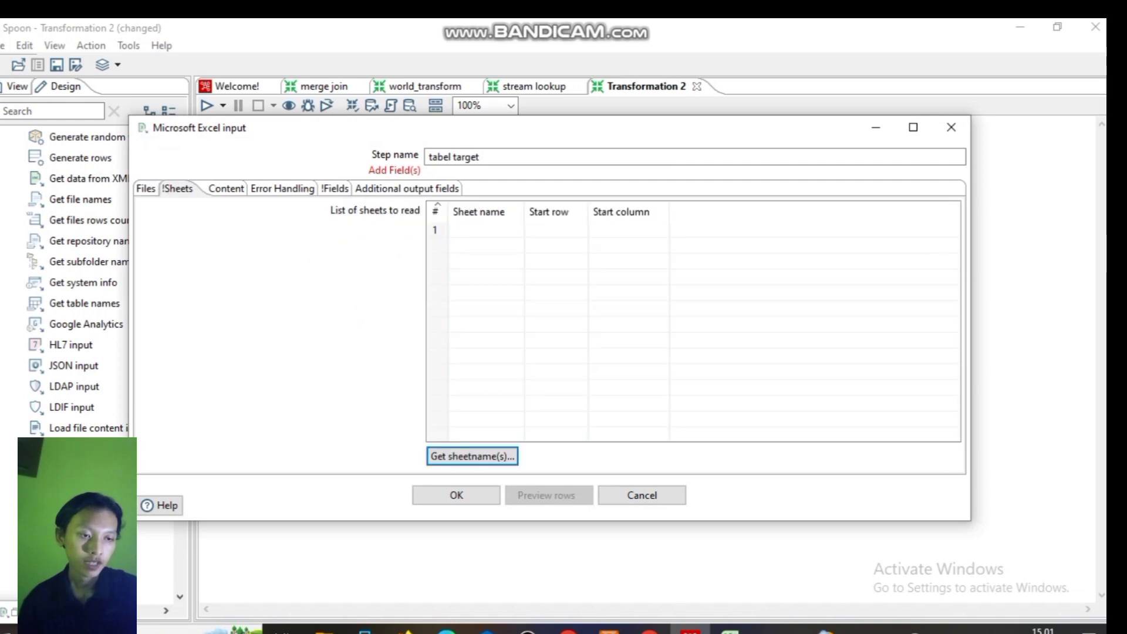
click(472, 456)
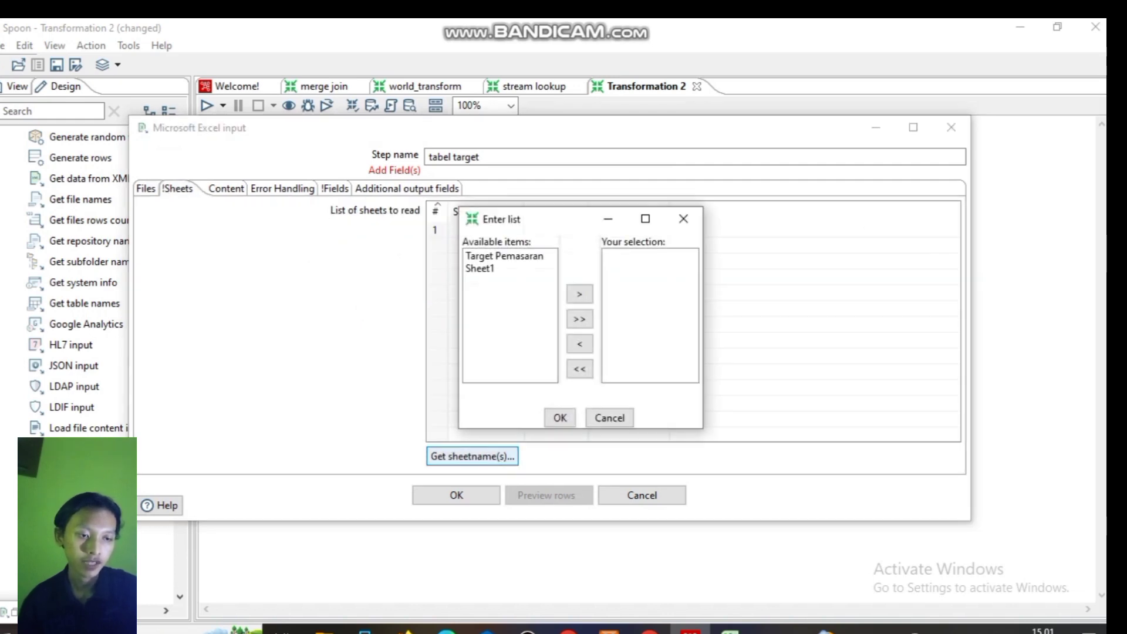
click(504, 256)
click(580, 293)
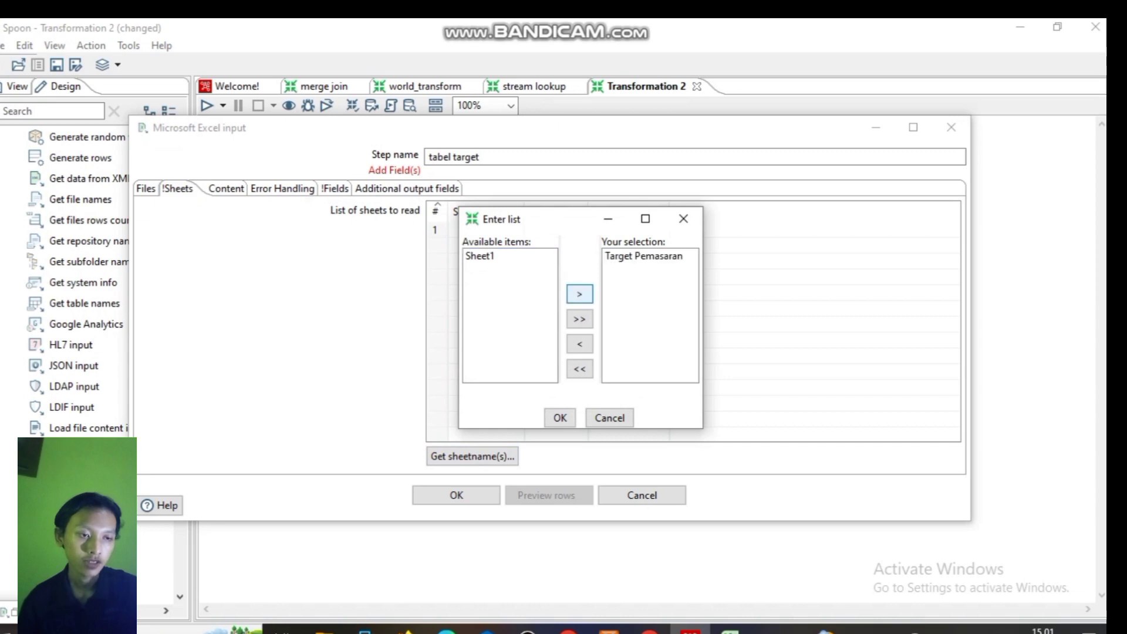
click(560, 417)
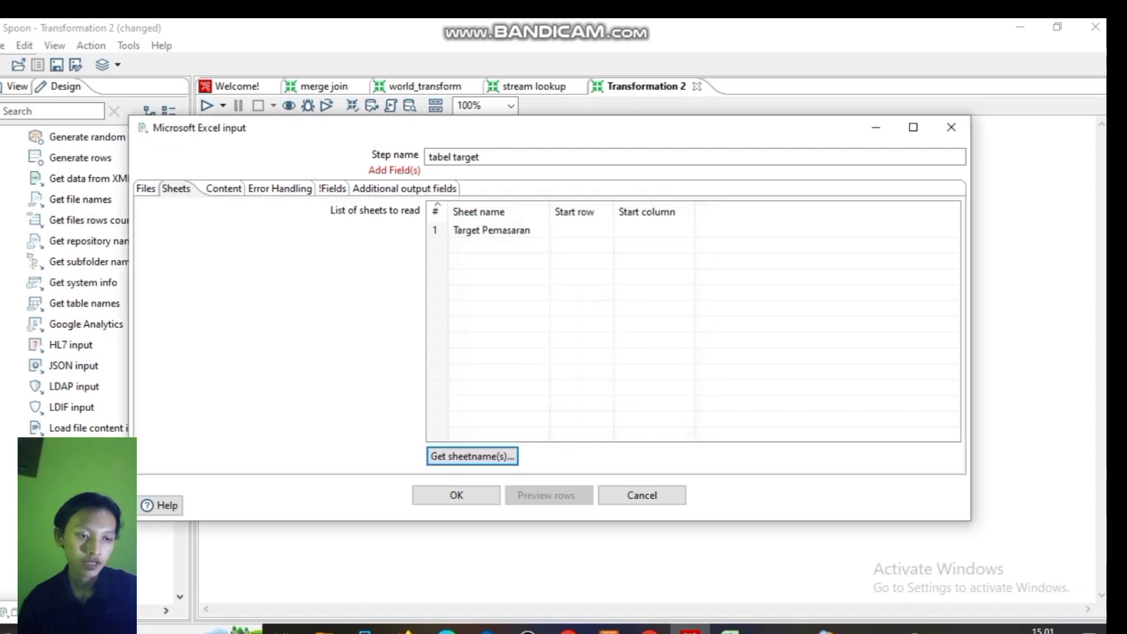
Step: Load the tabel target fields from the sheet's header row and confirm the Excel input settings
click(333, 187)
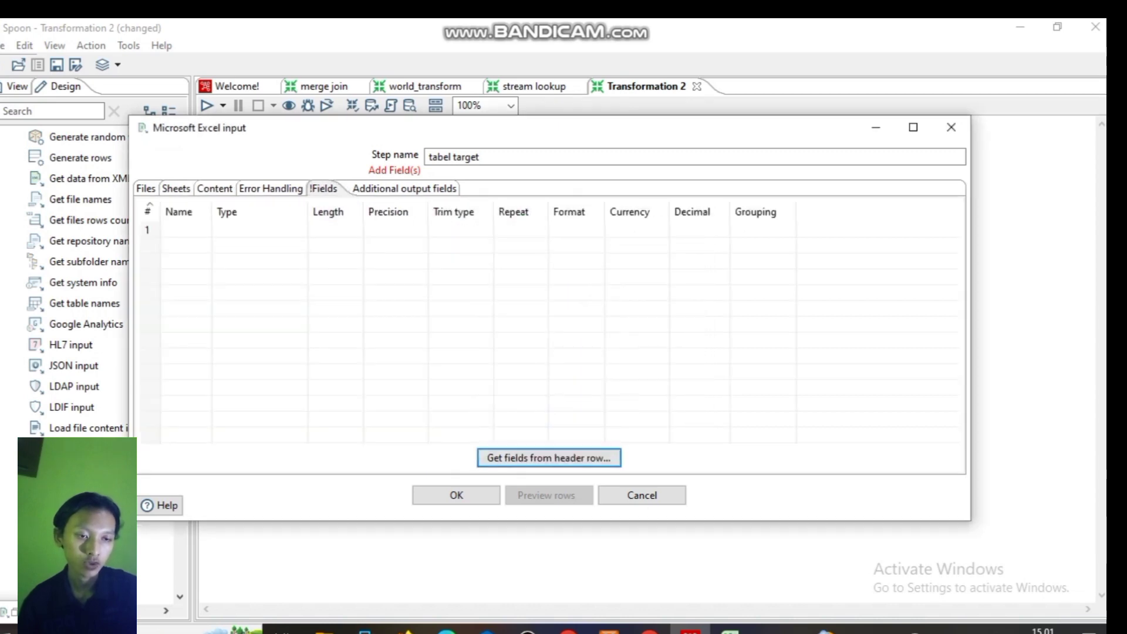
click(549, 458)
scroll(427, 261, down, 1)
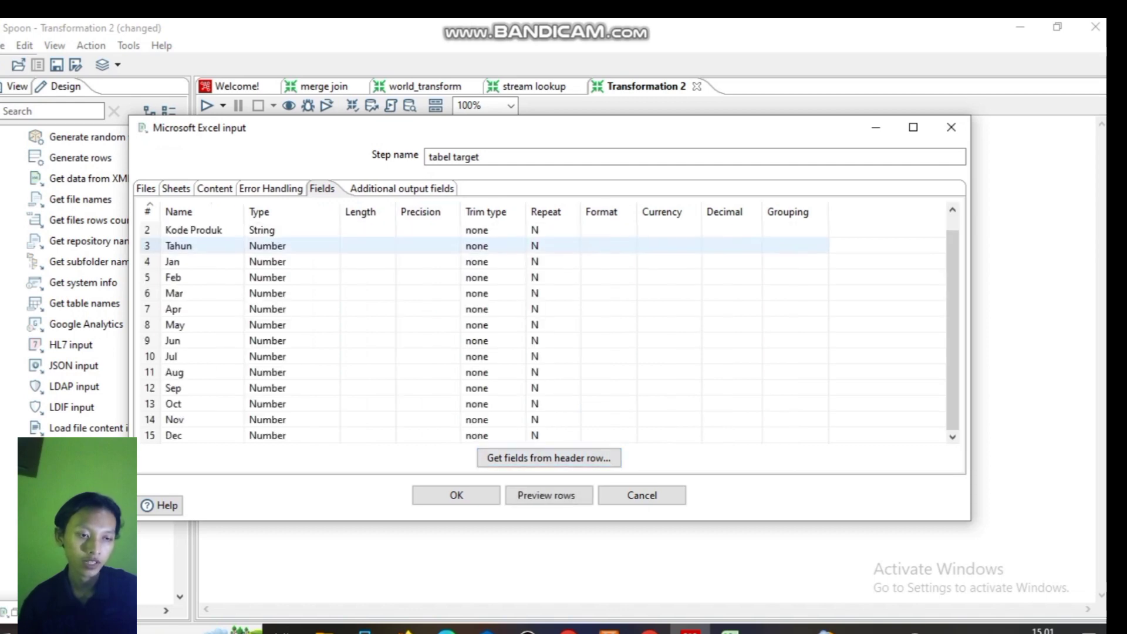
scroll(427, 261, up, 1)
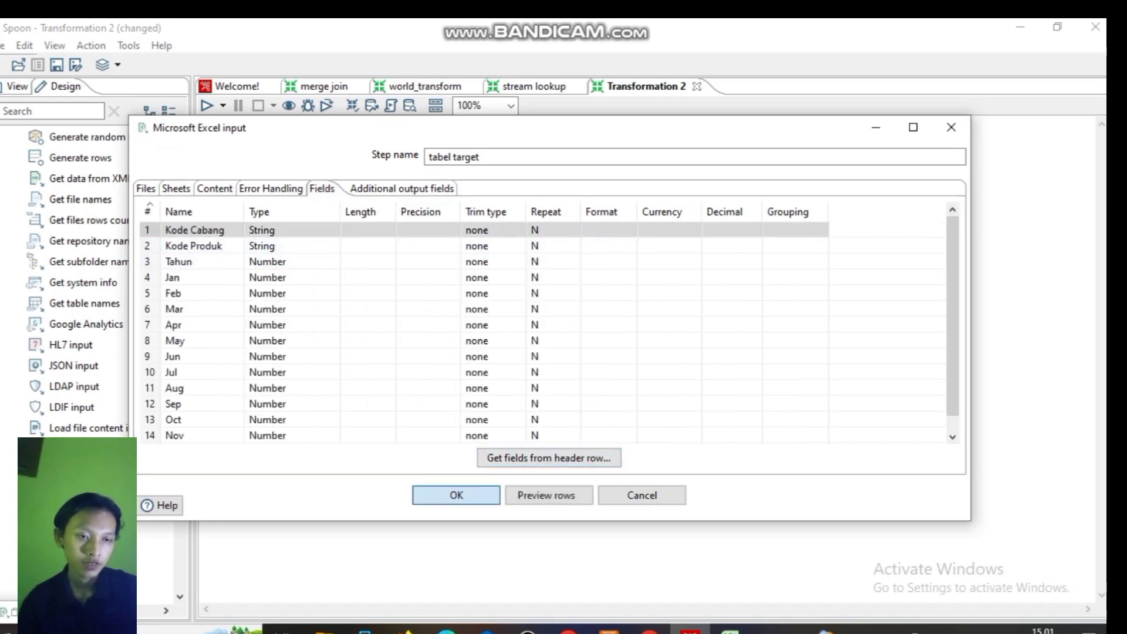
click(456, 495)
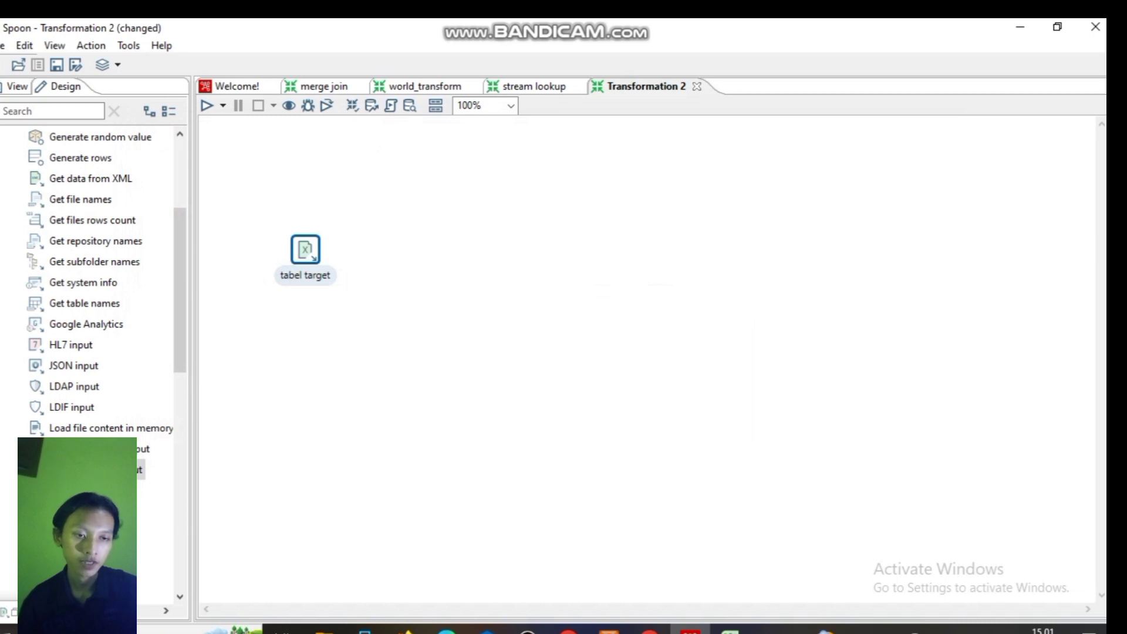
Step: Find and place a Row normaliser step beside tabel target, and connect tabel target to it with a hop
click(63, 111)
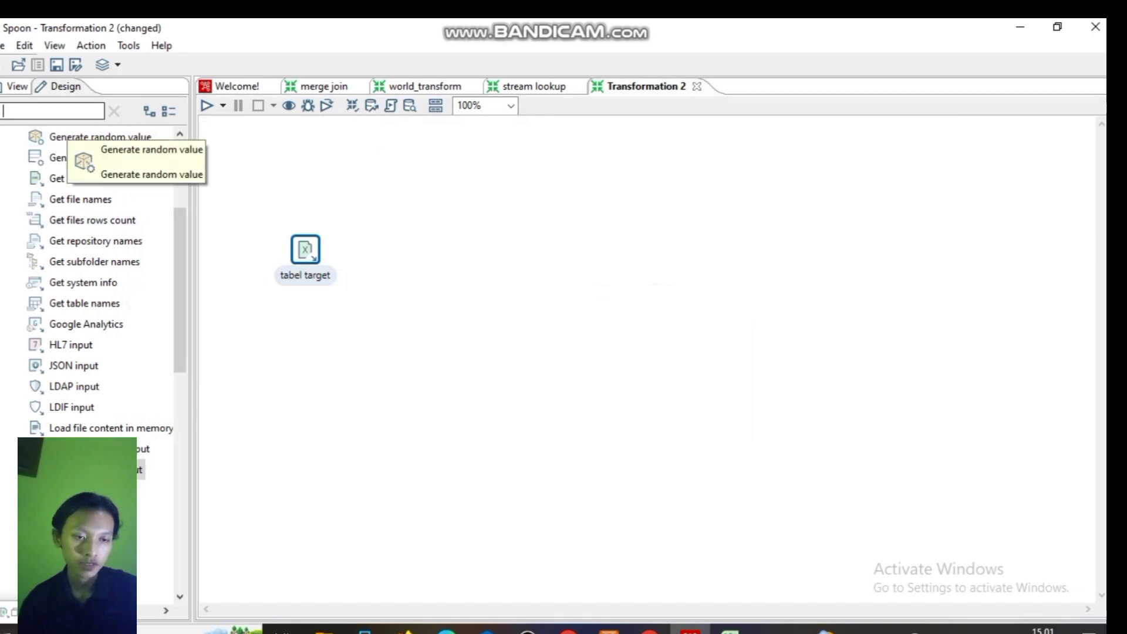
text(norma)
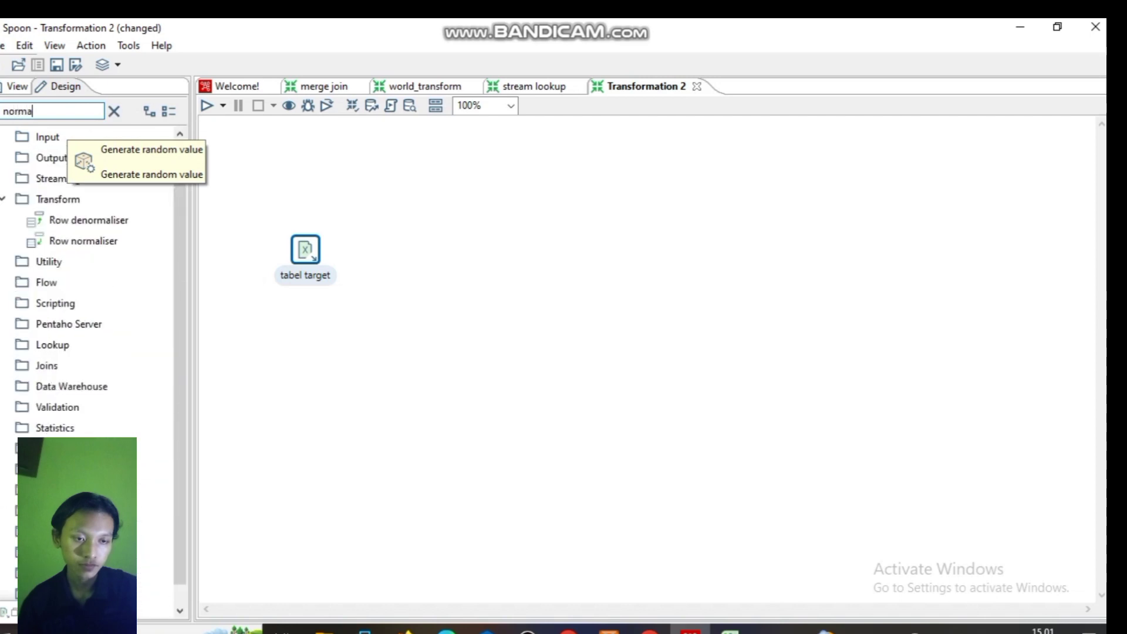
scroll(88, 282, down, 1)
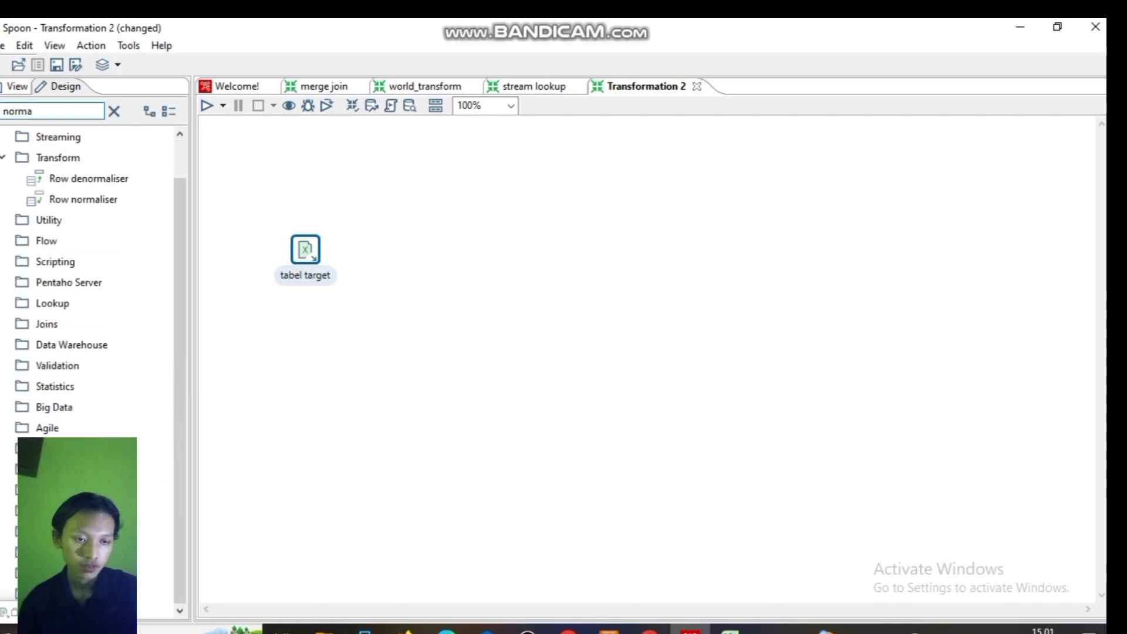
scroll(88, 282, up, 1)
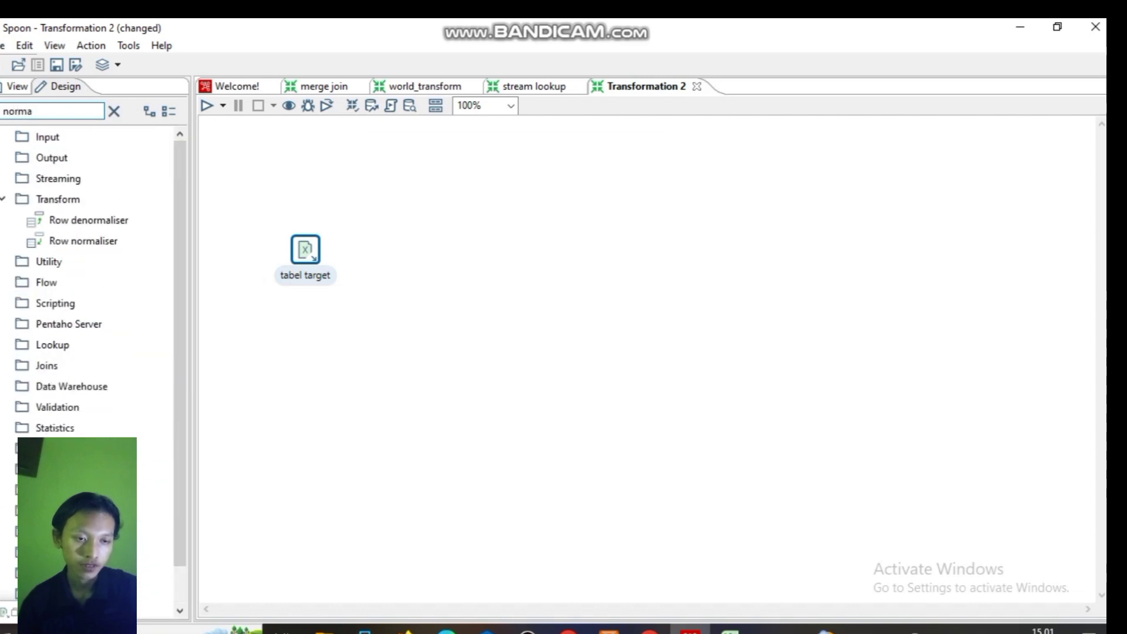
drag(83, 241, 505, 249)
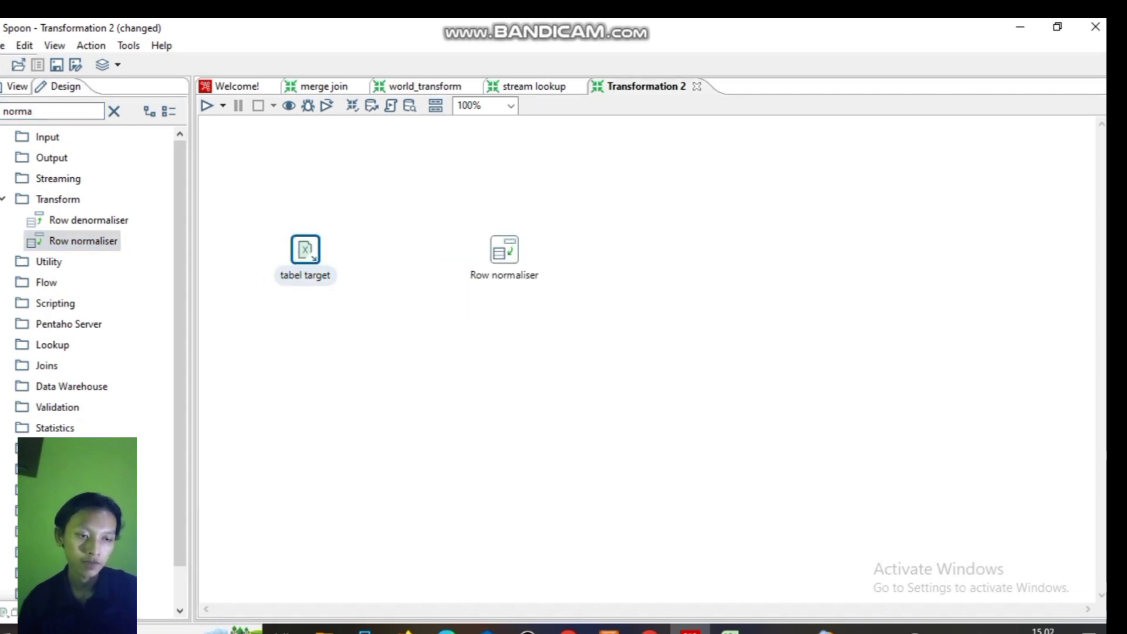
key(Escape)
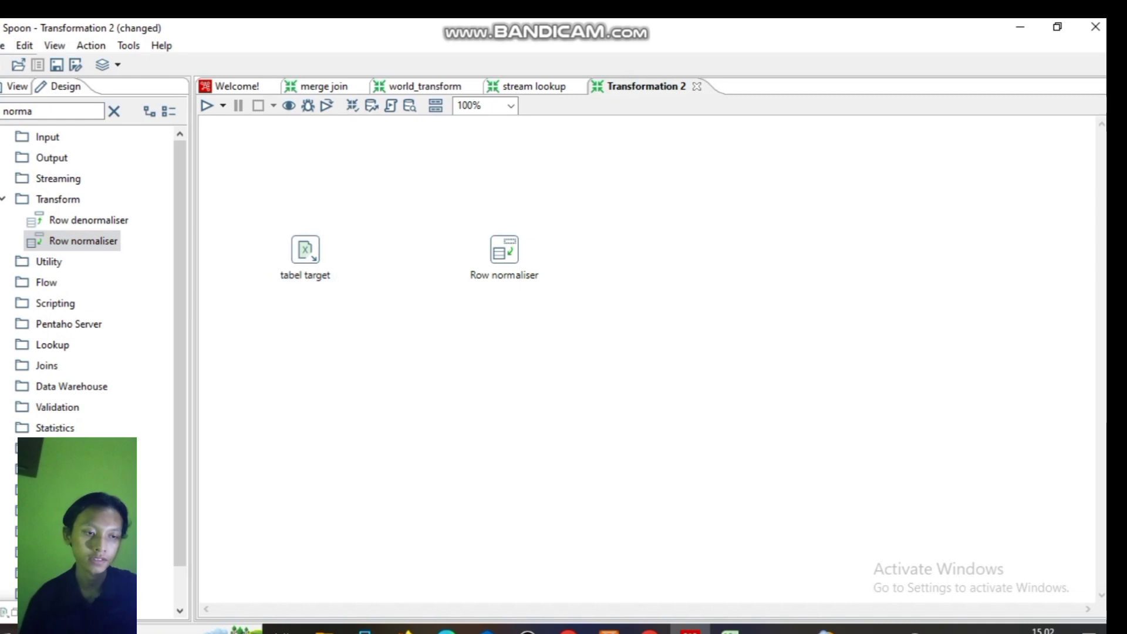
click(305, 250)
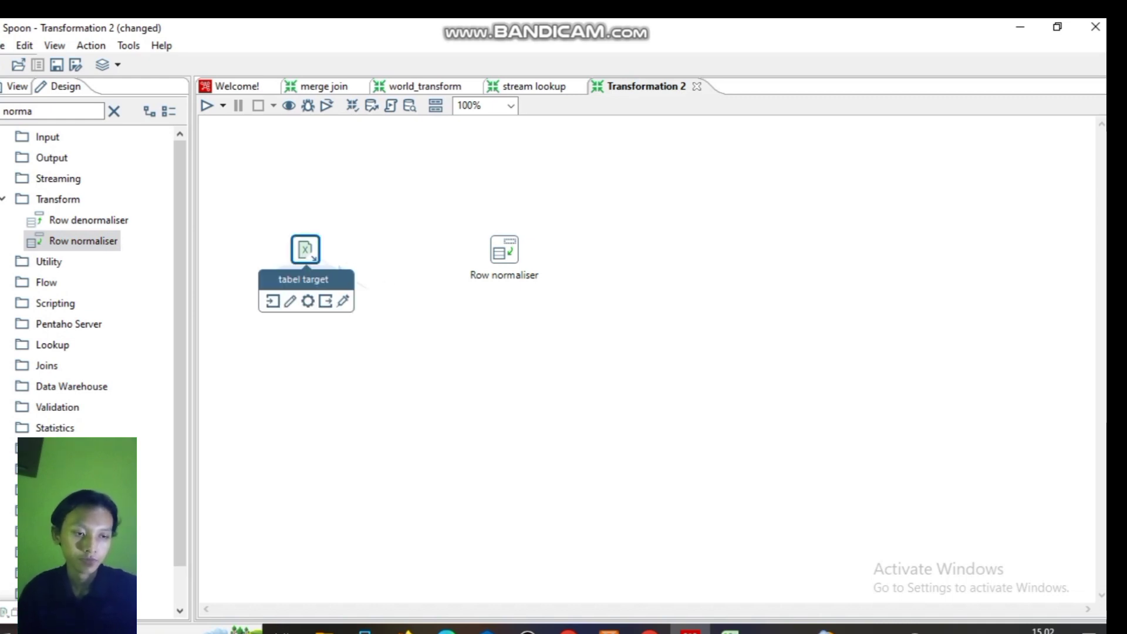
drag(325, 301, 505, 249)
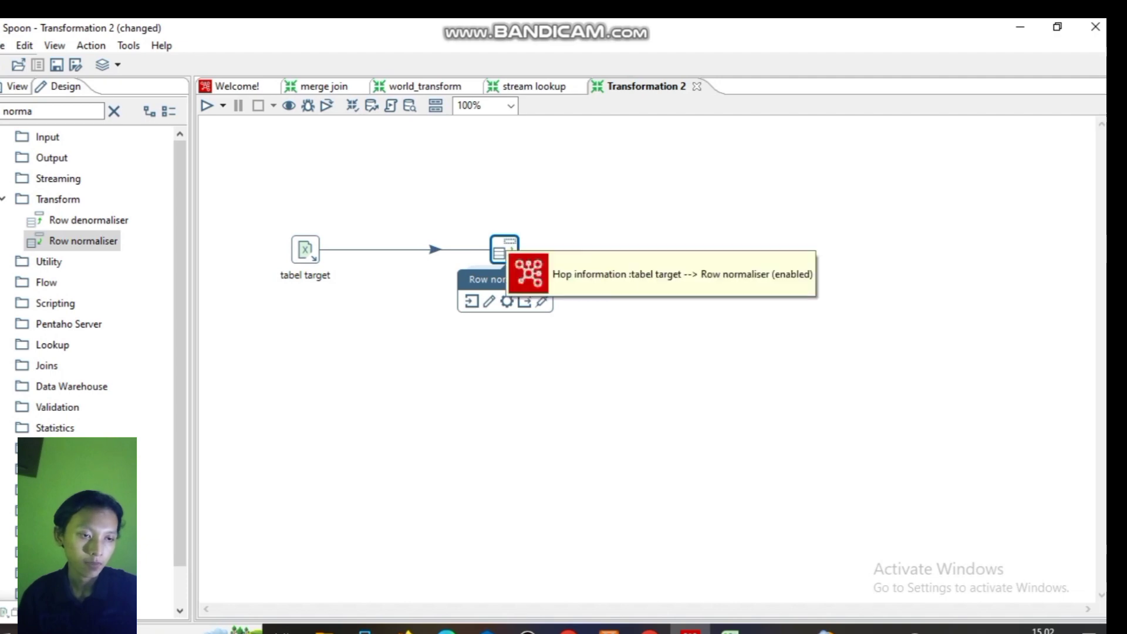
Step: In the maximized Row normaliser settings, set the type field to "bulan" and retrieve the incoming fields
double_click(504, 250)
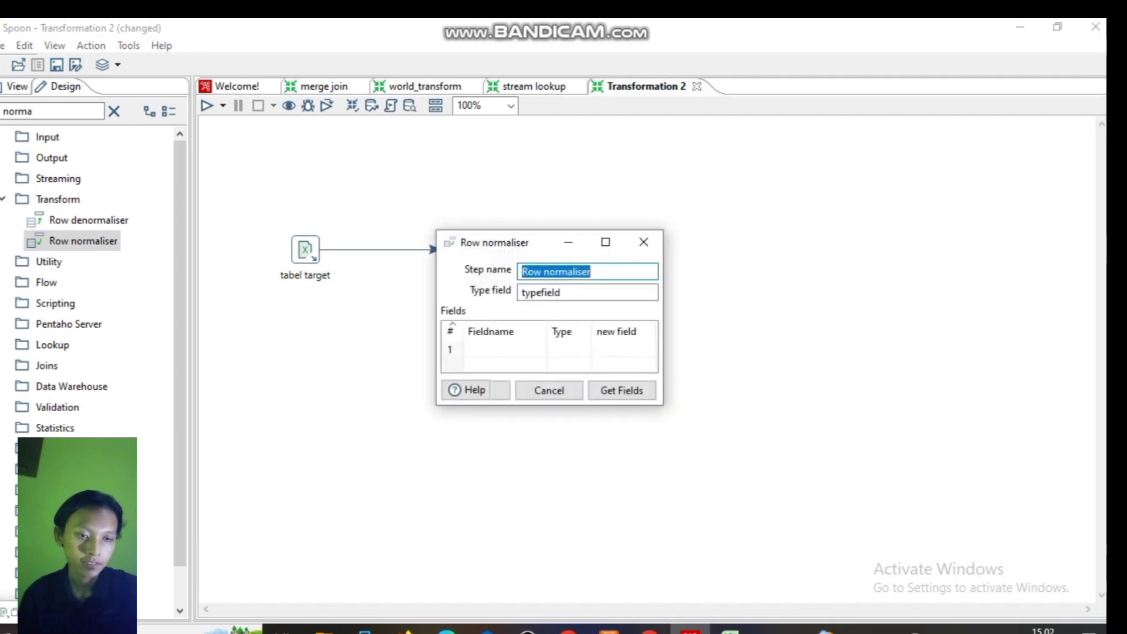
click(605, 242)
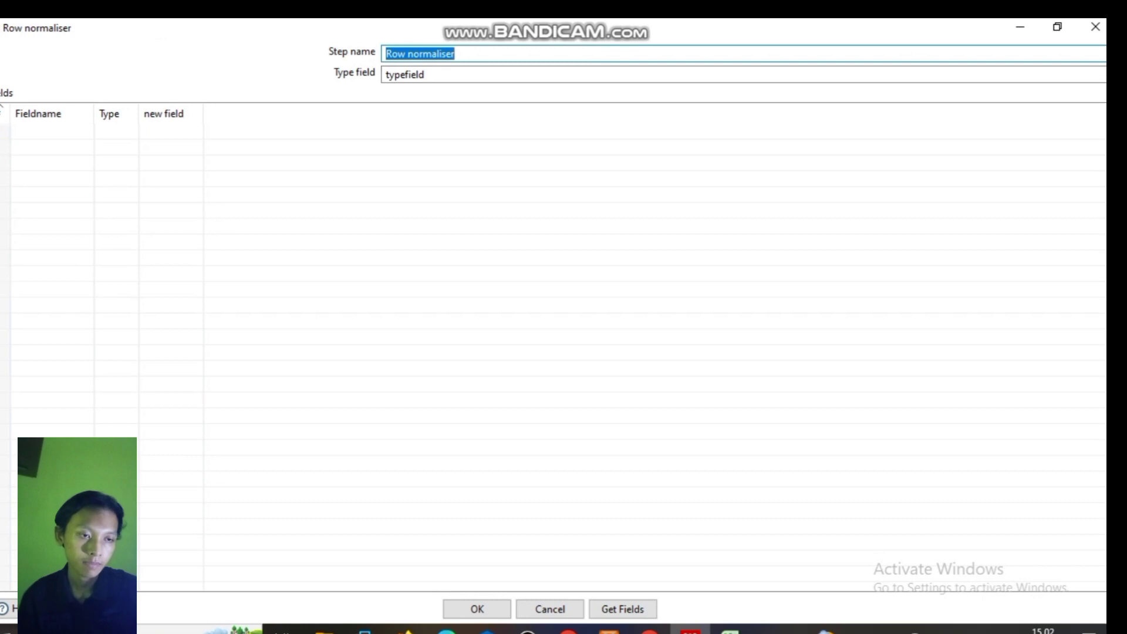
key(Tab)
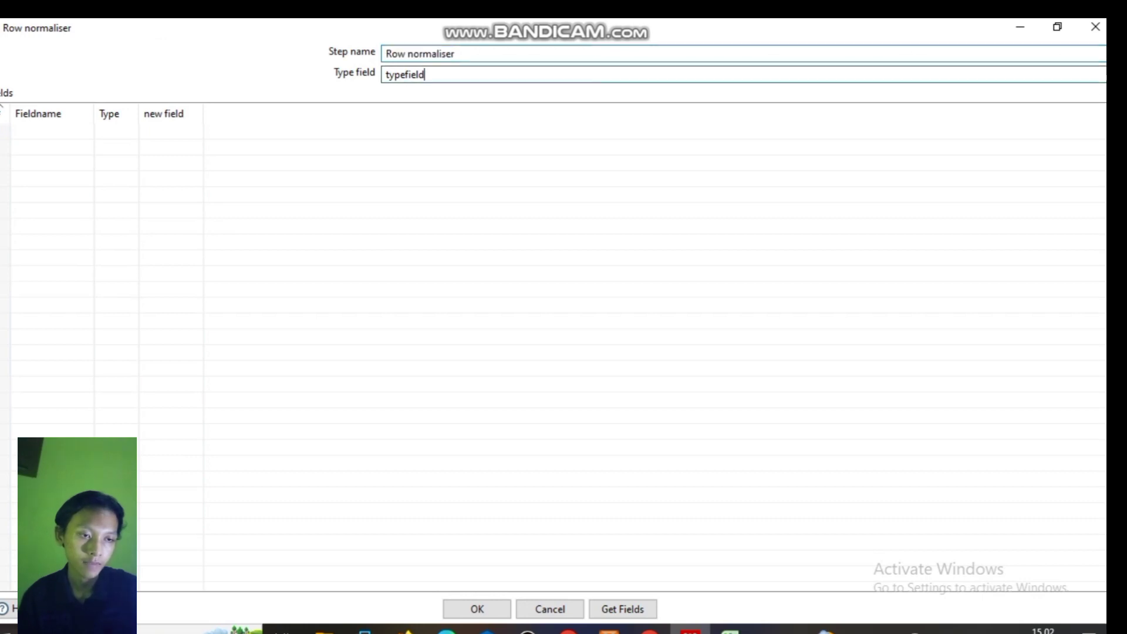
key(BackSpace)
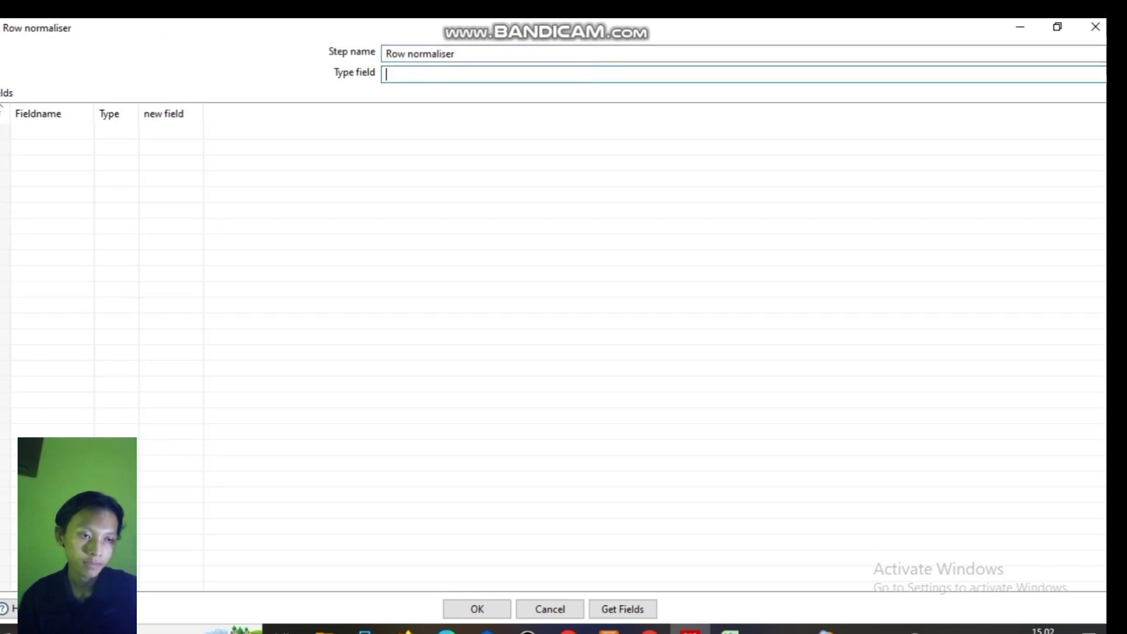
text(bulan)
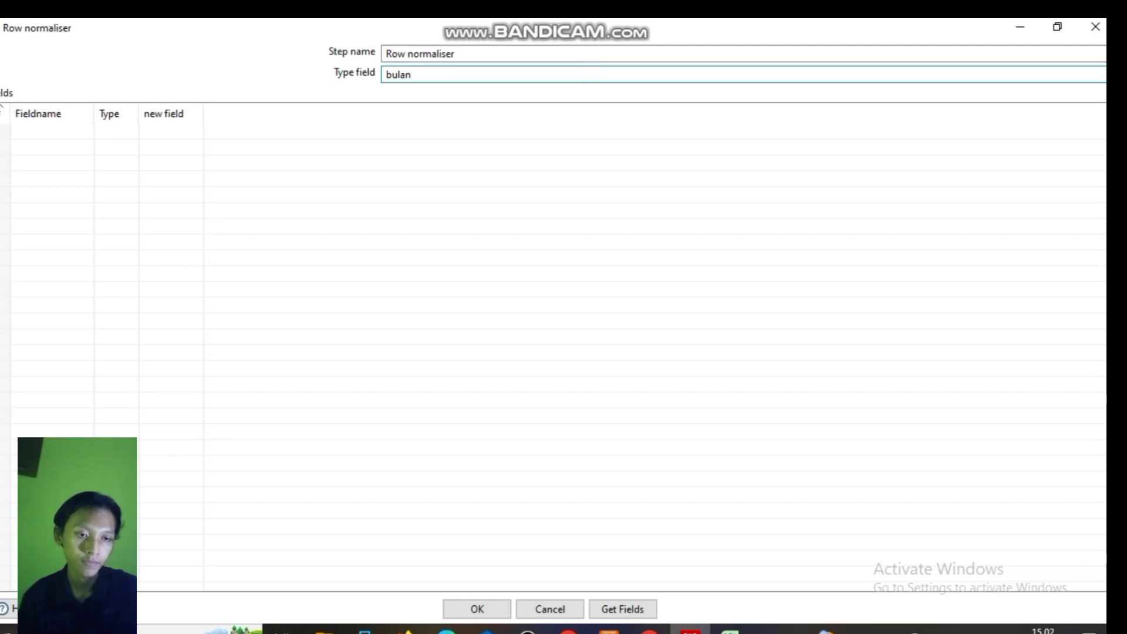
click(622, 609)
click(622, 609)
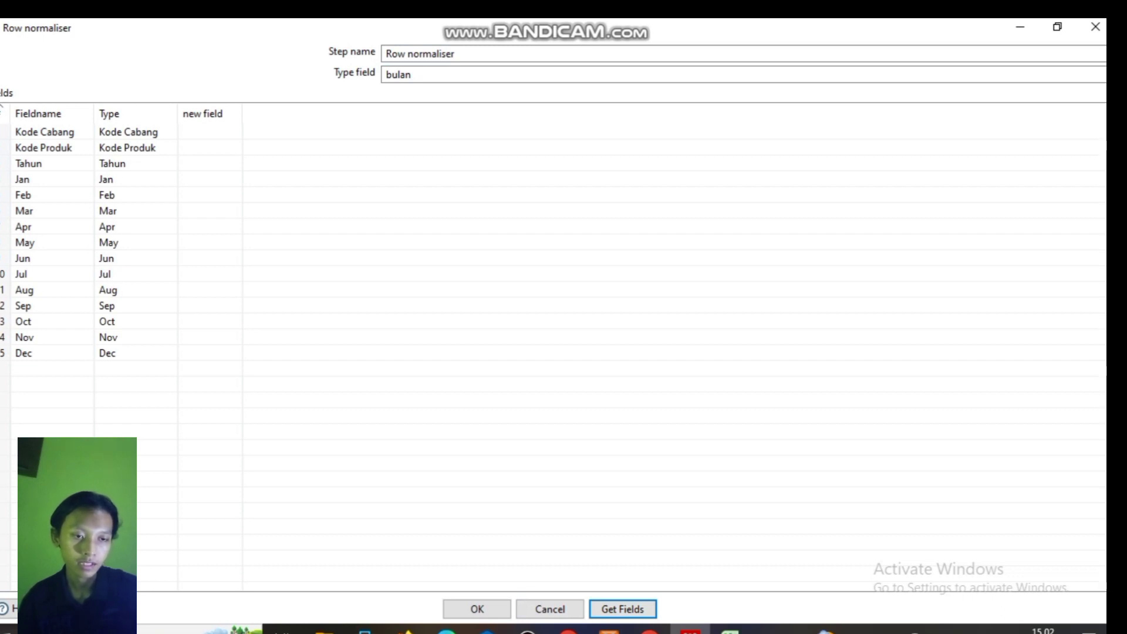
Step: Delete the Tahun, Kode Cabang and Kode Produk rows from the normaliser's field list
click(52, 163)
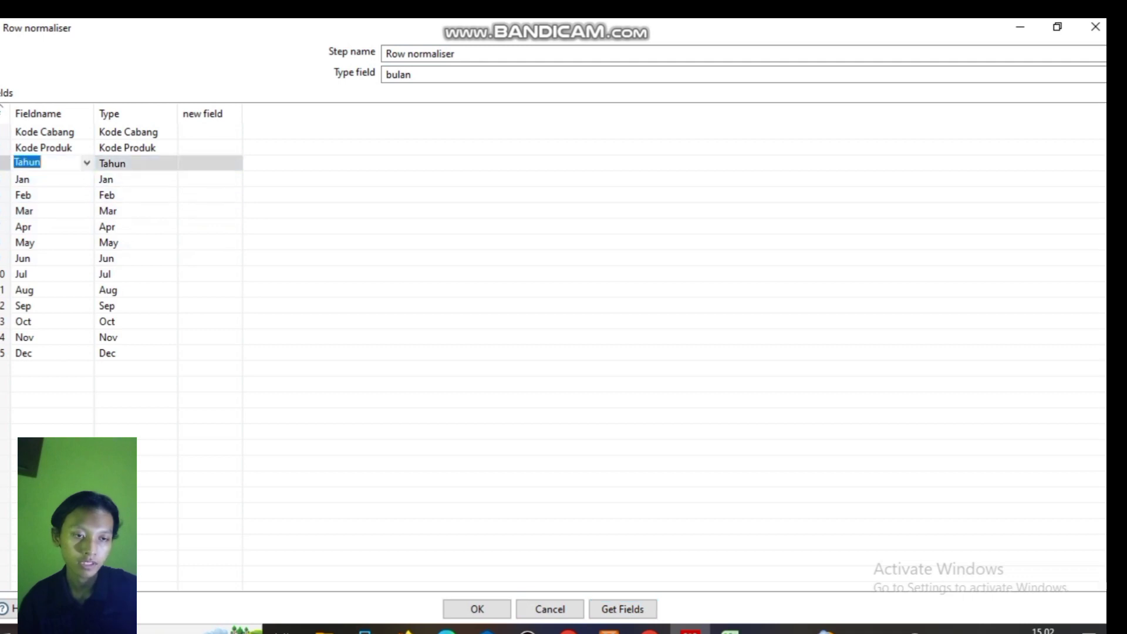
click(5, 163)
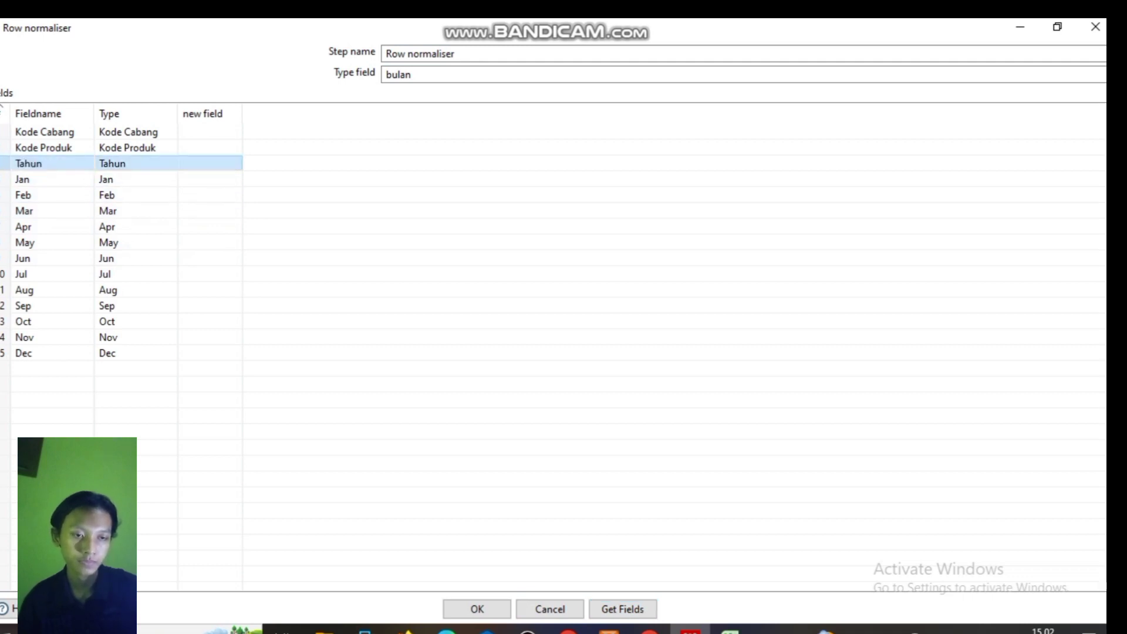
key(Delete)
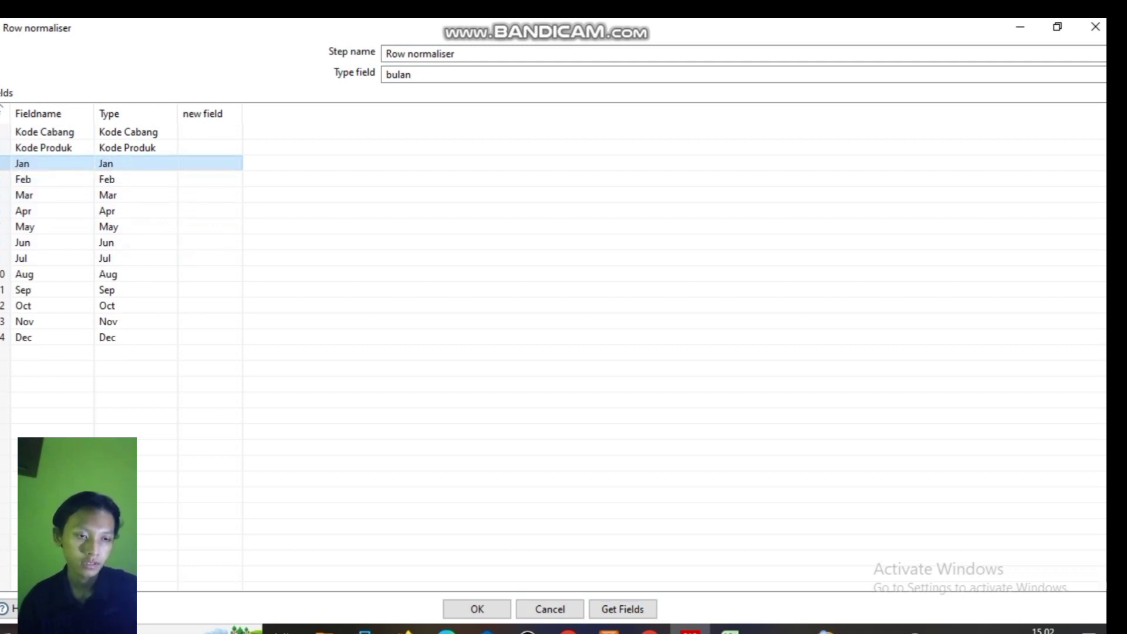
key(Up)
key(Up)
key(Delete)
key(Delete)
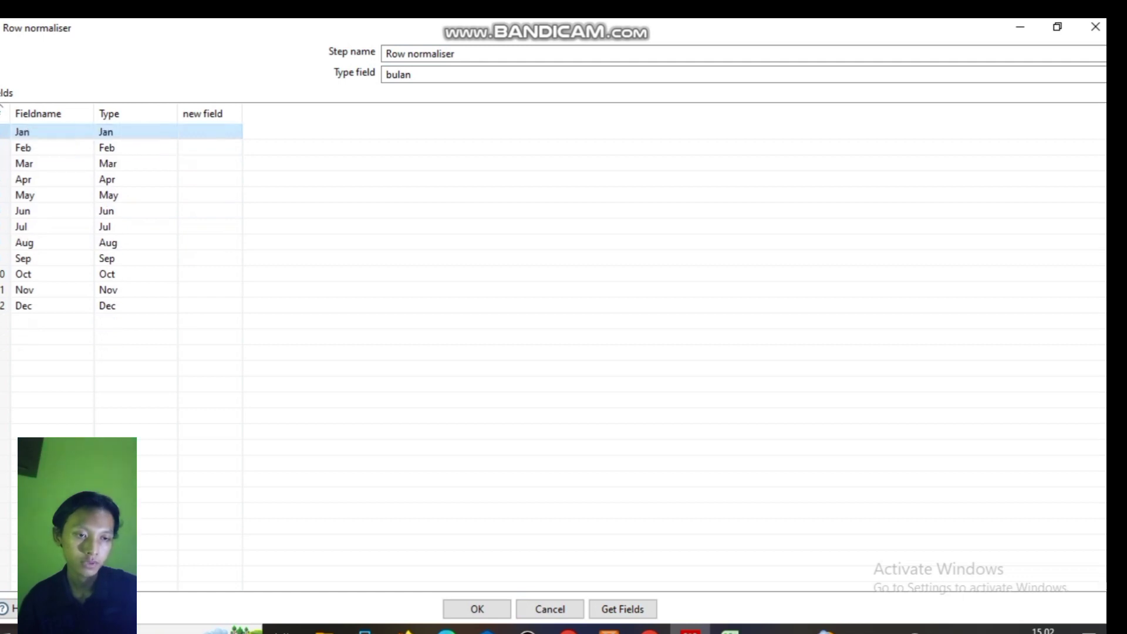
key(Down)
key(Down)
key(Down)
key(Down)
key(Down)
key(Down)
key(Down)
key(Down)
key(Down)
key(Down)
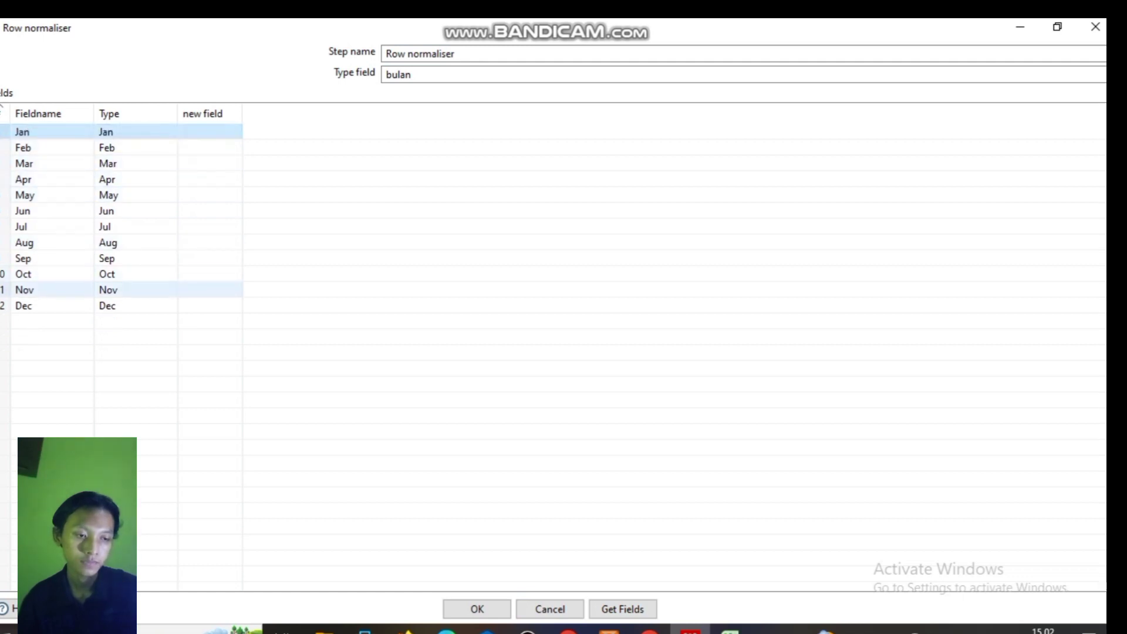
key(Up)
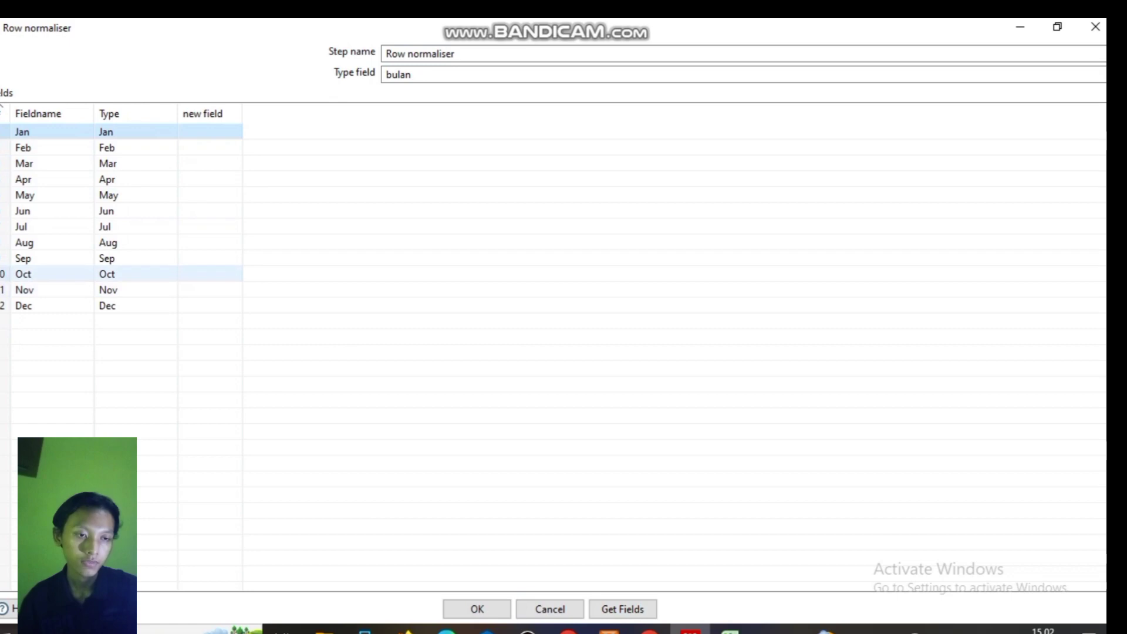
key(Up)
key(Up)
key(Up)
key(Up)
key(Up)
key(Up)
key(Up)
key(Up)
key(Up)
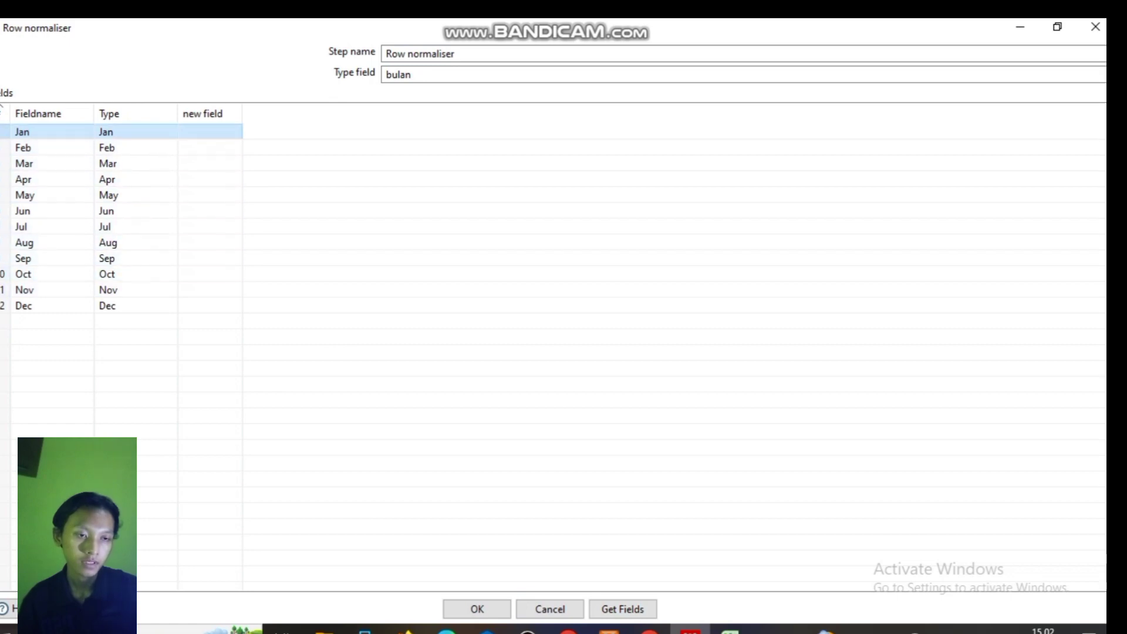
Step: Set the new field name for the Jan row of the normaliser to "Pemasaran"
click(210, 132)
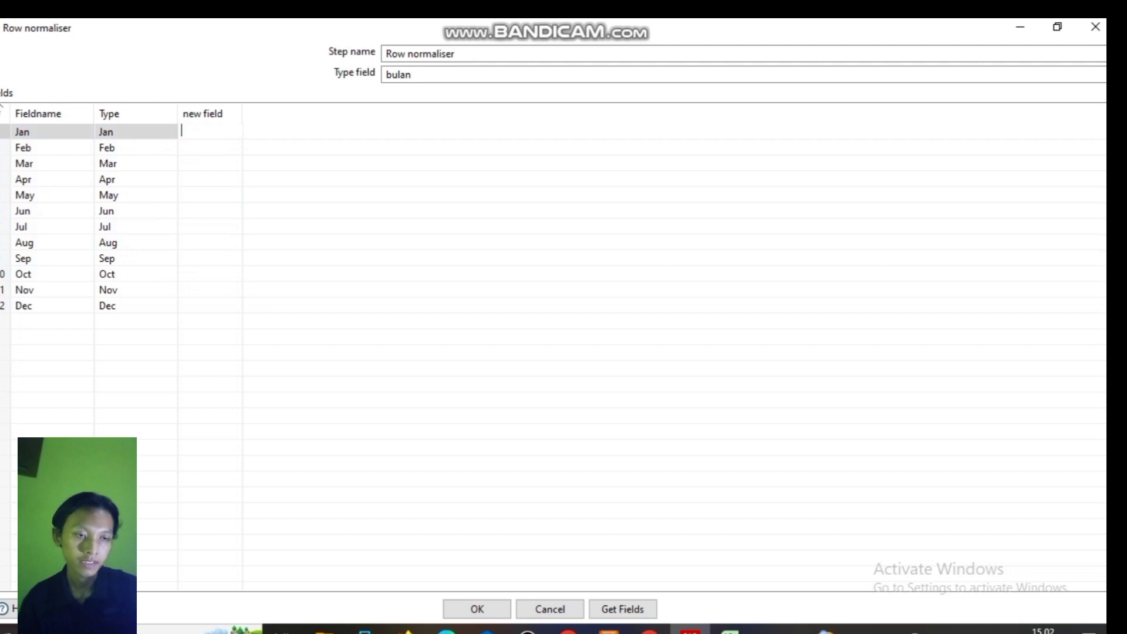
text(pemasaran)
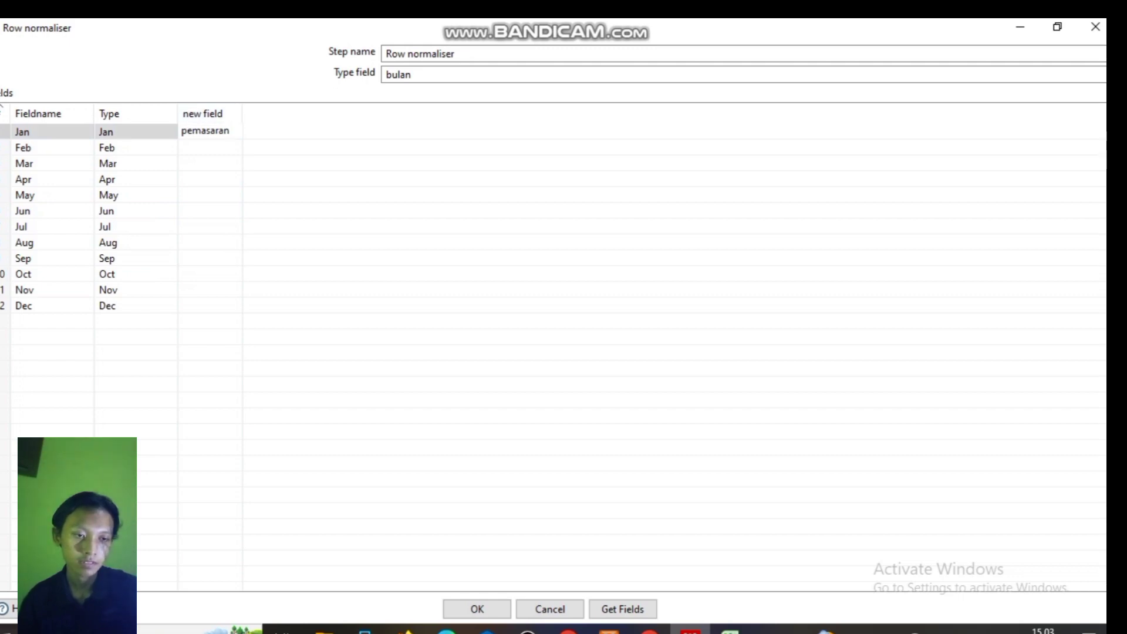
text(P)
key(Return)
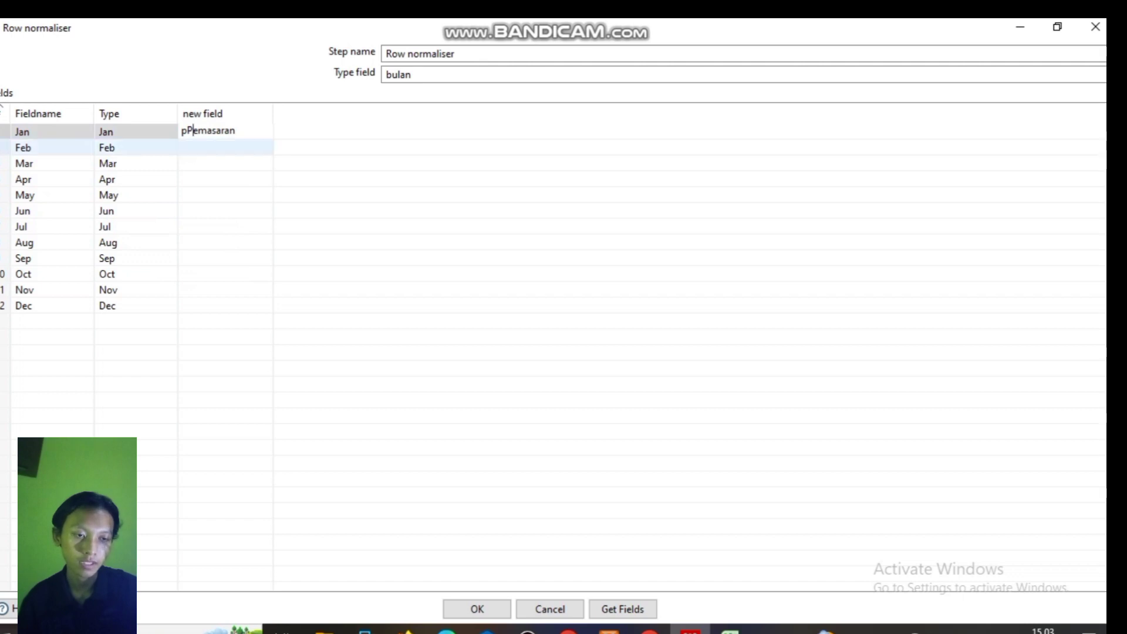
key(BackSpace)
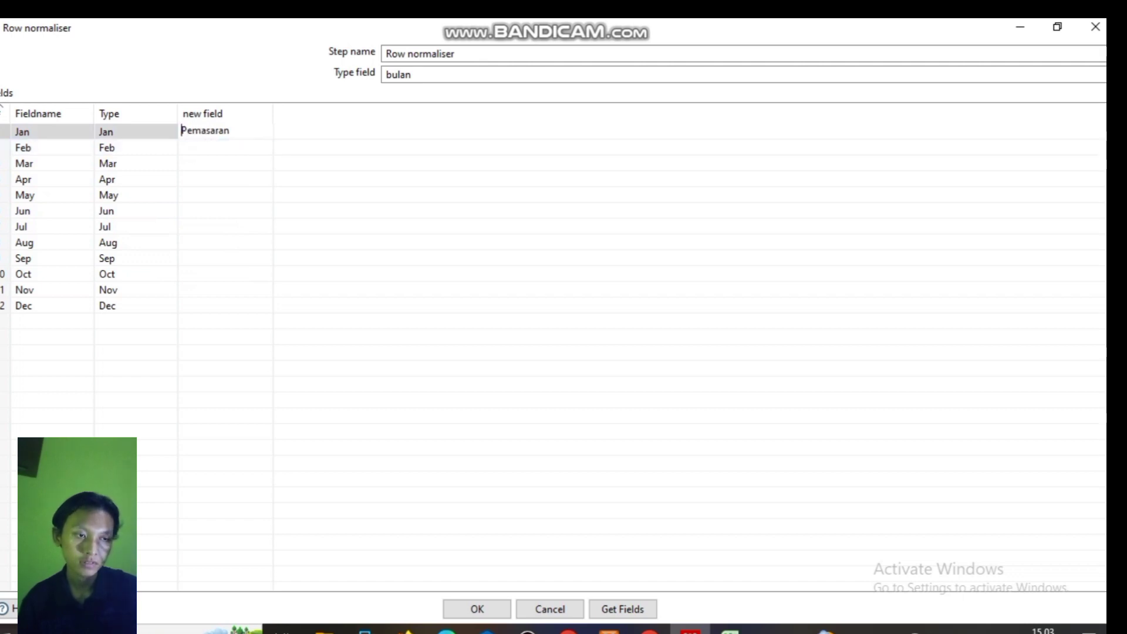
Step: Copy Jan's new field name "Pemasaran" into the Feb through Dec rows and confirm the Row normaliser settings
drag(230, 130, 181, 130)
key(ctrl+c)
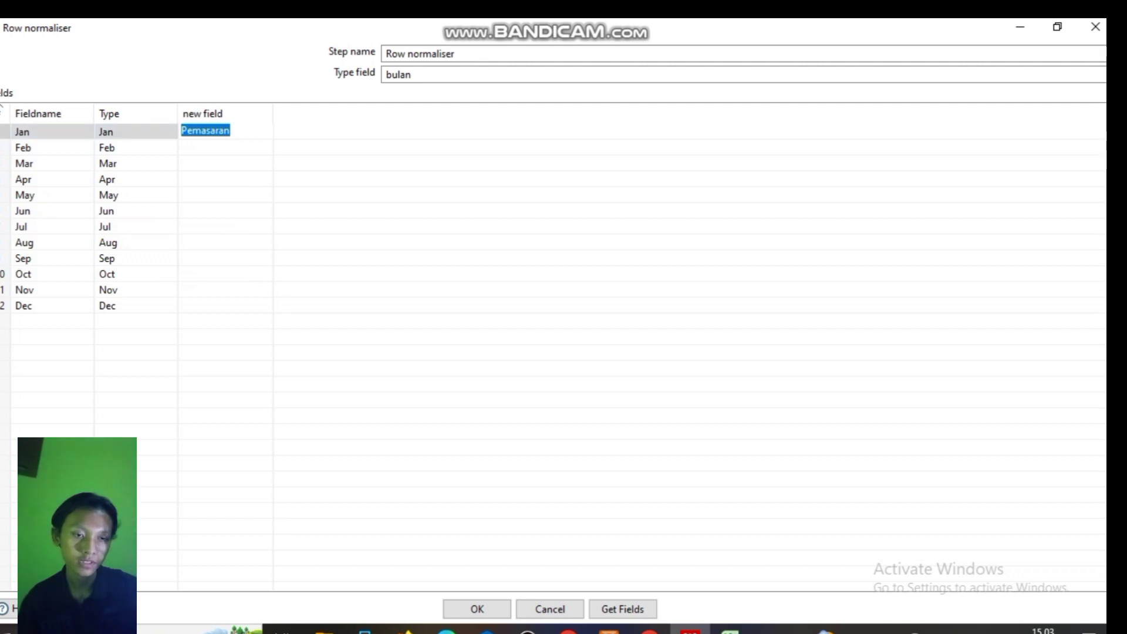
click(200, 147)
key(ctrl+v)
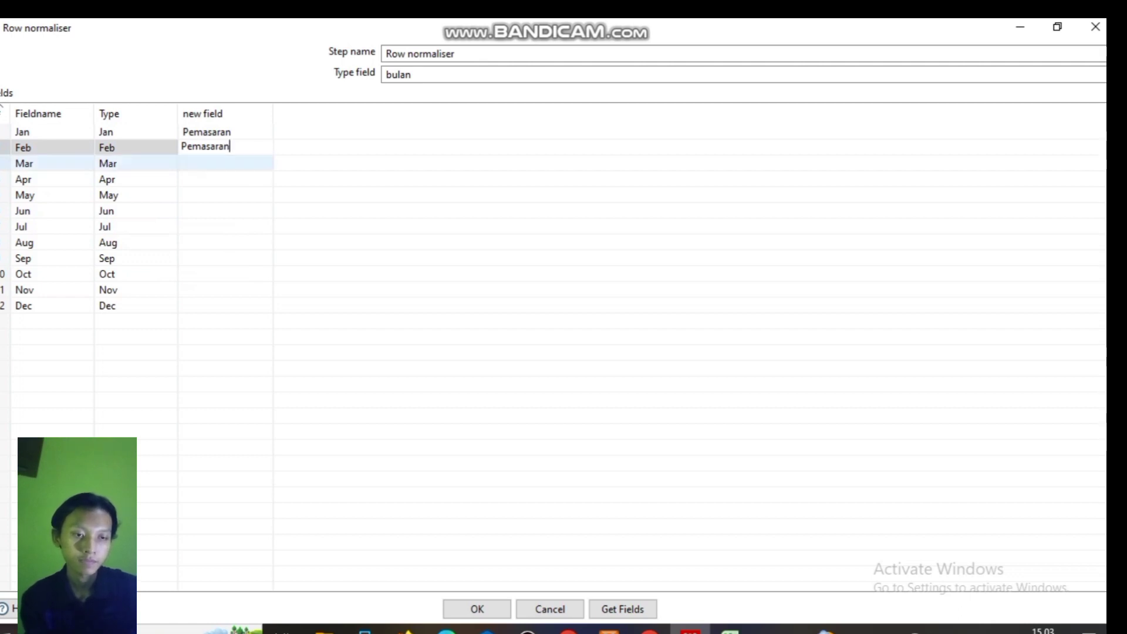
click(224, 163)
key(ctrl+v)
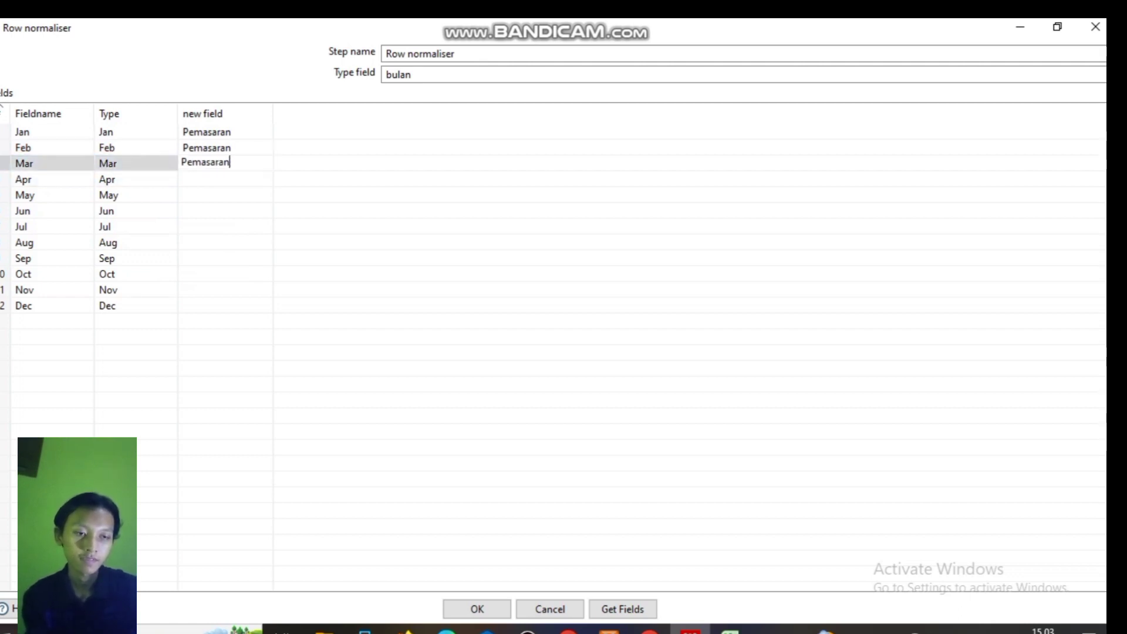
click(225, 179)
key(ctrl+v)
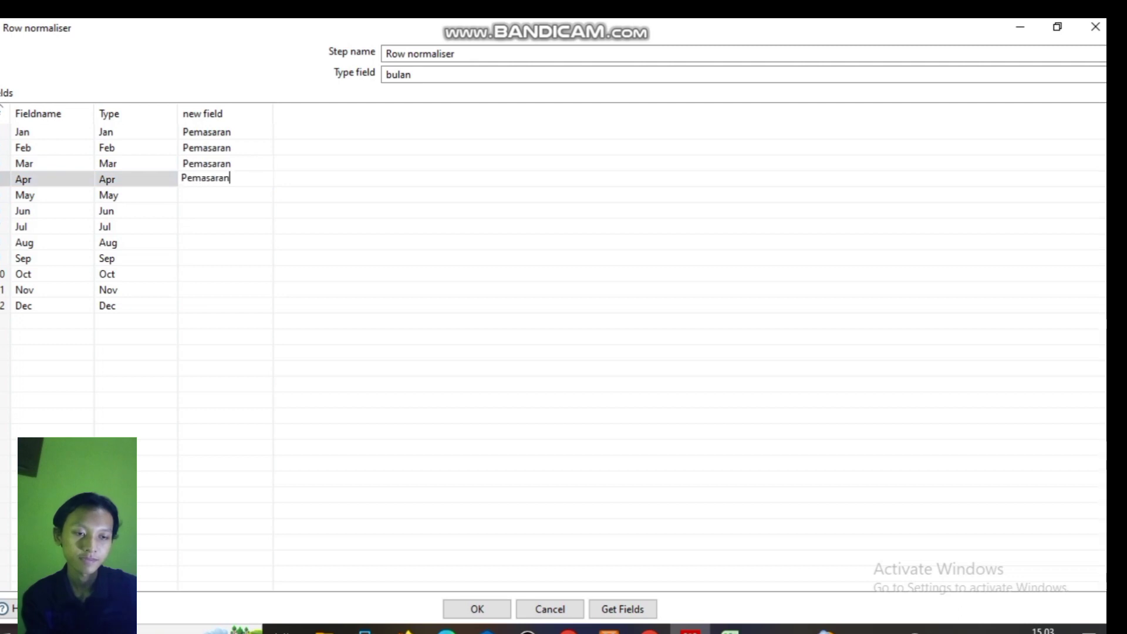
click(199, 195)
key(ctrl+v)
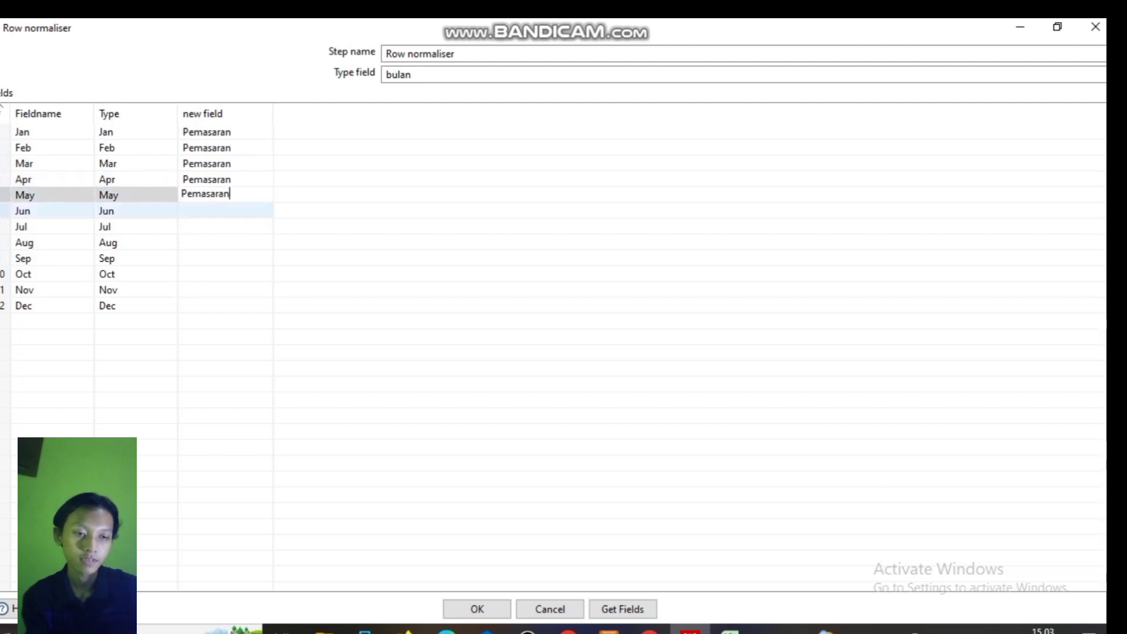
click(200, 210)
key(ctrl+v)
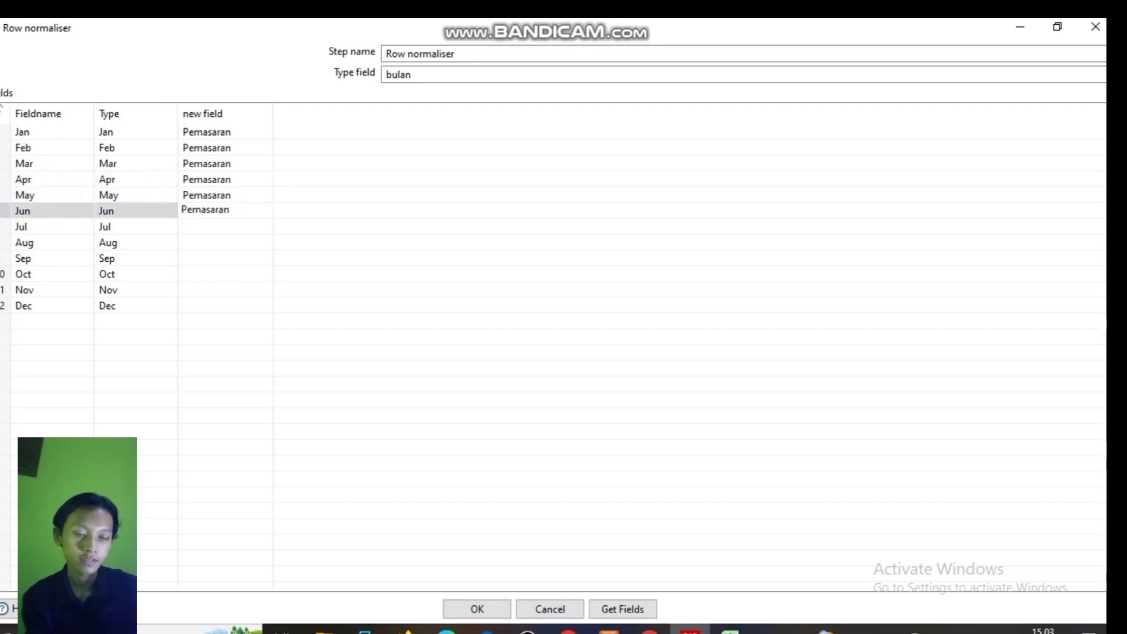
click(199, 226)
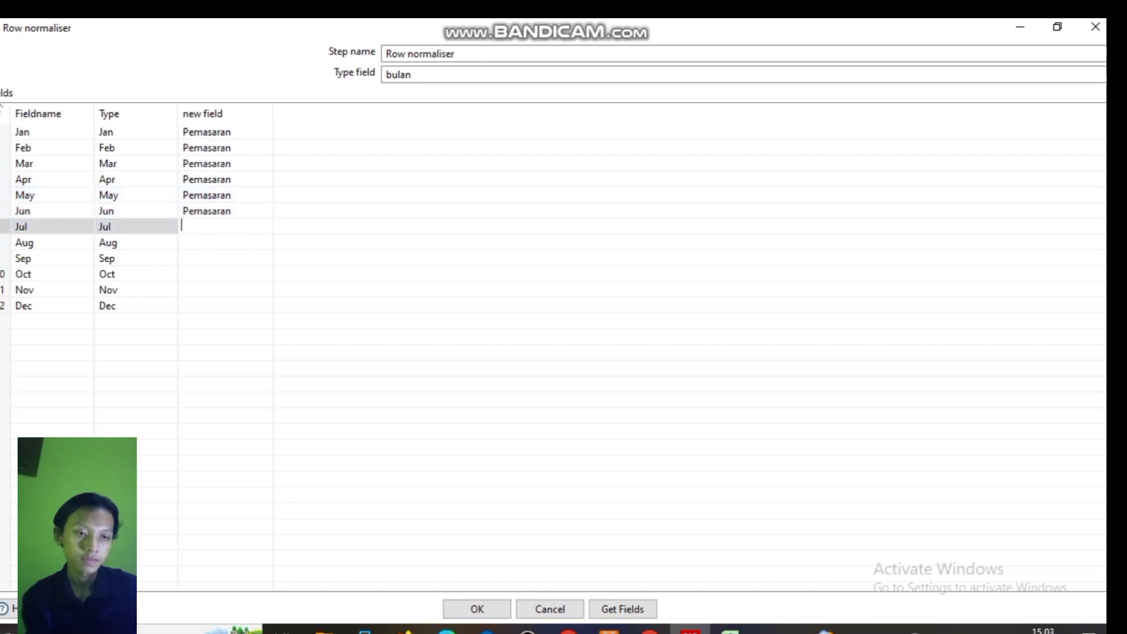
key(ctrl+v)
click(200, 242)
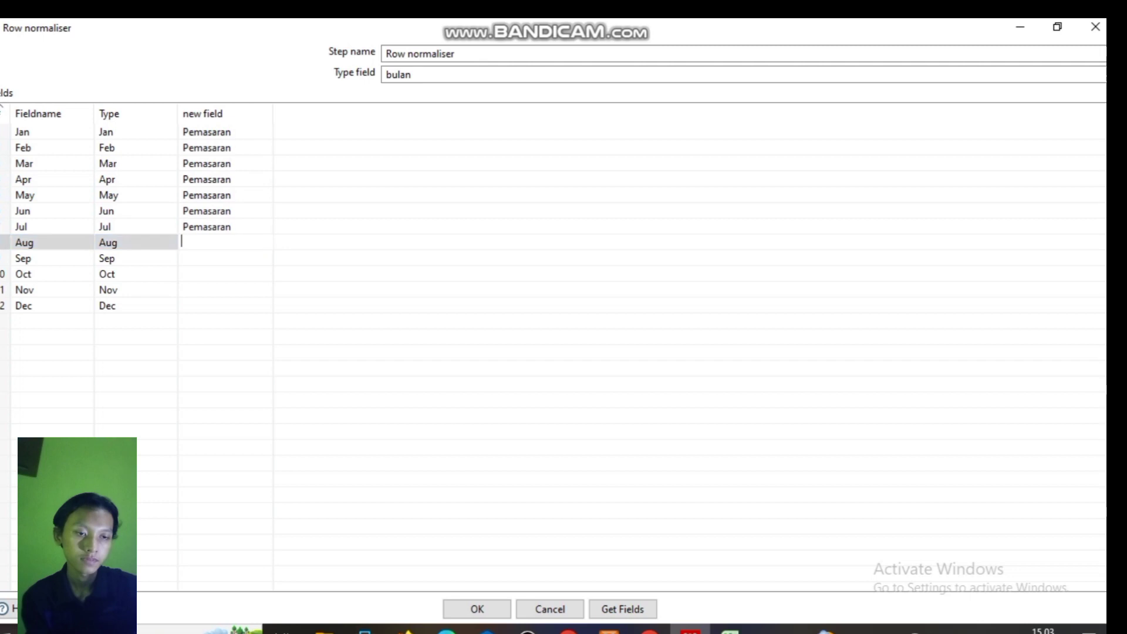
key(ctrl+v)
click(200, 258)
key(ctrl+v)
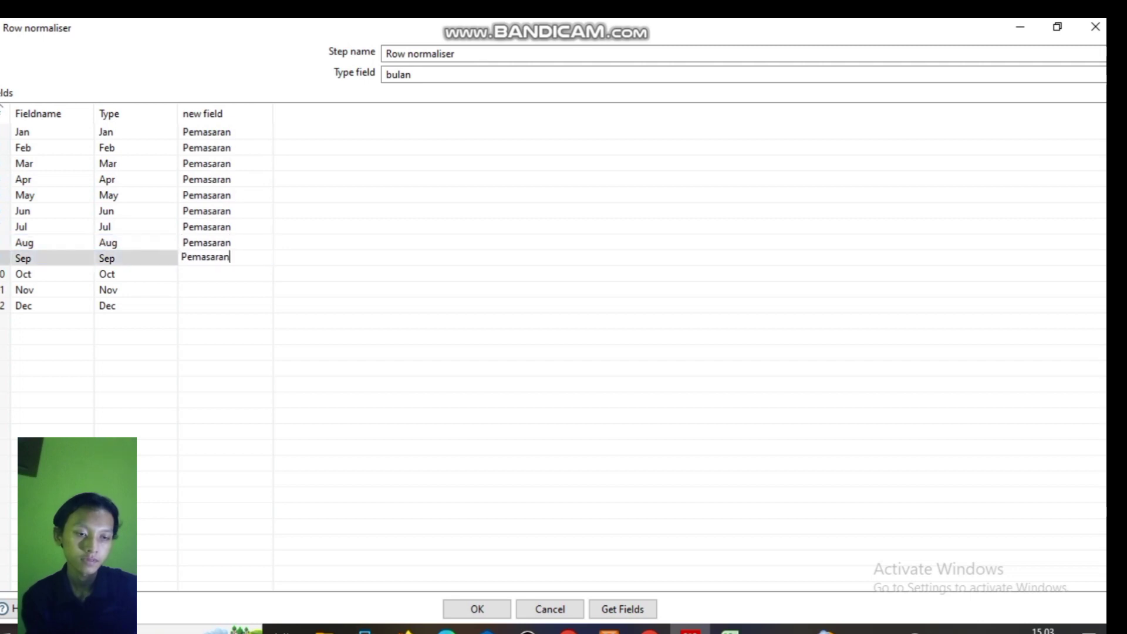
click(199, 274)
key(ctrl+v)
click(199, 290)
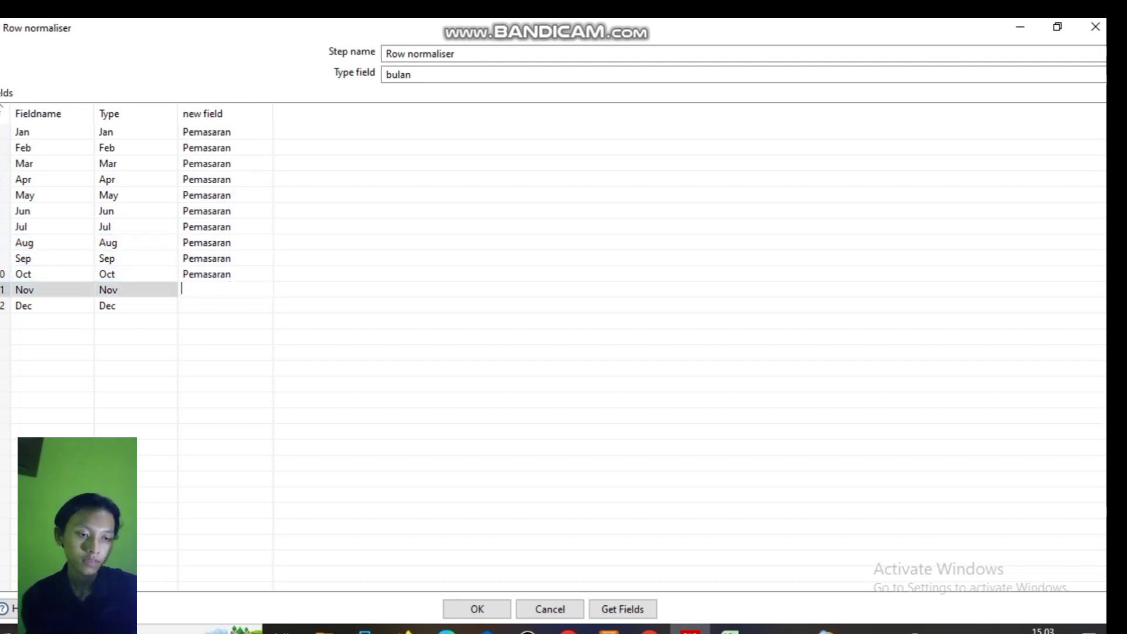
key(ctrl+v)
click(199, 306)
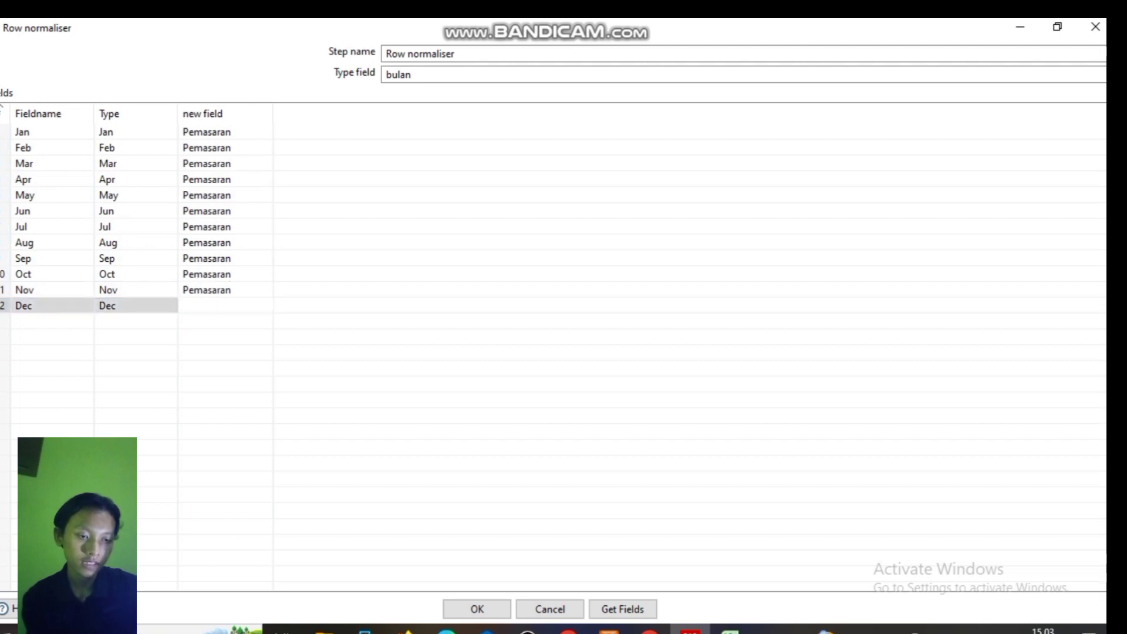
key(ctrl+v)
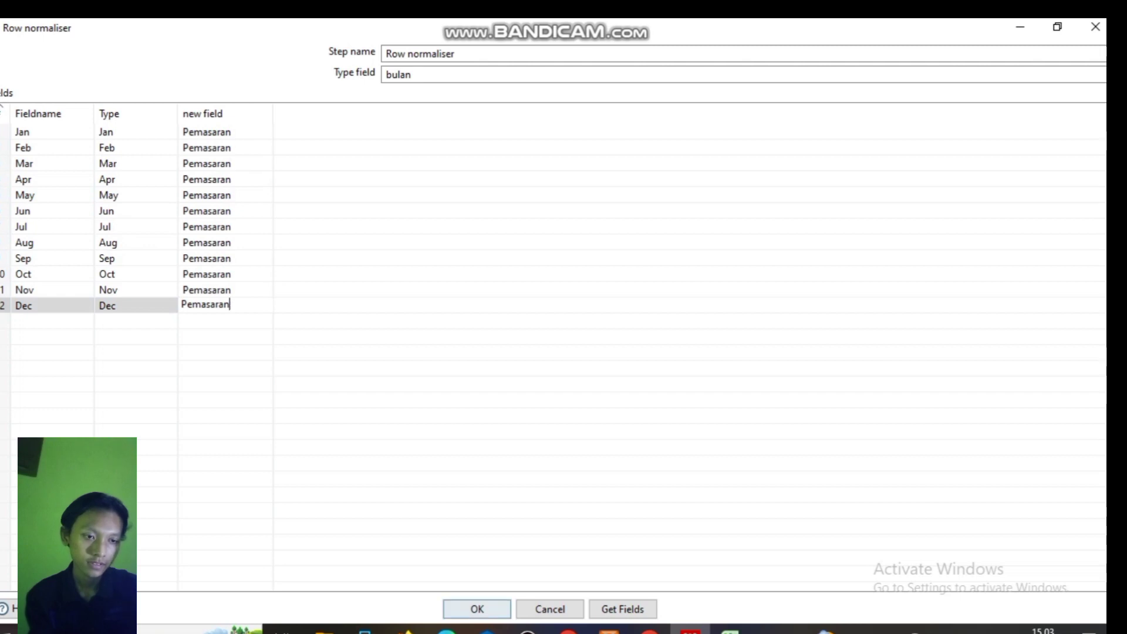
click(477, 609)
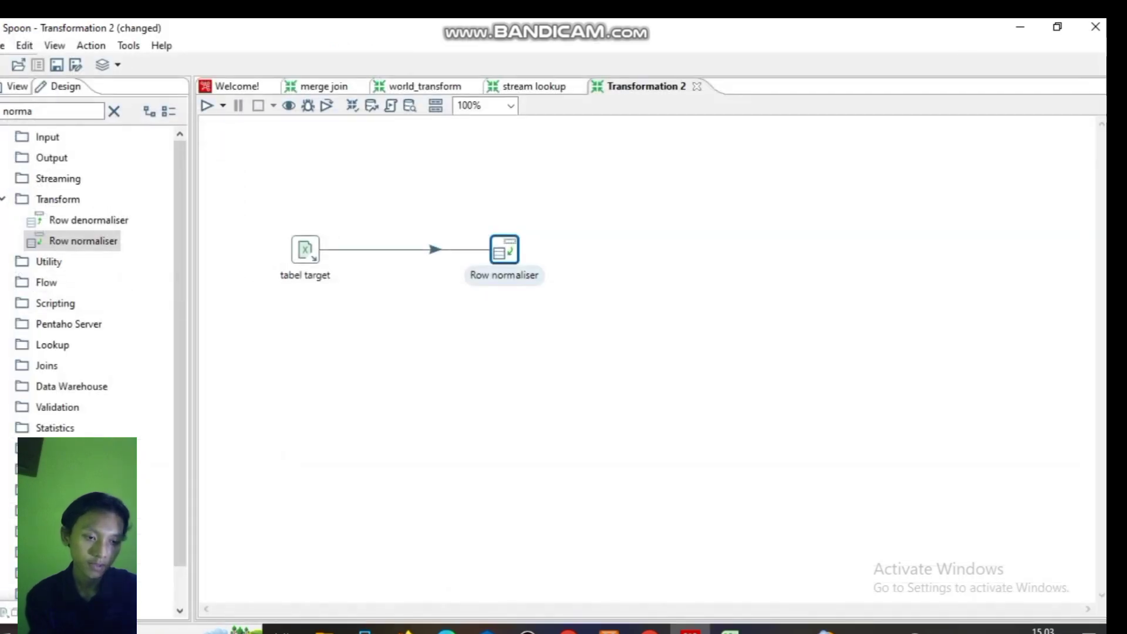
Step: Preview the Row normaliser output with 1000 rows, examine the bulan and Pemasaran columns, and close the preview
right_click(498, 252)
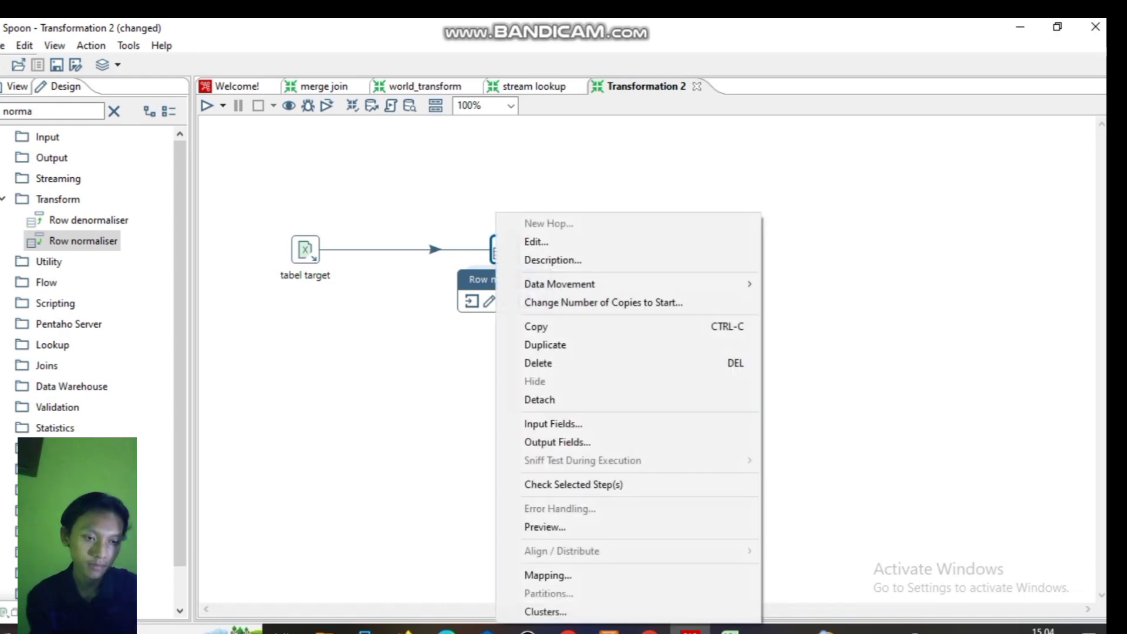
click(545, 526)
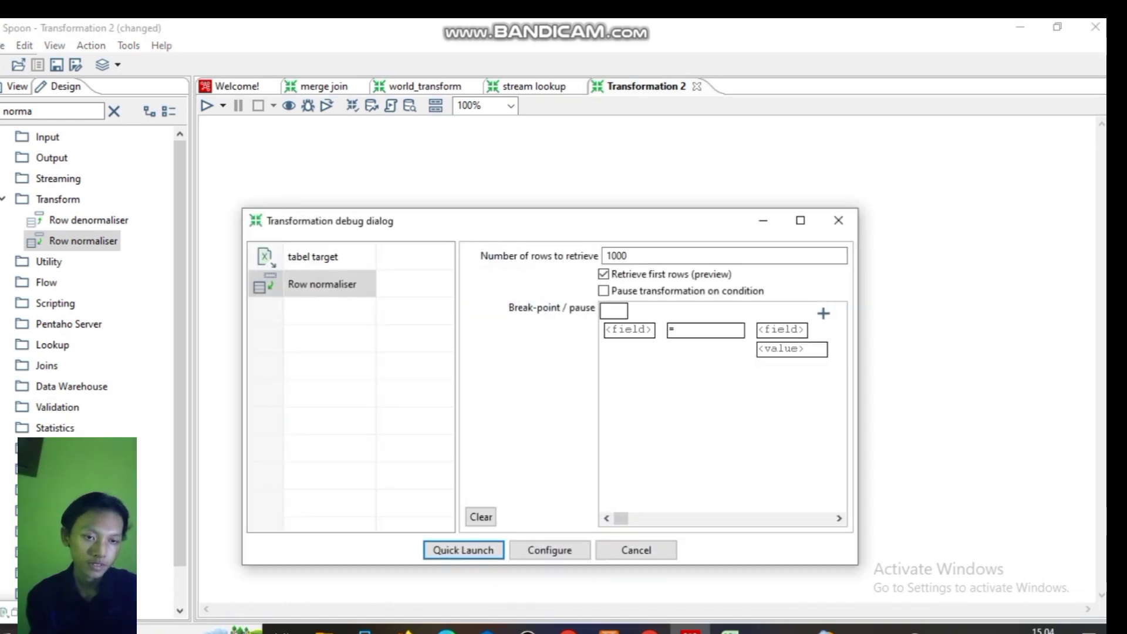
key(Return)
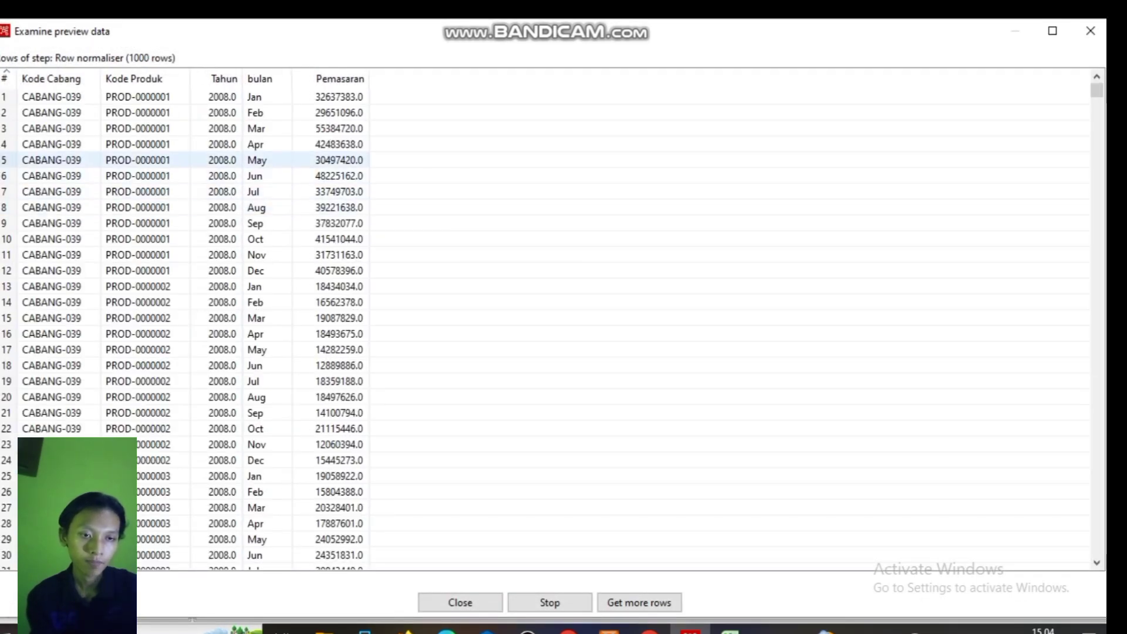
scroll(185, 323, down, 15)
scroll(185, 323, up, 10)
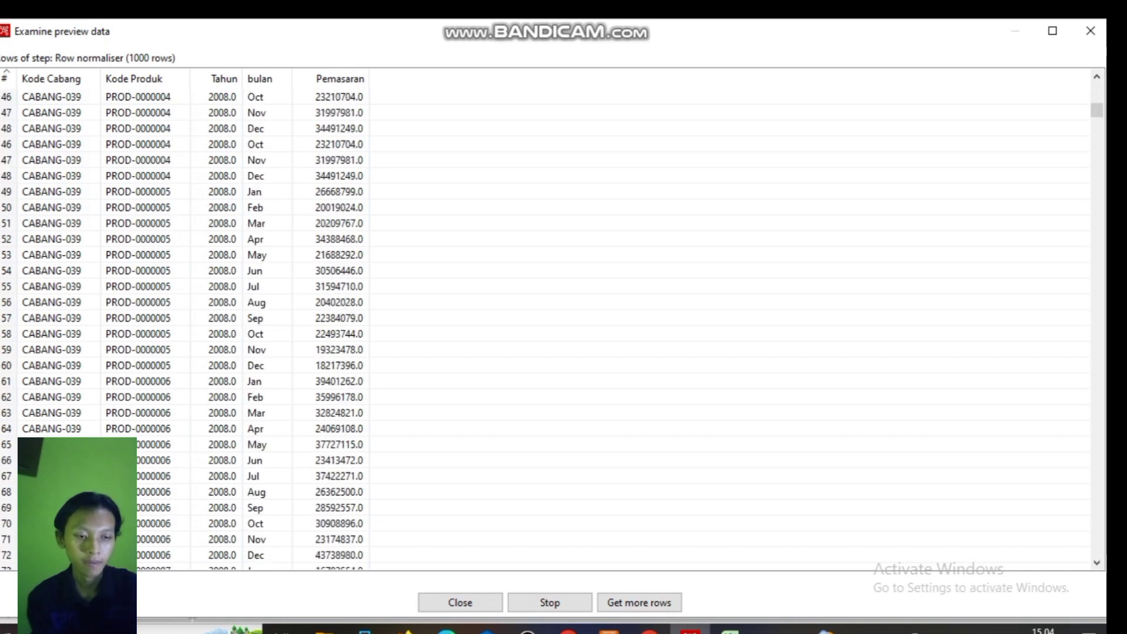
scroll(185, 323, up, 5)
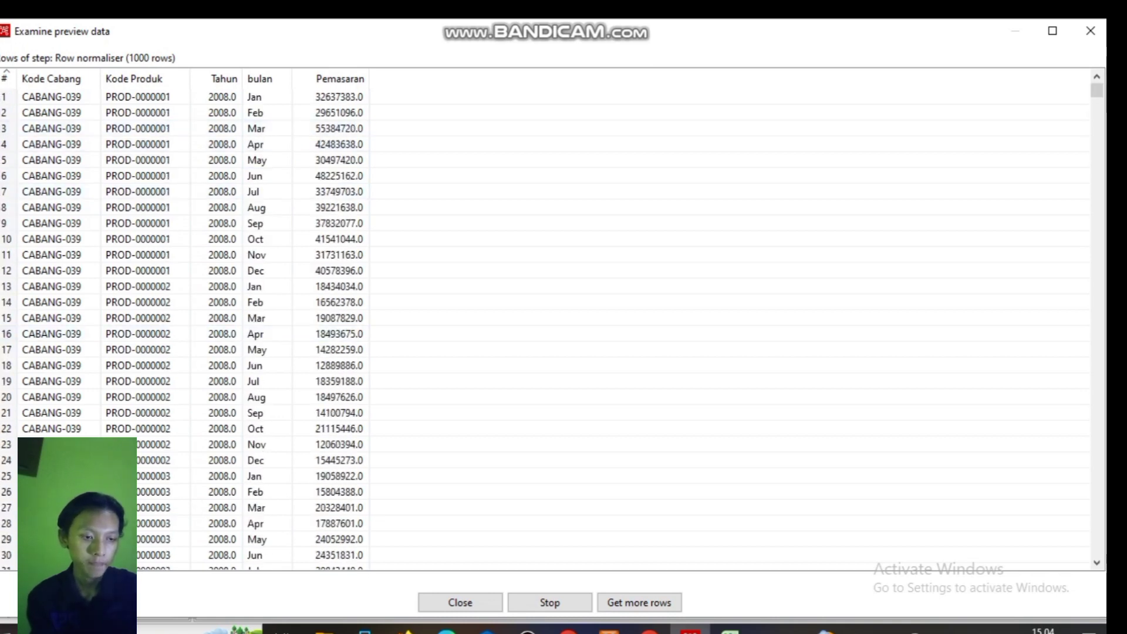
drag(763, 33, 679, 36)
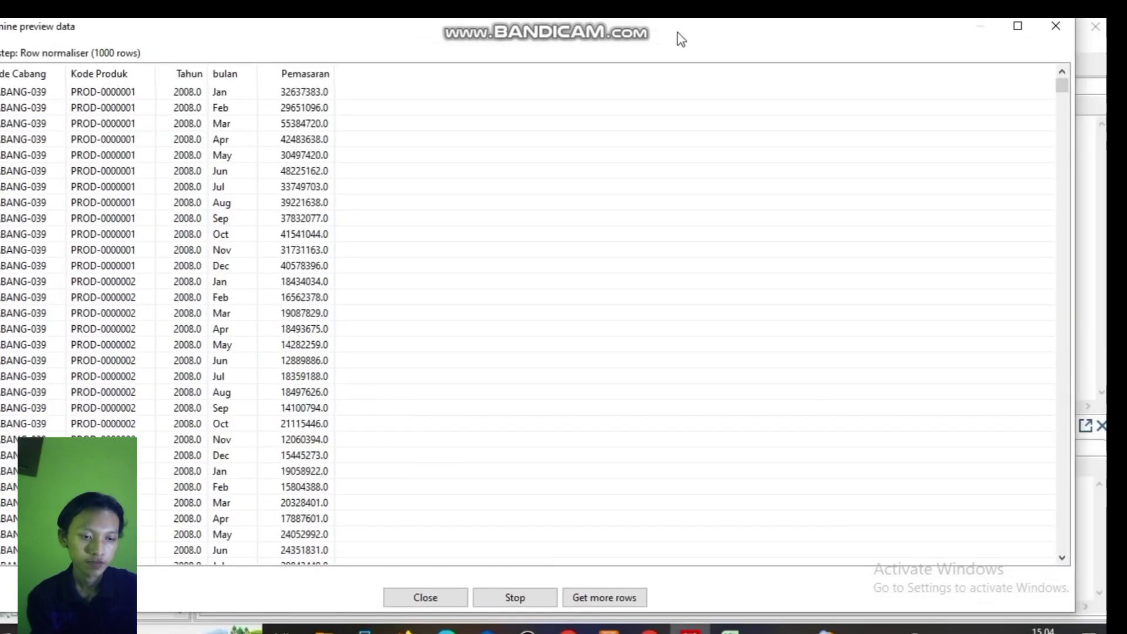
click(1056, 30)
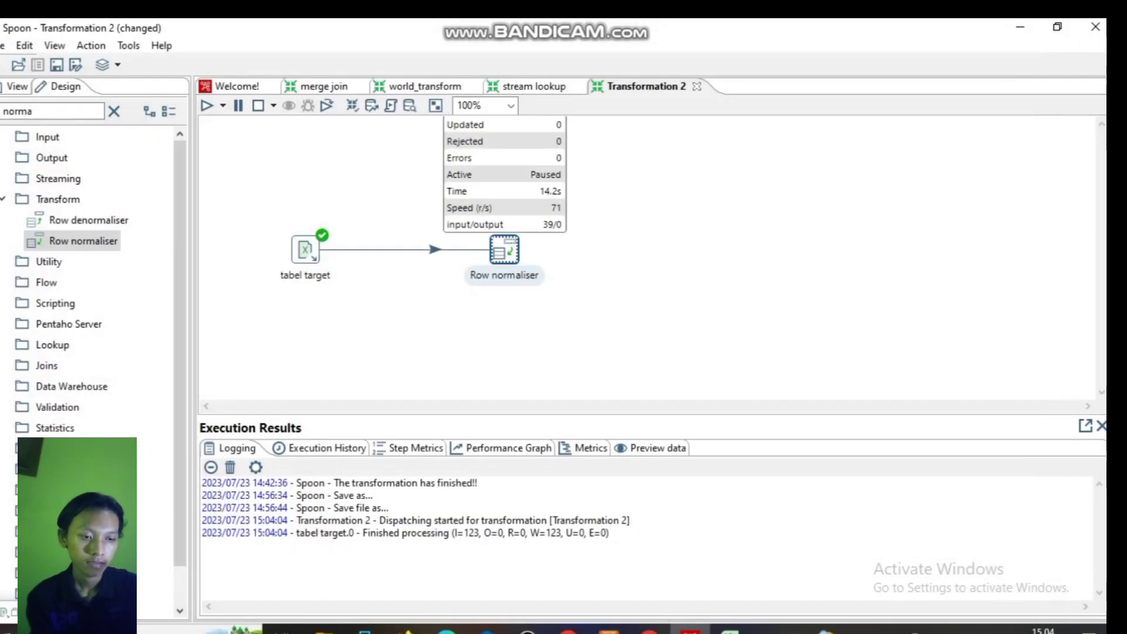